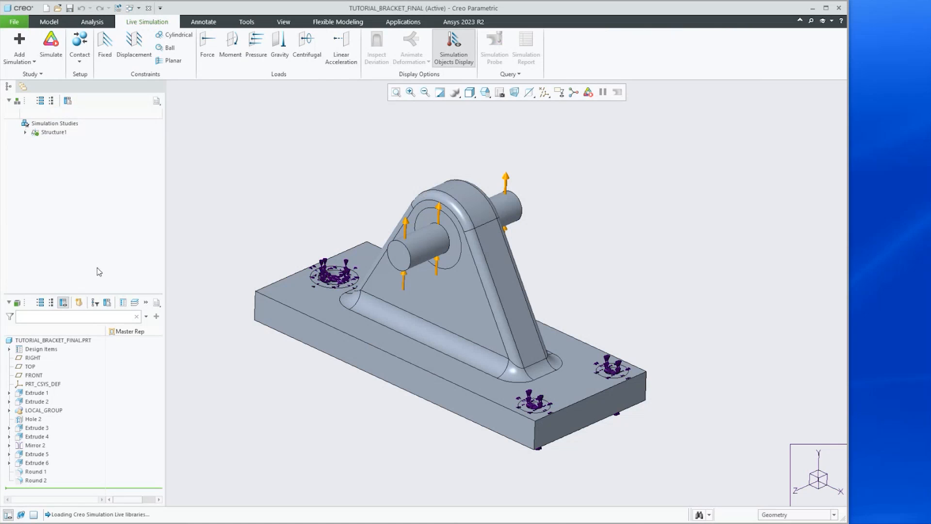
# Expand the Structure1 simulation study to show its constraints and loads
pyautogui.click(25, 133)
pyautogui.click(35, 141)
pyautogui.click(35, 159)
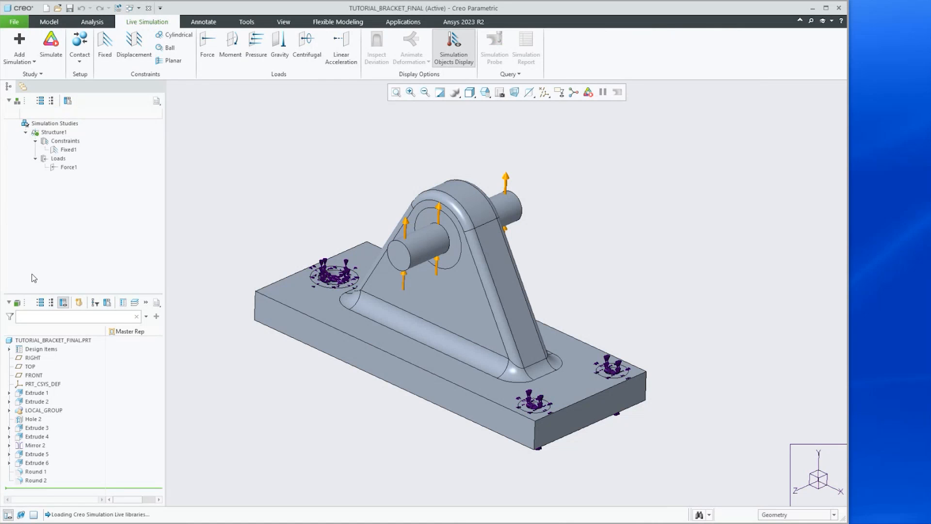
# Open the Fixed1 constraint definition to review its referenced surfaces, then cancel it
pyautogui.click(68, 150)
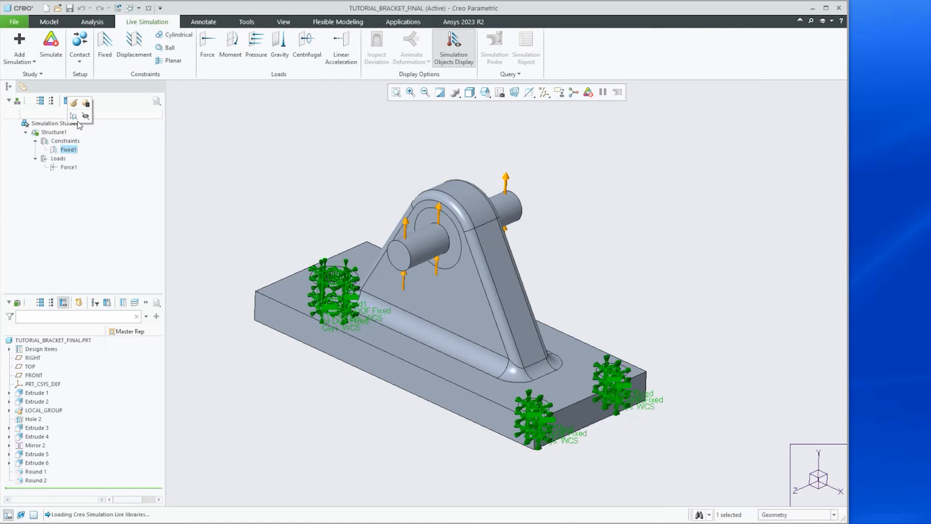
pyautogui.click(73, 104)
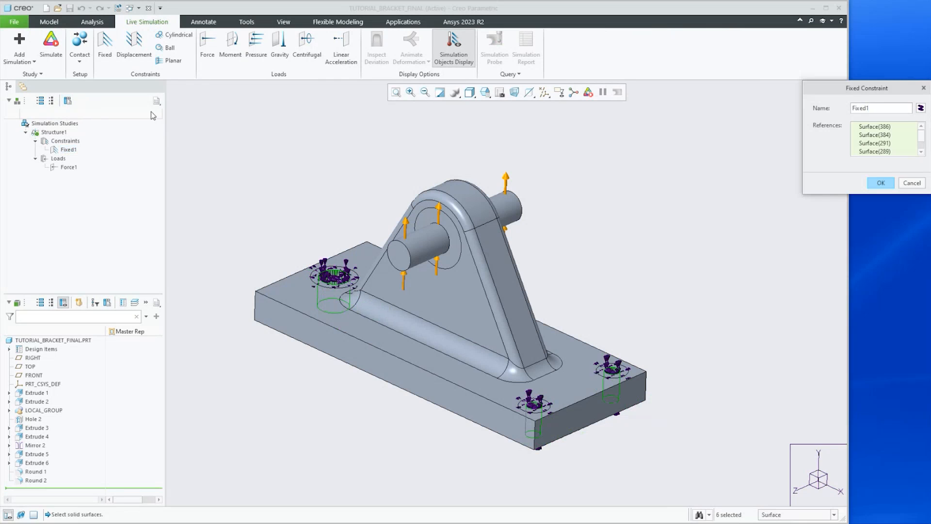
pyautogui.moveTo(817, 91); pyautogui.dragTo(640, 119)
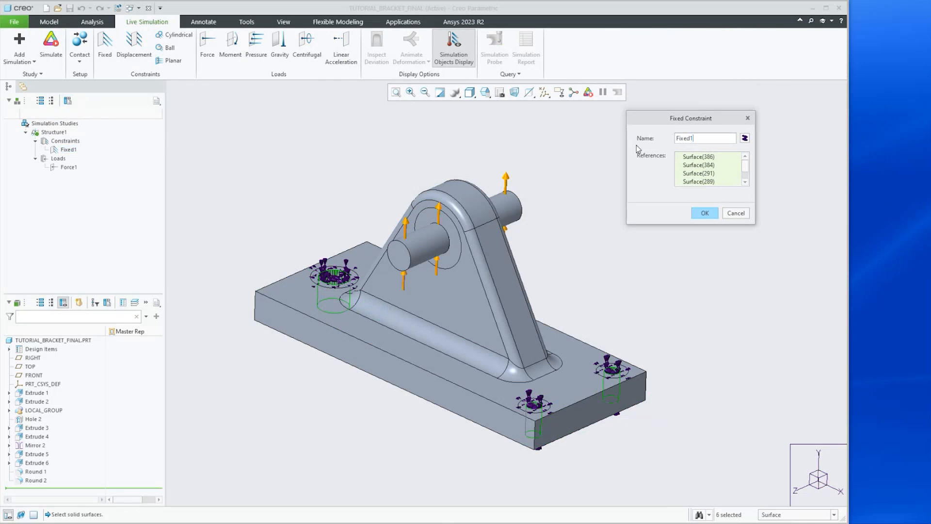
pyautogui.moveTo(427, 293)
pyautogui.mouseDown(button='middle')
pyautogui.moveTo(454, 229)
pyautogui.moveTo(433, 297)
pyautogui.mouseUp(button='middle')
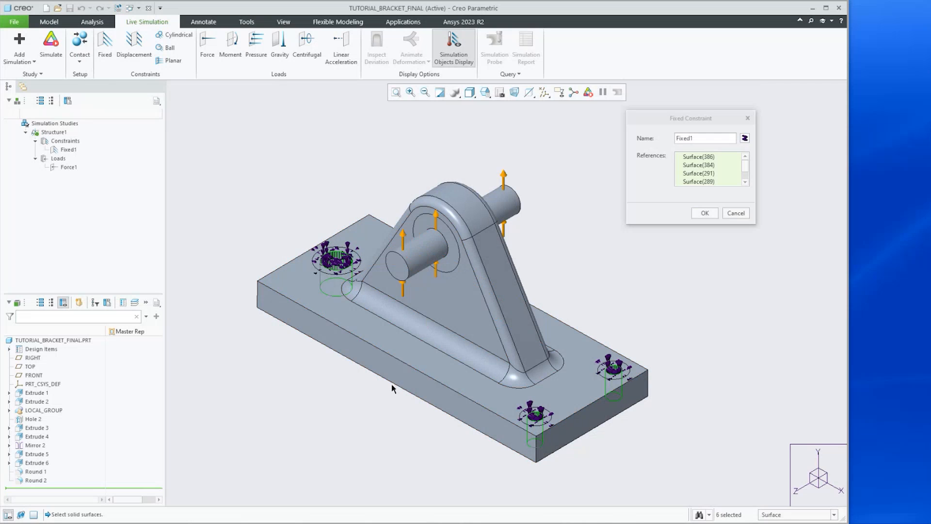
pyautogui.click(736, 213)
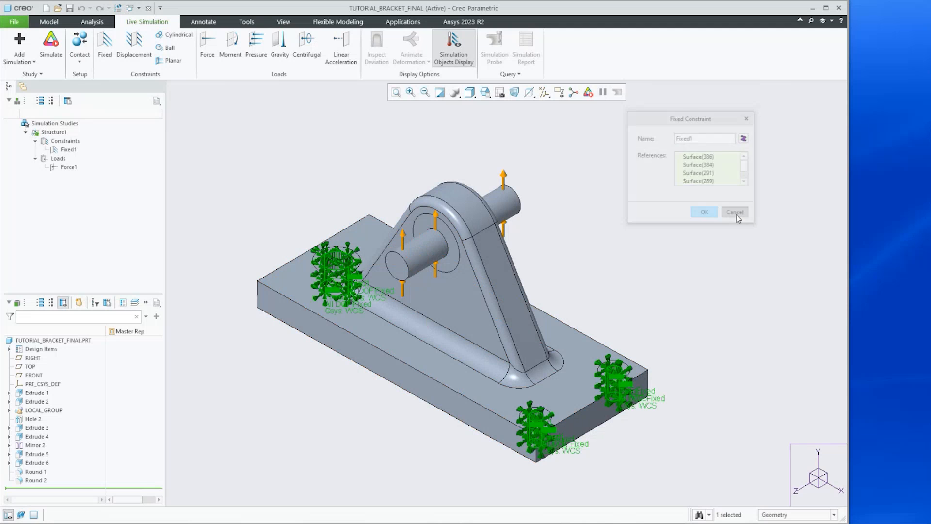
# Open the Force1 load definition to review its shaft surfaces and components, then cancel it
pyautogui.click(64, 167)
pyautogui.click(71, 129)
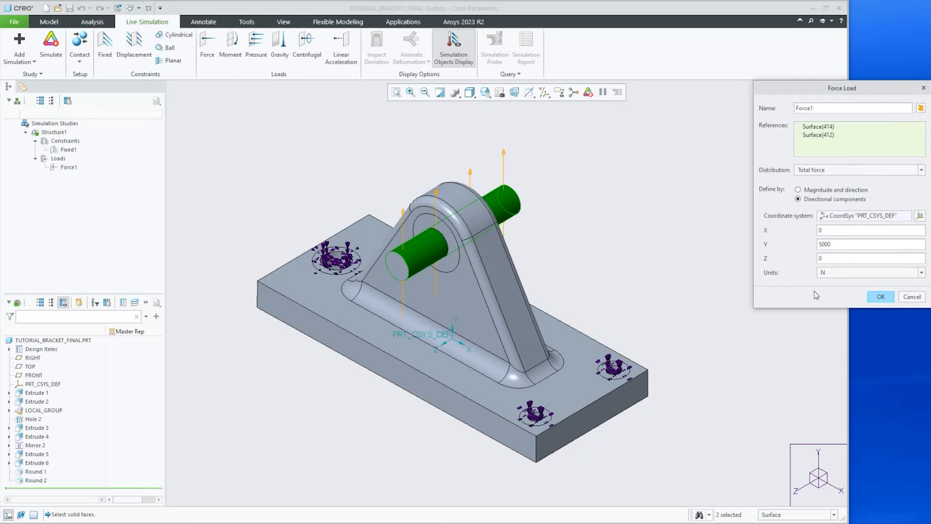
pyautogui.moveTo(451, 266)
pyautogui.mouseDown(button='middle')
pyautogui.moveTo(485, 224)
pyautogui.moveTo(453, 261)
pyautogui.mouseUp(button='middle')
pyautogui.moveTo(428, 213); pyautogui.dragTo(478, 235, button='middle')
pyautogui.scroll(5, 476, 192)
pyautogui.scroll(-5, 476, 191)
pyautogui.scroll(-4, 477, 236)
pyautogui.scroll(3, 468, 257)
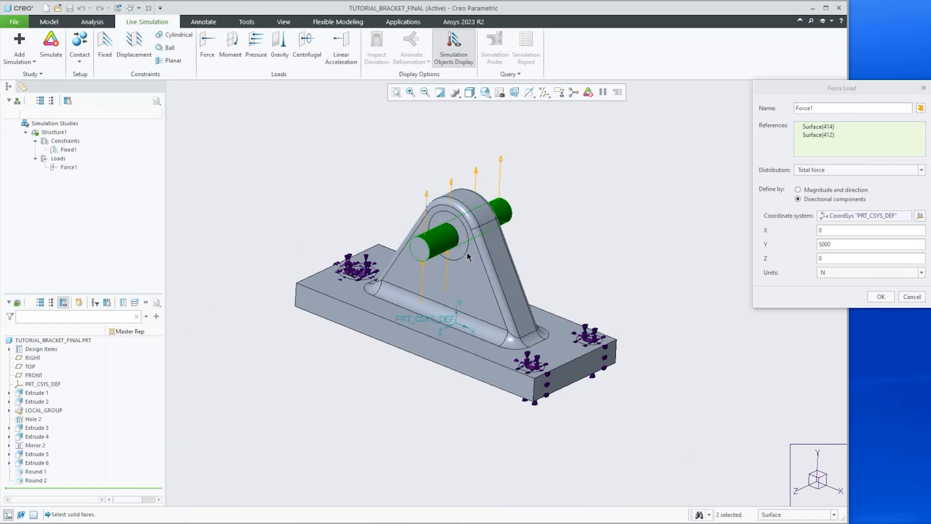
pyautogui.click(911, 298)
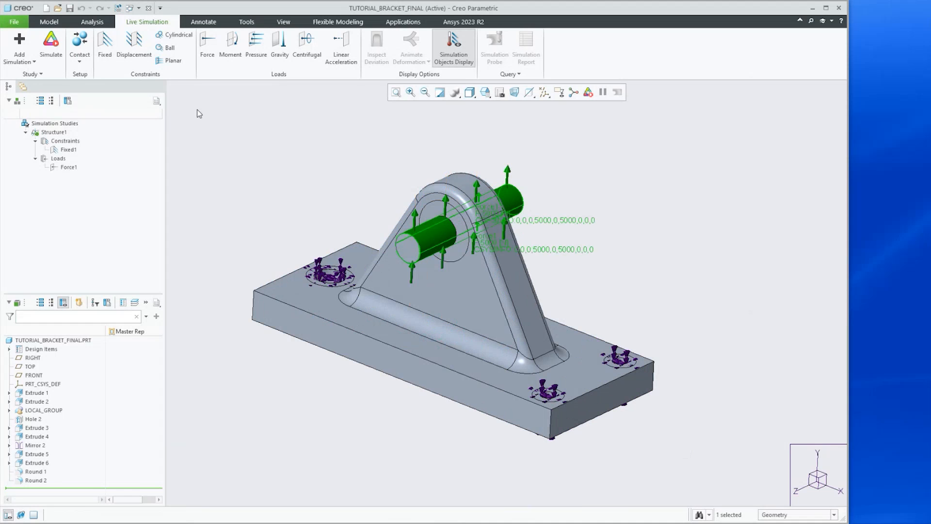
# Run the live simulation of the Structure1 study
pyautogui.click(51, 49)
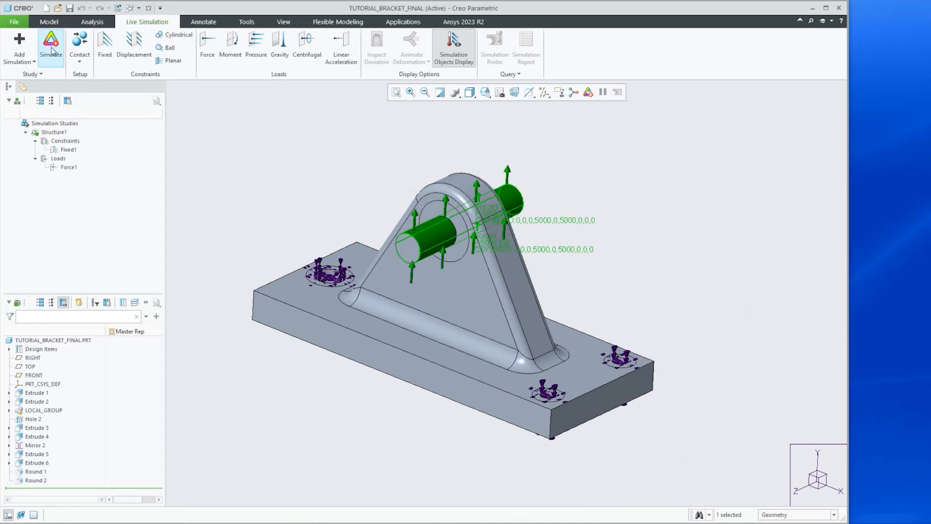
pyautogui.click(51, 49)
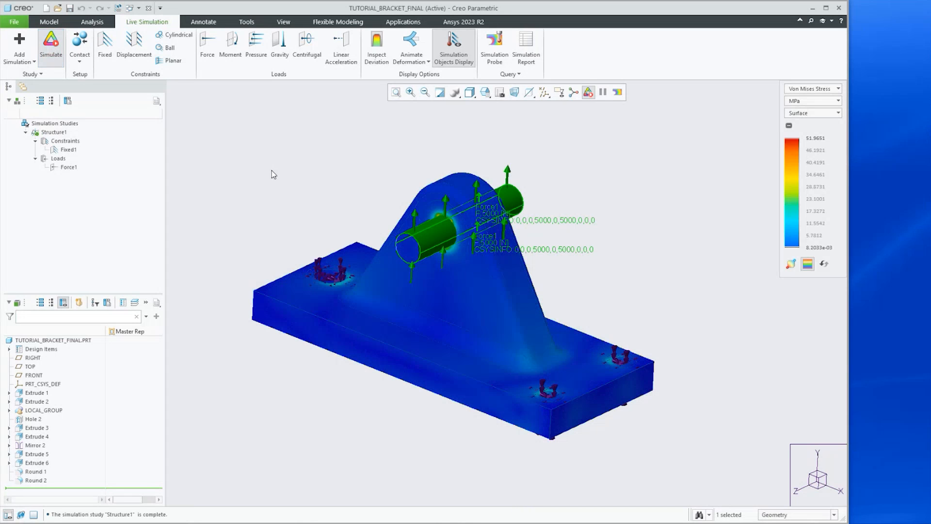
# Display the animated deformation result of the bracket
pyautogui.moveTo(277, 191); pyautogui.dragTo(313, 192, button='middle')
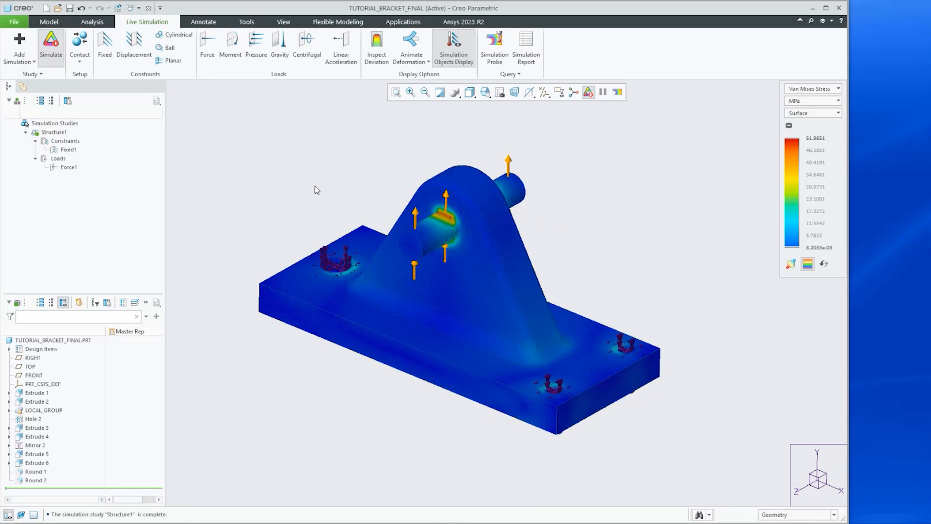
pyautogui.scroll(-2, 387, 208)
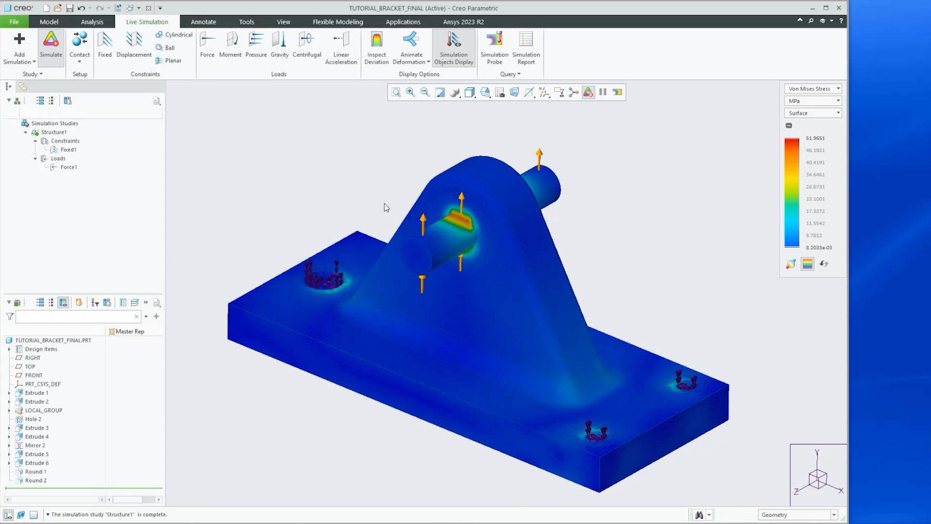
pyautogui.click(410, 43)
pyautogui.moveTo(359, 296)
pyautogui.mouseDown(button='middle')
pyautogui.moveTo(311, 277)
pyautogui.moveTo(378, 305)
pyautogui.moveTo(350, 296)
pyautogui.mouseUp(button='middle')
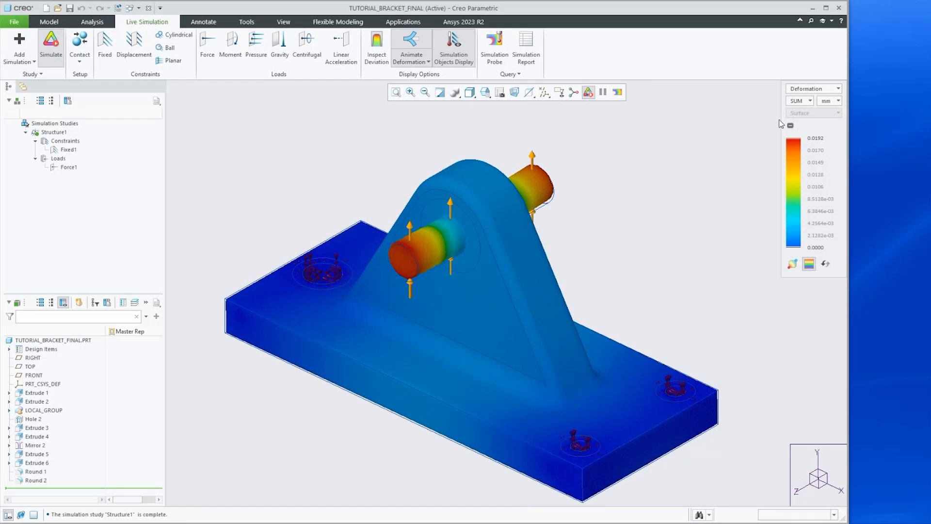
# Switch the displayed result to Von Mises Stress and inspect the stressed area around the shaft
pyautogui.click(797, 91)
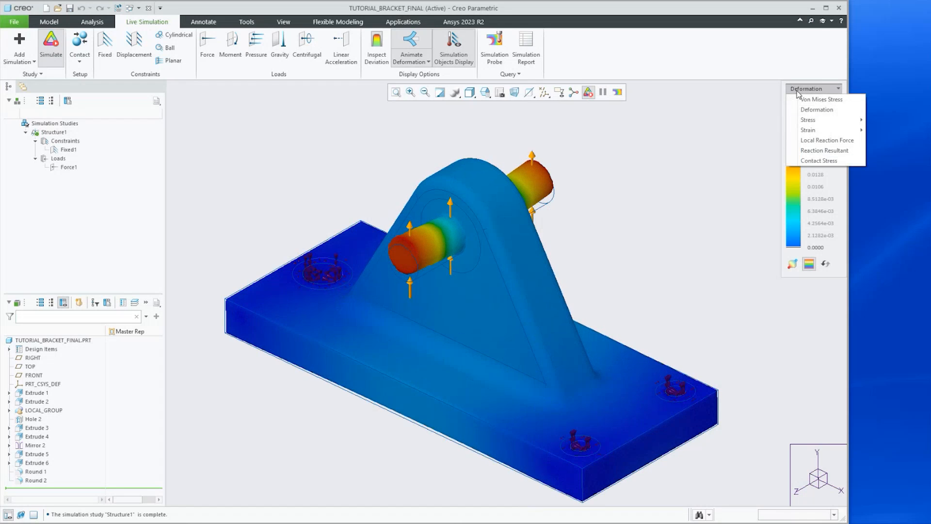
pyautogui.click(801, 100)
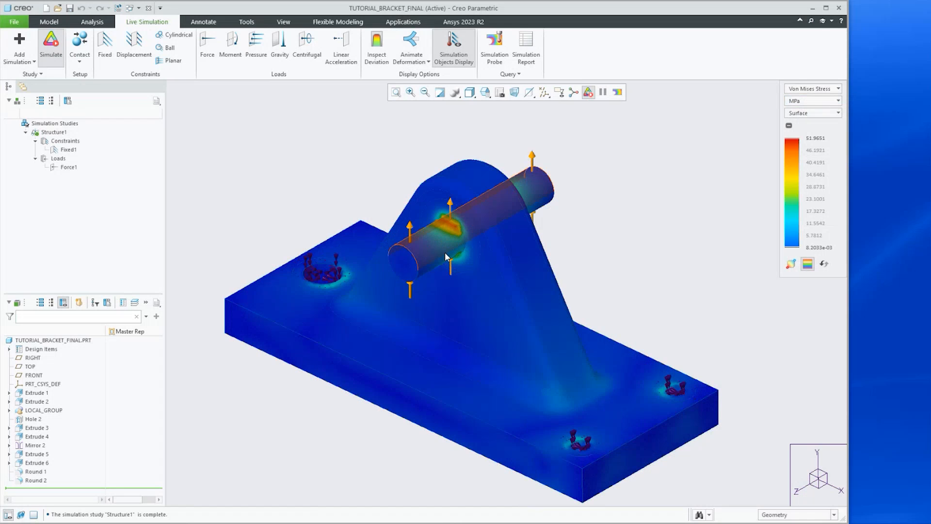
pyautogui.scroll(-2, 449, 245)
pyautogui.scroll(3, 451, 237)
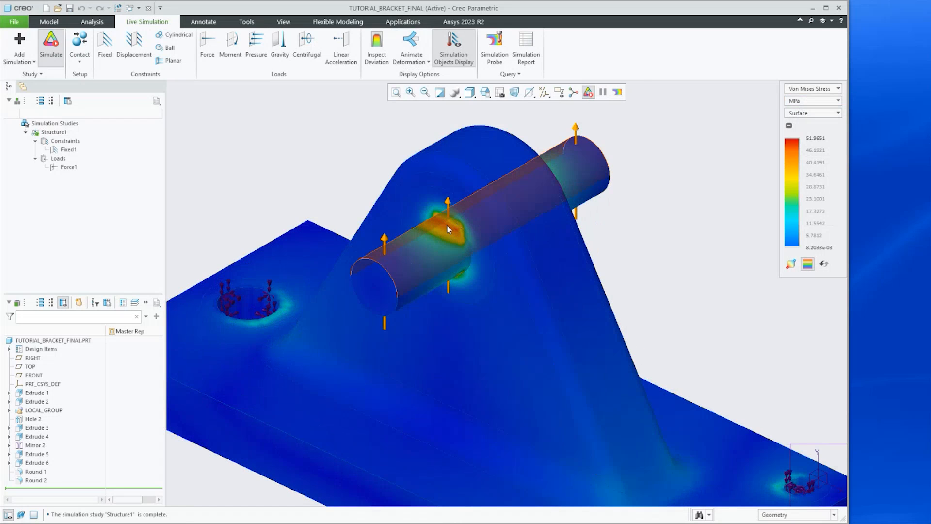
pyautogui.scroll(-3, 444, 232)
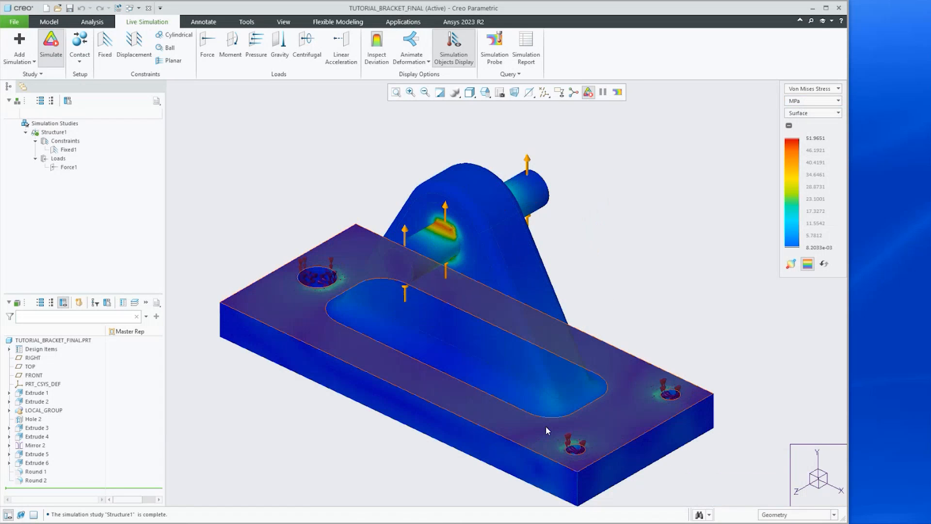
pyautogui.scroll(2, 562, 419)
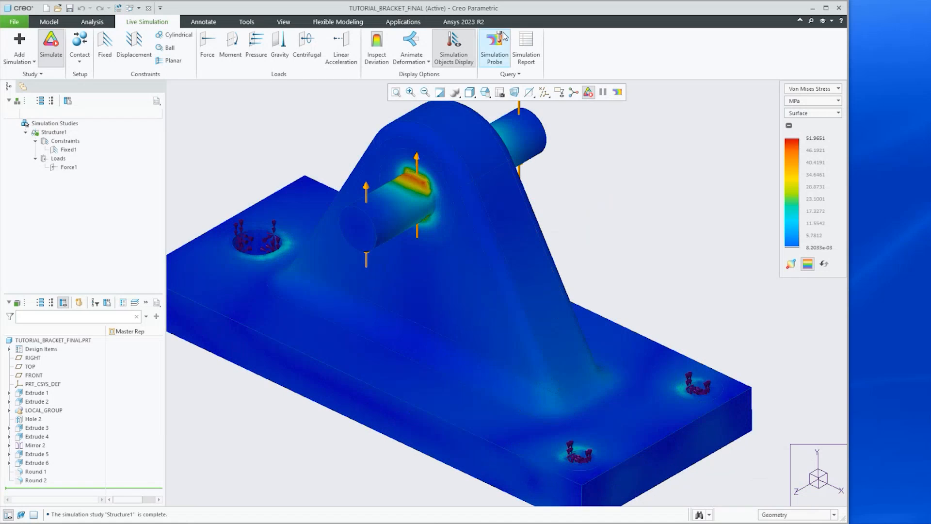
# Probe the Von Mises stress at a point on the base plate's top face, then close the probe
pyautogui.click(494, 46)
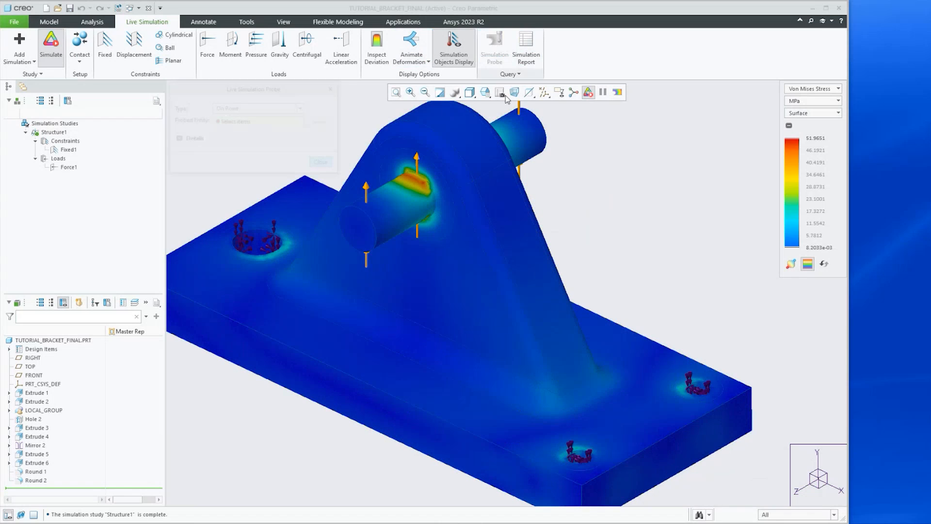
pyautogui.click(551, 404)
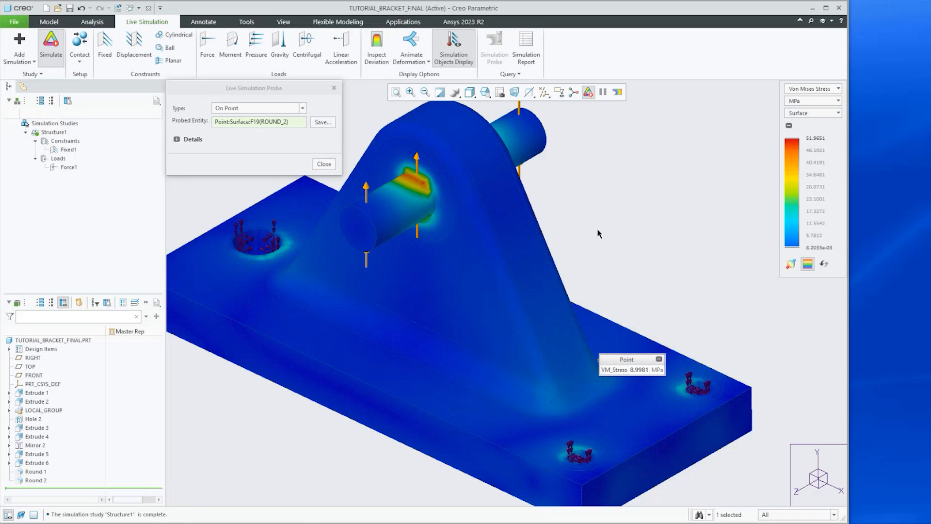
pyautogui.scroll(-2, 597, 228)
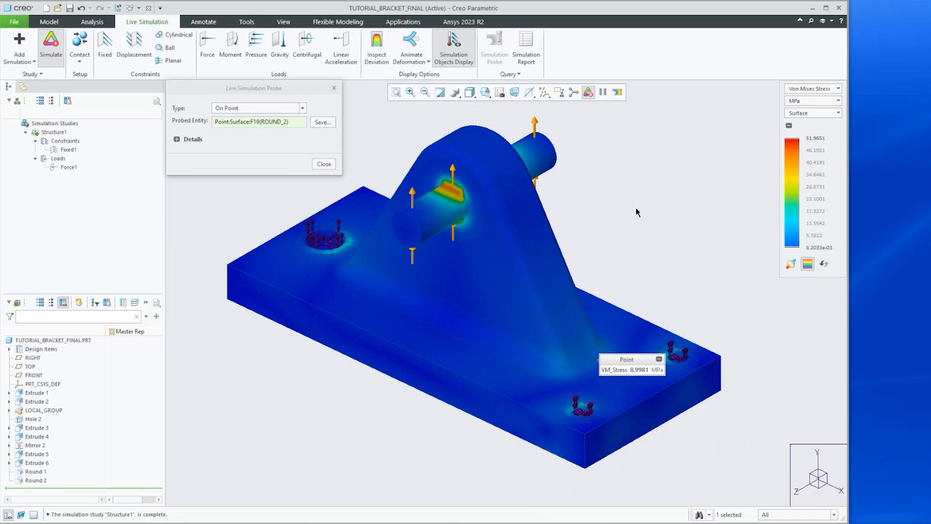
pyautogui.click(322, 165)
# Turn off the live simulation and return to modeling
pyautogui.click(51, 44)
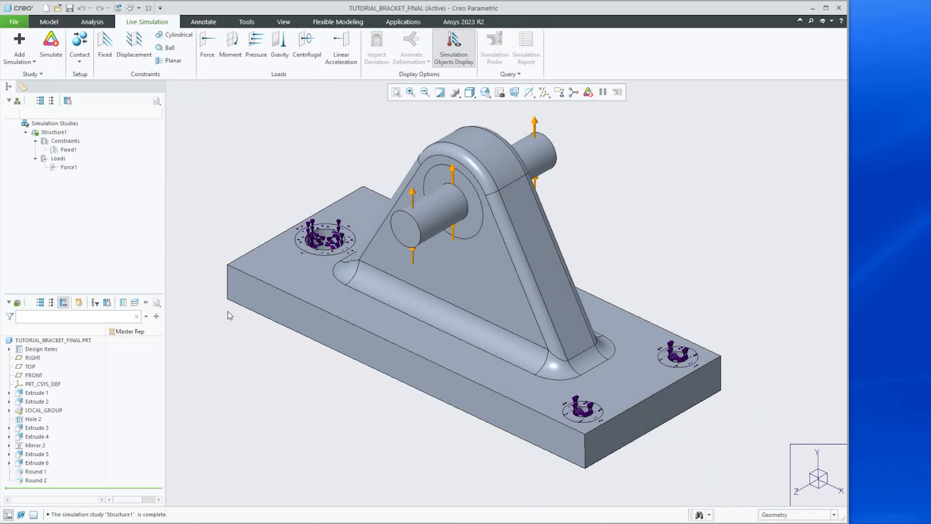
pyautogui.click(49, 22)
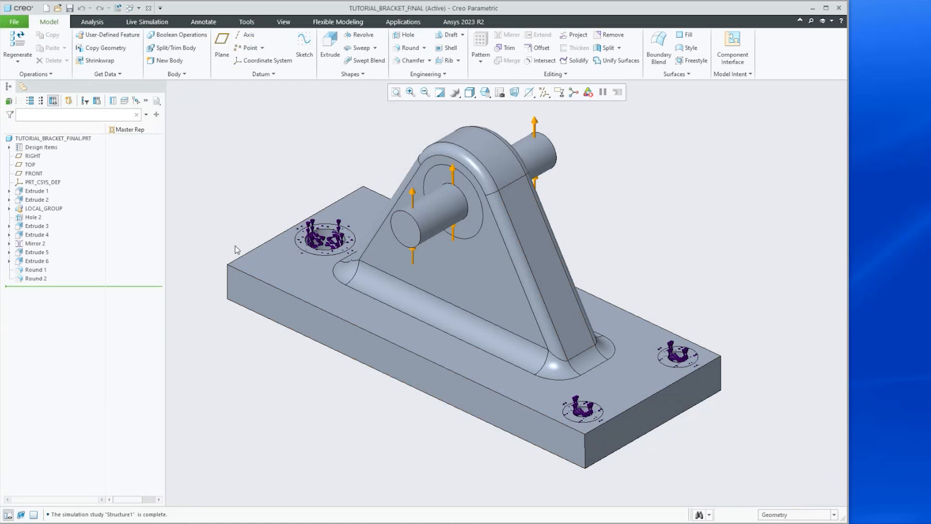
# Expand the Bodies folder under Design Items and highlight the ENVELOPE body
pyautogui.click(9, 148)
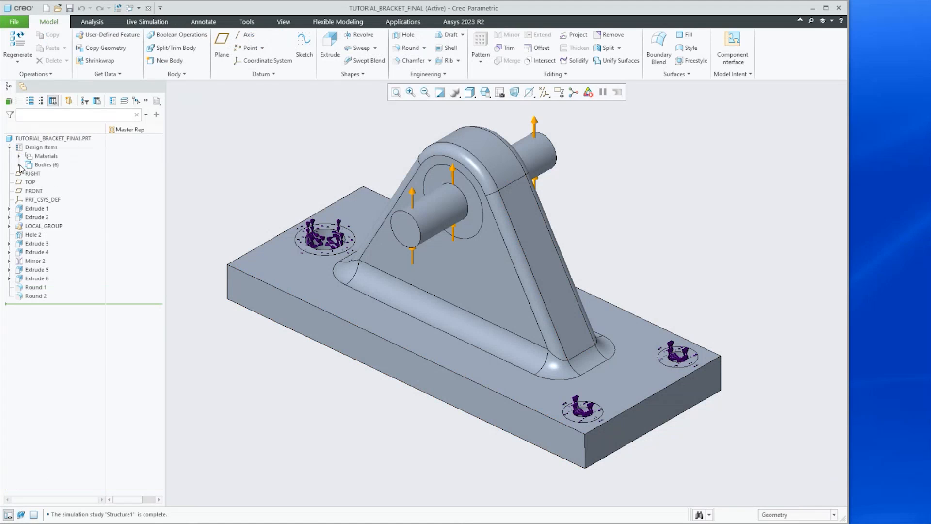
pyautogui.click(19, 165)
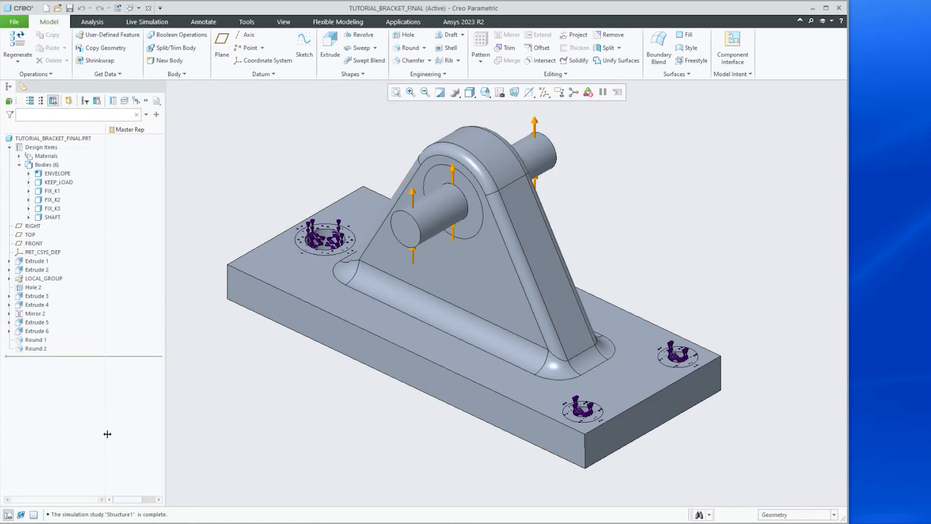
pyautogui.click(48, 175)
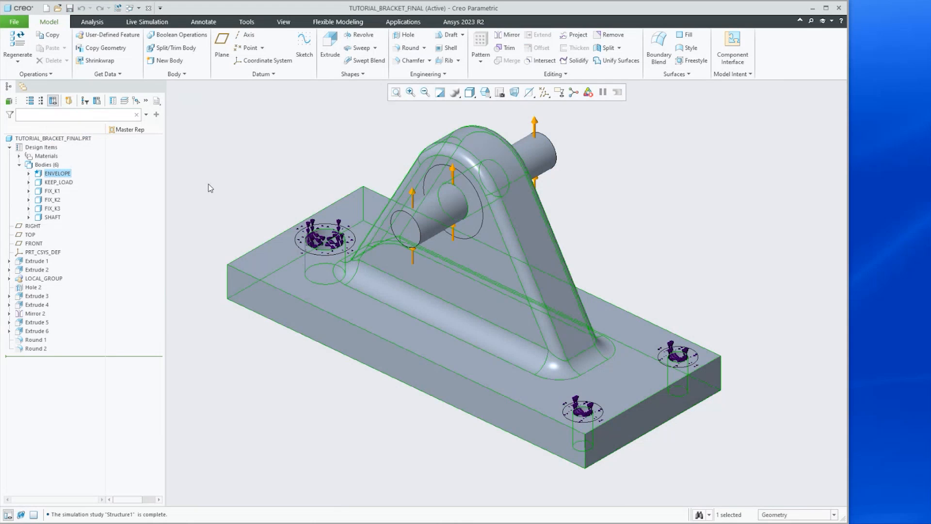
# Select the FIX_K1, FIX_K2 and FIX_K3 bodies and examine them around the mounting holes
pyautogui.click(46, 191)
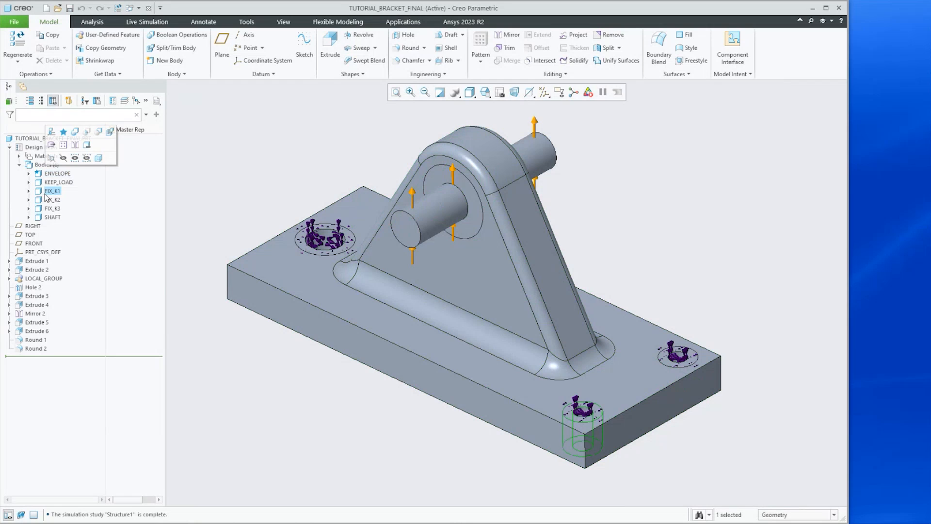
pyautogui.click(48, 209)
pyautogui.keyDown('ctrl'); pyautogui.click(46, 200); pyautogui.keyUp('ctrl')
pyautogui.keyDown('ctrl'); pyautogui.click(49, 191); pyautogui.keyUp('ctrl')
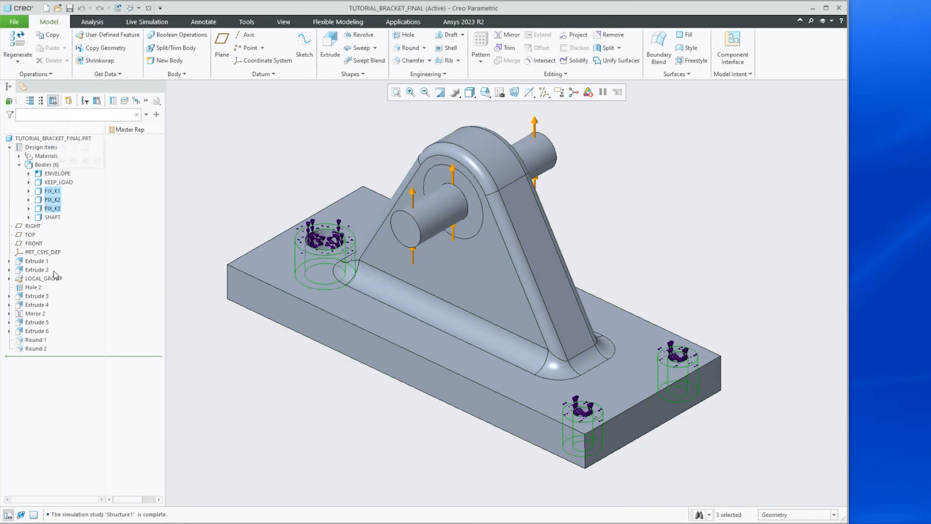
pyautogui.moveTo(340, 248); pyautogui.dragTo(332, 278, button='middle')
pyautogui.scroll(-3, 311, 240)
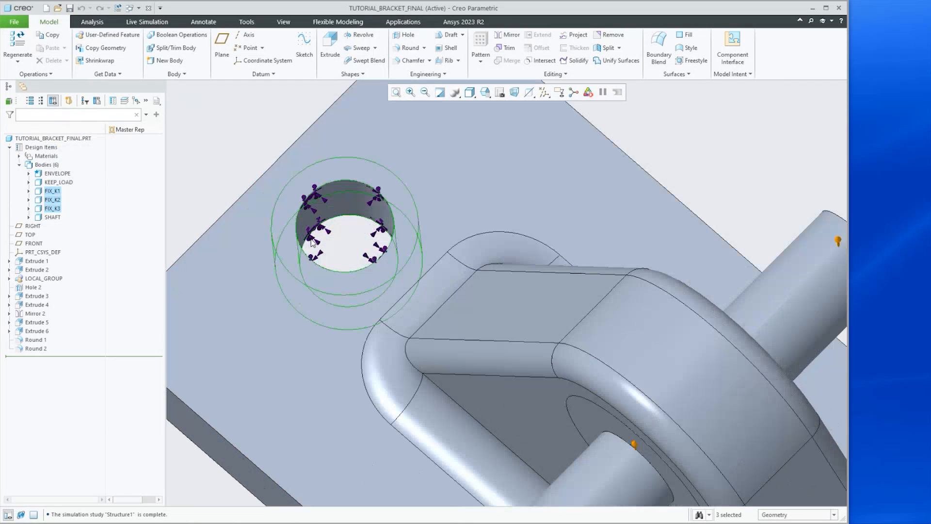
pyautogui.scroll(-3, 312, 242)
pyautogui.moveTo(312, 243); pyautogui.dragTo(296, 210, button='middle')
pyautogui.scroll(5, 295, 209)
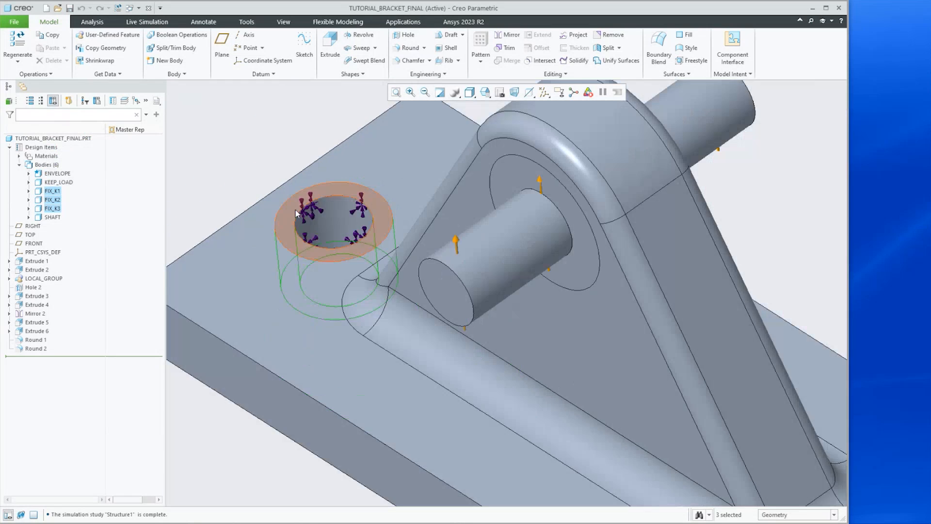
pyautogui.scroll(4, 572, 421)
pyautogui.scroll(-8, 547, 429)
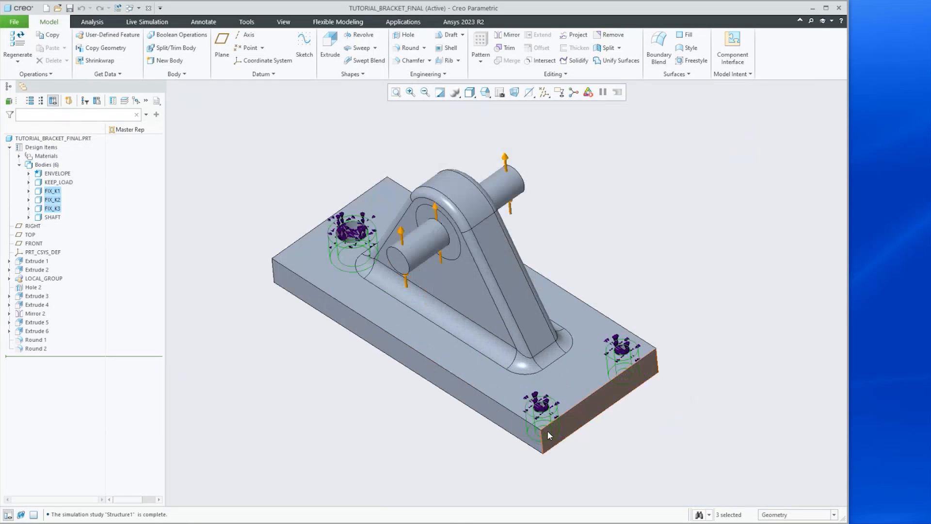
pyautogui.scroll(5, 546, 425)
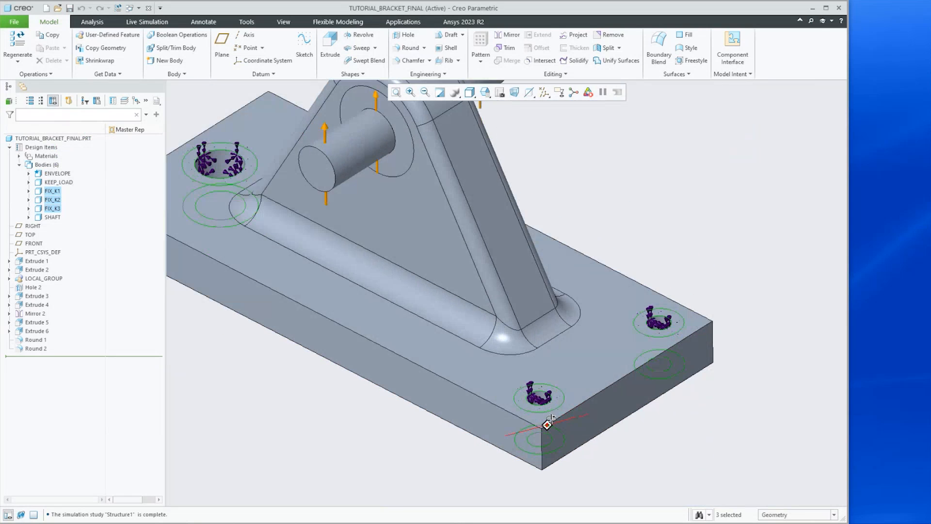
pyautogui.scroll(2, 489, 397)
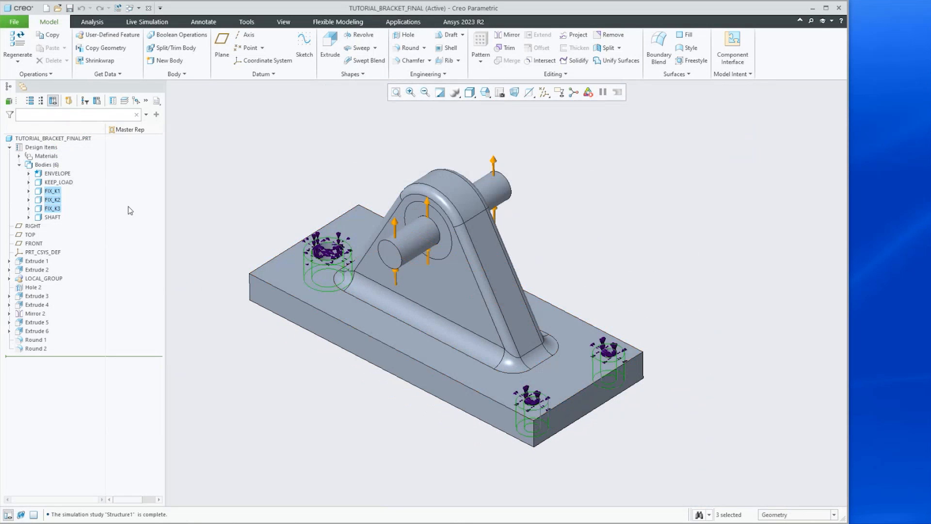
# Highlight the SHAFT and KEEP_LOAD bodies in the model
pyautogui.click(51, 218)
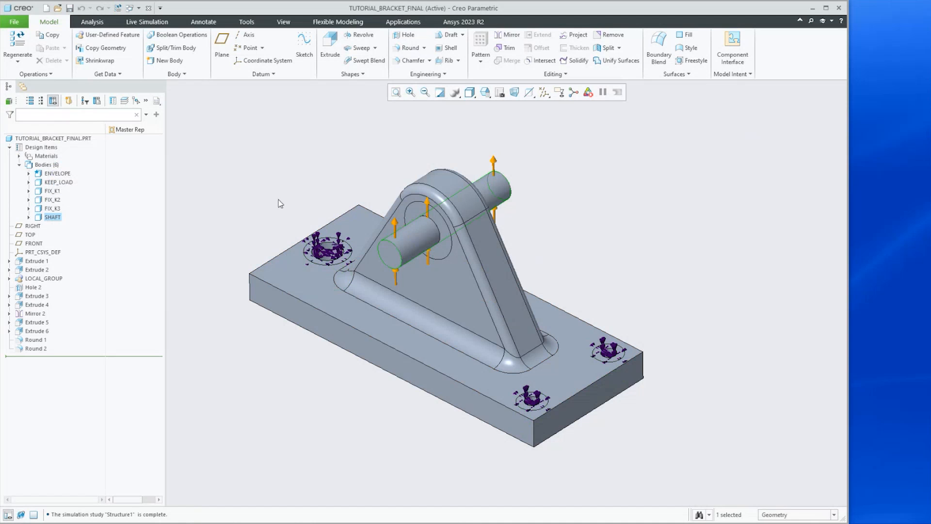
pyautogui.click(51, 184)
pyautogui.scroll(-4, 428, 240)
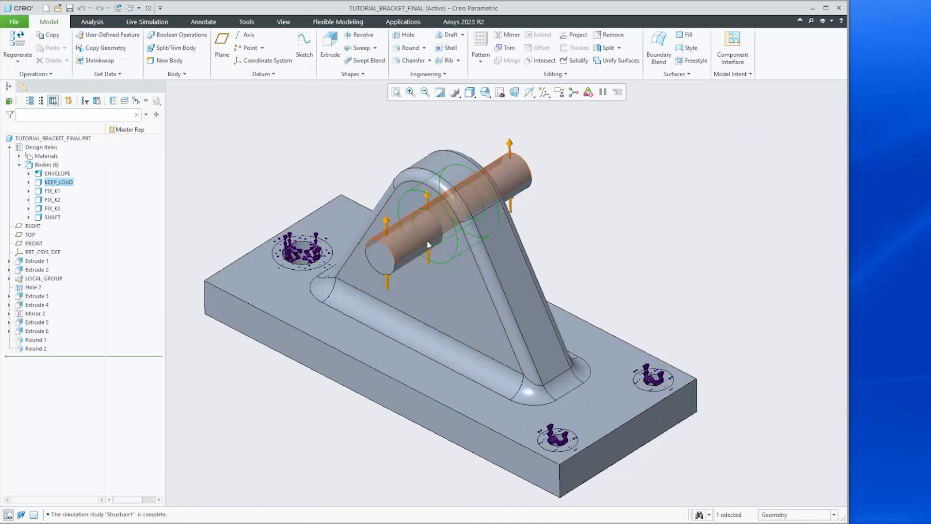
pyautogui.moveTo(429, 239)
pyautogui.mouseDown(button='middle')
pyautogui.moveTo(461, 192)
pyautogui.moveTo(437, 229)
pyautogui.mouseUp(button='middle')
pyautogui.hotkey('ctrl', 'd')
pyautogui.scroll(-5, 436, 232)
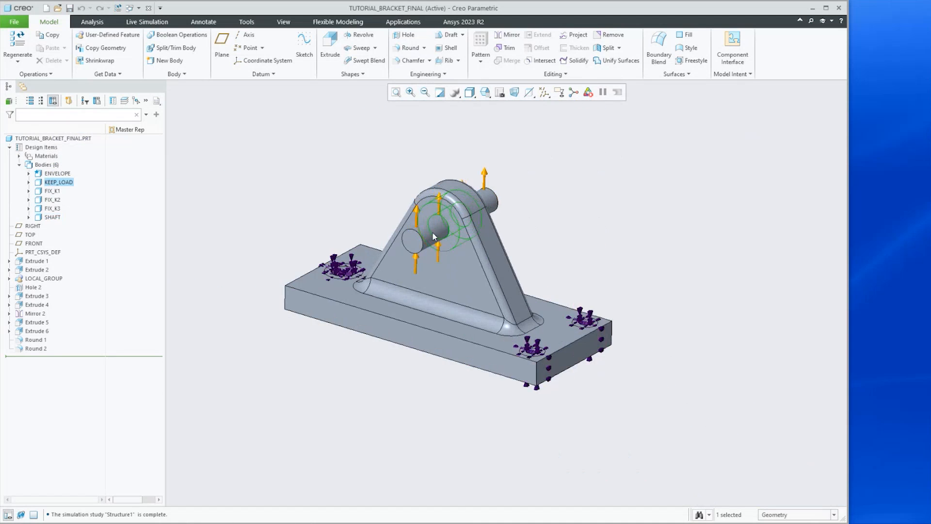
pyautogui.scroll(-2, 447, 232)
pyautogui.scroll(4, 446, 232)
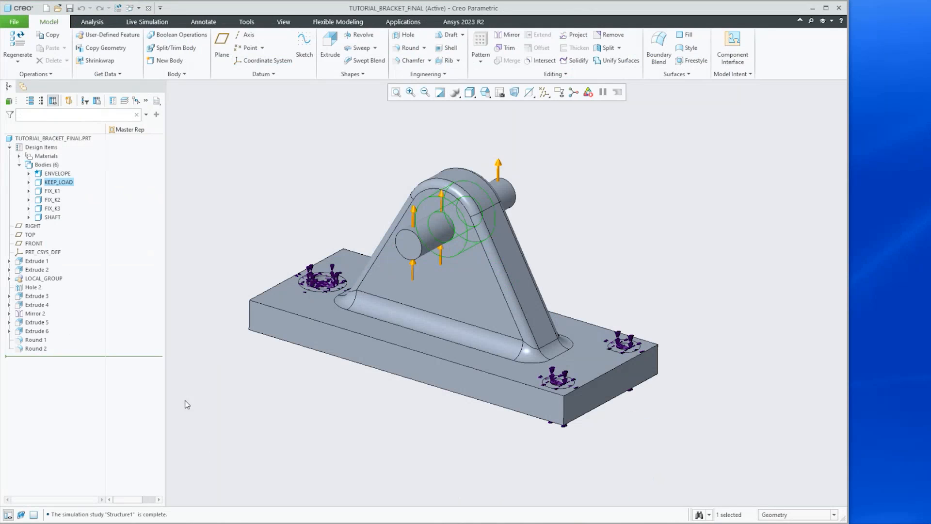
# Open Extrude 6's definition to examine which body it adds geometry to, then cancel the edit
pyautogui.click(32, 332)
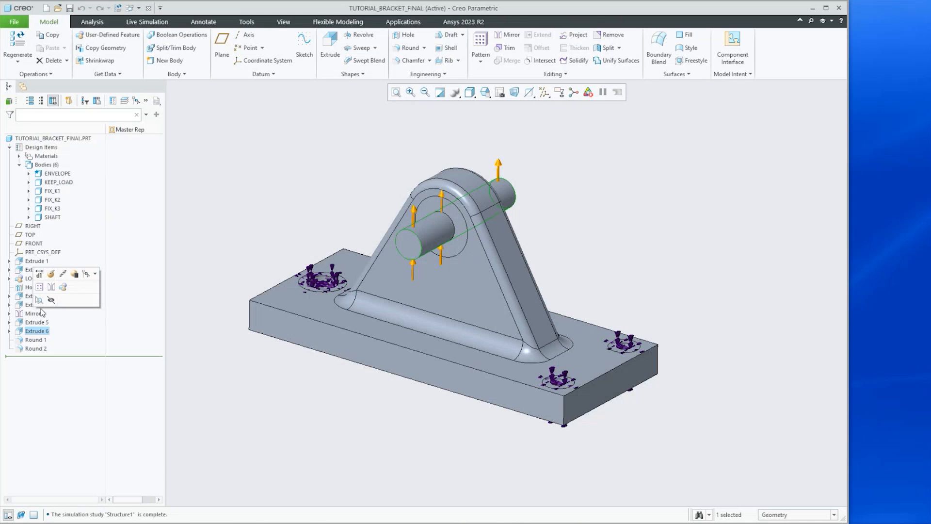
pyautogui.click(50, 274)
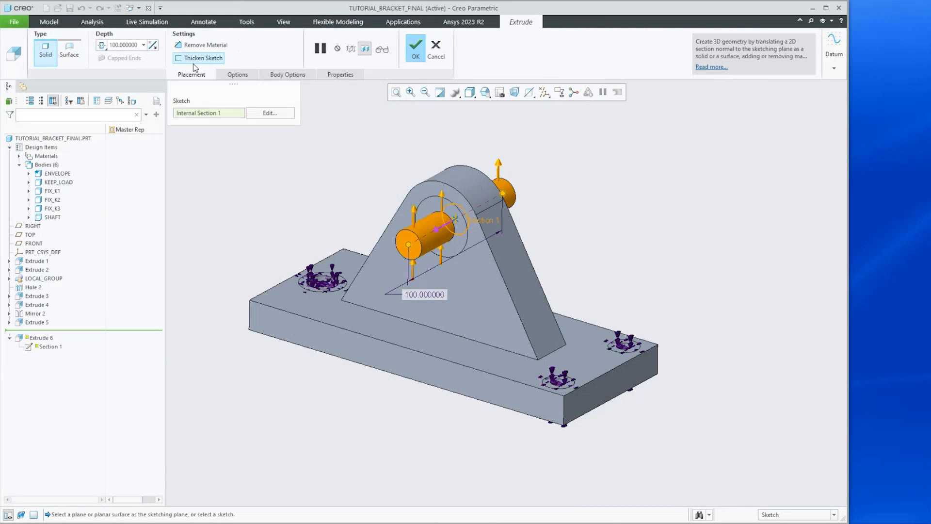
pyautogui.click(293, 76)
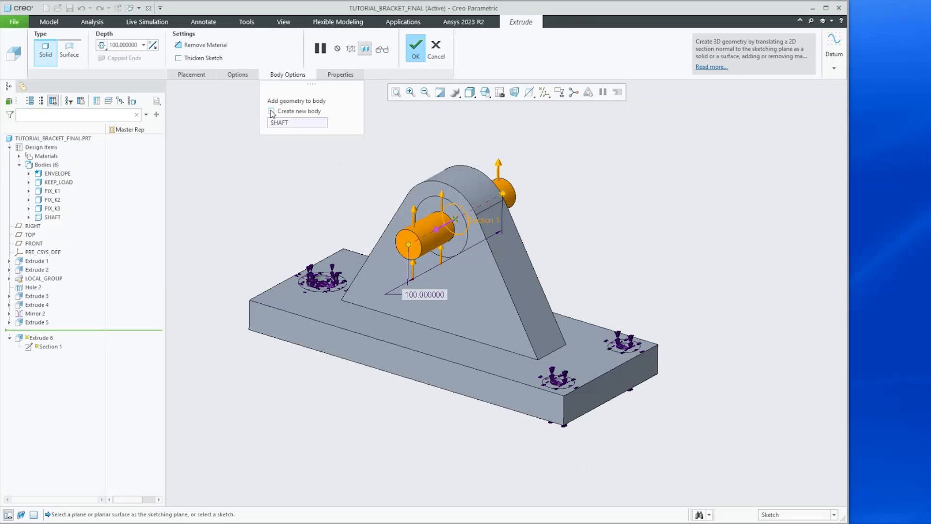
pyautogui.click(419, 193)
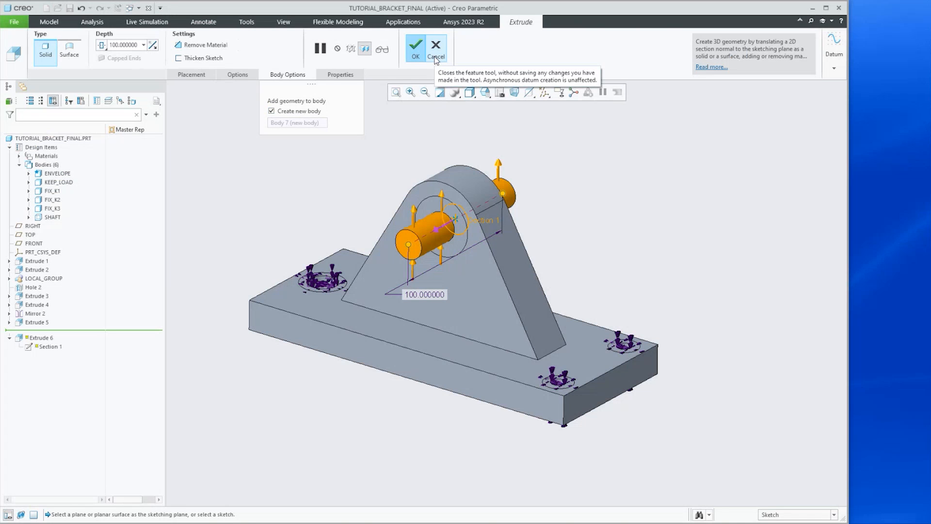
pyautogui.click(272, 111)
pyautogui.click(436, 48)
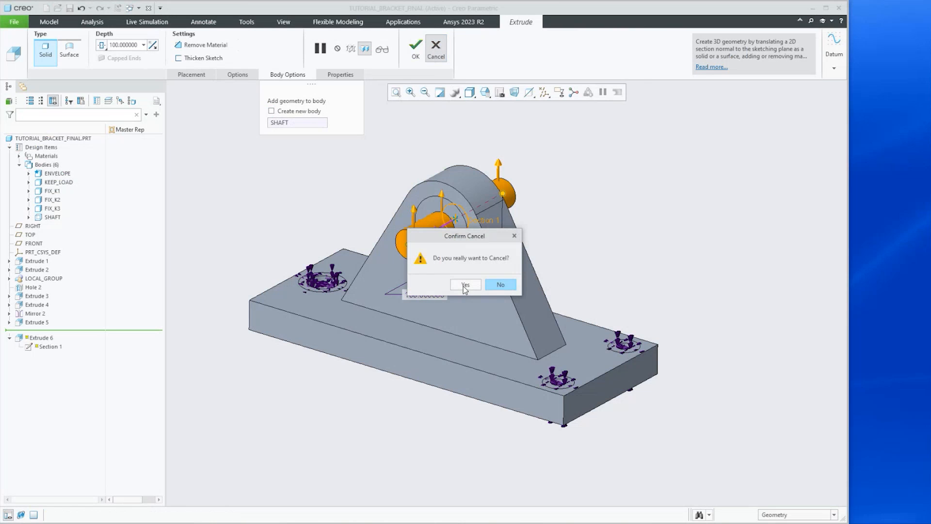
pyautogui.click(464, 286)
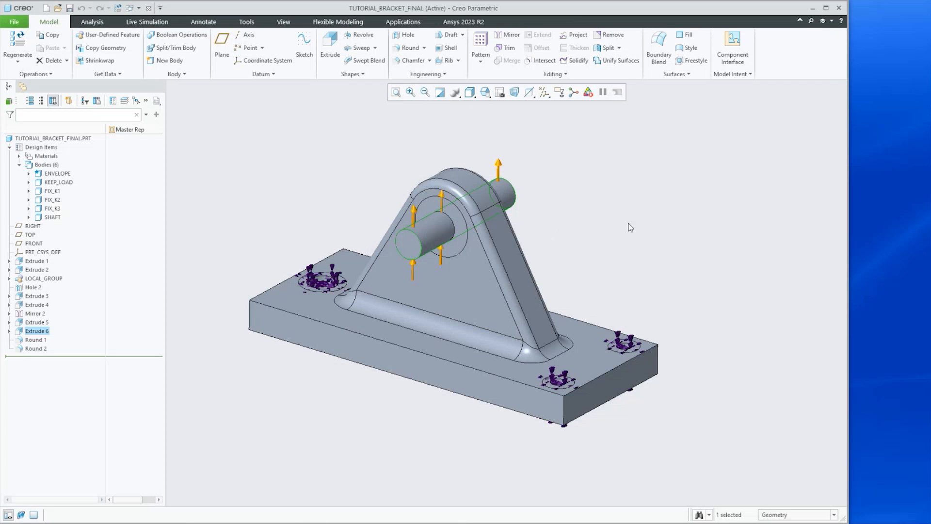
# Turn the live simulation on to view the Von Mises stress result on the bracket, then turn it off
pyautogui.scroll(-1, 628, 224)
pyautogui.scroll(1, 649, 226)
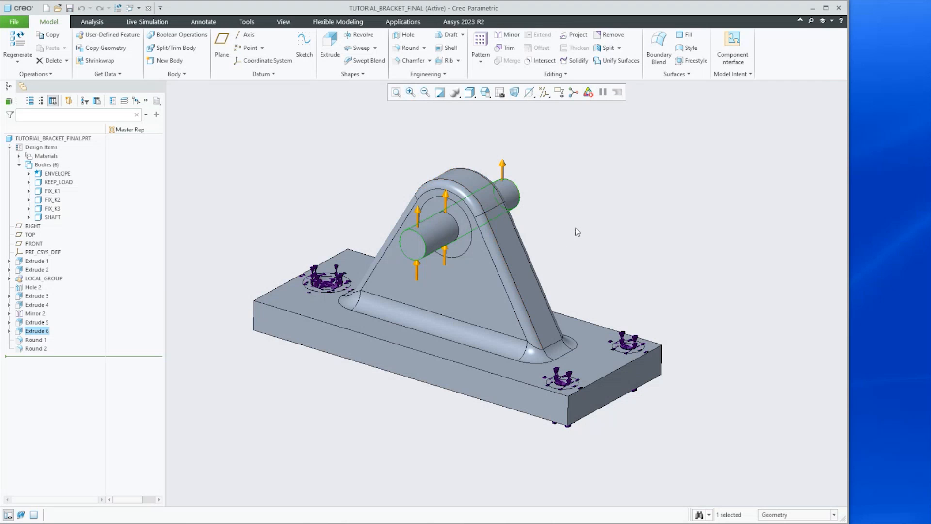
pyautogui.moveTo(570, 225); pyautogui.dragTo(566, 234, button='middle')
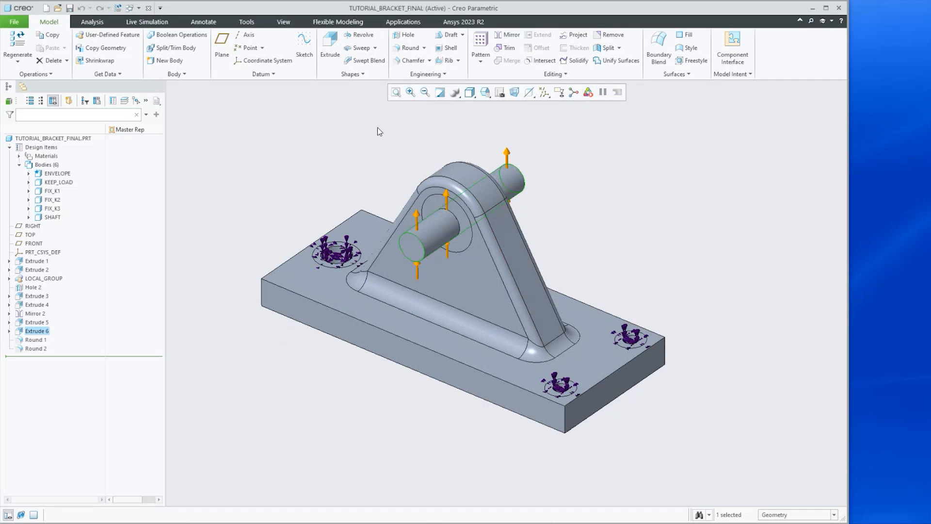
pyautogui.click(133, 21)
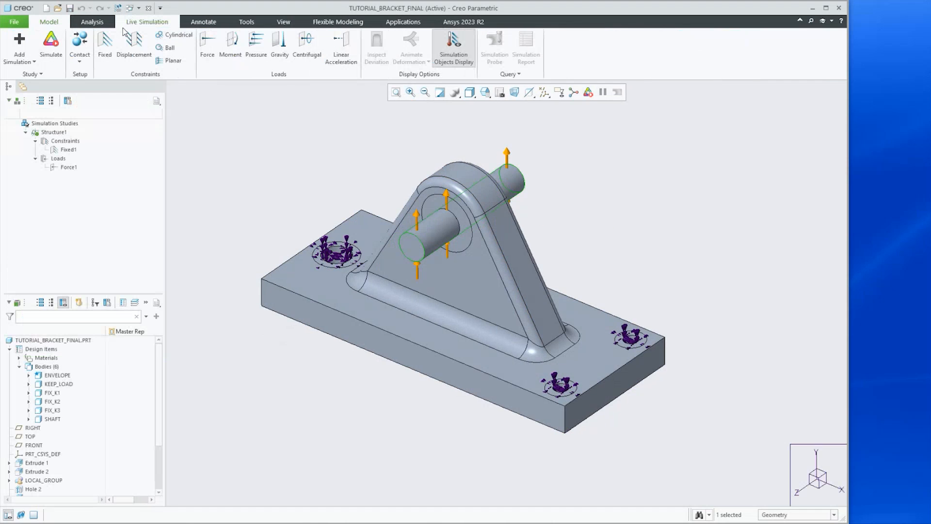
pyautogui.click(51, 54)
pyautogui.moveTo(445, 235); pyautogui.dragTo(450, 238, button='middle')
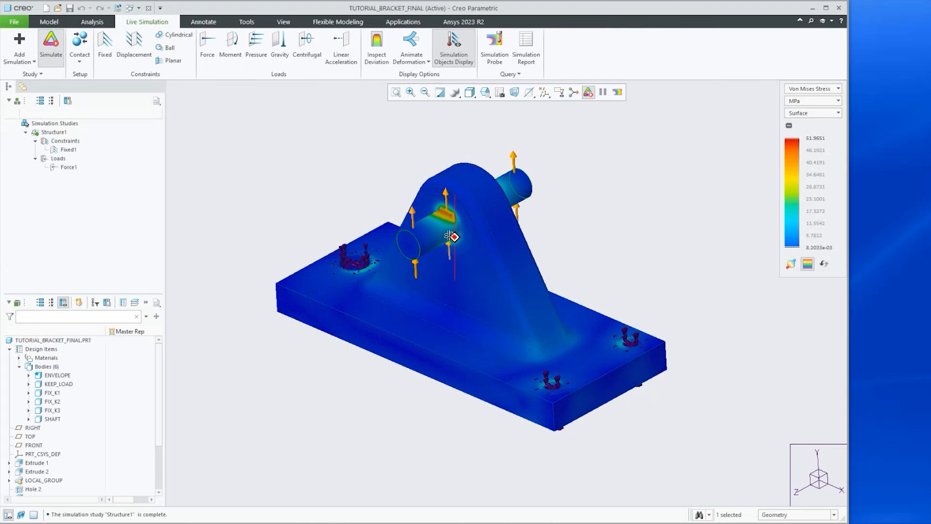
pyautogui.click(51, 51)
# Open the Generative Design application and expand the Starting Geometry and Preserved Geometry design spaces
pyautogui.click(401, 25)
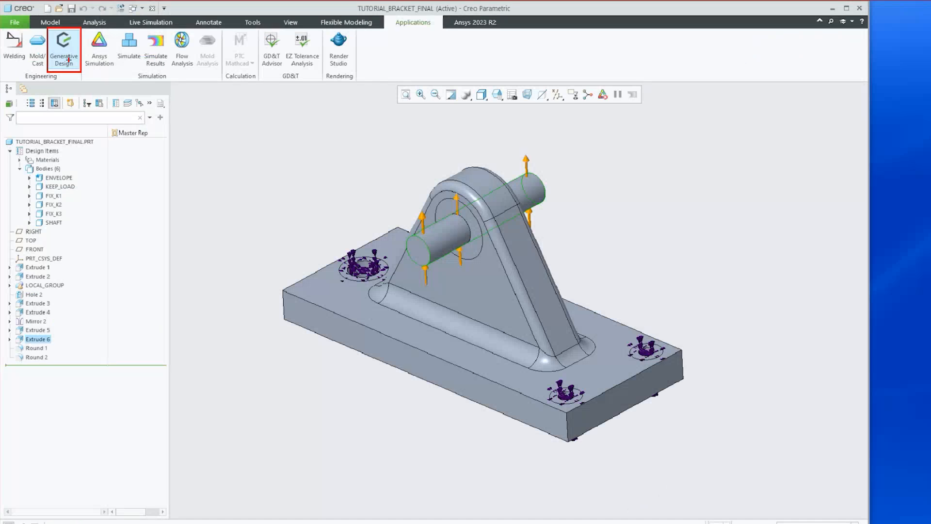
pyautogui.click(130, 117)
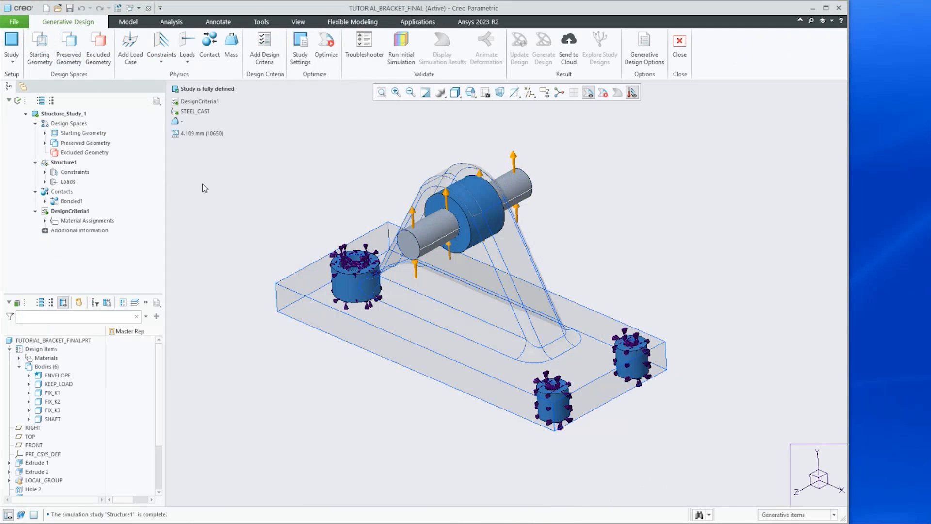
pyautogui.click(45, 134)
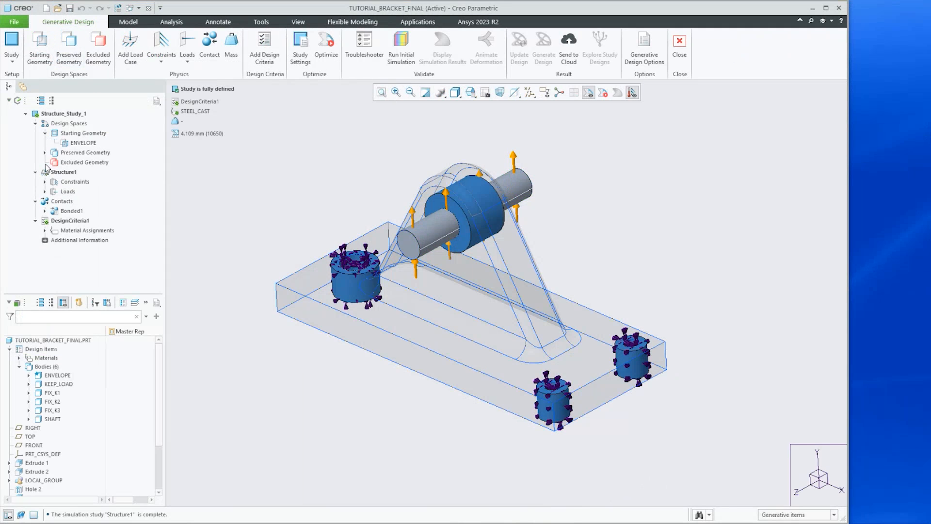
pyautogui.click(45, 153)
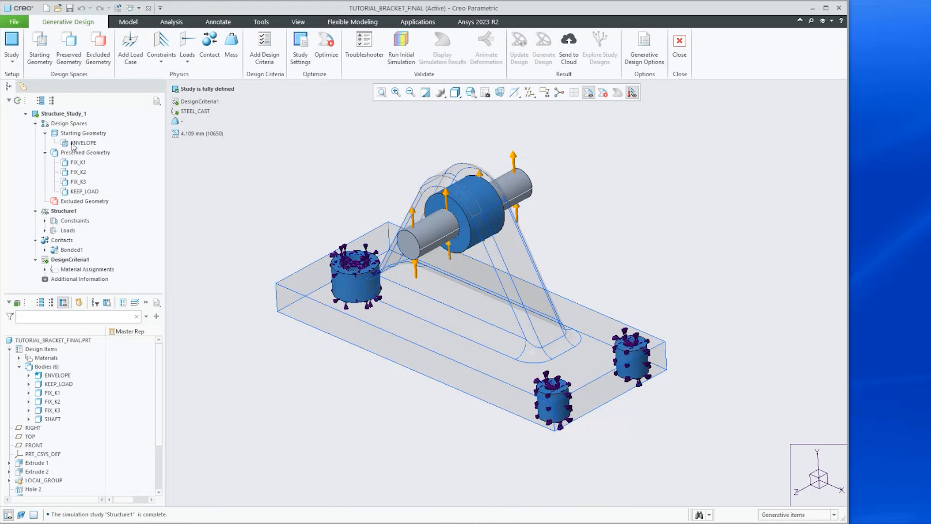
# Highlight the ENVELOPE body listed under Starting Geometry in the model
pyautogui.click(73, 144)
pyautogui.moveTo(319, 250)
pyautogui.mouseDown(button='middle')
pyautogui.moveTo(348, 240)
pyautogui.moveTo(315, 247)
pyautogui.moveTo(325, 250)
pyautogui.mouseUp(button='middle')
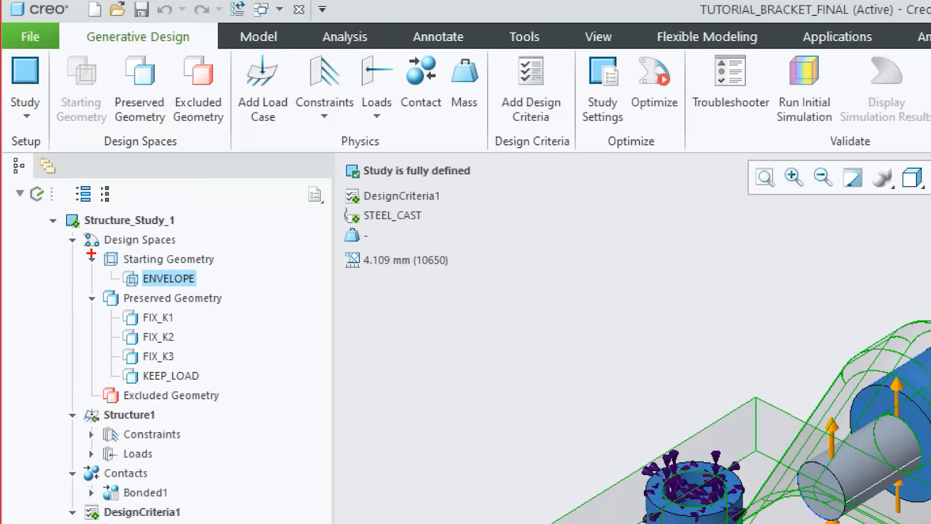
pyautogui.moveTo(91, 254)
pyautogui.mouseDown()
pyautogui.moveTo(266, 401)
pyautogui.moveTo(252, 413)
pyautogui.mouseUp()
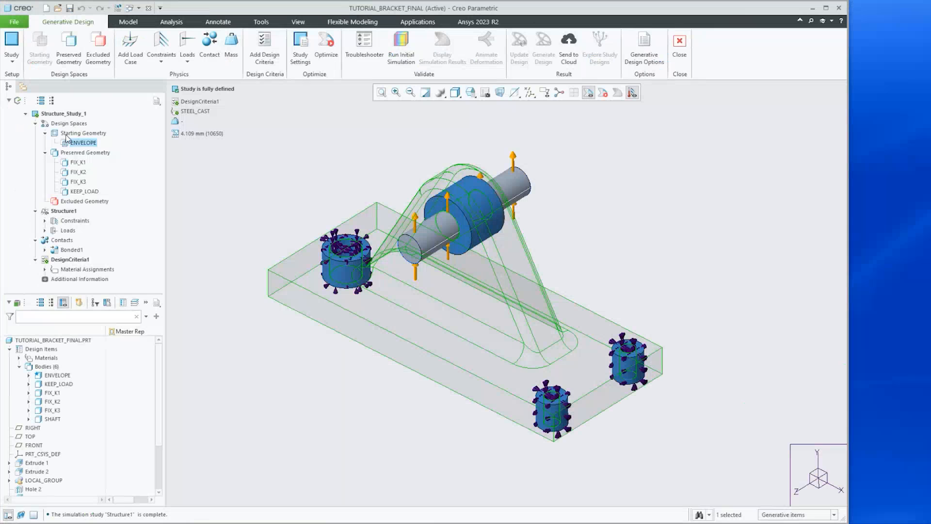
# Select the preserved FIX_K1, FIX_K2, FIX_K3 and KEEP_LOAD bodies to highlight them, then clear the selection
pyautogui.click(143, 321)
pyautogui.keyDown('ctrl'); pyautogui.click(69, 172); pyautogui.keyUp('ctrl')
pyautogui.keyDown('ctrl'); pyautogui.click(68, 181); pyautogui.keyUp('ctrl')
pyautogui.keyDown('ctrl'); pyautogui.click(66, 192); pyautogui.keyUp('ctrl')
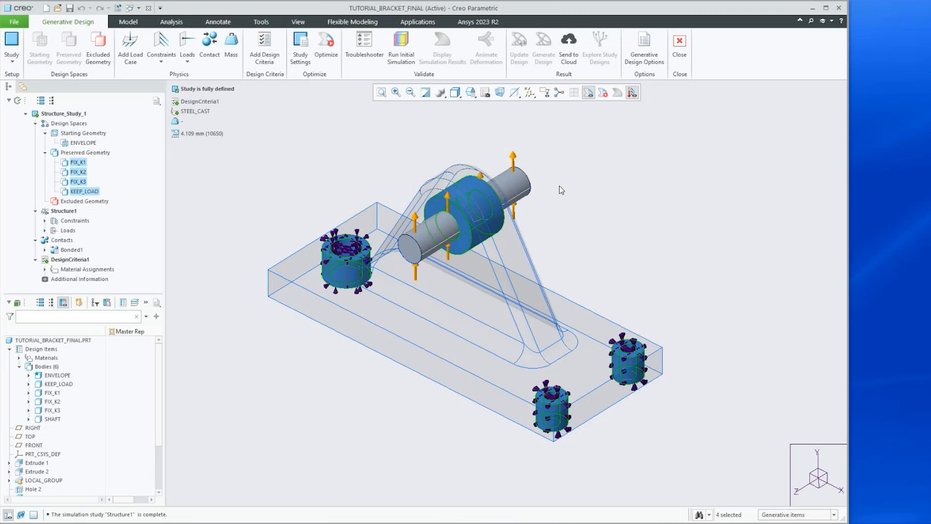
pyautogui.click(589, 202)
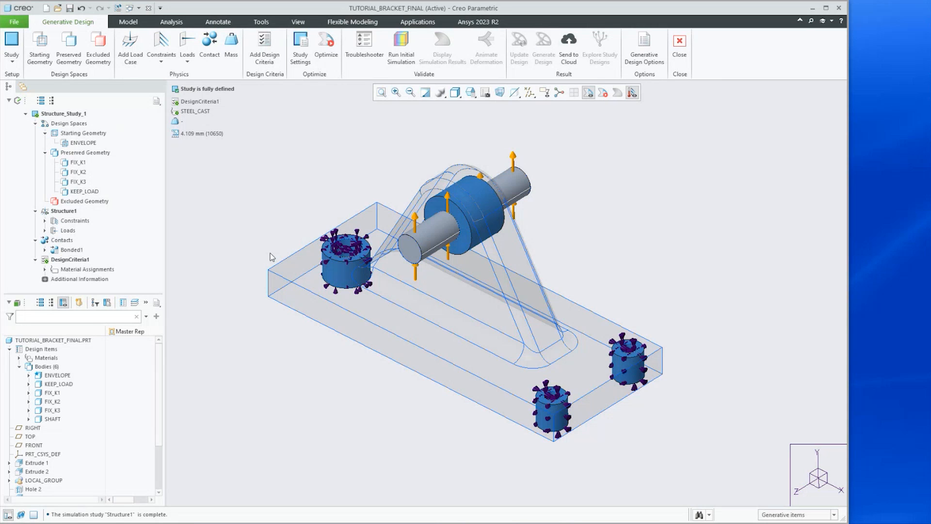
# Open the Bonded1 contact's Contact1 definition to review its first and second references, then cancel
pyautogui.click(44, 250)
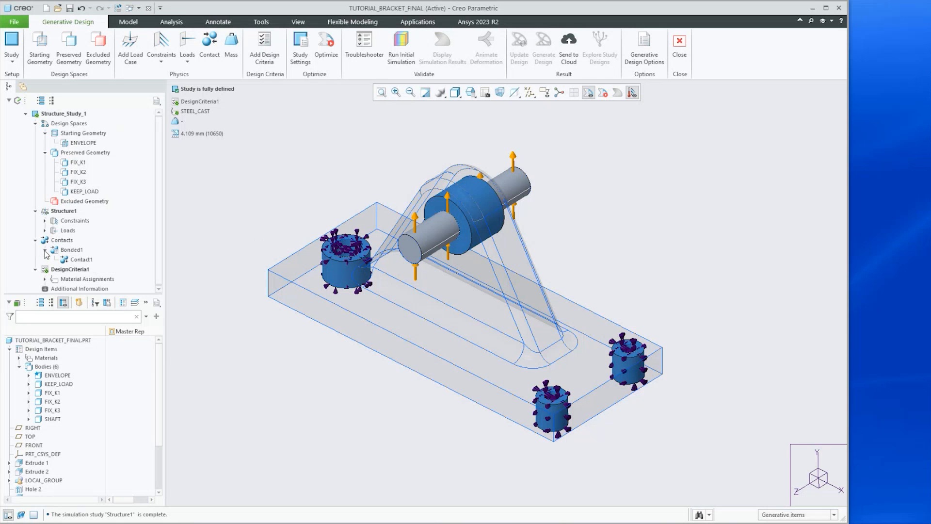
pyautogui.click(81, 260)
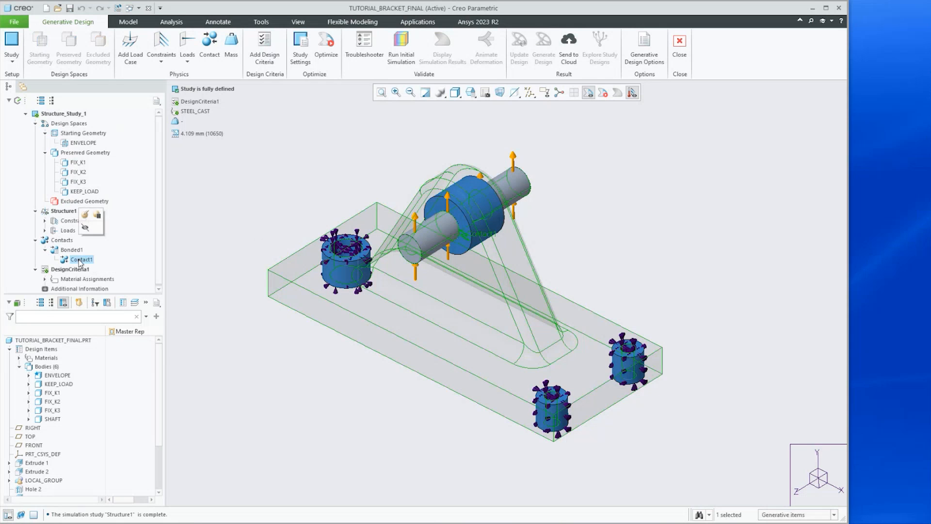
pyautogui.click(85, 216)
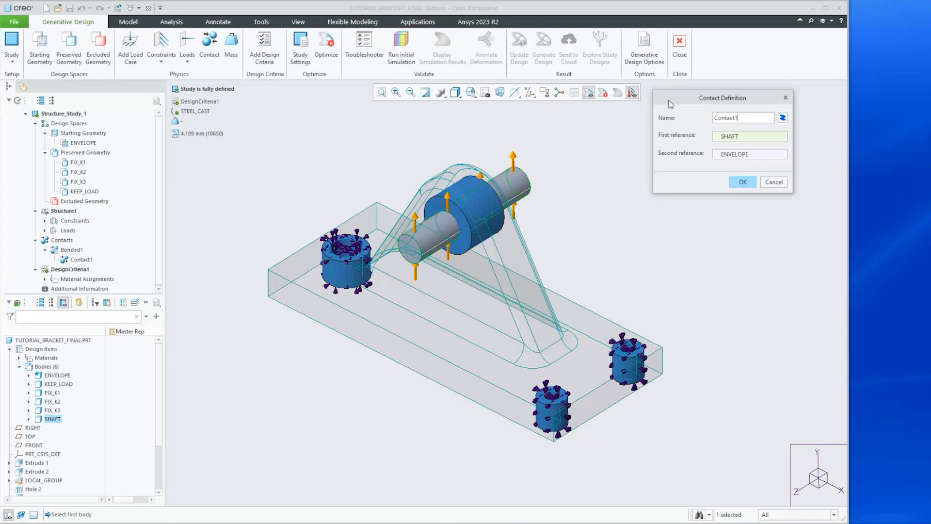
pyautogui.moveTo(670, 104); pyautogui.dragTo(645, 163)
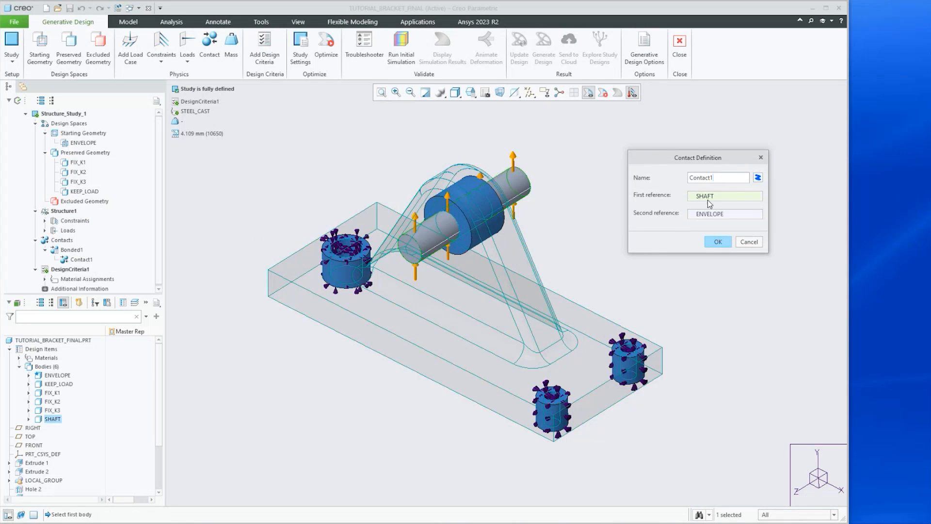
pyautogui.moveTo(657, 162); pyautogui.dragTo(575, 152)
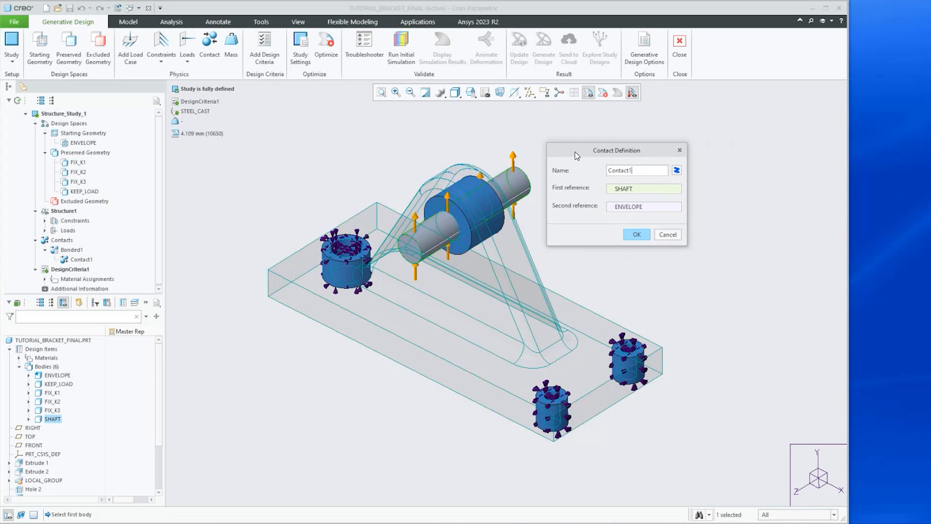
pyautogui.press('ctrl')
pyautogui.click(667, 235)
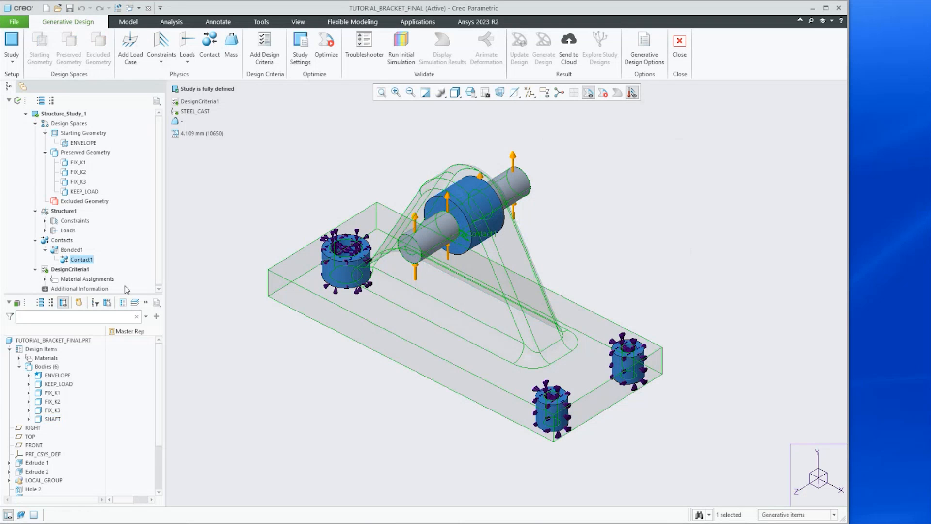
# Expand the study's Constraints and Loads and open the Fixed1 constraint definition to review its references, then cancel
pyautogui.click(45, 220)
pyautogui.click(44, 240)
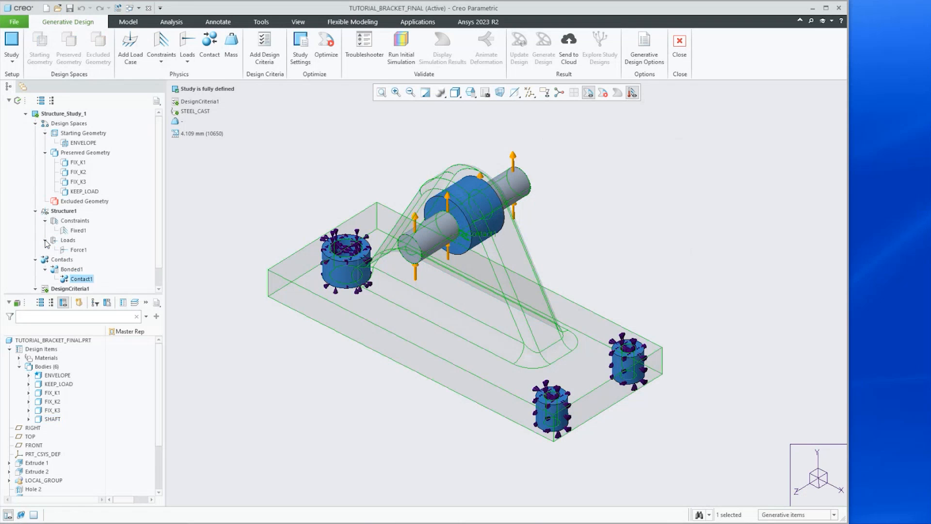
pyautogui.click(62, 211)
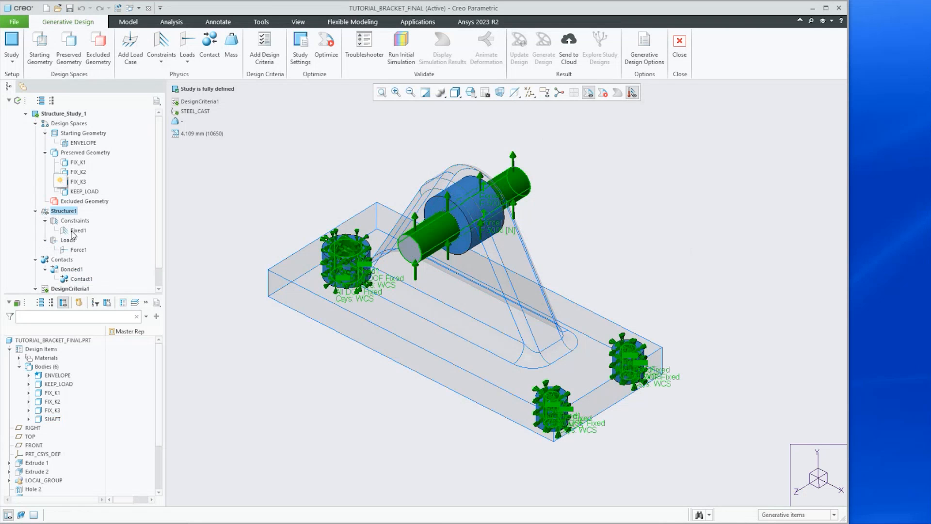
pyautogui.click(75, 231)
pyautogui.click(78, 189)
pyautogui.moveTo(822, 94); pyautogui.dragTo(569, 138)
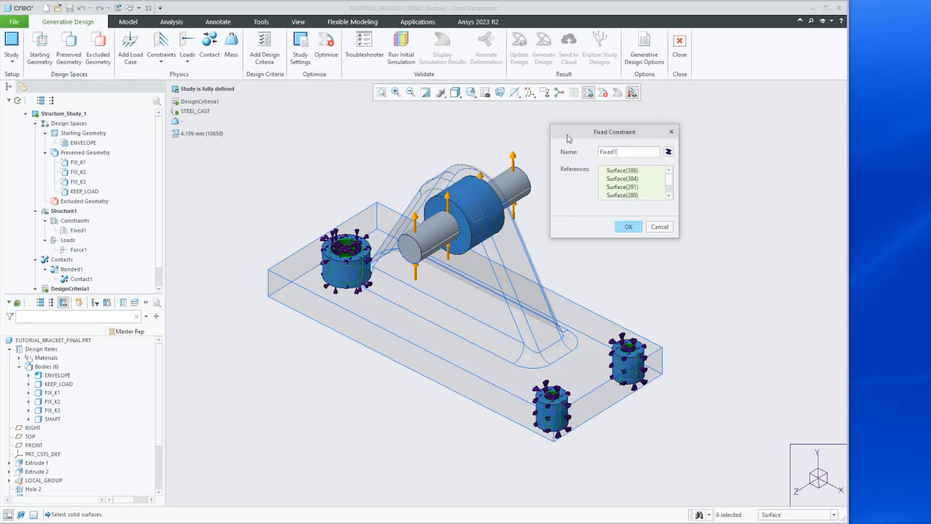
pyautogui.click(668, 227)
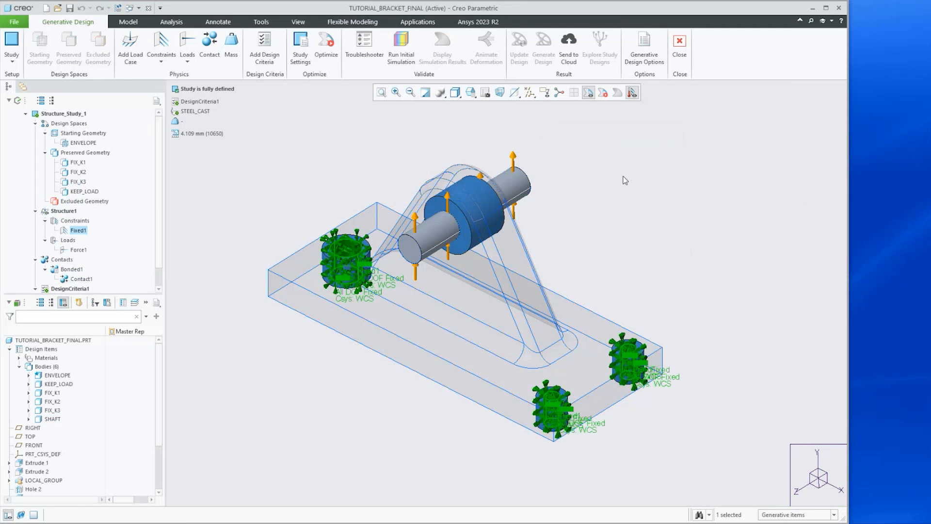
# Open the Force1 load definition to review its references and directional components, then cancel
pyautogui.click(77, 251)
pyautogui.click(82, 210)
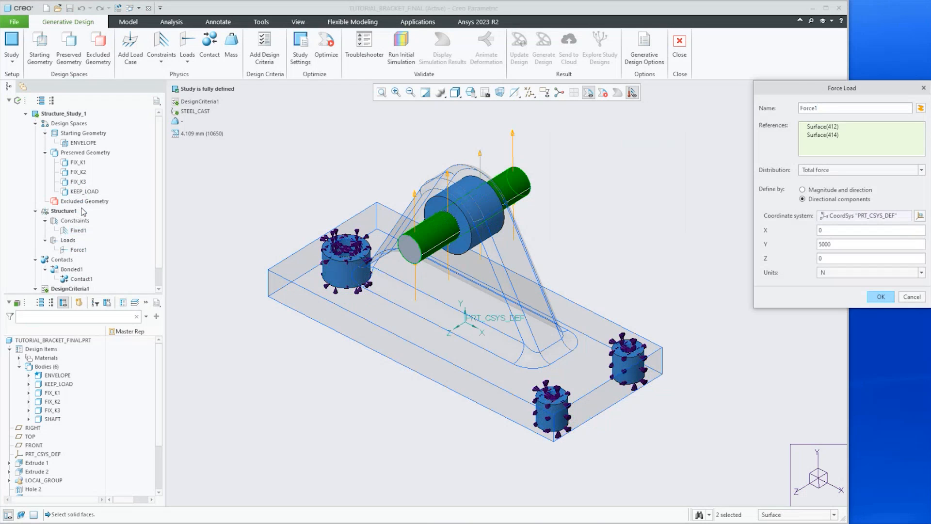
pyautogui.moveTo(786, 92); pyautogui.dragTo(635, 109)
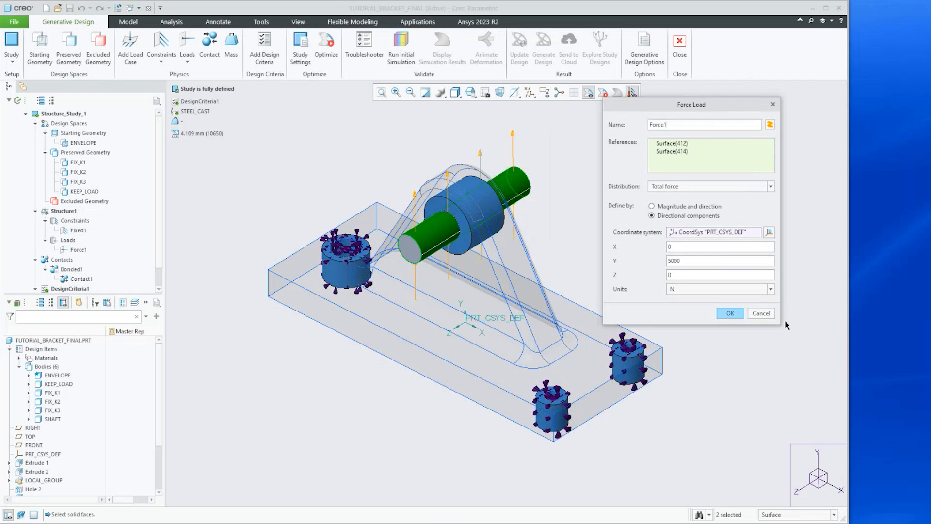
pyautogui.click(763, 313)
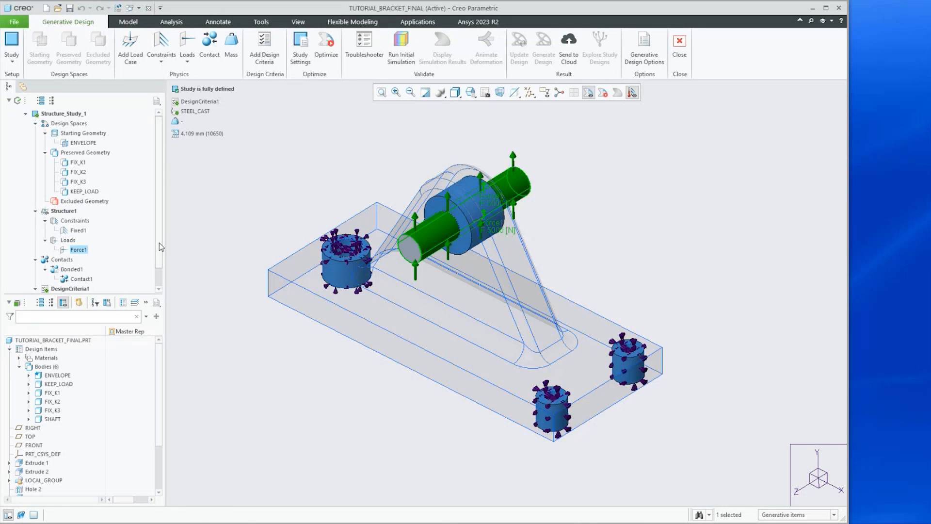
# Scroll the study tree and highlight the DesignCriteria1 and Contacts entries
pyautogui.scroll(-1, 160, 262)
pyautogui.scroll(1, 160, 278)
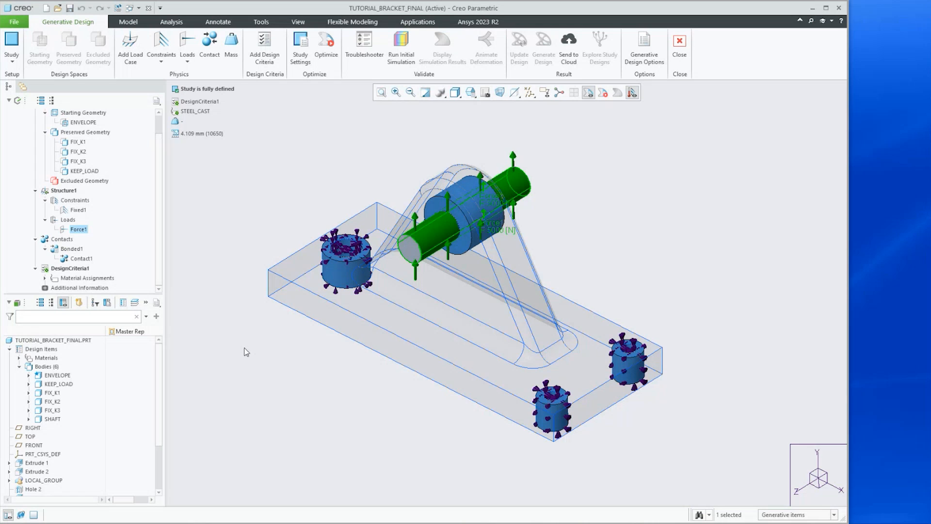
pyautogui.click(68, 269)
pyautogui.click(70, 237)
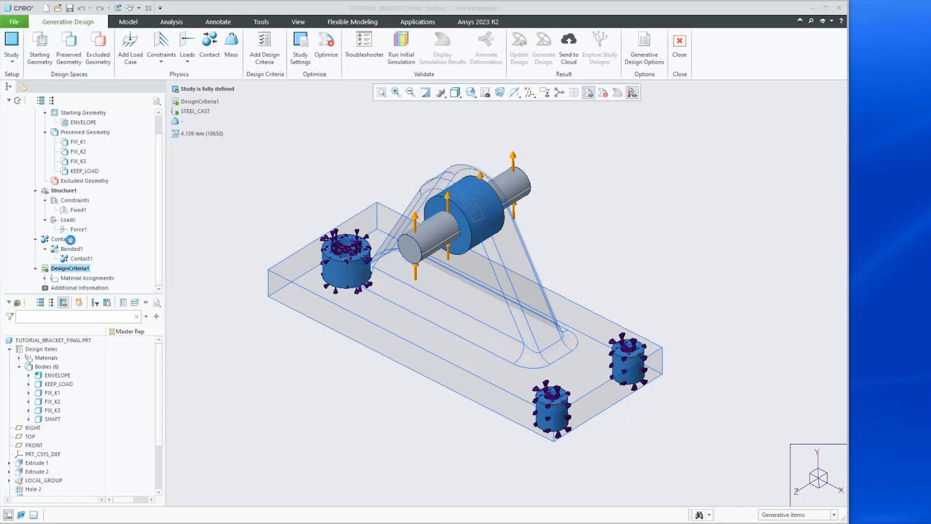
# Open the DesignCriteria1 definition to review the design goal, volume limit, symmetry constraint and available added constraints, then cancel
pyautogui.moveTo(684, 200); pyautogui.dragTo(652, 113)
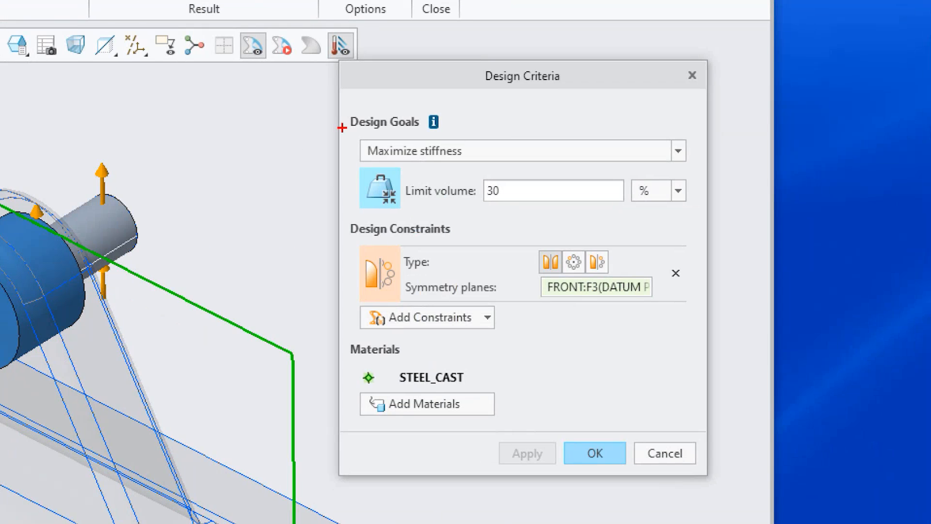
pyautogui.moveTo(345, 131)
pyautogui.keyDown('ctrl'); pyautogui.mouseDown()
pyautogui.moveTo(540, 160)
pyautogui.moveTo(700, 169)
pyautogui.mouseUp(); pyautogui.keyUp('ctrl')
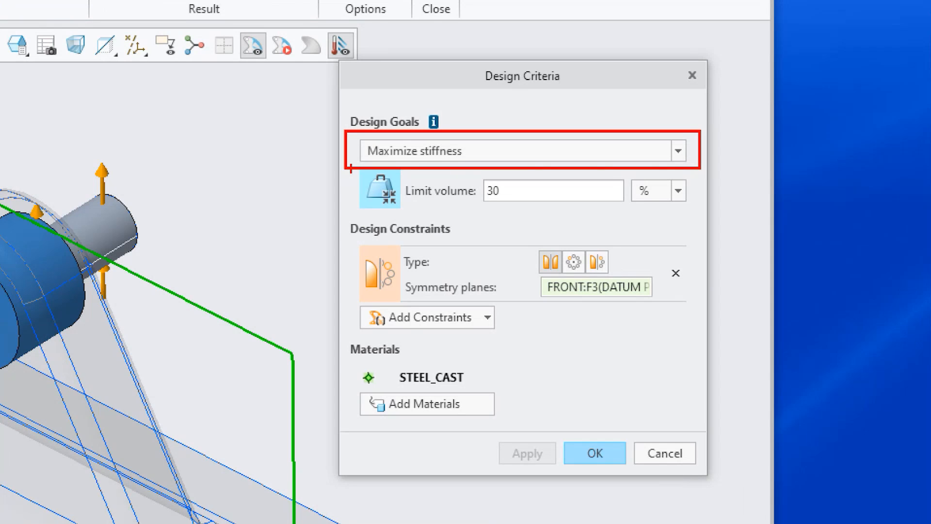
pyautogui.moveTo(348, 164)
pyautogui.keyDown('ctrl'); pyautogui.mouseDown()
pyautogui.moveTo(384, 195)
pyautogui.moveTo(749, 234)
pyautogui.moveTo(699, 216)
pyautogui.mouseUp(); pyautogui.keyUp('ctrl')
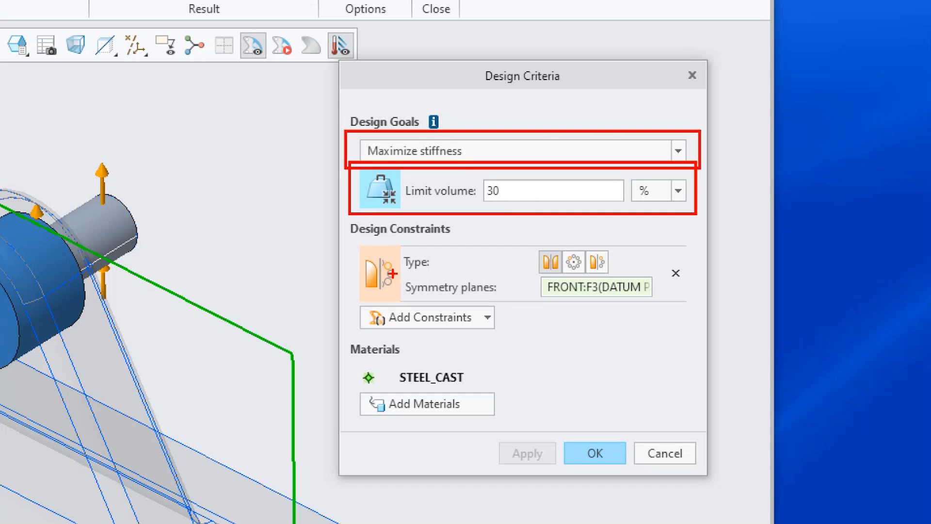
pyautogui.moveTo(398, 272); pyautogui.dragTo(690, 302)
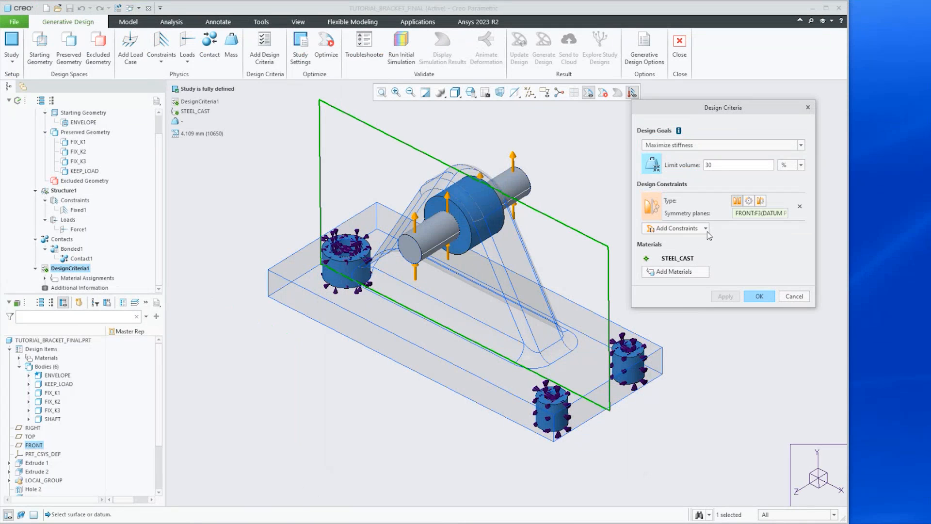
pyautogui.click(490, 323)
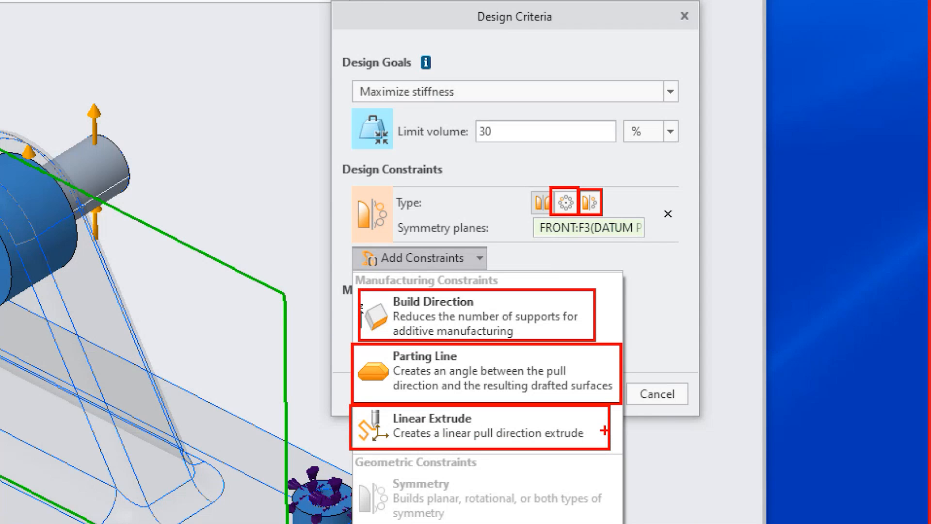
pyautogui.press('Escape')
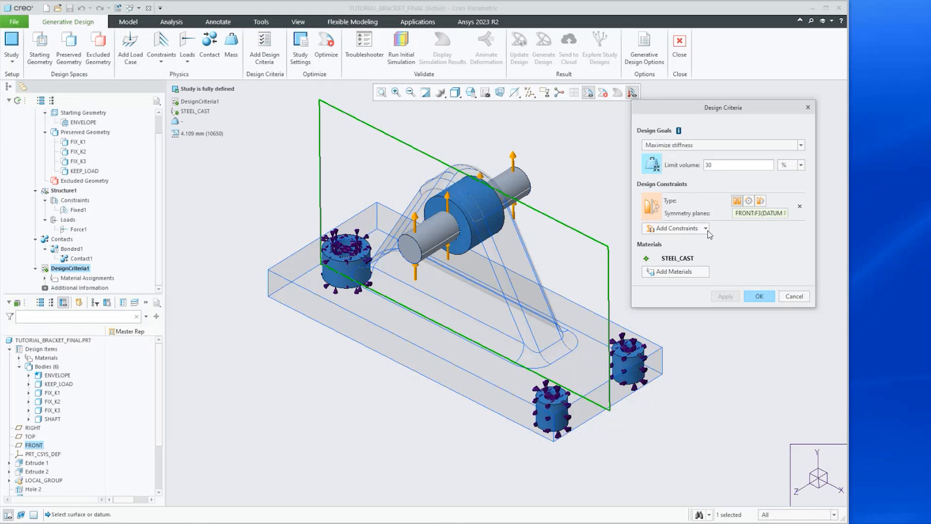
pyautogui.moveTo(680, 263)
pyautogui.click(795, 297)
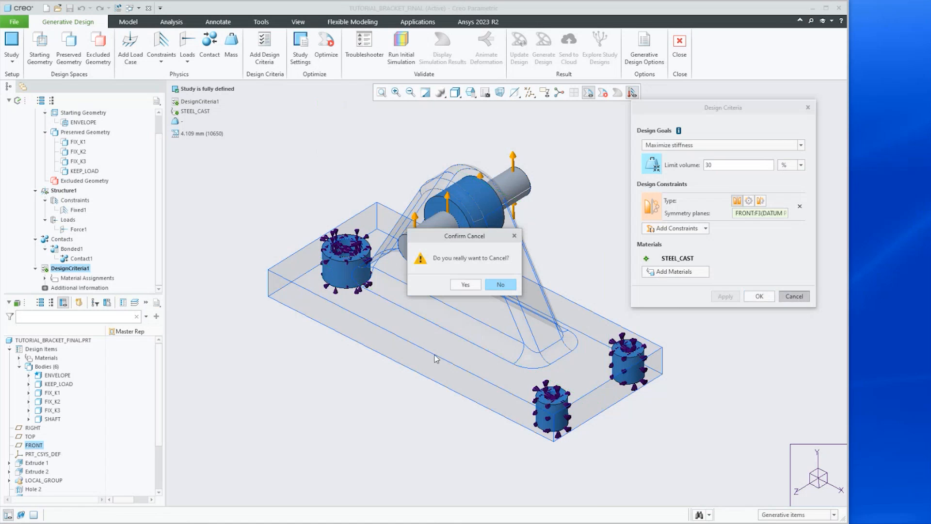
pyautogui.click(468, 287)
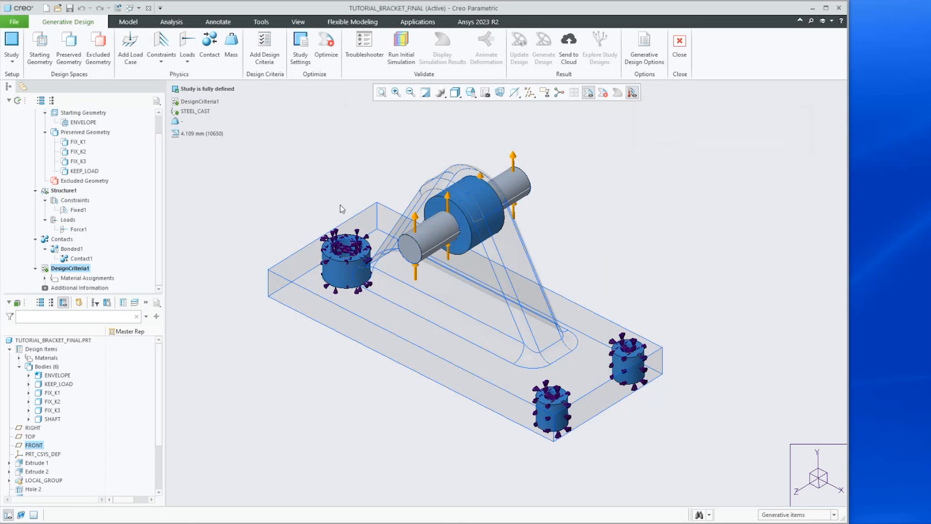
# Open the study settings to review the optimization fidelity, minimum element size and maximum iterations, then cancel
pyautogui.click(300, 43)
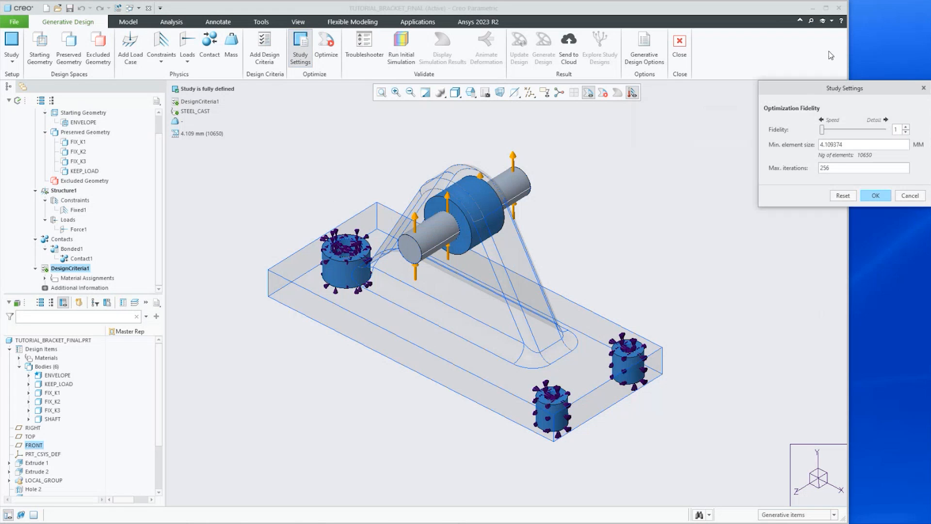
pyautogui.moveTo(798, 90); pyautogui.dragTo(636, 129)
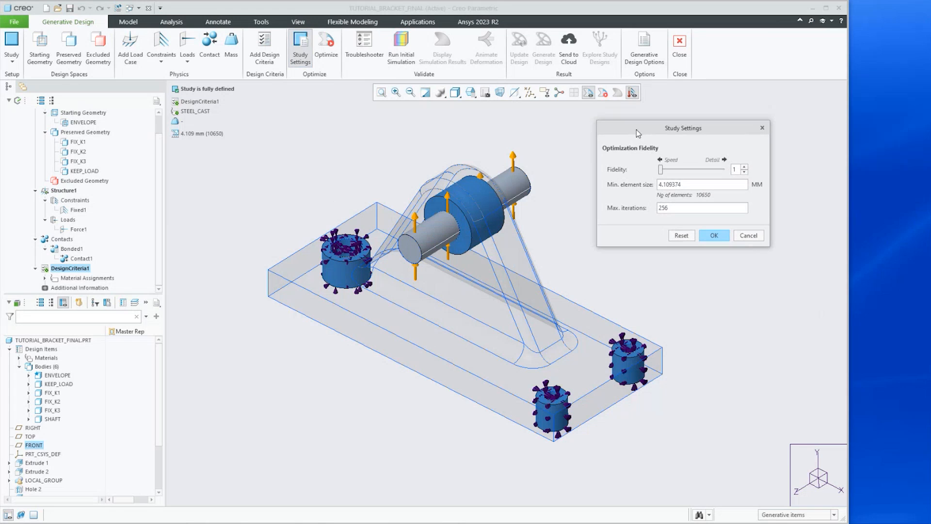
pyautogui.click(748, 237)
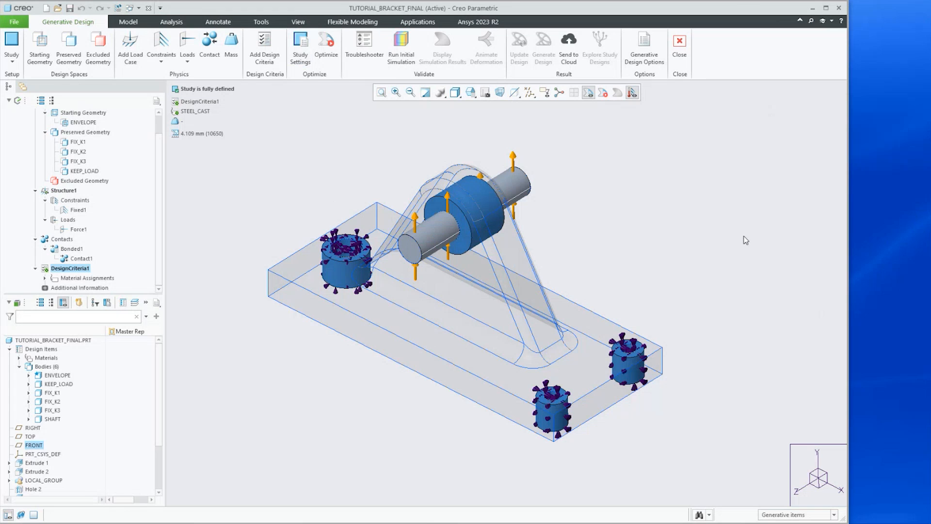
# Open the Generative Design Troubleshooter, select Structure_Study_1 to check for issues, then close it
pyautogui.click(363, 46)
pyautogui.moveTo(809, 92); pyautogui.dragTo(671, 92)
pyautogui.click(668, 125)
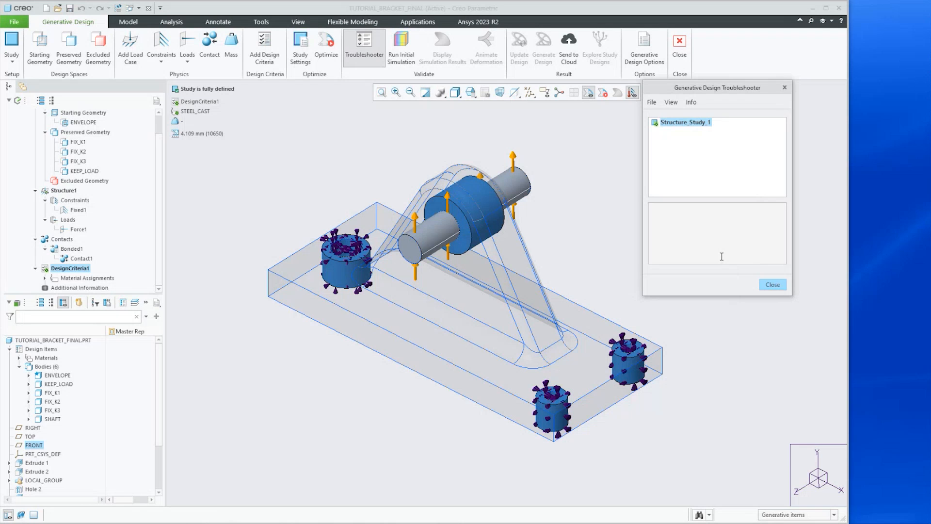
pyautogui.click(774, 287)
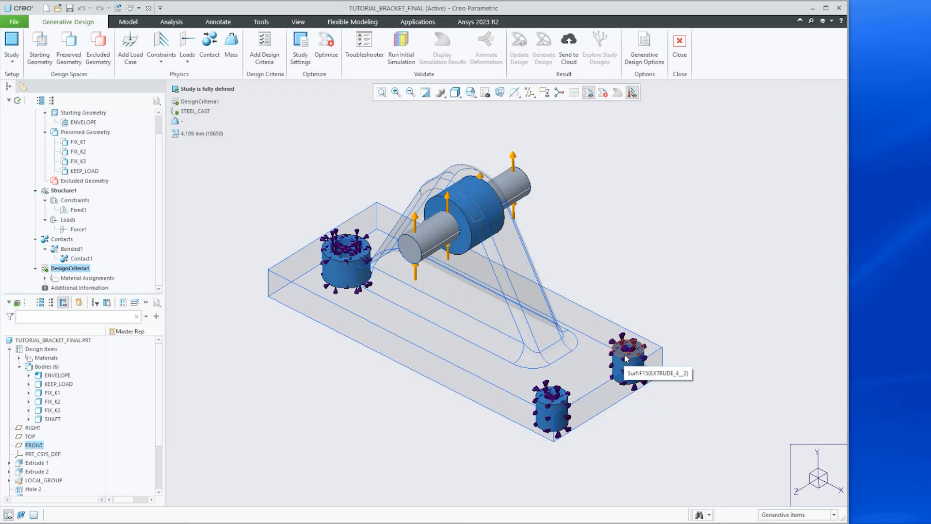
# Run the generative design optimization for the study
pyautogui.moveTo(574, 335)
pyautogui.mouseDown(button='middle')
pyautogui.moveTo(493, 315)
pyautogui.moveTo(529, 337)
pyautogui.mouseUp(button='middle')
pyautogui.scroll(-2, 529, 337)
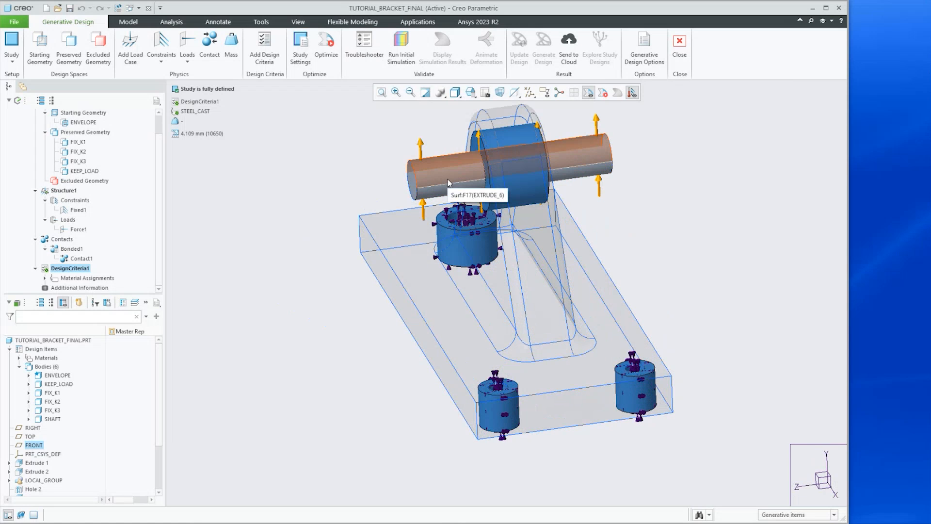
pyautogui.moveTo(442, 242)
pyautogui.mouseDown(button='middle')
pyautogui.moveTo(491, 265)
pyautogui.moveTo(472, 266)
pyautogui.moveTo(478, 257)
pyautogui.mouseUp(button='middle')
pyautogui.scroll(3, 380, 305)
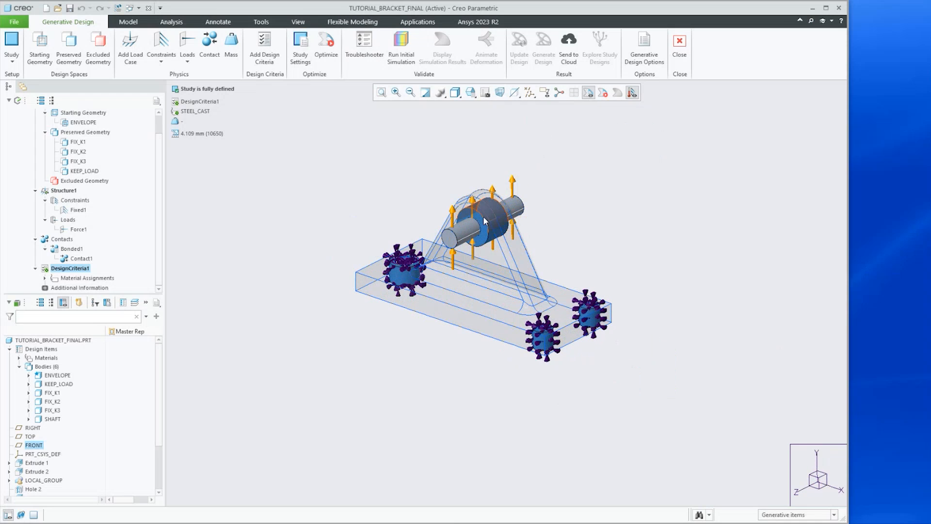
pyautogui.scroll(-2, 483, 216)
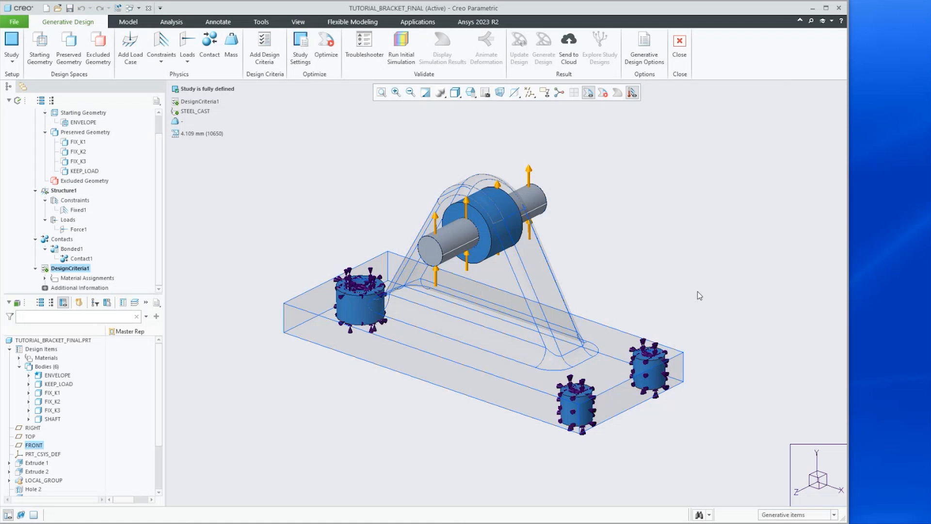
pyautogui.click(325, 53)
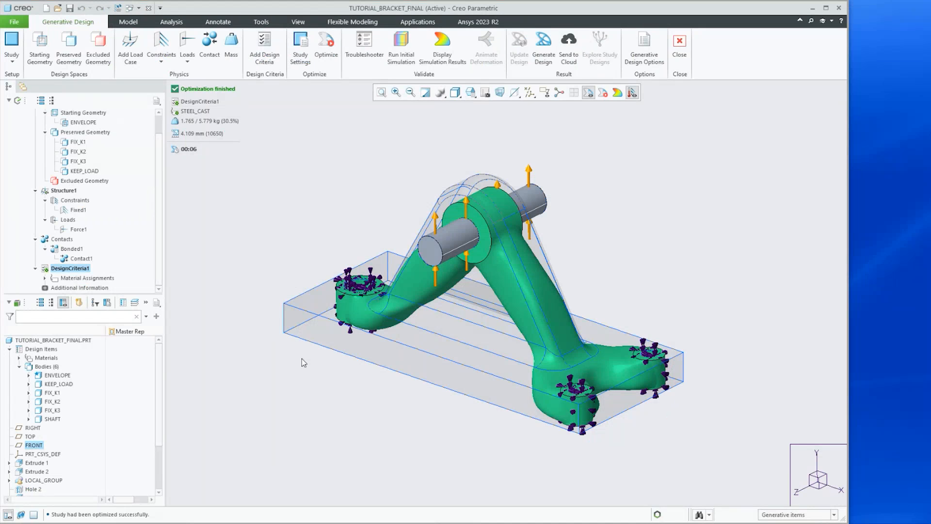
# Display the simulation results on the optimized shape and play the deformation animation
pyautogui.click(443, 49)
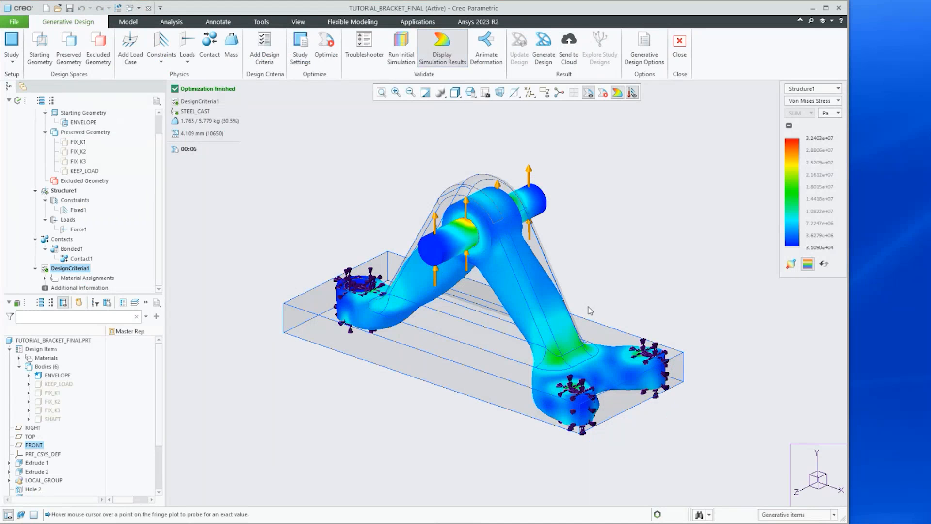
pyautogui.click(486, 46)
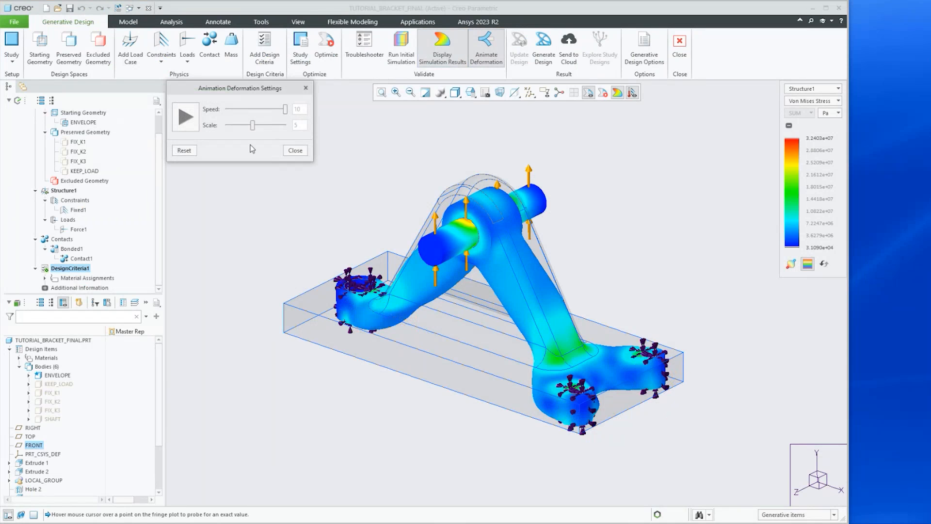
pyautogui.click(186, 116)
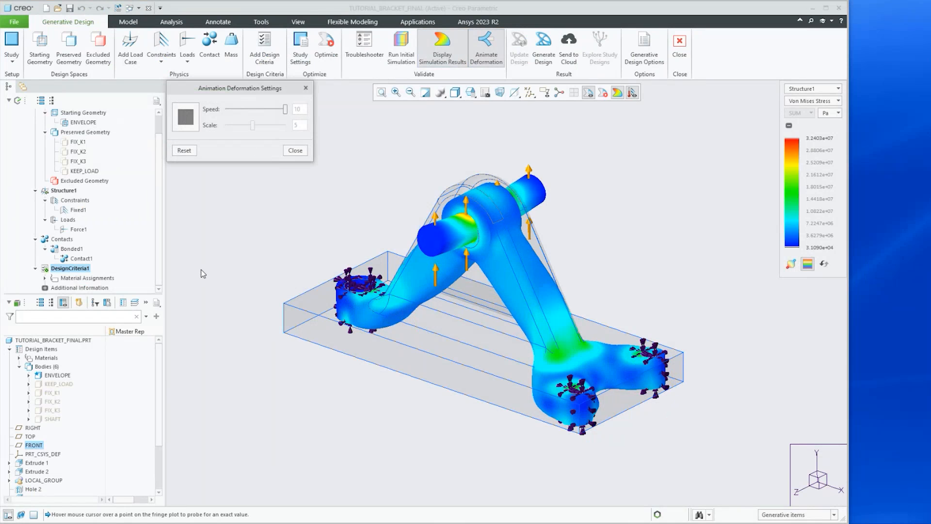
# Switch the results plot to Displacement, then back to Von Mises Stress
pyautogui.moveTo(369, 299); pyautogui.dragTo(331, 276, button='middle')
pyautogui.moveTo(338, 293); pyautogui.dragTo(485, 314, button='middle')
pyautogui.scroll(2, 487, 304)
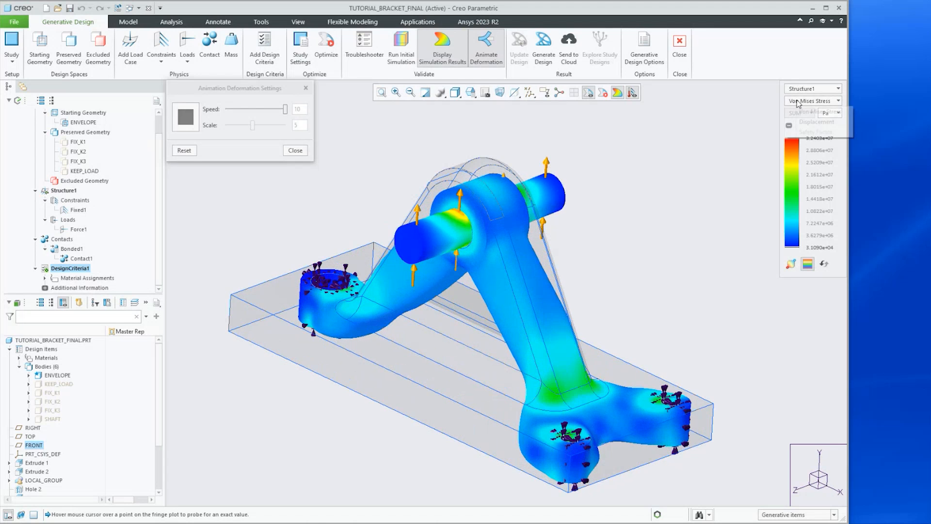
pyautogui.click(798, 101)
pyautogui.click(801, 123)
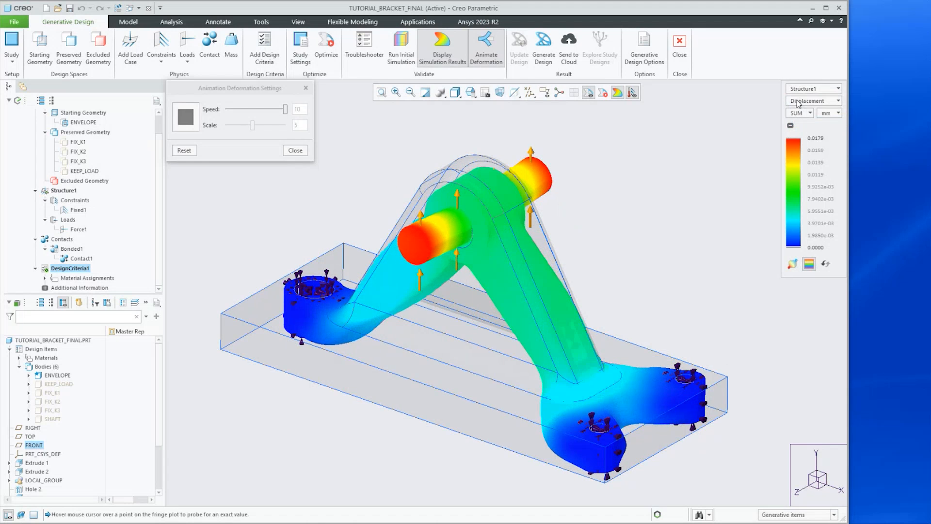
pyautogui.click(801, 103)
pyautogui.click(796, 112)
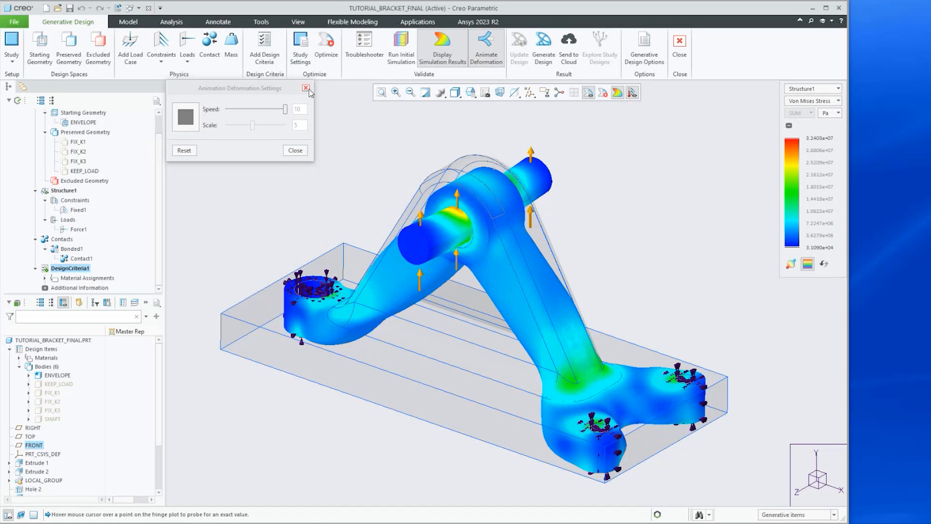
# Stop the deformation animation, close its settings, and turn off the simulation results display
pyautogui.click(185, 117)
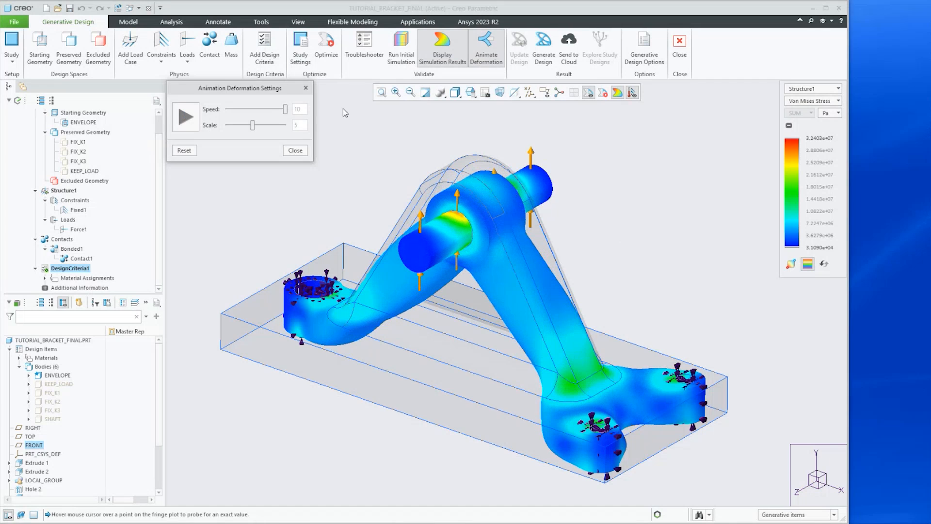
pyautogui.click(306, 88)
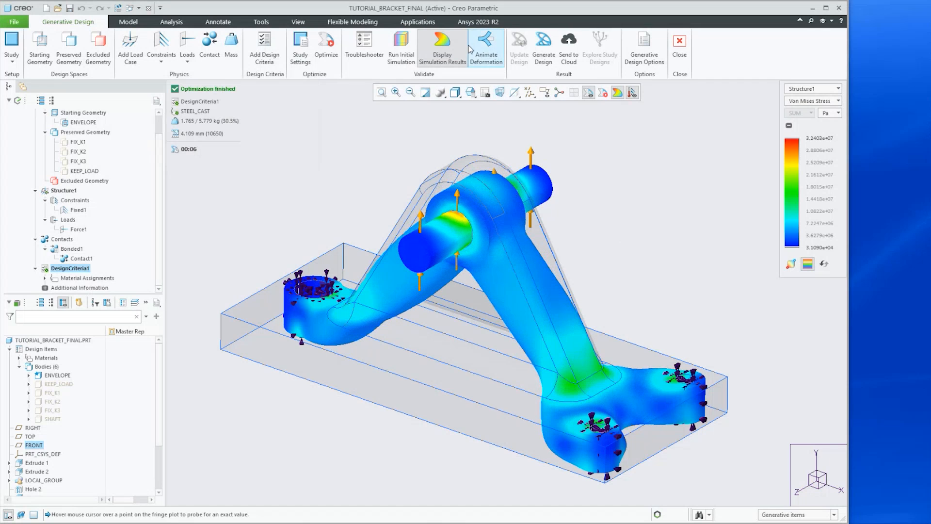
pyautogui.click(443, 46)
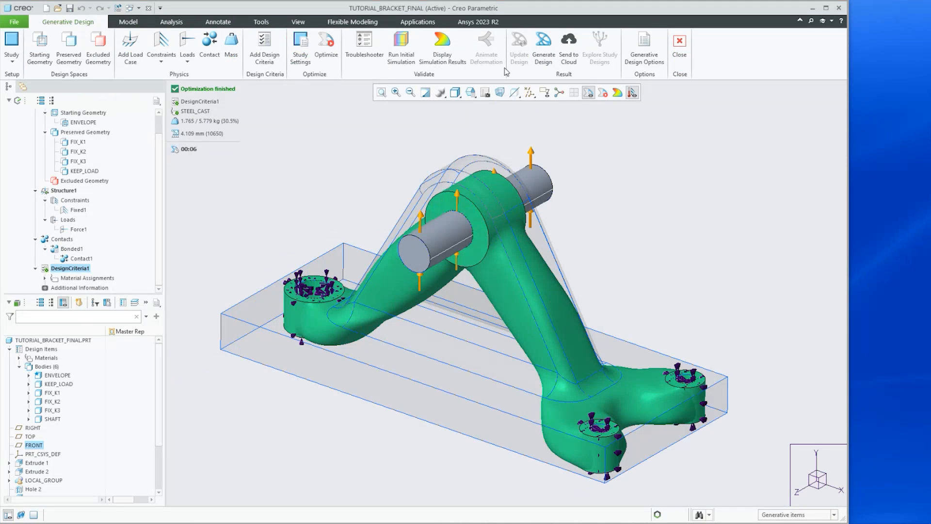
# Generate the result as a new part with reconstructed geometry, saving it under the name PRT0000
pyautogui.click(544, 46)
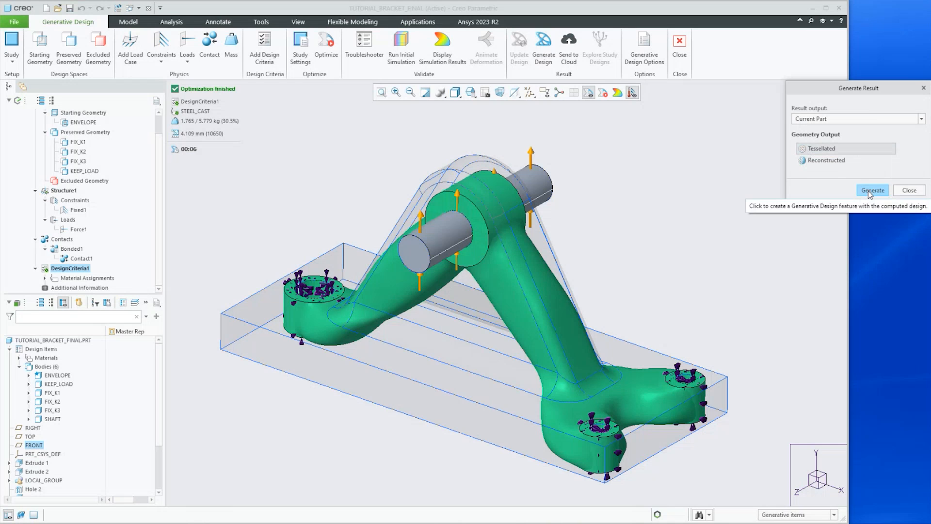
pyautogui.click(813, 119)
pyautogui.click(813, 133)
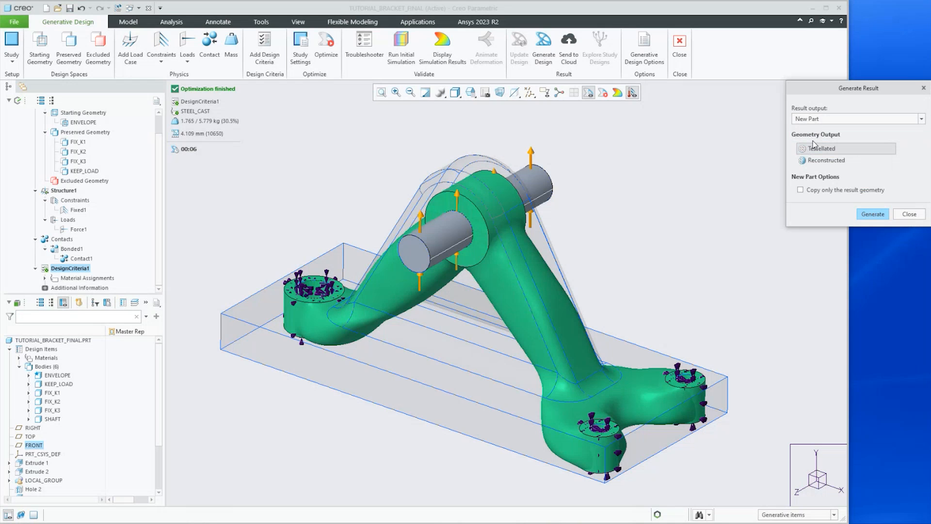
pyautogui.click(806, 163)
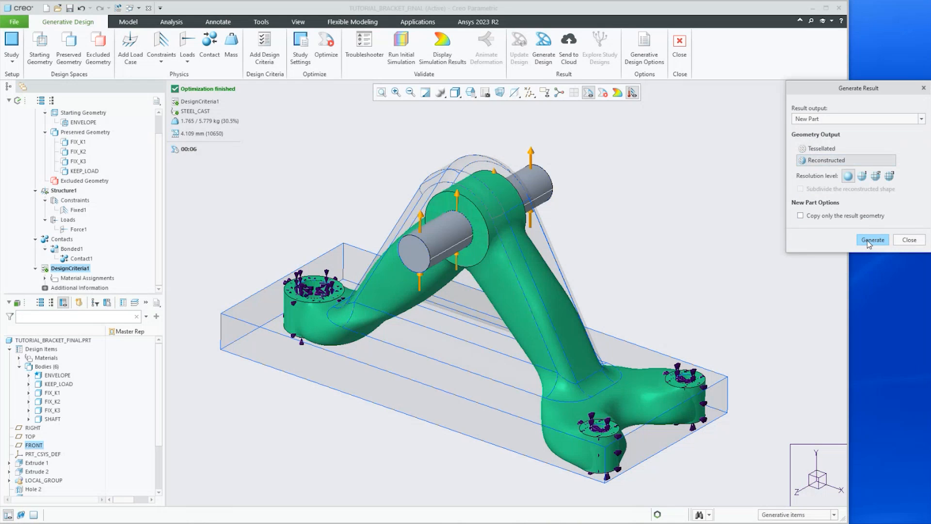
pyautogui.click(866, 239)
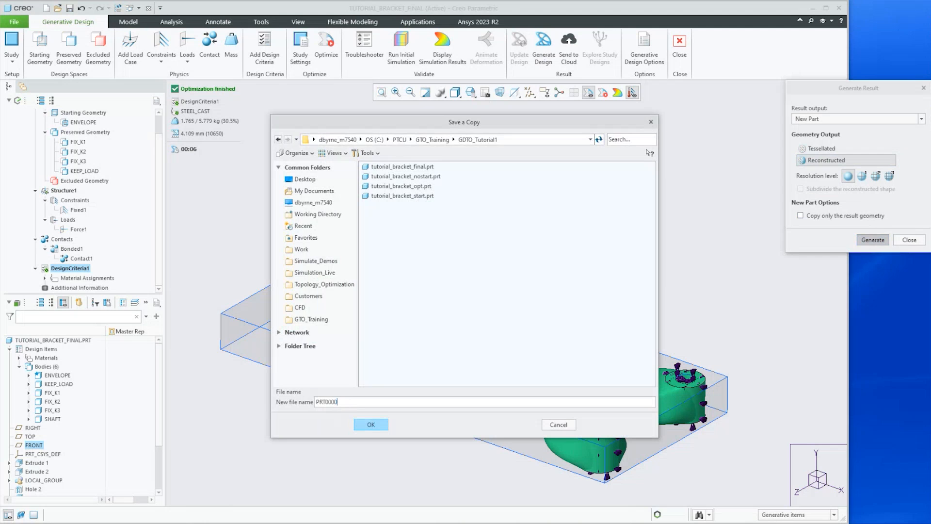
pyautogui.click(371, 424)
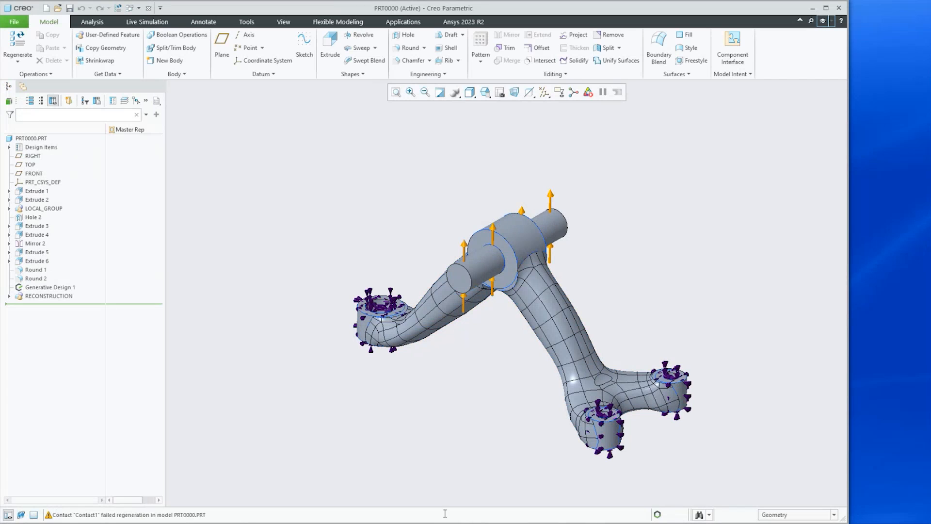
# Expand the RECONSTRUCTION group and suppress the INTERSECT_STARTING_BODY feature
pyautogui.click(9, 296)
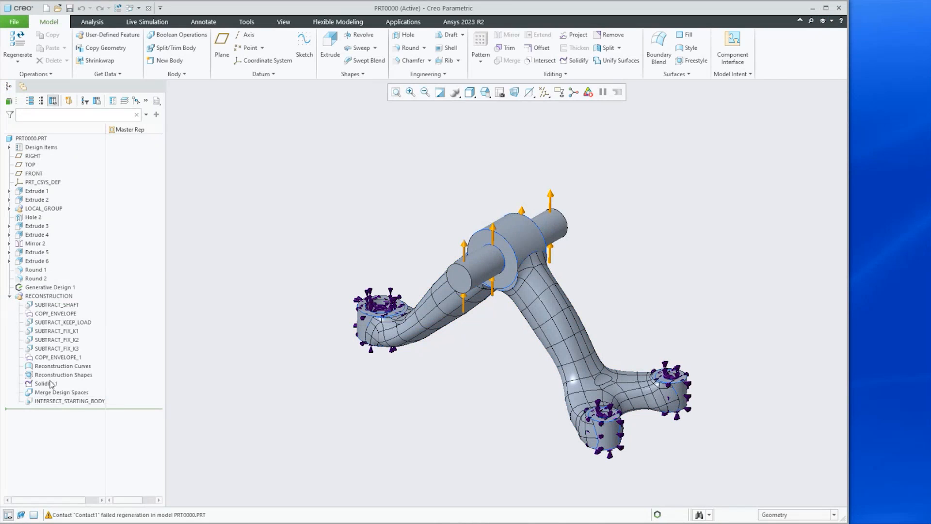
pyautogui.click(63, 401)
pyautogui.rightClick(54, 401)
pyautogui.click(80, 411)
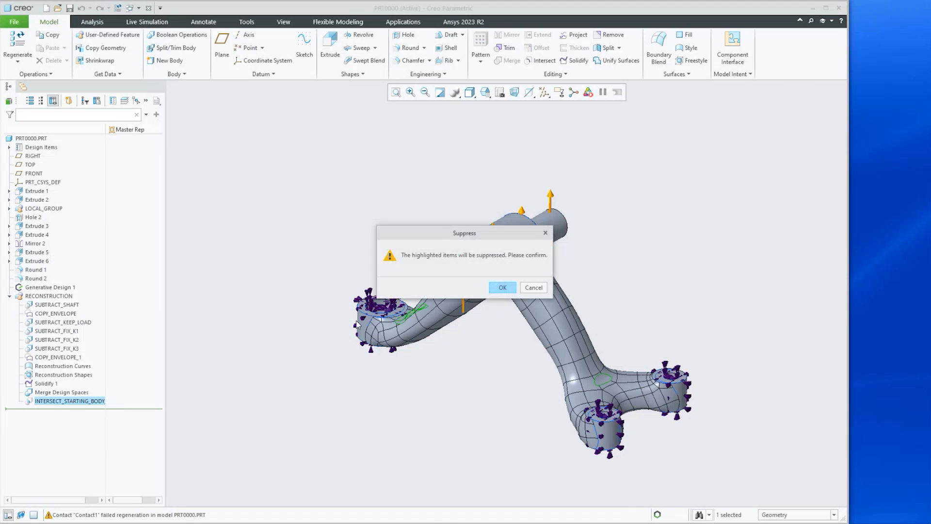
pyautogui.click(503, 287)
# Orbit and zoom around the new part to inspect the reconstructed bracket geometry
pyautogui.moveTo(432, 406); pyautogui.dragTo(476, 372, button='middle')
pyautogui.scroll(-4, 498, 420)
pyautogui.scroll(3, 572, 396)
pyautogui.moveTo(602, 422)
pyautogui.mouseDown(button='middle')
pyautogui.moveTo(572, 415)
pyautogui.moveTo(575, 437)
pyautogui.moveTo(599, 434)
pyautogui.mouseUp(button='middle')
pyautogui.scroll(-5, 600, 433)
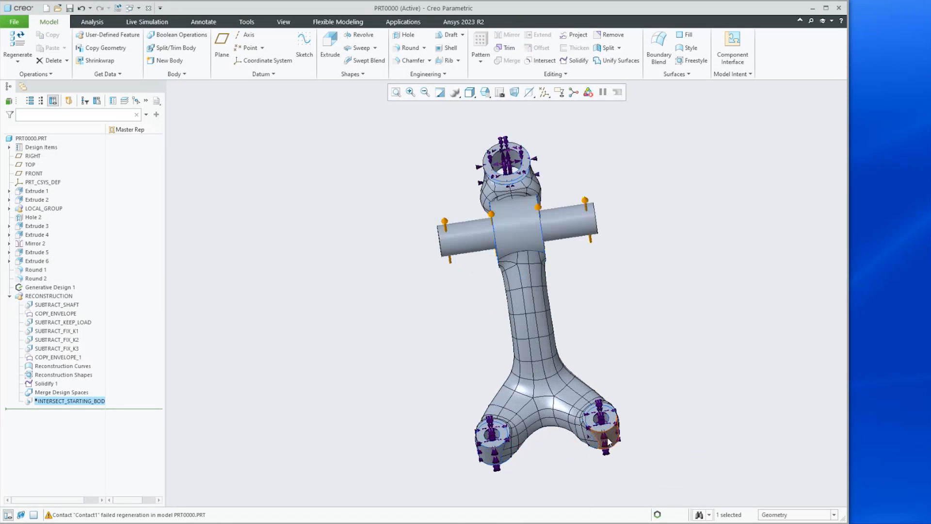
pyautogui.scroll(-2, 599, 433)
pyautogui.scroll(6, 485, 421)
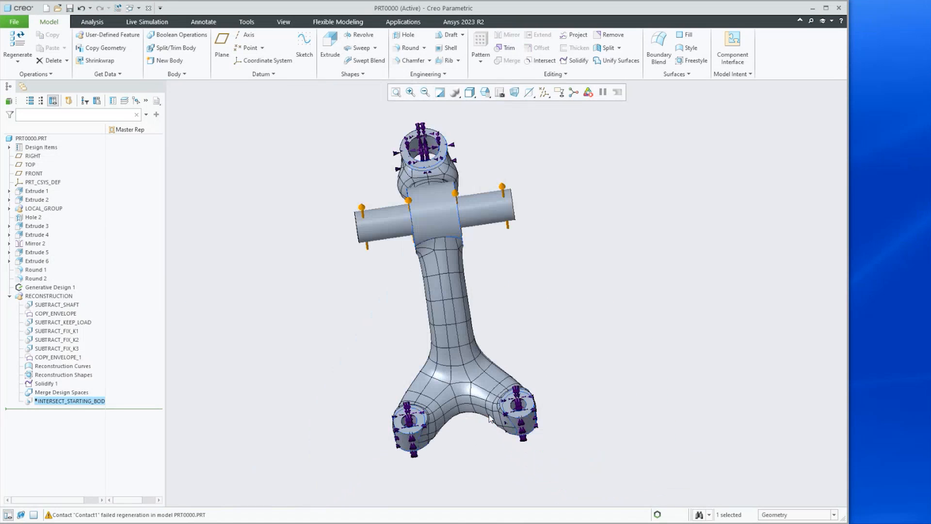
# Orbit and zoom over the bracket's arms, hub and lower junction to examine the reconstructed surface mesh
pyautogui.moveTo(481, 423); pyautogui.dragTo(551, 412, button='middle')
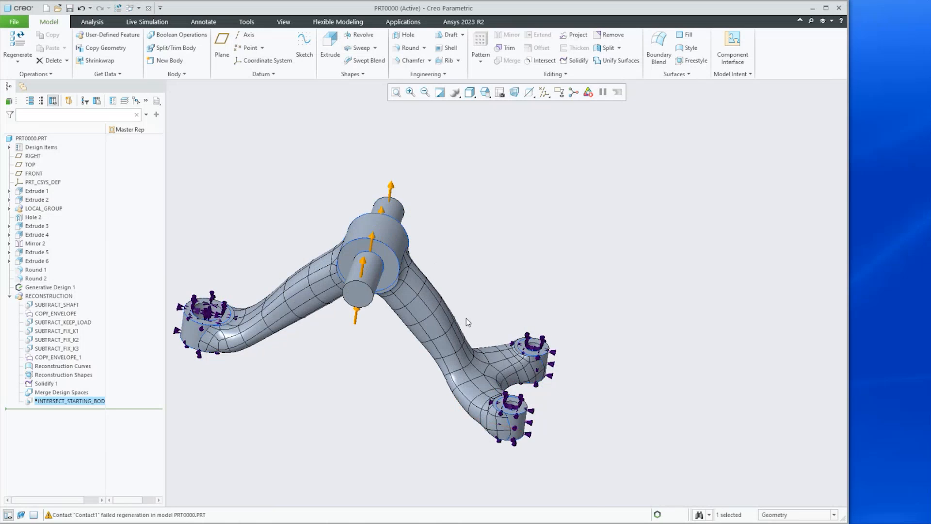
pyautogui.scroll(-5, 461, 329)
pyautogui.moveTo(450, 349)
pyautogui.mouseDown(button='middle')
pyautogui.moveTo(453, 296)
pyautogui.moveTo(439, 333)
pyautogui.mouseUp(button='middle')
pyautogui.scroll(5, 444, 342)
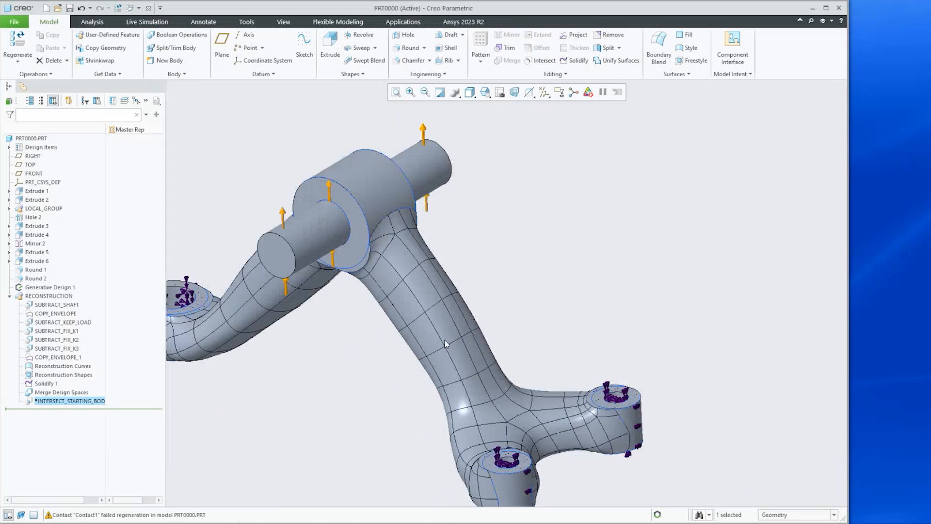
pyautogui.scroll(-4, 400, 297)
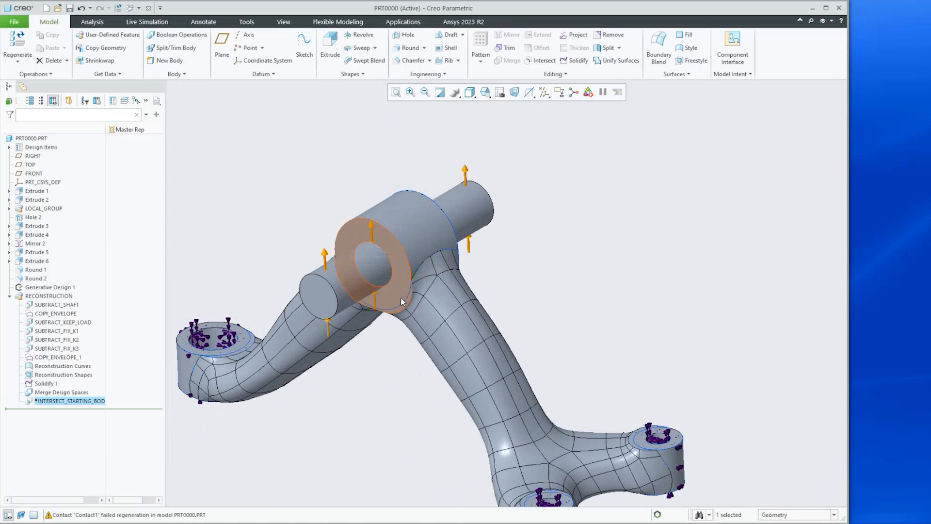
pyautogui.scroll(6, 444, 337)
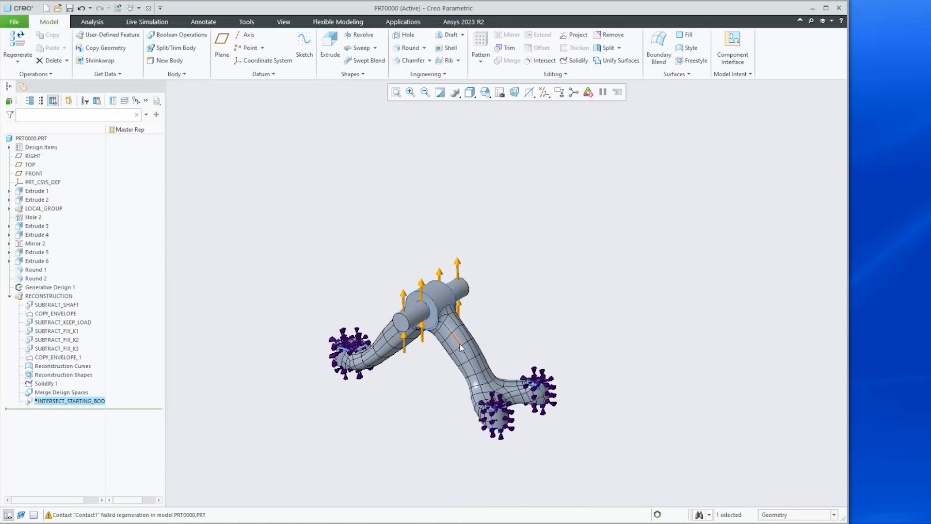
pyautogui.scroll(-5, 434, 343)
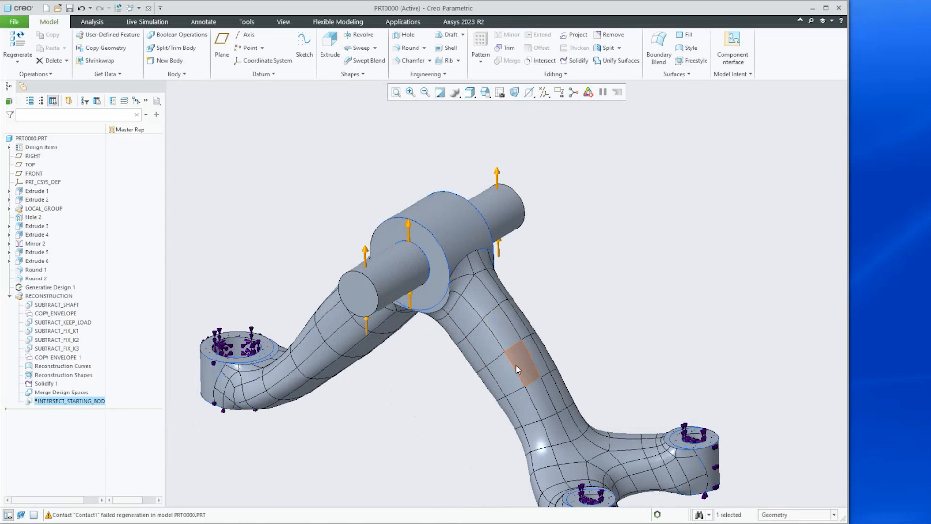
pyautogui.moveTo(487, 350)
pyautogui.mouseDown(button='middle')
pyautogui.moveTo(489, 338)
pyautogui.moveTo(412, 329)
pyautogui.moveTo(433, 335)
pyautogui.mouseUp(button='middle')
pyautogui.scroll(6, 432, 332)
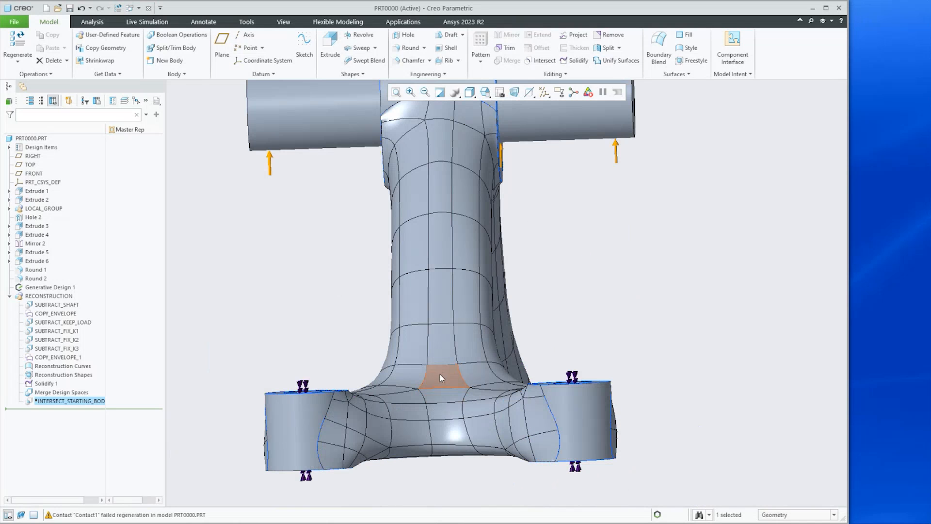
# Open the Reconstruction Shapes feature in Freestyle and move a mesh face near the lower junction with Transform
pyautogui.click(440, 374)
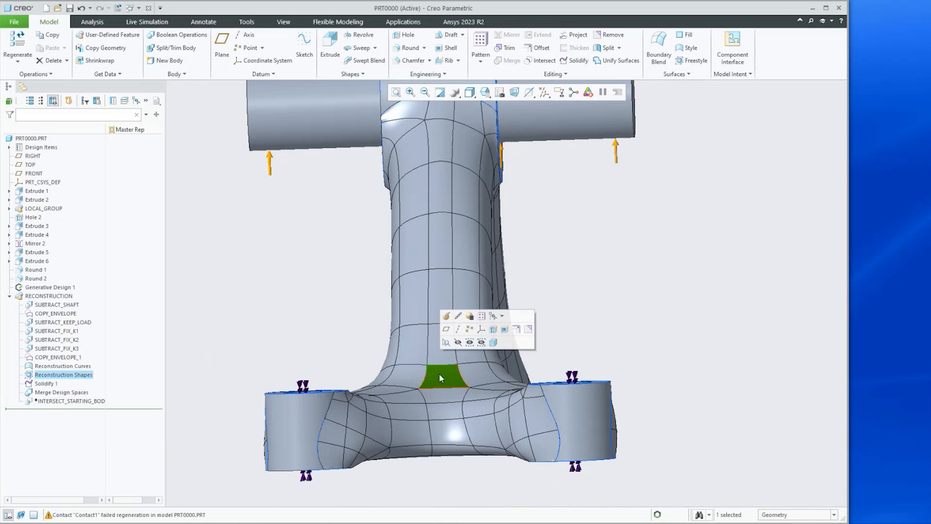
pyautogui.click(446, 318)
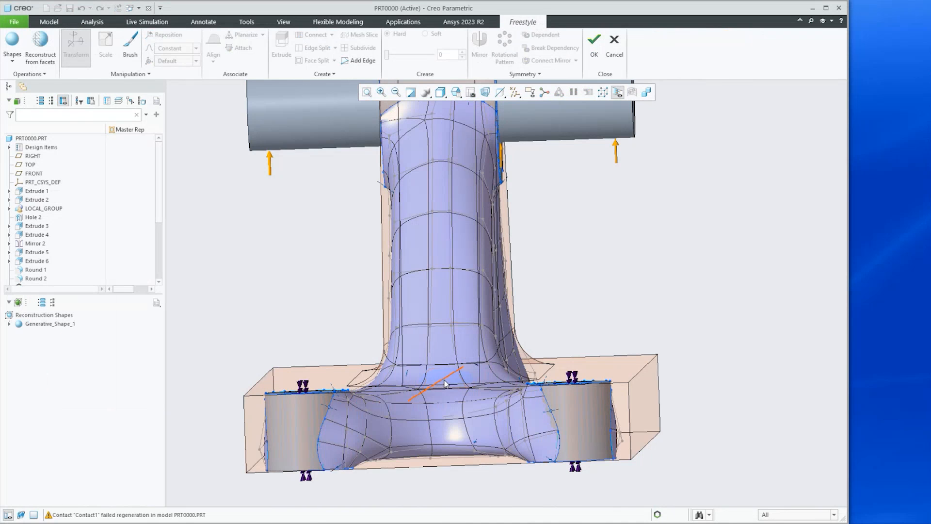
pyautogui.moveTo(443, 376); pyautogui.dragTo(444, 398, button='middle')
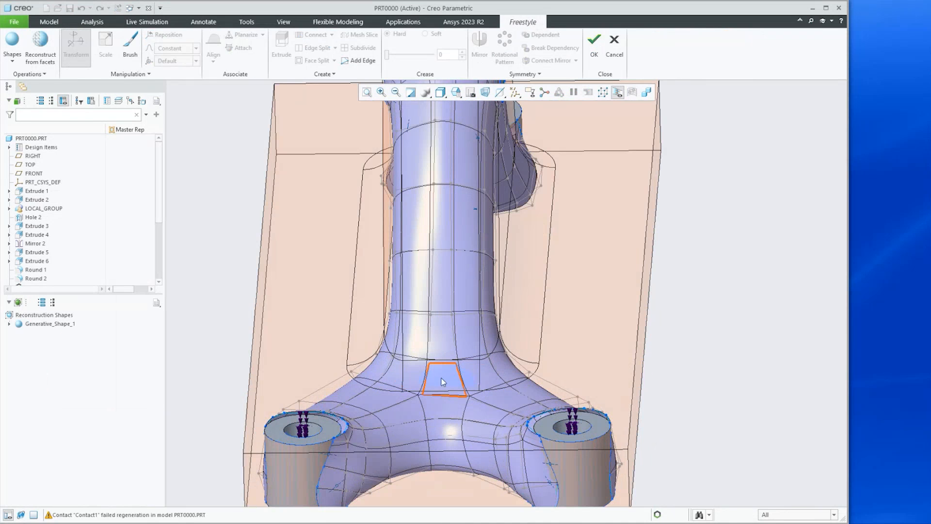
pyautogui.click(442, 381)
pyautogui.moveTo(455, 352); pyautogui.dragTo(481, 348, button='middle')
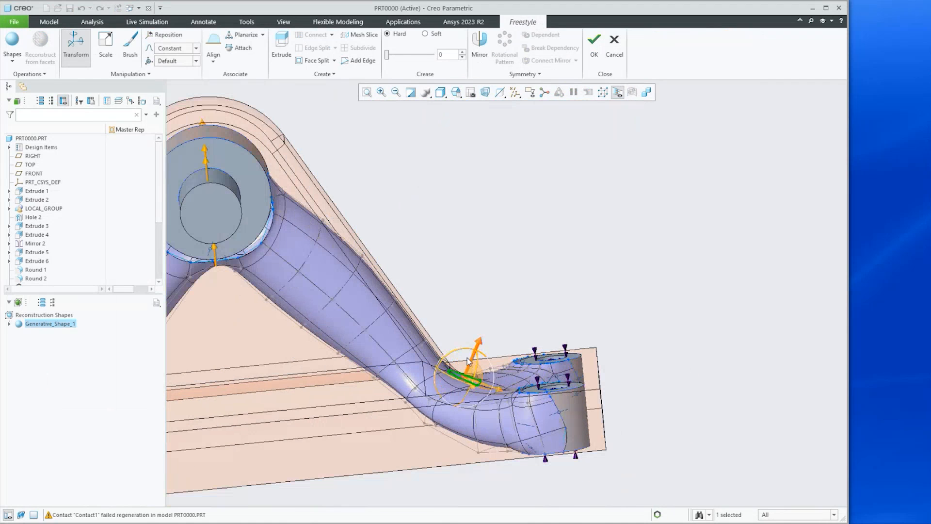
pyautogui.moveTo(482, 345); pyautogui.dragTo(492, 327)
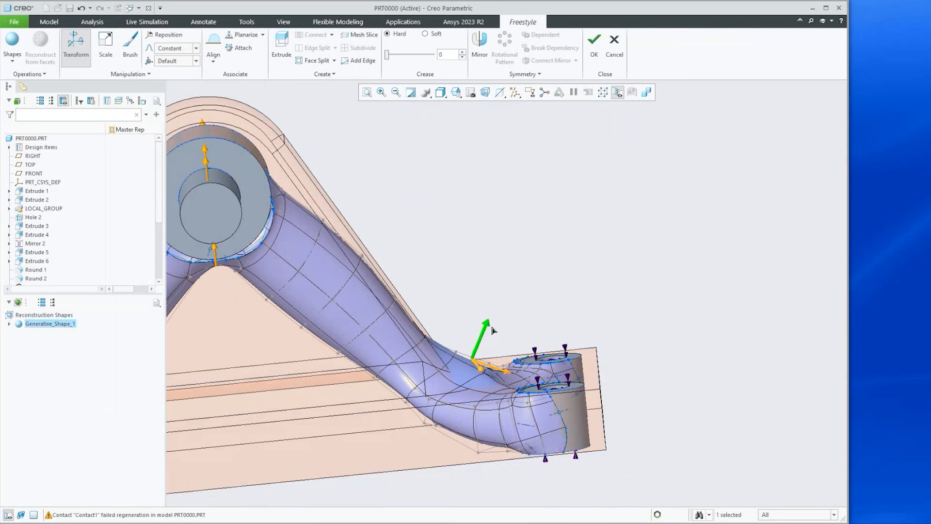
pyautogui.moveTo(471, 380); pyautogui.dragTo(499, 389, button='middle')
# Orbit to review the reshaped mesh, then cancel the Freestyle edit without keeping the changes
pyautogui.scroll(-5, 396, 416)
pyautogui.scroll(-4, 618, 373)
pyautogui.moveTo(616, 377); pyautogui.dragTo(502, 388, button='middle')
pyautogui.scroll(4, 502, 389)
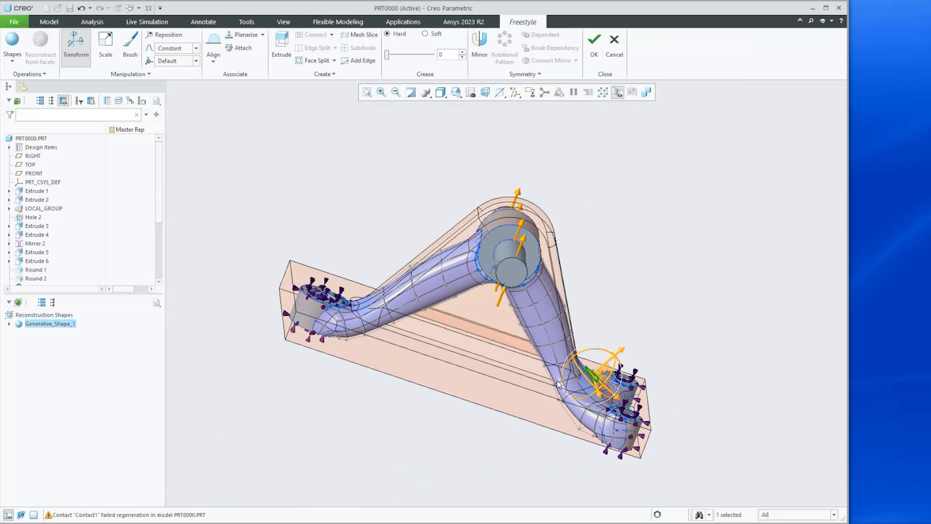
pyautogui.moveTo(405, 349); pyautogui.dragTo(393, 352, button='middle')
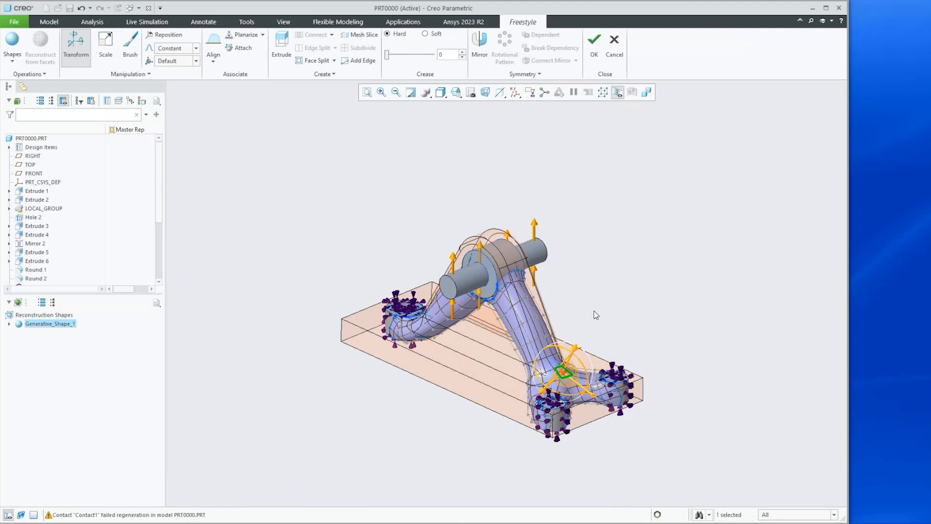
pyautogui.moveTo(591, 306)
pyautogui.mouseDown(button='middle')
pyautogui.moveTo(600, 315)
pyautogui.moveTo(592, 305)
pyautogui.mouseUp(button='middle')
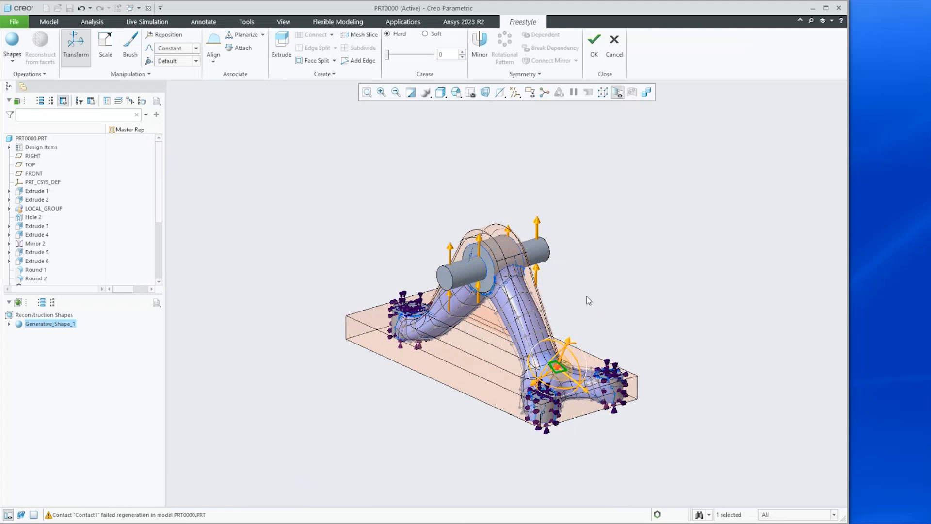
pyautogui.click(614, 43)
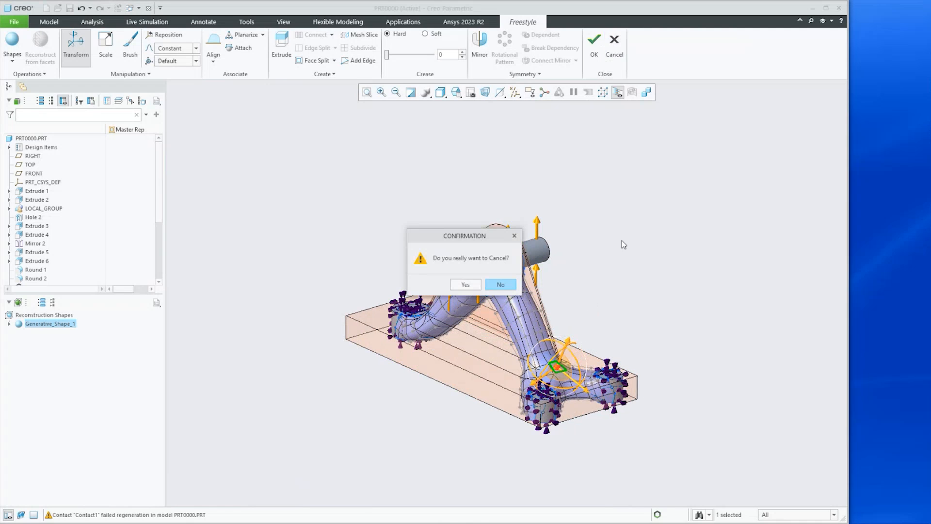
pyautogui.click(465, 285)
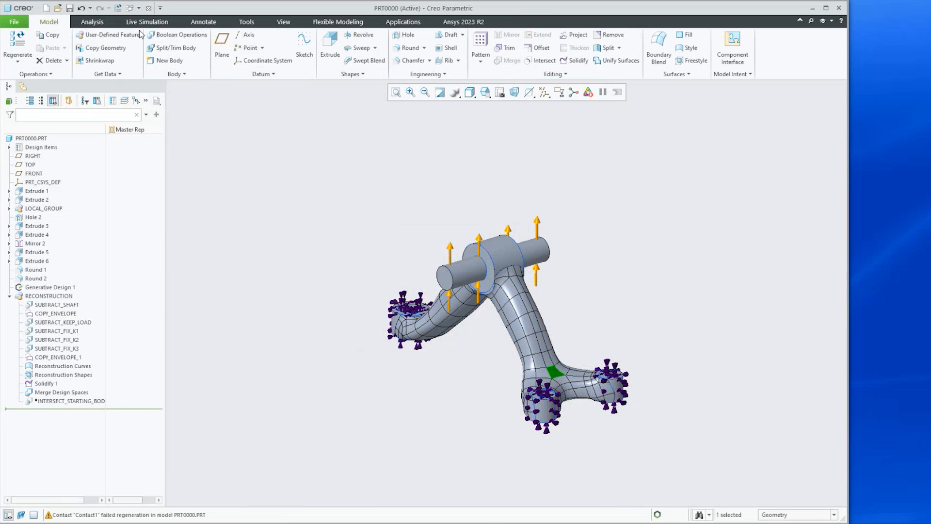
# Preview the part's mass properties for the solid geometry and close the Mass Properties dialog
pyautogui.click(91, 22)
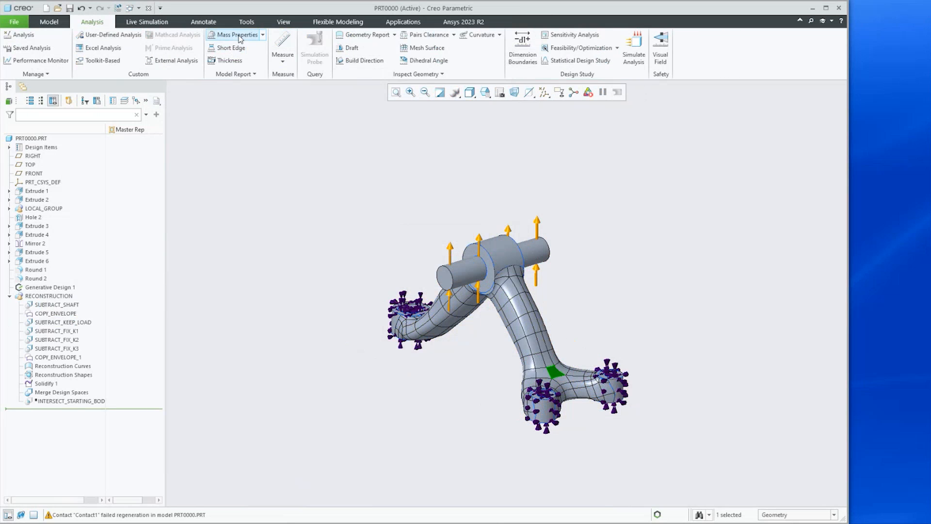
pyautogui.click(237, 36)
pyautogui.click(709, 398)
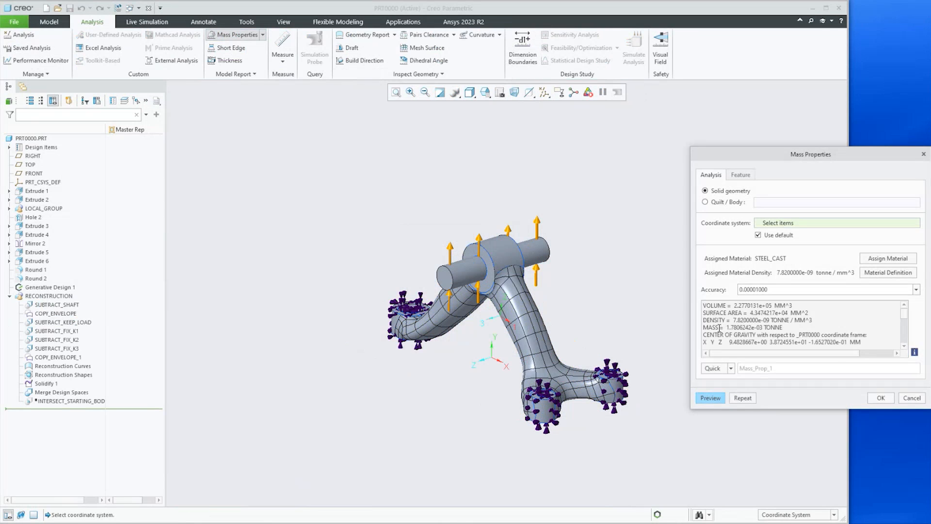
pyautogui.click(911, 398)
# Run the live simulation on the reconstructed part and display its animated deformation results
pyautogui.moveTo(604, 297); pyautogui.dragTo(599, 290, button='middle')
pyautogui.click(148, 22)
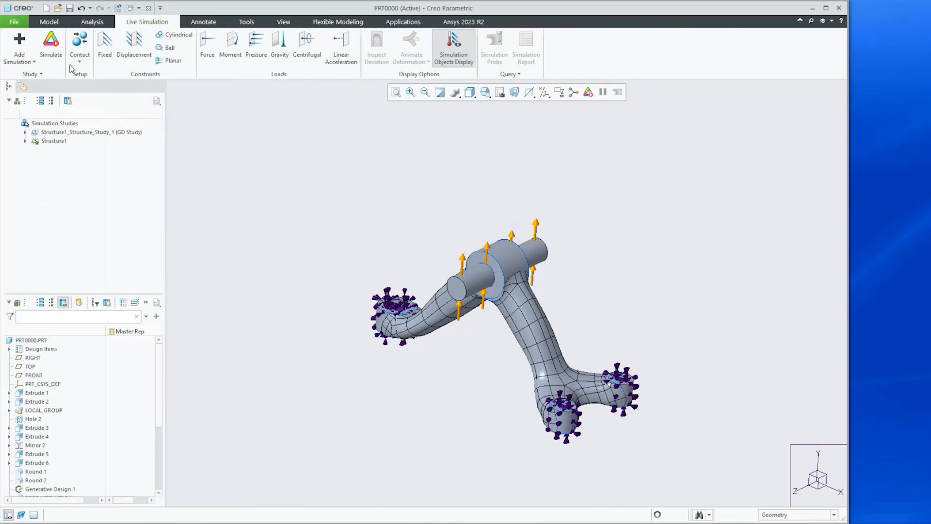
pyautogui.click(52, 63)
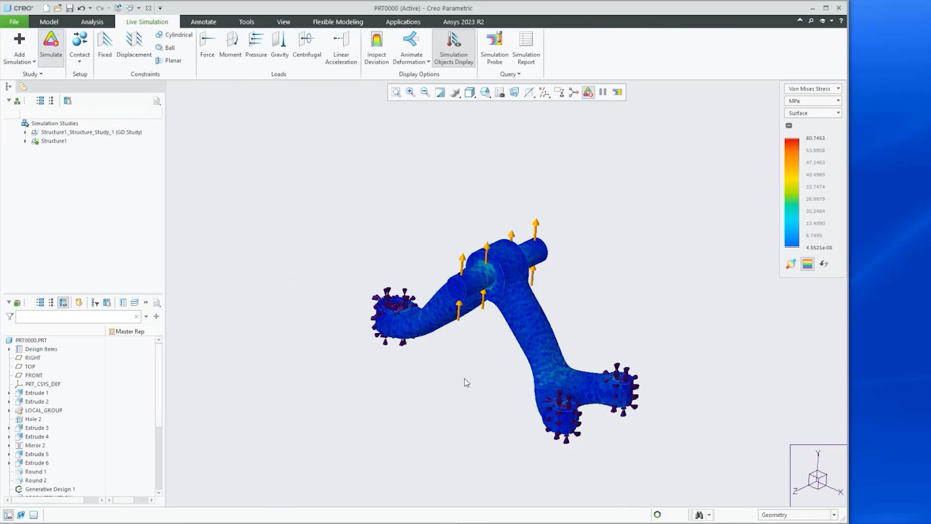
pyautogui.scroll(-2, 458, 375)
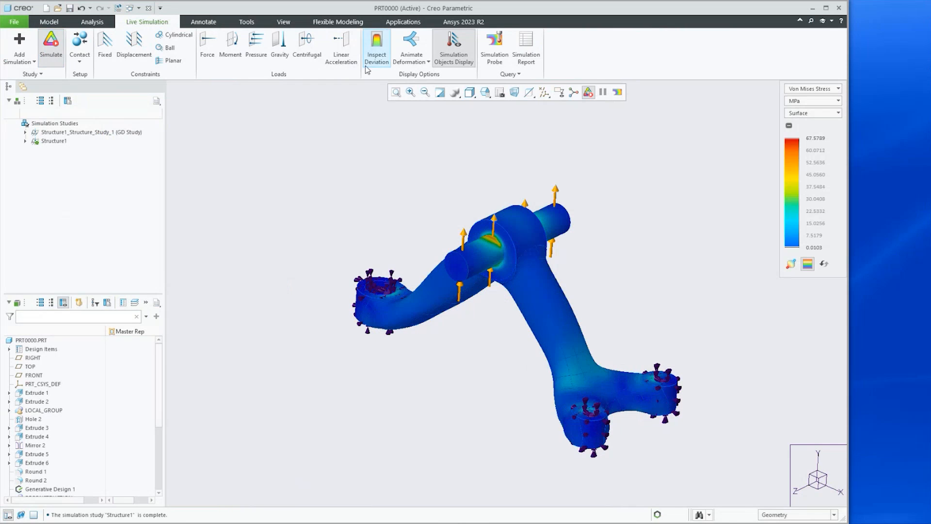
pyautogui.click(408, 42)
pyautogui.moveTo(475, 394)
pyautogui.mouseDown(button='middle')
pyautogui.moveTo(504, 403)
pyautogui.moveTo(467, 406)
pyautogui.mouseUp(button='middle')
pyautogui.scroll(-1, 468, 405)
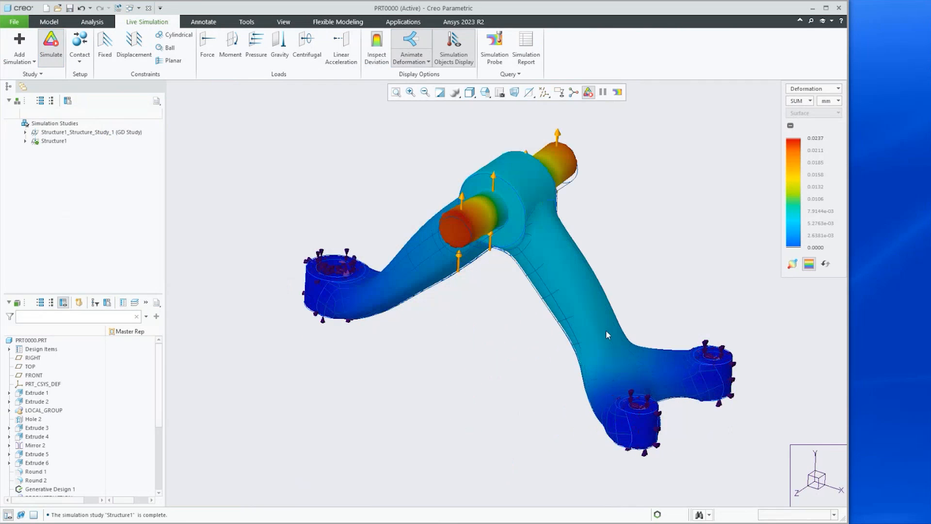
pyautogui.scroll(-1, 634, 297)
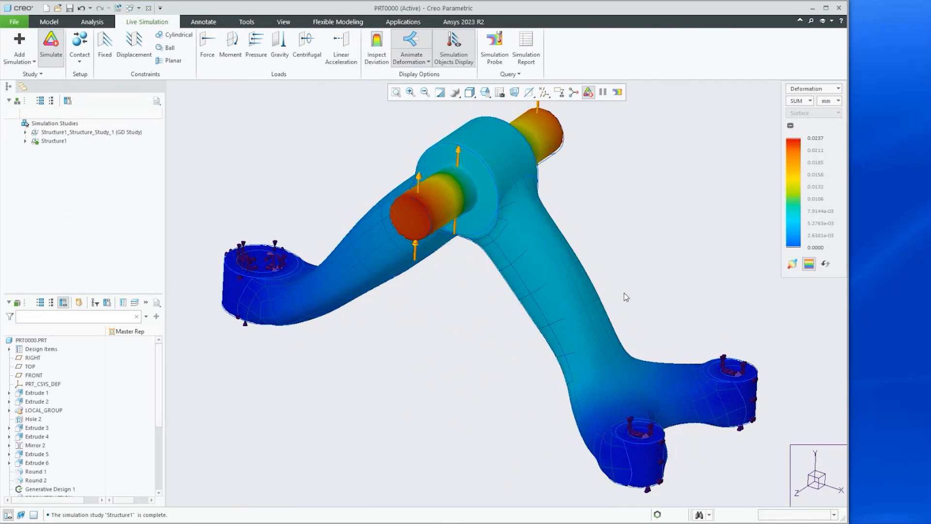
pyautogui.scroll(1, 618, 293)
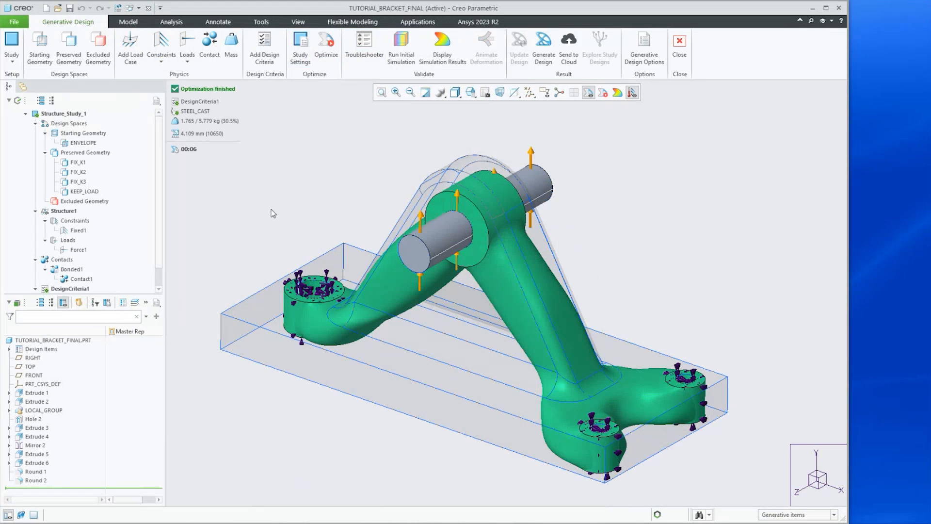
# Replace the ENVELOPE starting geometry of the generative study with the default starting shape
pyautogui.scroll(-2, 279, 195)
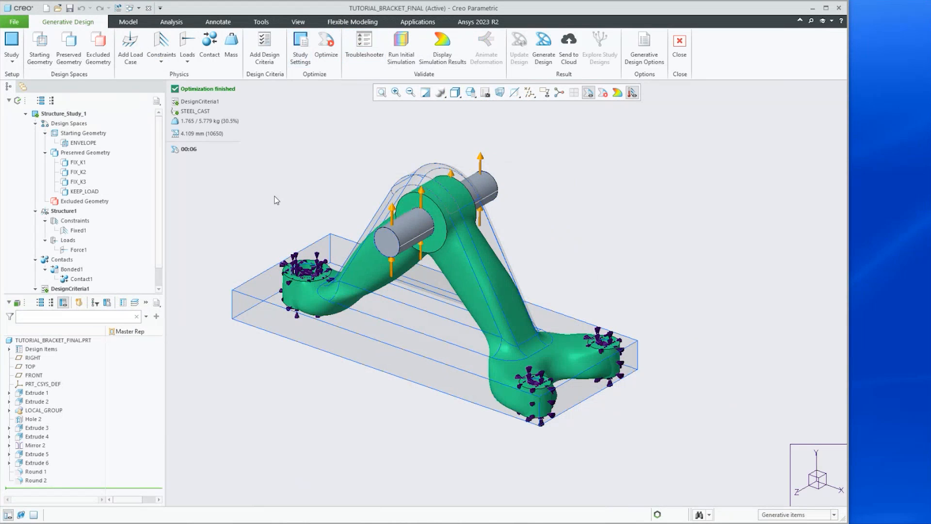
pyautogui.click(67, 144)
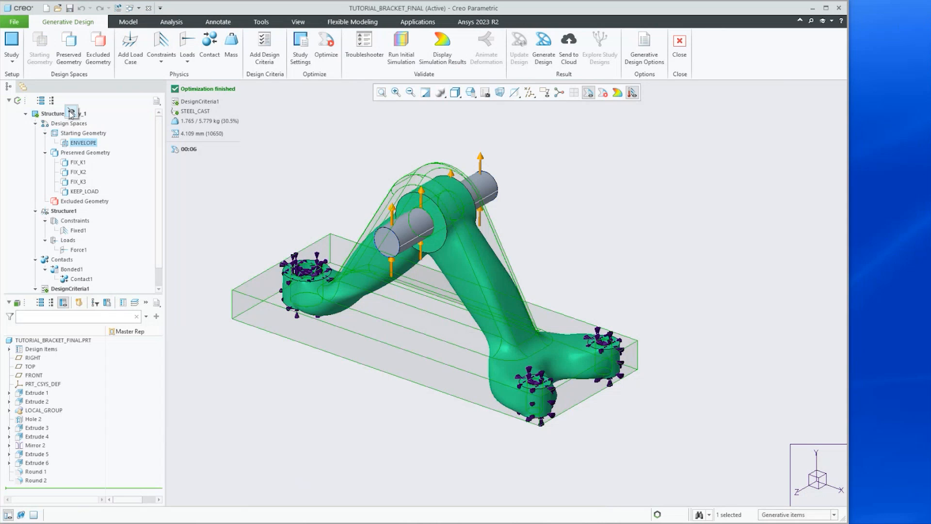
pyautogui.rightClick(68, 144)
pyautogui.click(81, 150)
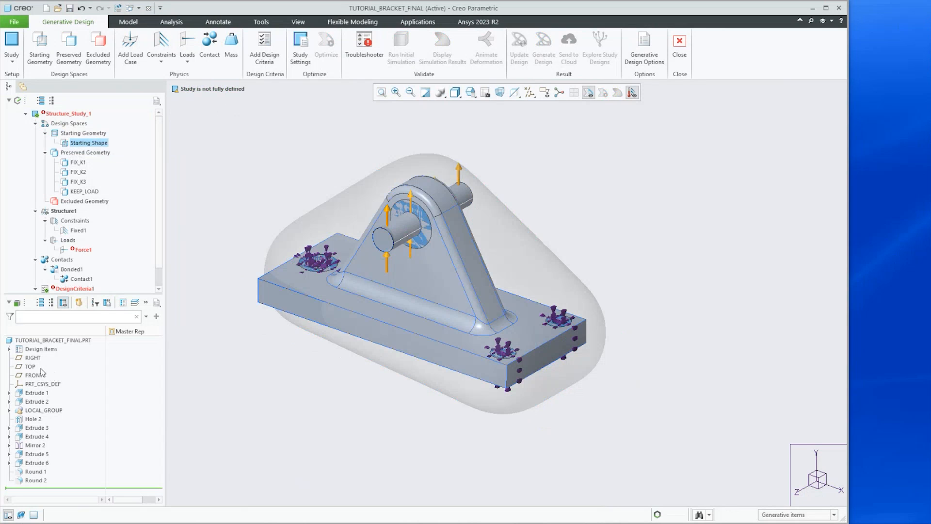
# Set the ENVELOPE body as construction geometry and hide it
pyautogui.click(9, 350)
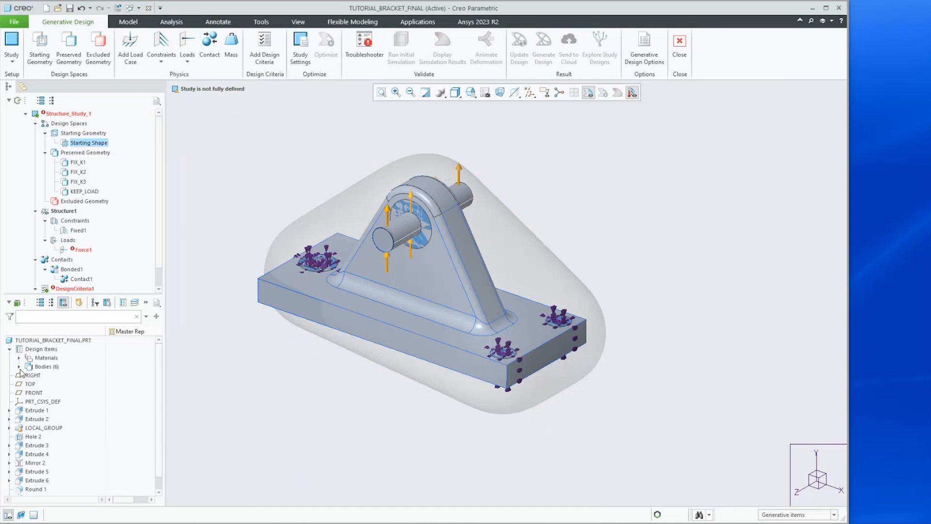
pyautogui.click(19, 367)
pyautogui.click(56, 376)
pyautogui.rightClick(56, 376)
pyautogui.click(80, 381)
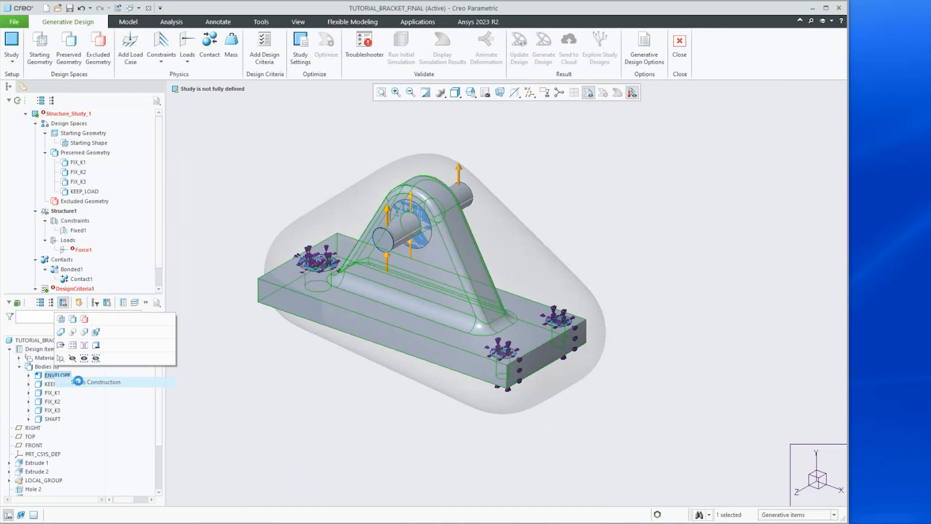
pyautogui.rightClick(59, 377)
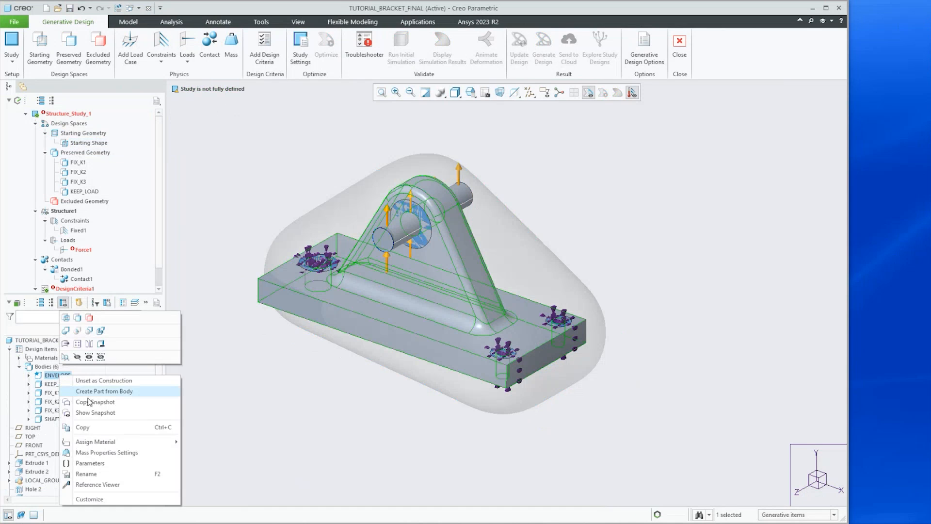
pyautogui.click(78, 361)
pyautogui.moveTo(318, 357); pyautogui.dragTo(316, 358, button='middle')
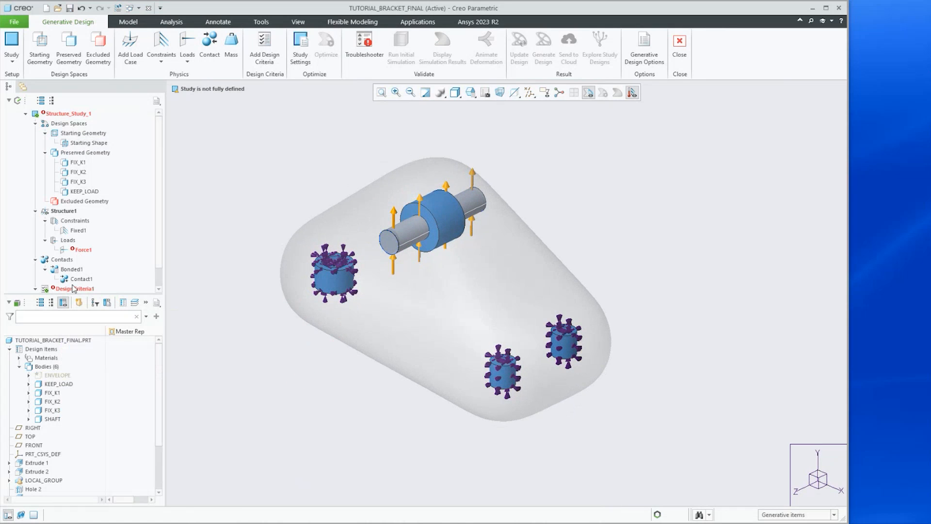
# Review Contact1's definition between SHAFT and ENVELOPE, then delete the Contact1 contact
pyautogui.scroll(-1, 84, 264)
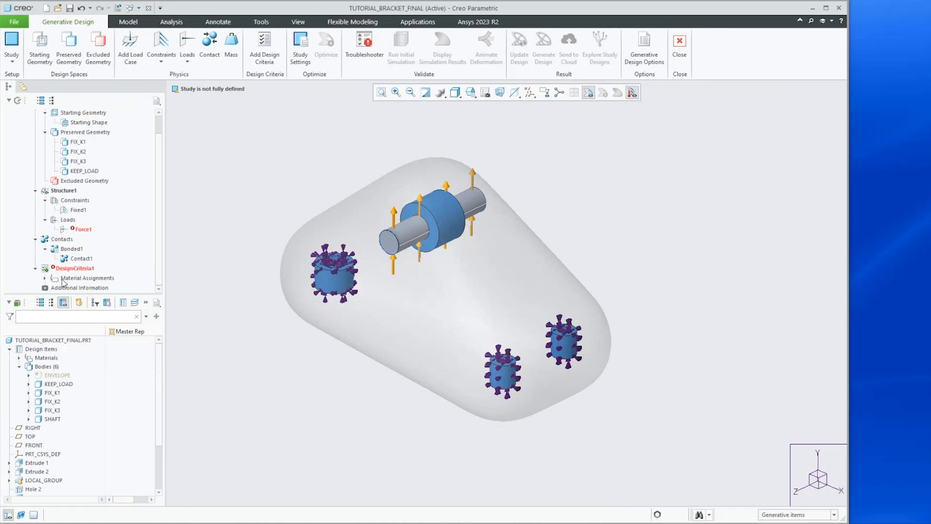
pyautogui.click(78, 258)
pyautogui.click(82, 215)
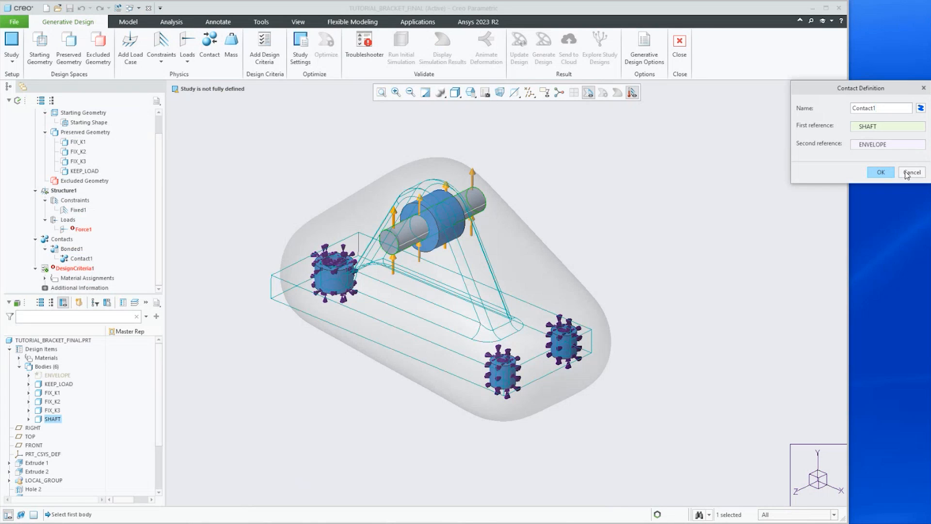
pyautogui.click(911, 173)
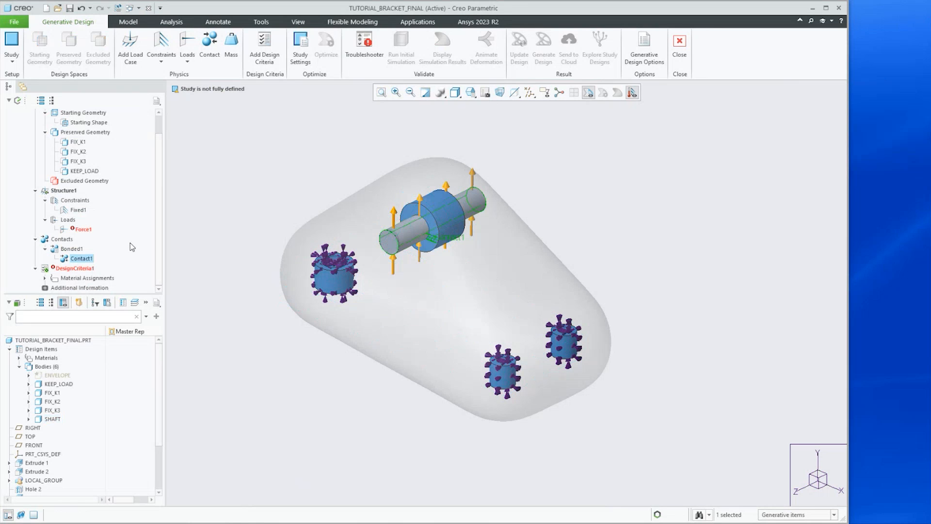
pyautogui.rightClick(80, 262)
pyautogui.click(110, 266)
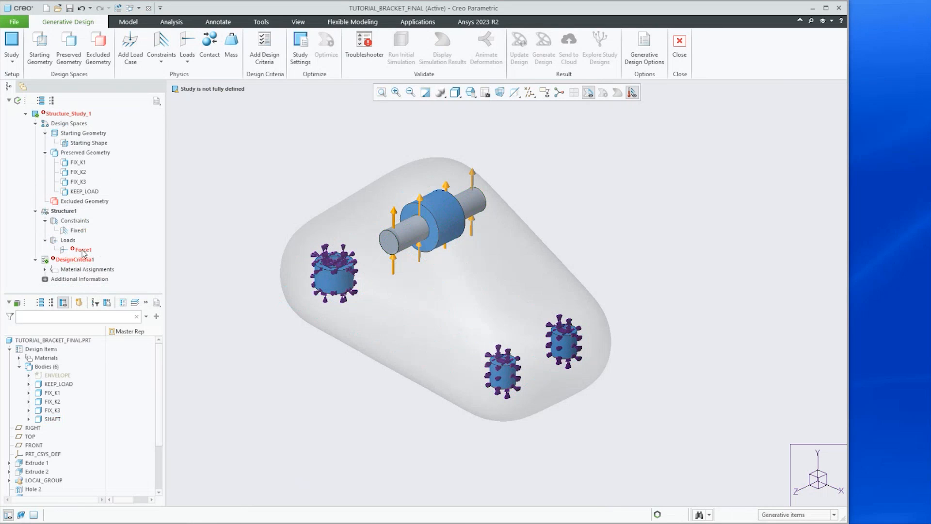
# Redefine the Force1 load so it acts on the KEEP_LOAD bore surfaces instead of the shaft surfaces
pyautogui.click(83, 249)
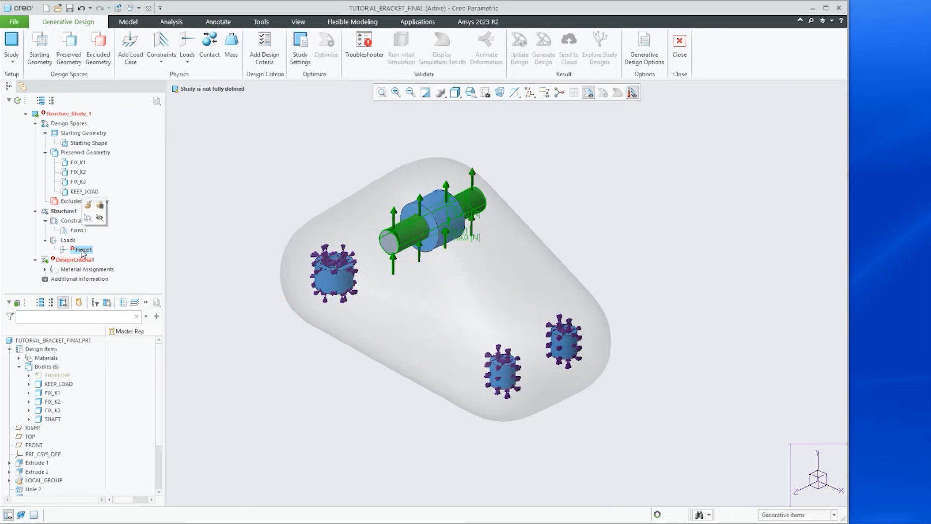
pyautogui.click(87, 206)
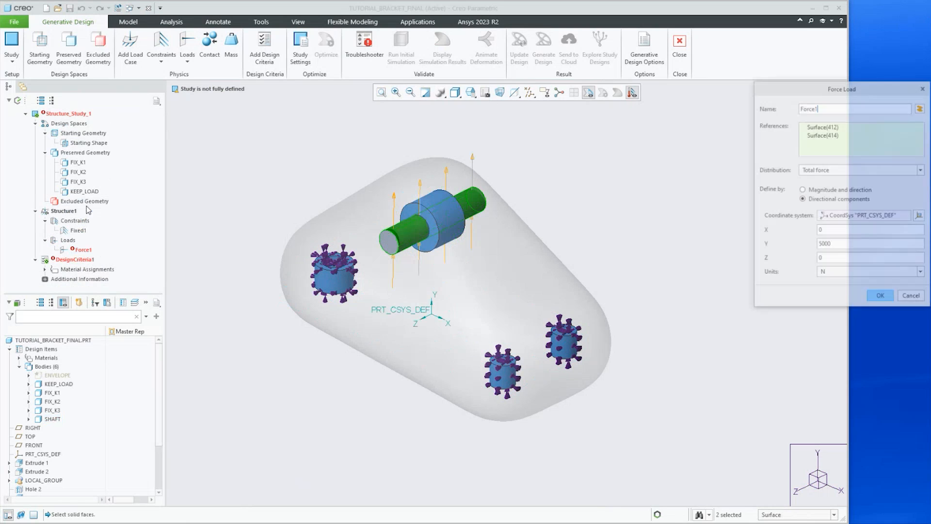
pyautogui.rightClick(425, 232)
pyautogui.rightClick(426, 232)
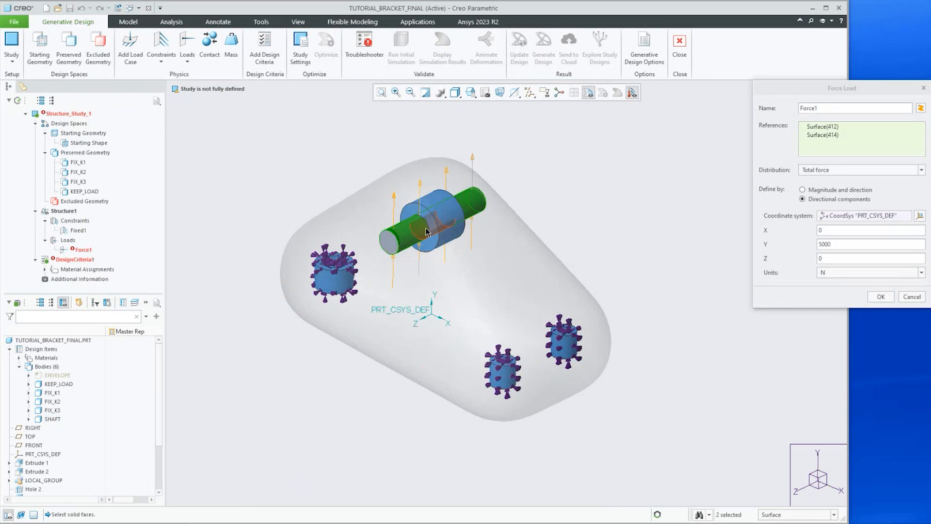
pyautogui.click(426, 231)
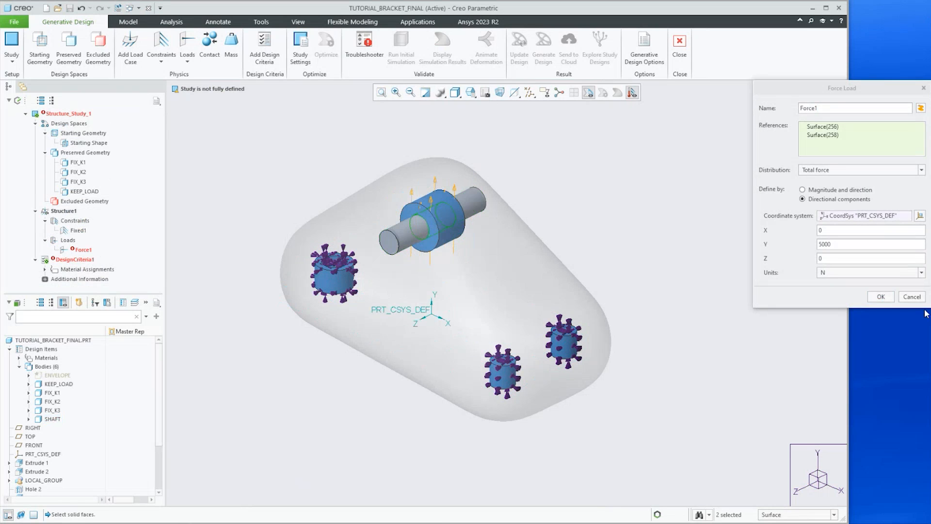
pyautogui.click(882, 297)
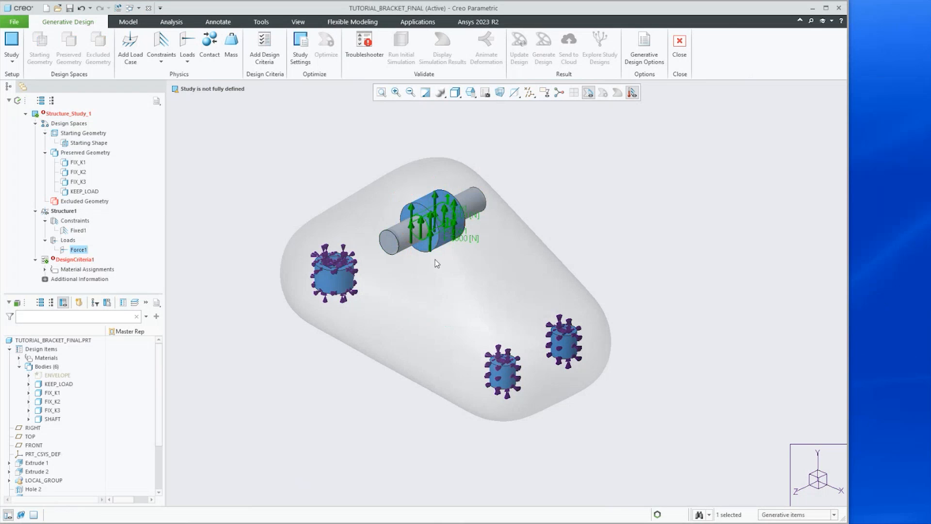
# Edit DesignCriteria1 to limit the mass to 1.5 kg
pyautogui.scroll(-3, 435, 250)
pyautogui.moveTo(438, 190); pyautogui.dragTo(436, 187, button='middle')
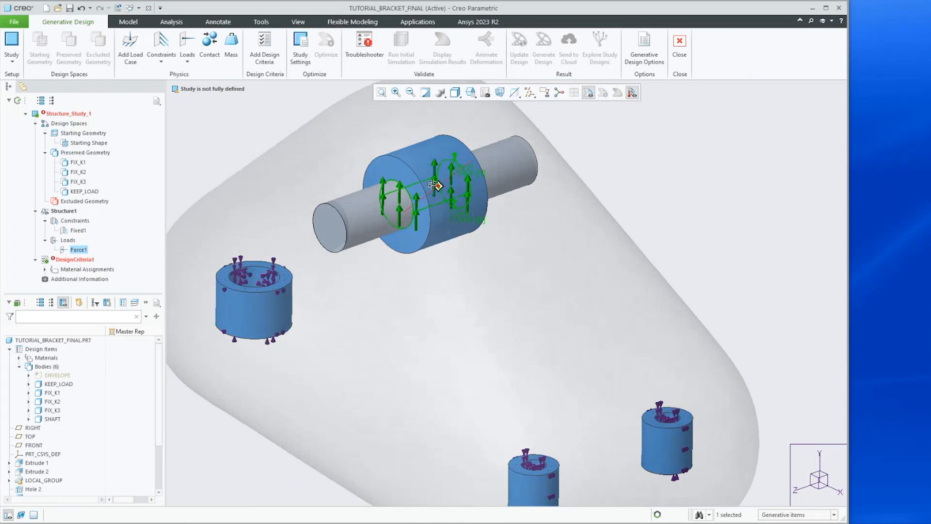
pyautogui.scroll(1, 437, 246)
pyautogui.scroll(2, 433, 248)
pyautogui.moveTo(429, 257); pyautogui.dragTo(429, 260, button='middle')
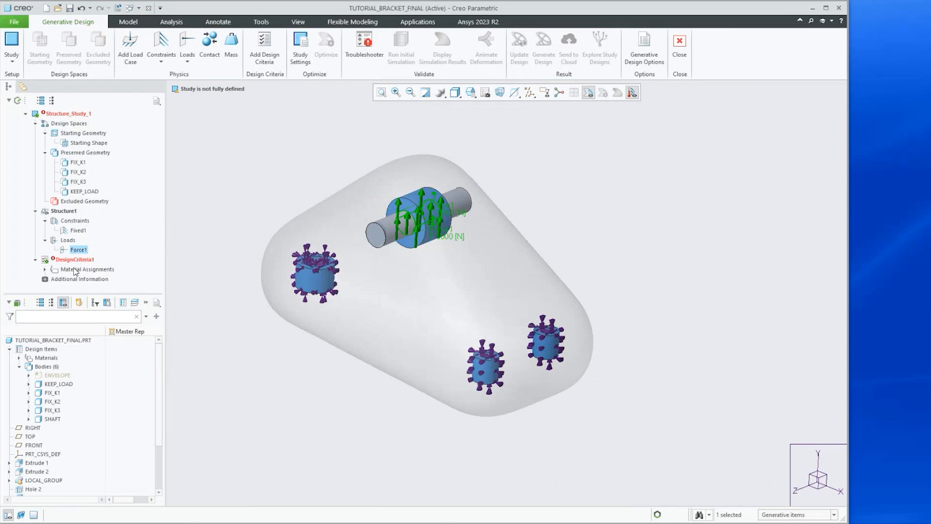
pyautogui.click(67, 261)
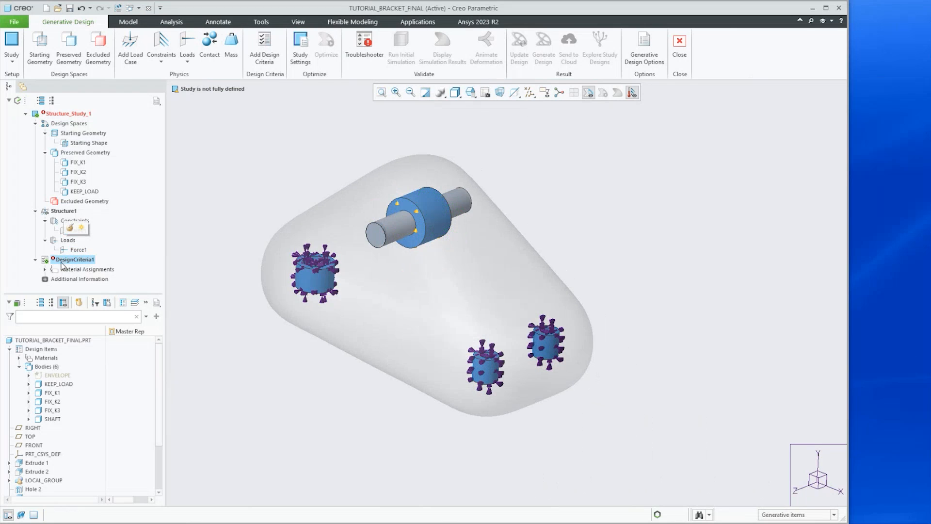
pyautogui.click(69, 227)
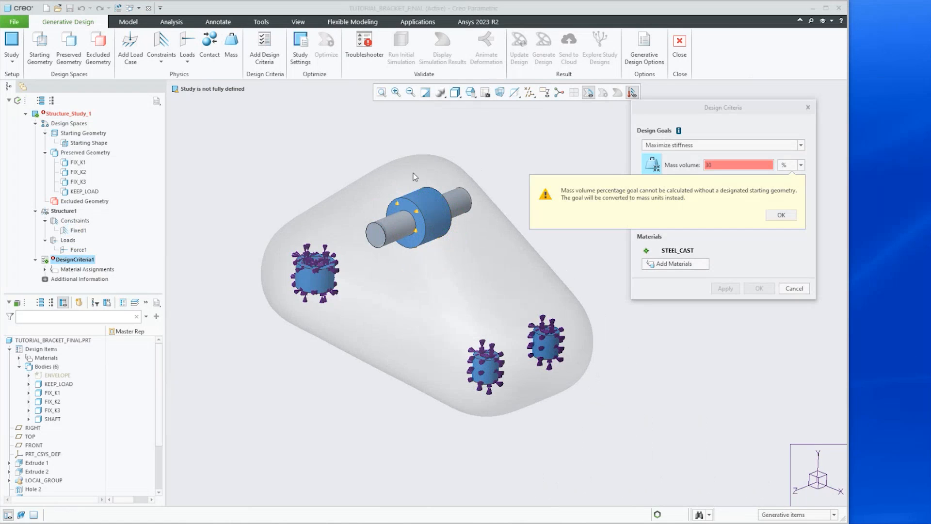
pyautogui.click(779, 214)
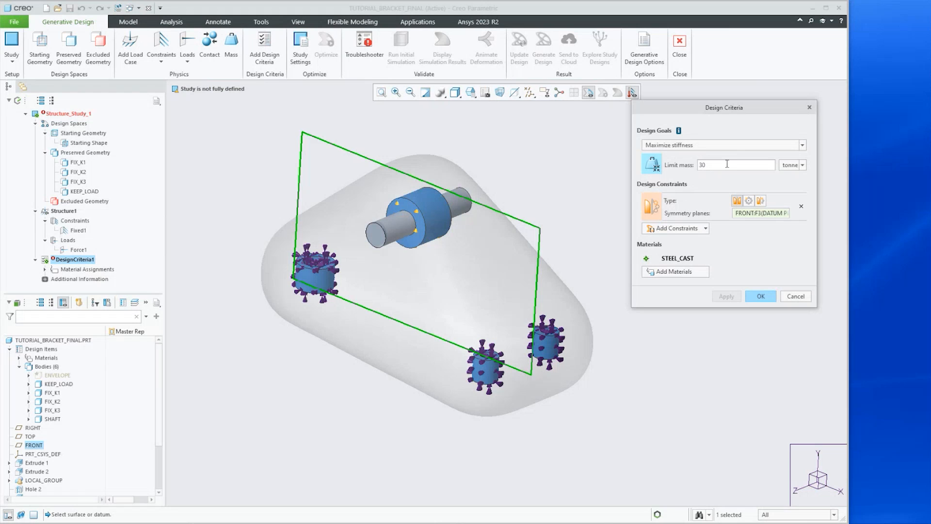
pyautogui.click(802, 165)
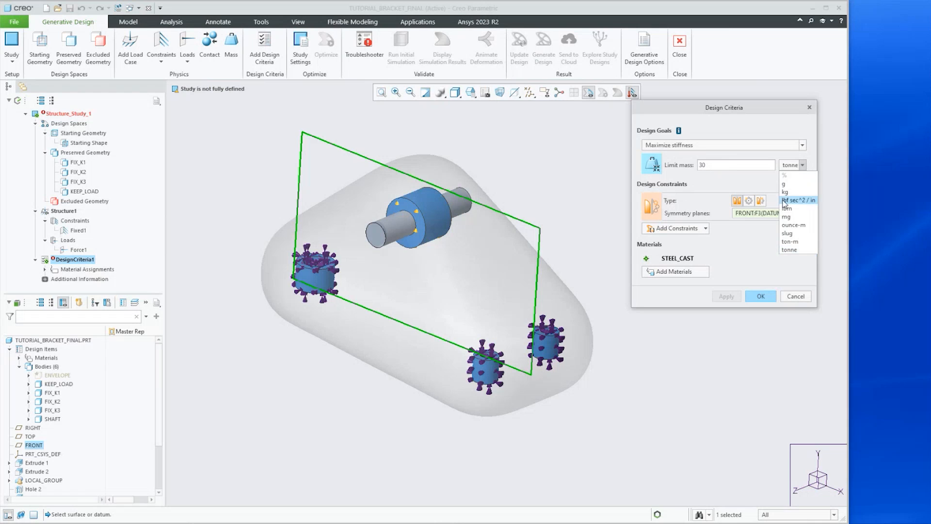
pyautogui.click(786, 192)
pyautogui.doubleClick(720, 168)
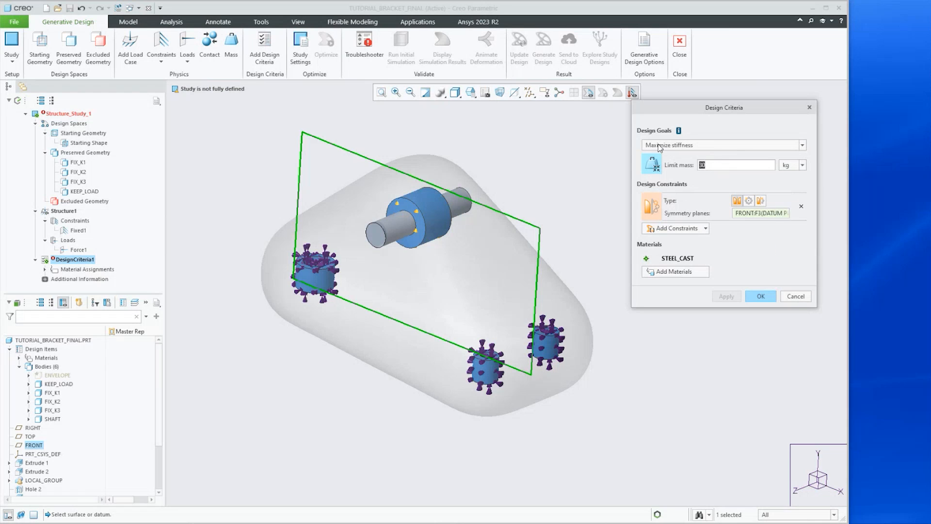
pyautogui.write('1.5')
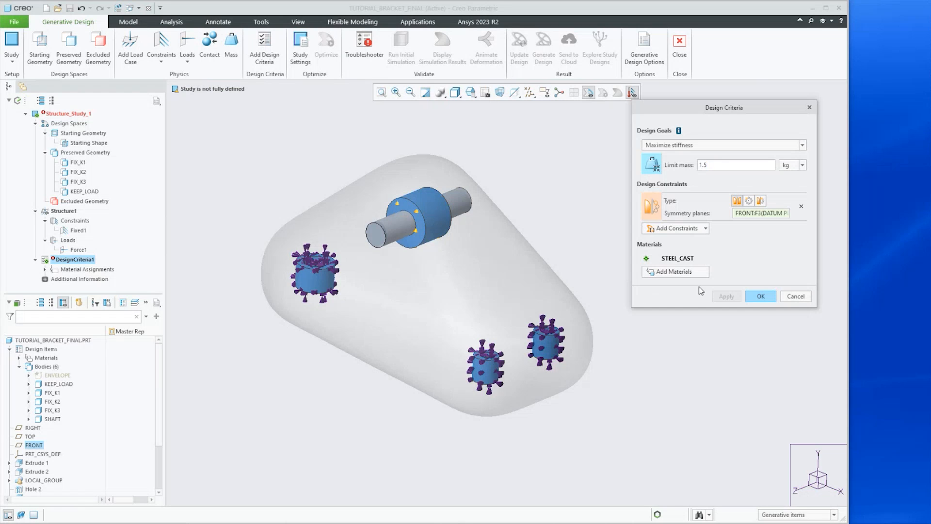
pyautogui.click(759, 296)
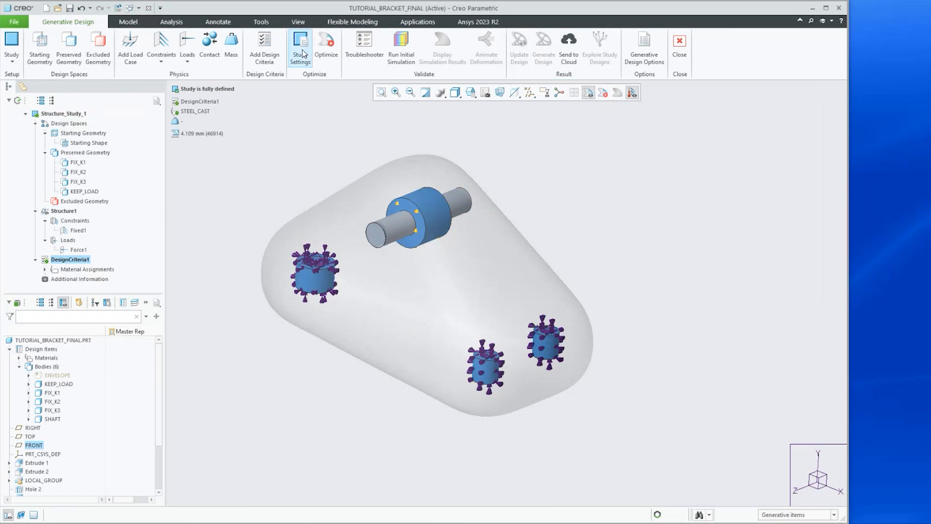
# Run the generative design optimization
pyautogui.moveTo(326, 152)
pyautogui.mouseDown(button='middle')
pyautogui.moveTo(316, 148)
pyautogui.moveTo(321, 155)
pyautogui.mouseUp(button='middle')
pyautogui.scroll(1, 321, 156)
pyautogui.scroll(-2, 319, 153)
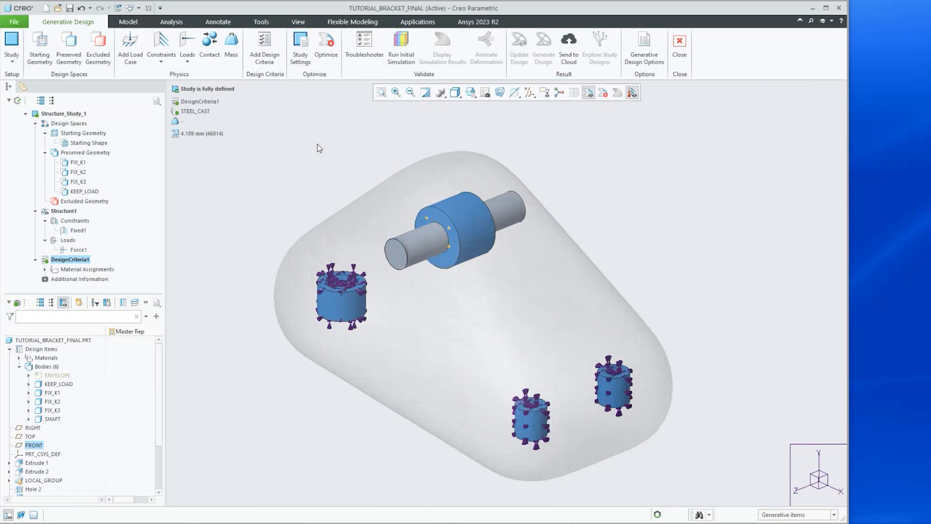
pyautogui.click(326, 46)
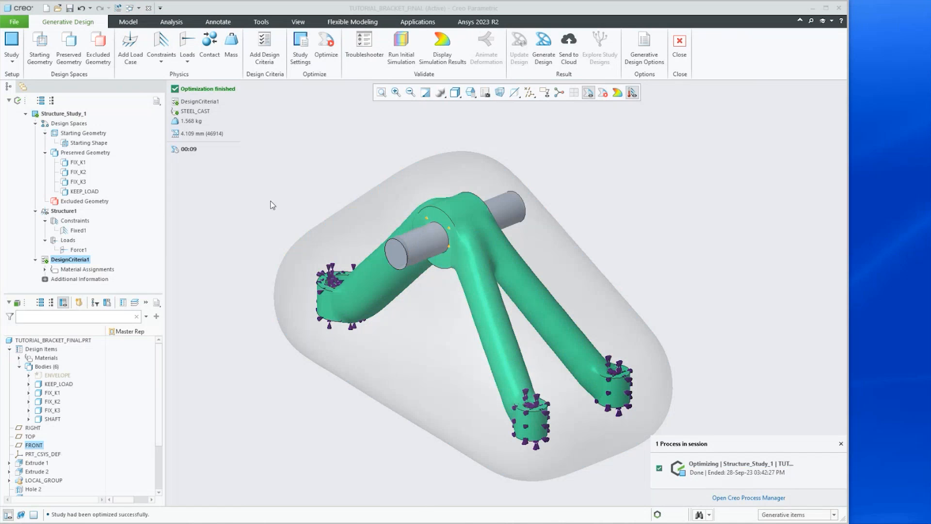
# Display the simulation results of the optimized design
pyautogui.click(446, 47)
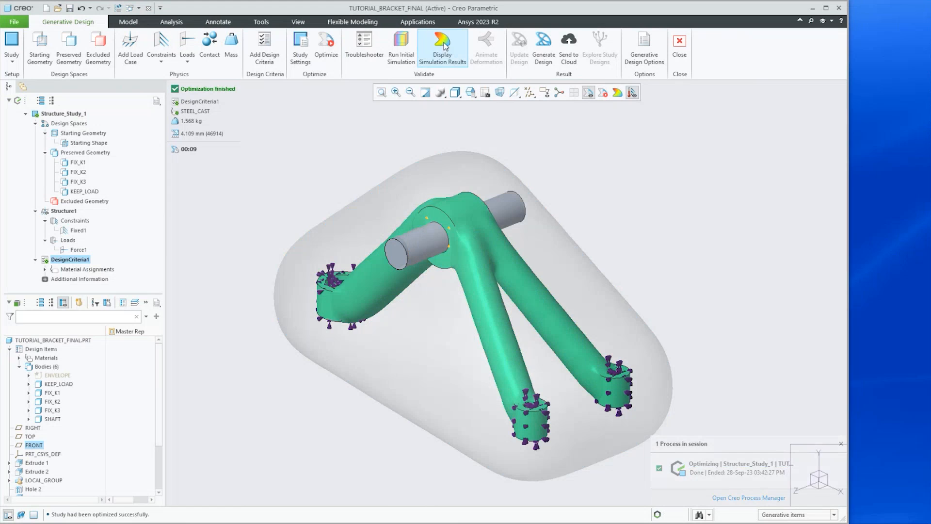
pyautogui.moveTo(462, 316); pyautogui.dragTo(484, 278, button='middle')
pyautogui.scroll(-2, 485, 278)
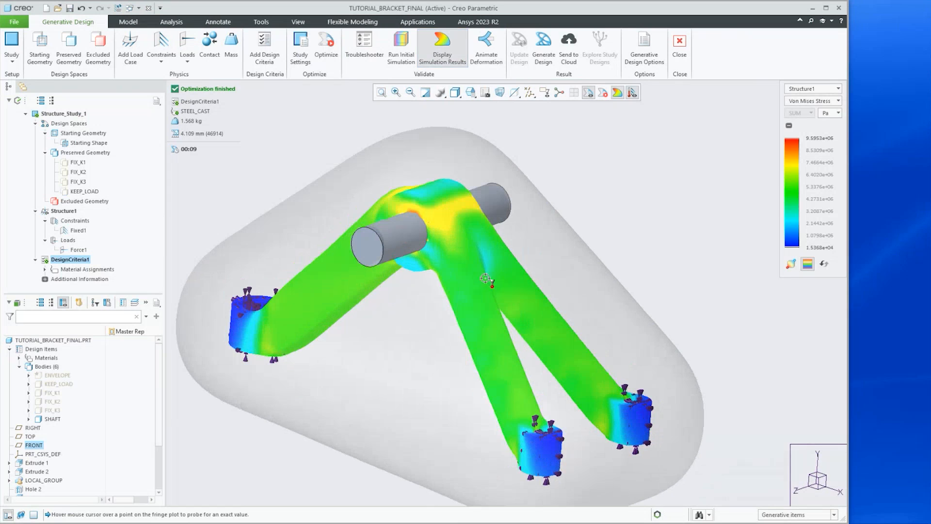
# Play the animated deformation of the optimized design, then close the animation settings
pyautogui.click(486, 46)
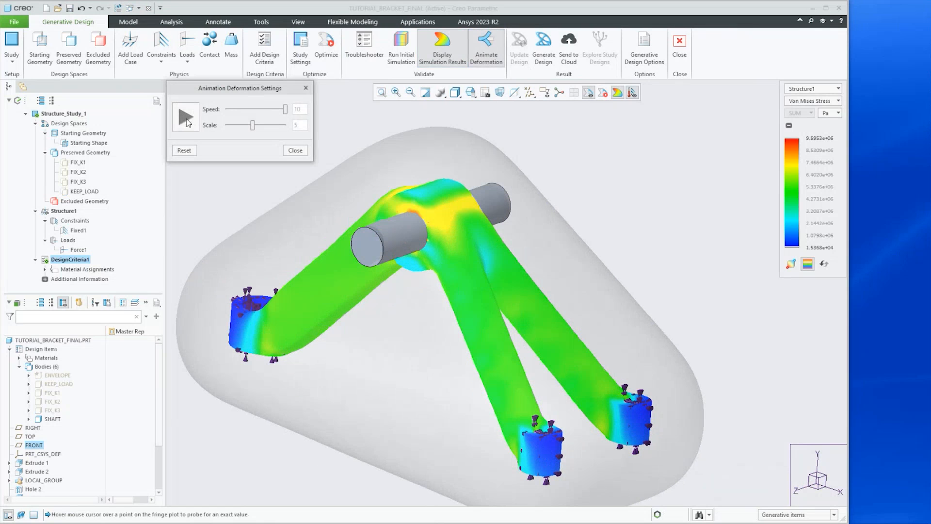
pyautogui.click(187, 121)
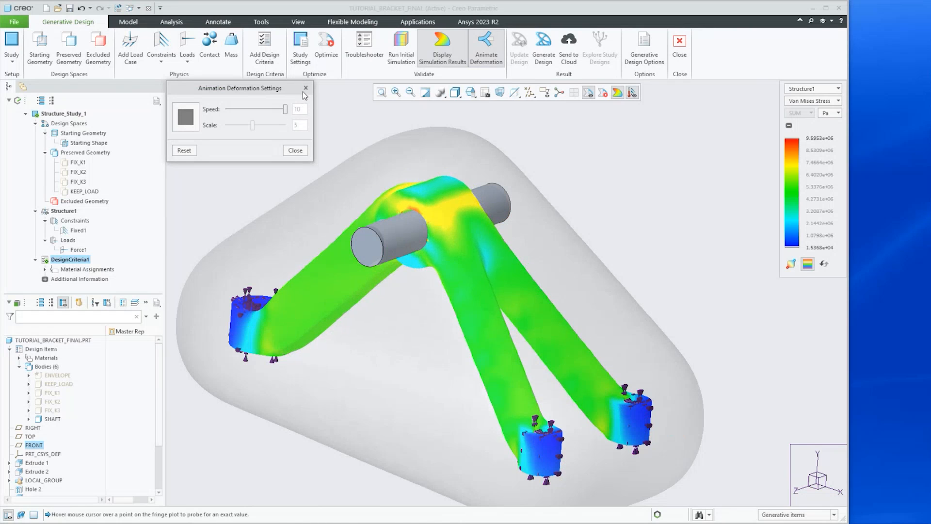
pyautogui.click(294, 150)
# Examine the stress distribution around the fixed bosses, arms and shaft junction of the optimized design
pyautogui.moveTo(470, 386); pyautogui.dragTo(446, 385, button='middle')
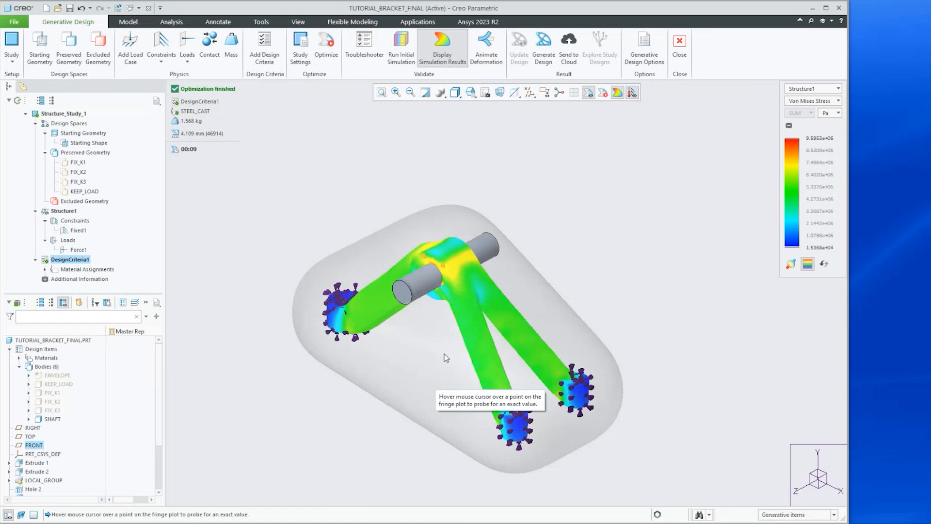
pyautogui.moveTo(432, 359)
pyautogui.moveTo(435, 366); pyautogui.dragTo(448, 367, button='middle')
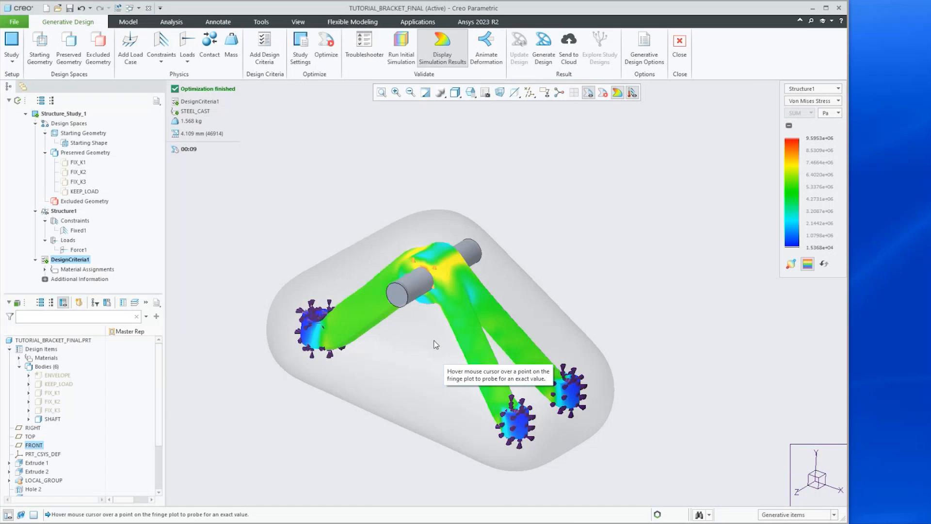
pyautogui.moveTo(414, 371); pyautogui.dragTo(329, 287, button='middle')
pyautogui.scroll(6, 329, 287)
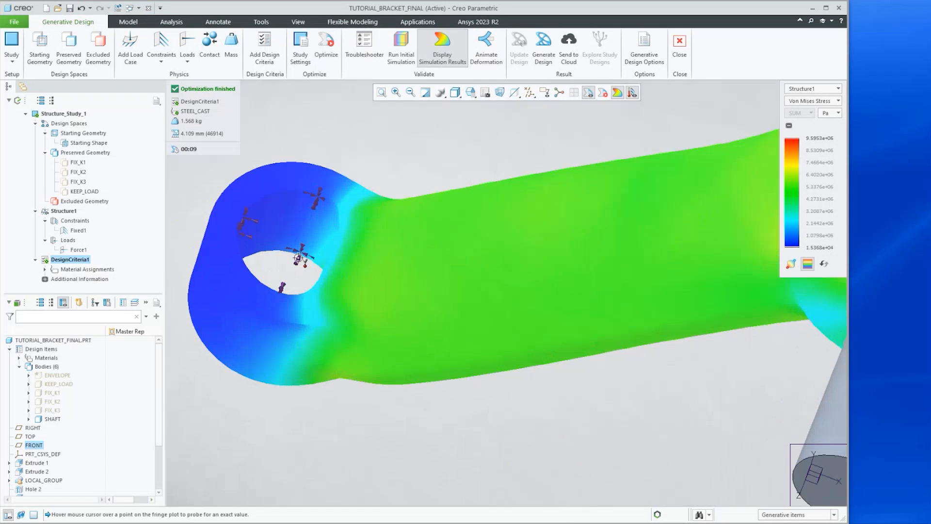
pyautogui.scroll(-8, 328, 279)
pyautogui.scroll(6, 305, 247)
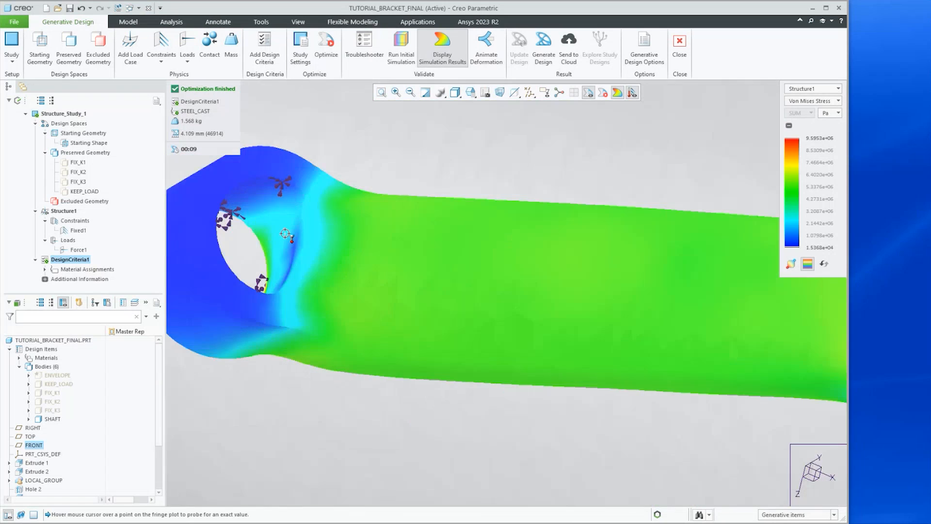
pyautogui.moveTo(305, 246); pyautogui.dragTo(389, 261, button='middle')
pyautogui.scroll(-6, 380, 238)
pyautogui.scroll(7, 383, 243)
pyautogui.scroll(-1, 389, 255)
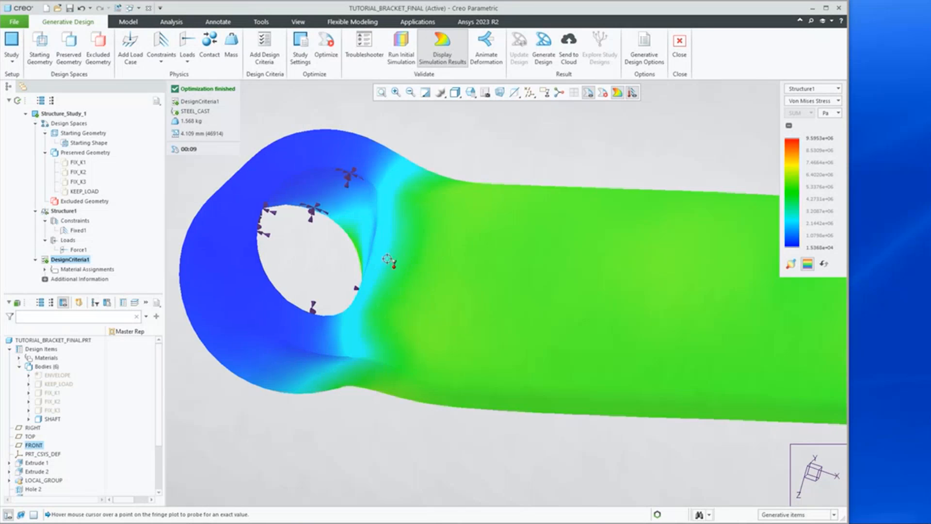
pyautogui.scroll(4, 349, 275)
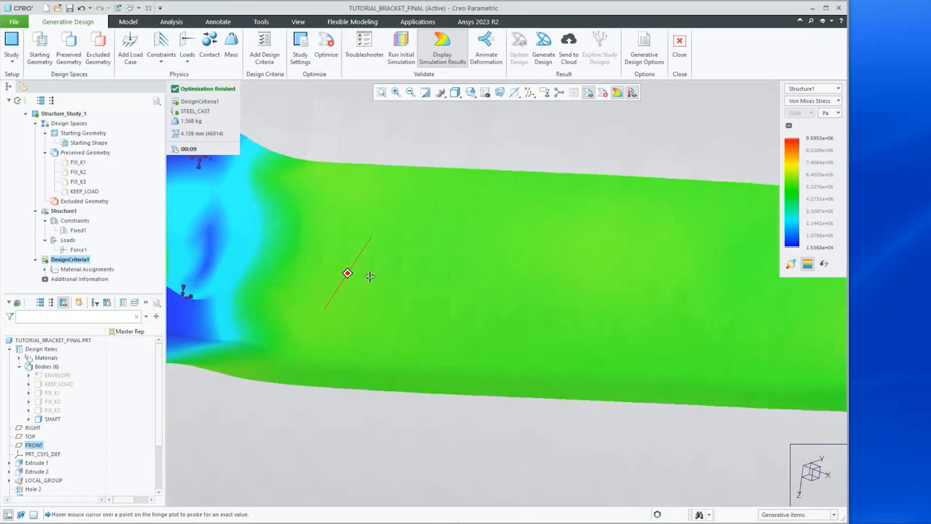
pyautogui.scroll(-3, 349, 271)
pyautogui.scroll(-6, 348, 274)
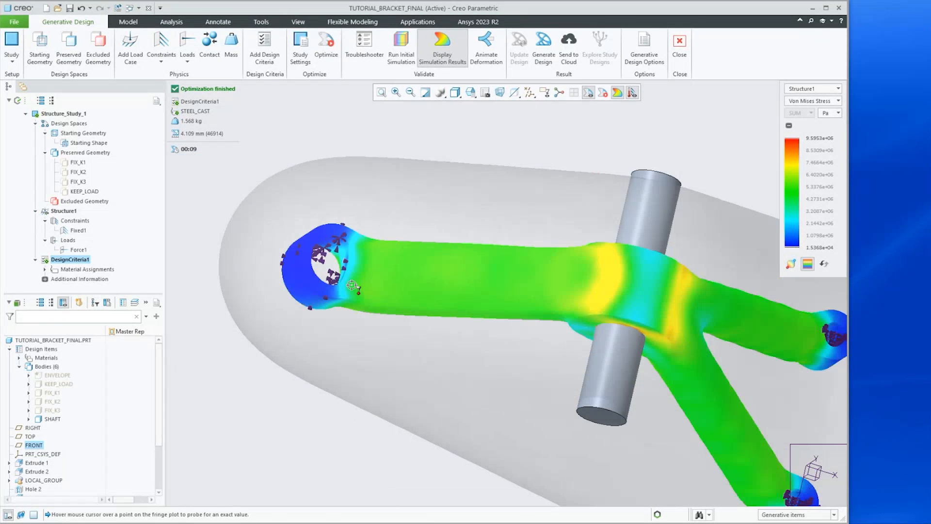
pyautogui.scroll(2, 375, 288)
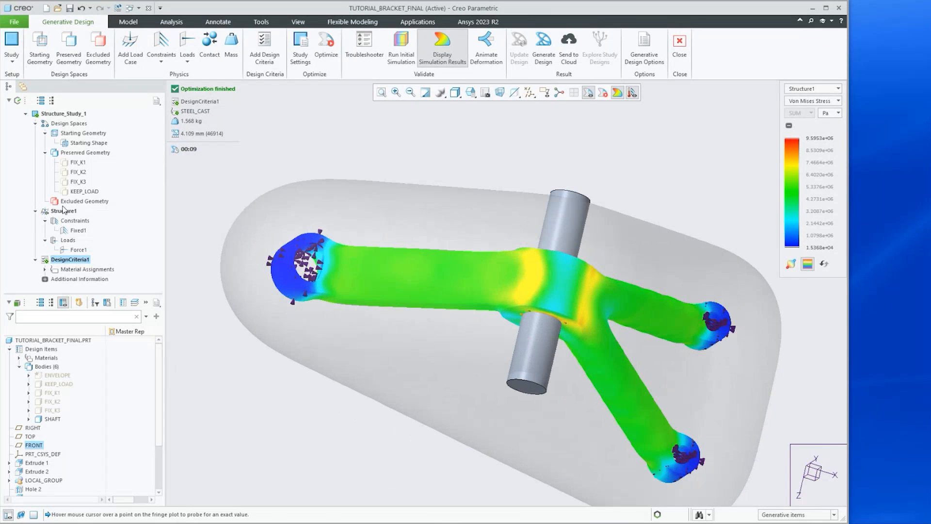
pyautogui.moveTo(317, 282)
pyautogui.mouseDown(button='middle')
pyautogui.moveTo(320, 257)
pyautogui.moveTo(318, 278)
pyautogui.mouseUp(button='middle')
pyautogui.moveTo(305, 285)
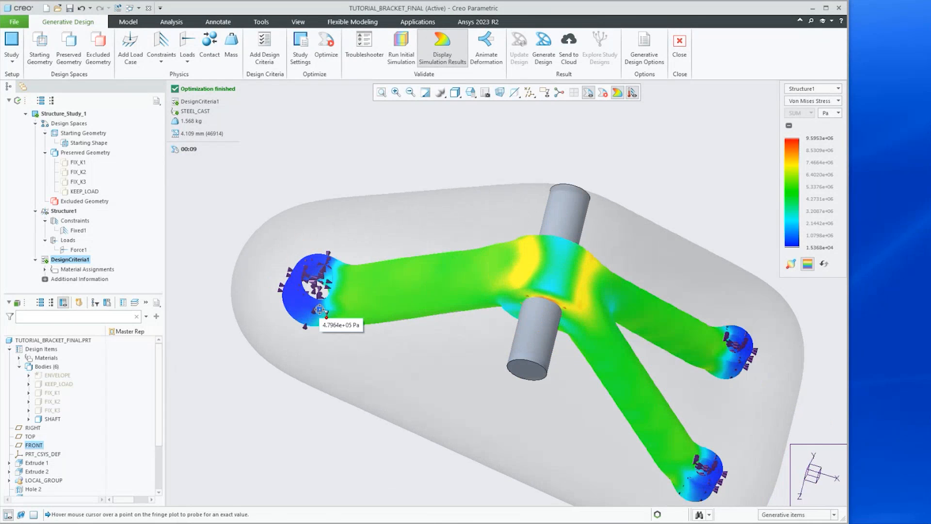
pyautogui.scroll(-3, 301, 291)
pyautogui.moveTo(492, 336); pyautogui.dragTo(466, 339, button='middle')
pyautogui.scroll(-1, 508, 341)
pyautogui.scroll(-1, 688, 333)
pyautogui.scroll(1, 684, 333)
pyautogui.scroll(1, 673, 332)
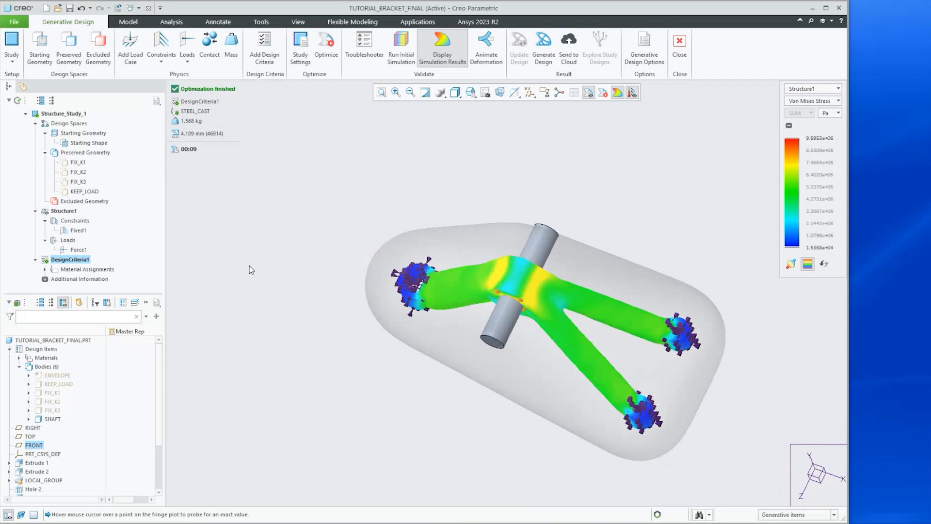
pyautogui.scroll(3, 316, 298)
# Close the Generative Design study and return to the part model
pyautogui.click(680, 46)
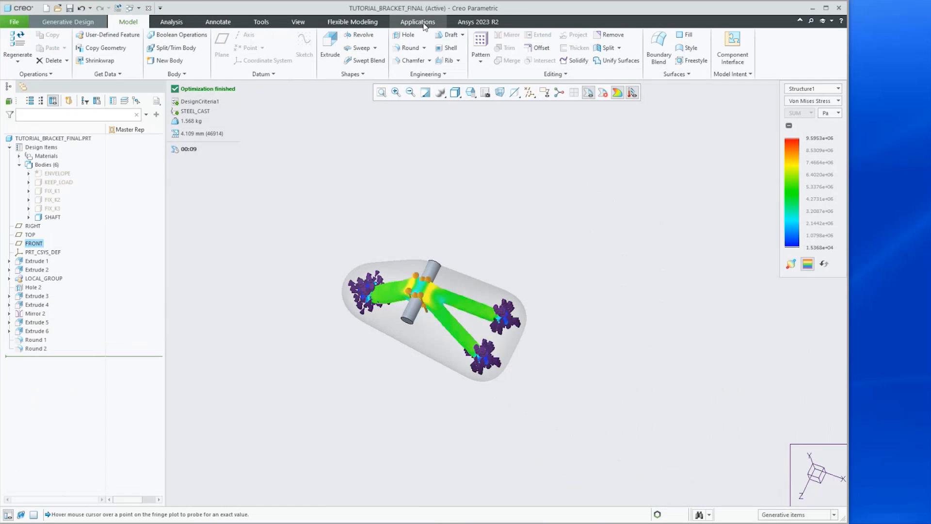
pyautogui.click(80, 25)
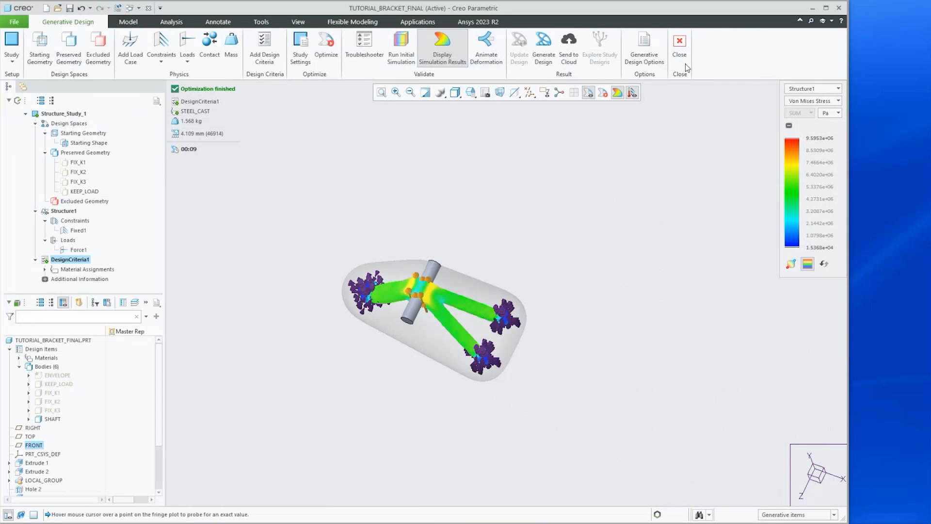
pyautogui.click(678, 45)
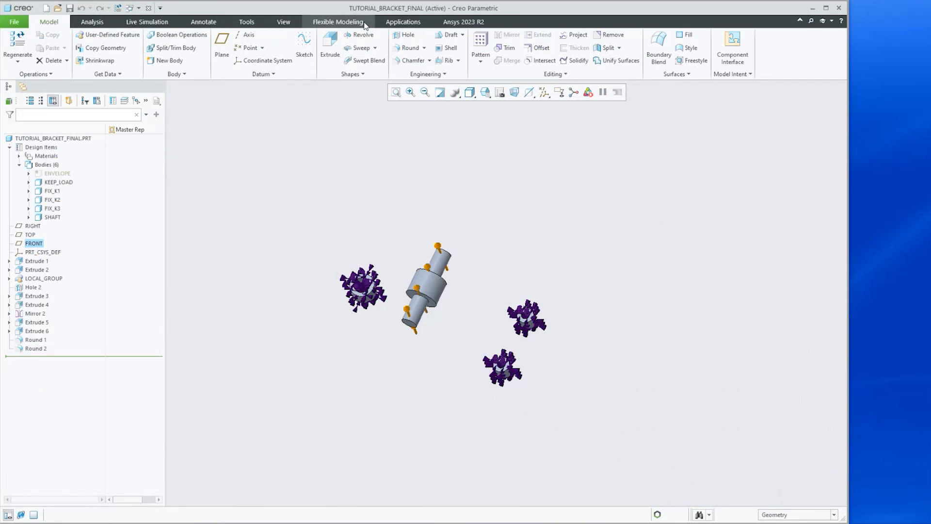
# Close the part window and erase the undisplayed objects from the session
pyautogui.click(150, 12)
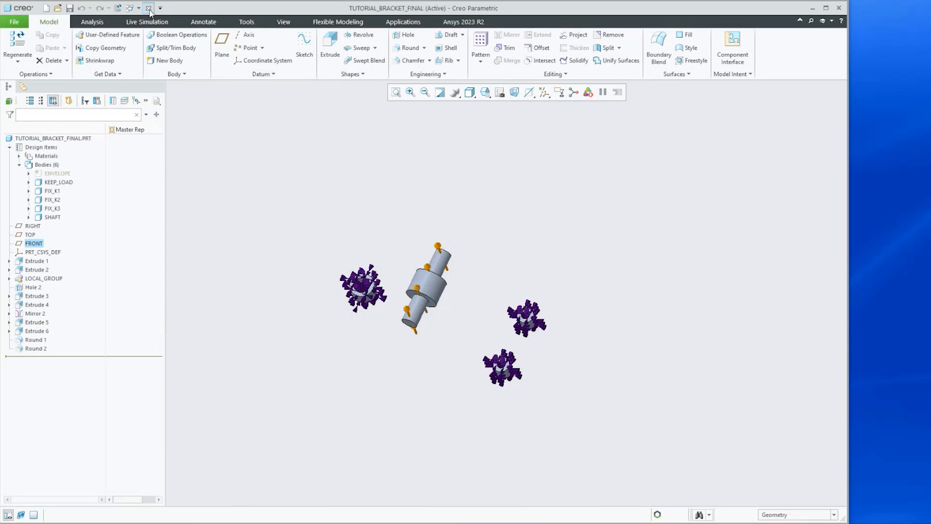
pyautogui.click(127, 61)
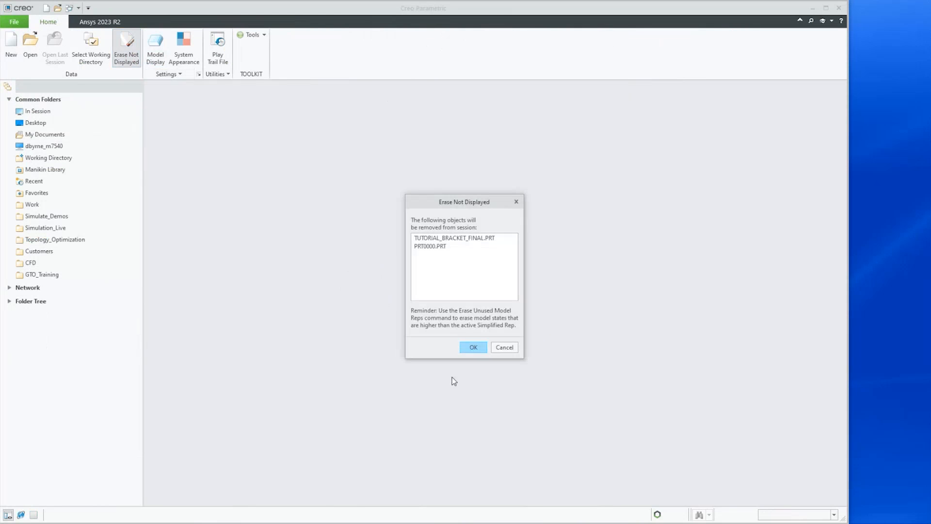
pyautogui.click(471, 348)
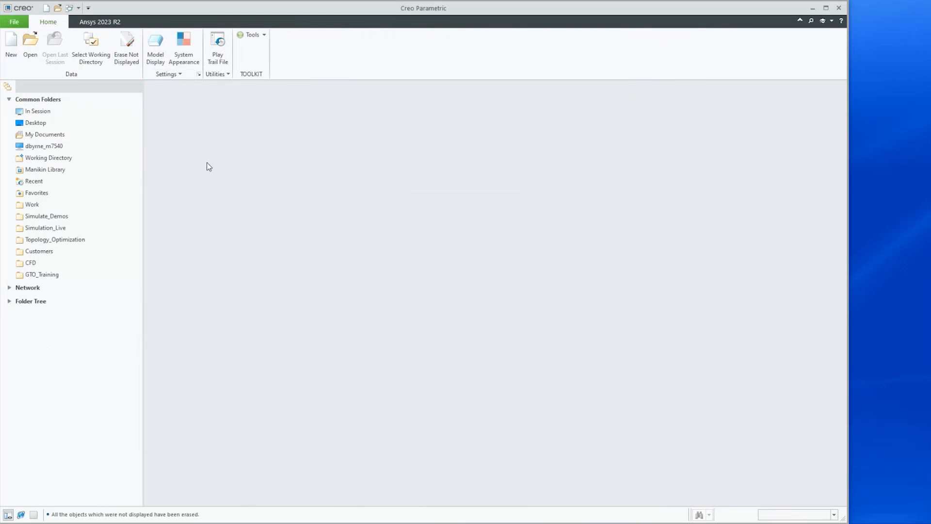
# Set the GDTO_Tutorial2 folder as the working directory and open tutorial_design_final.prt
pyautogui.click(44, 275)
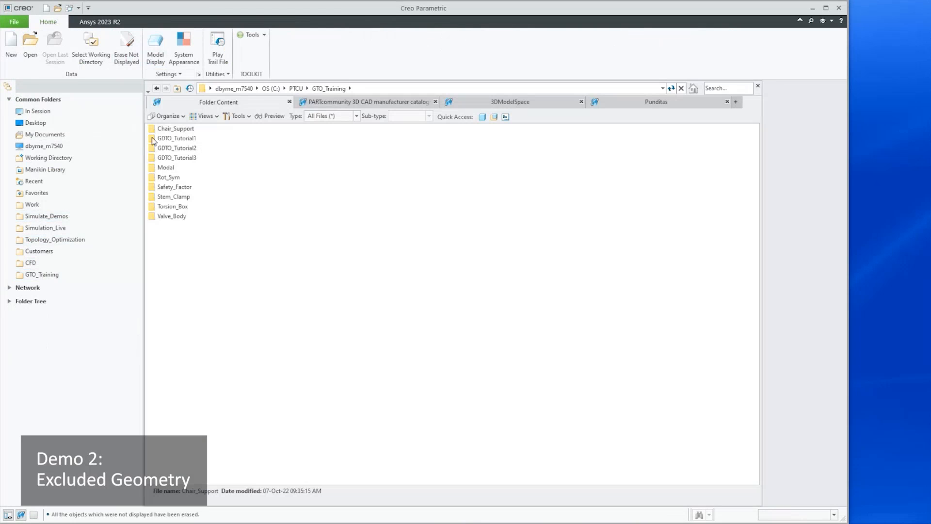
pyautogui.click(154, 149)
pyautogui.rightClick(154, 148)
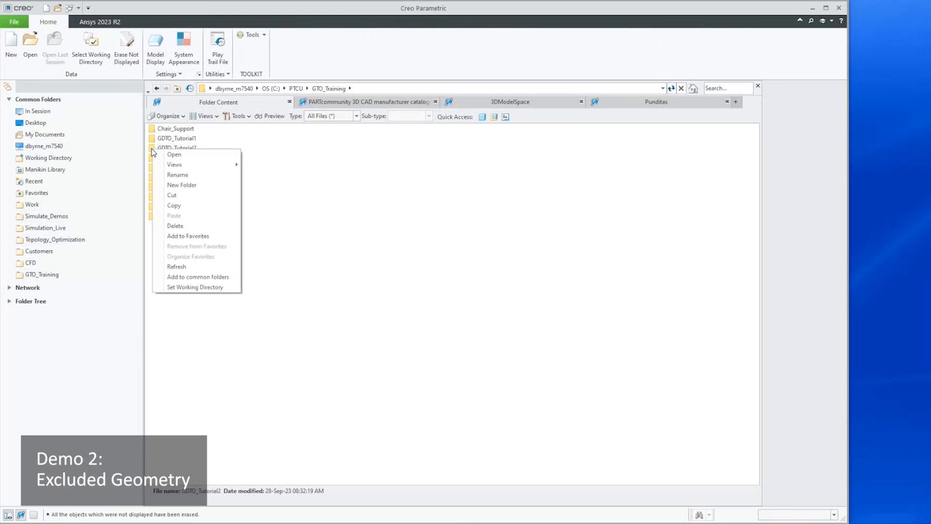
pyautogui.click(180, 287)
pyautogui.click(27, 46)
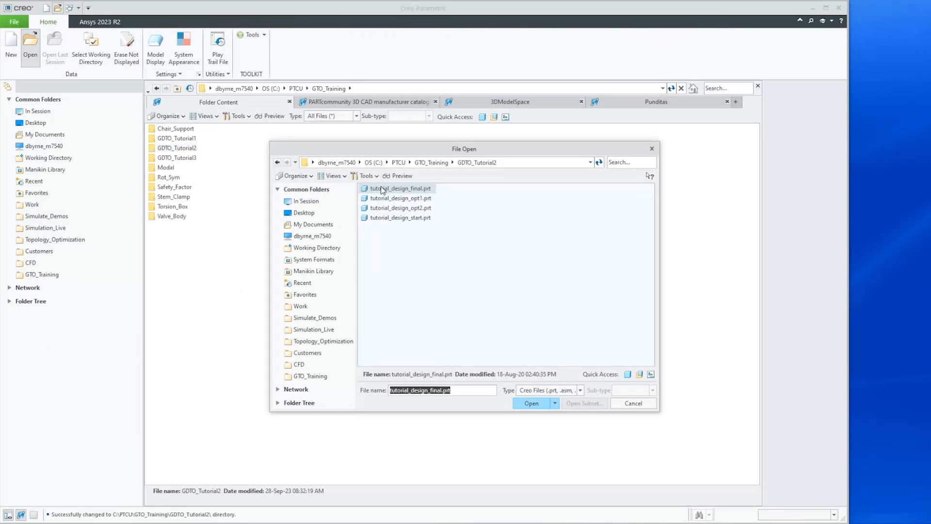
pyautogui.click(525, 404)
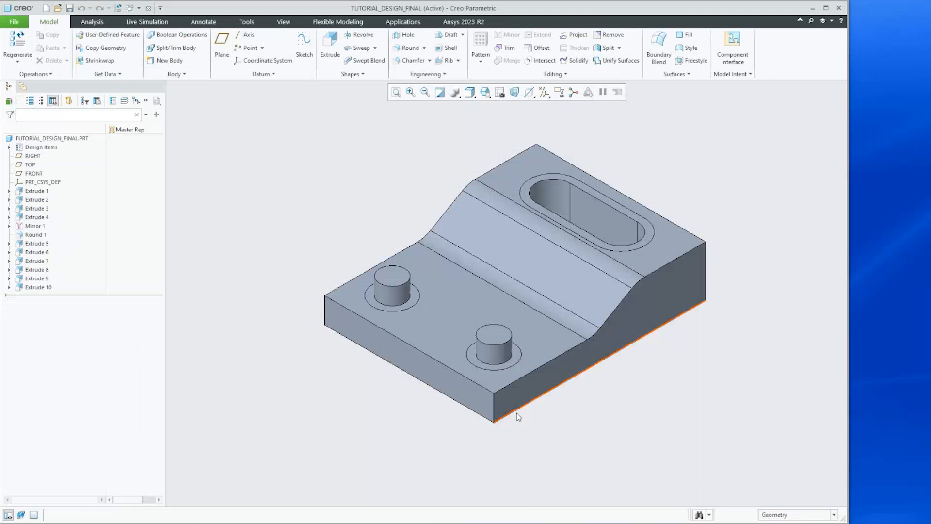
# Expand the part's bodies and inspect the ENVELOPE, SHAFT1, SHAFT2 and PRESERVED_BODY1 bodies in the model
pyautogui.moveTo(502, 257); pyautogui.dragTo(496, 258, button='middle')
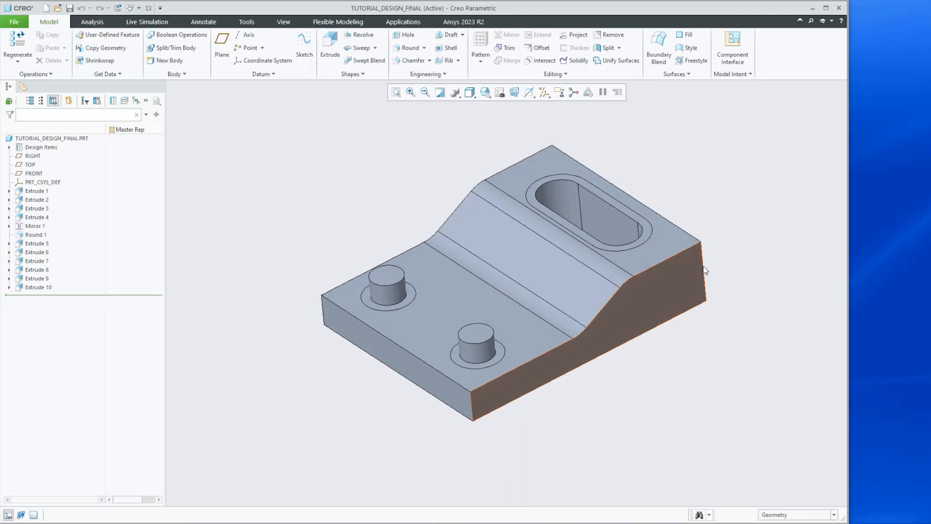
pyautogui.click(9, 148)
pyautogui.click(19, 165)
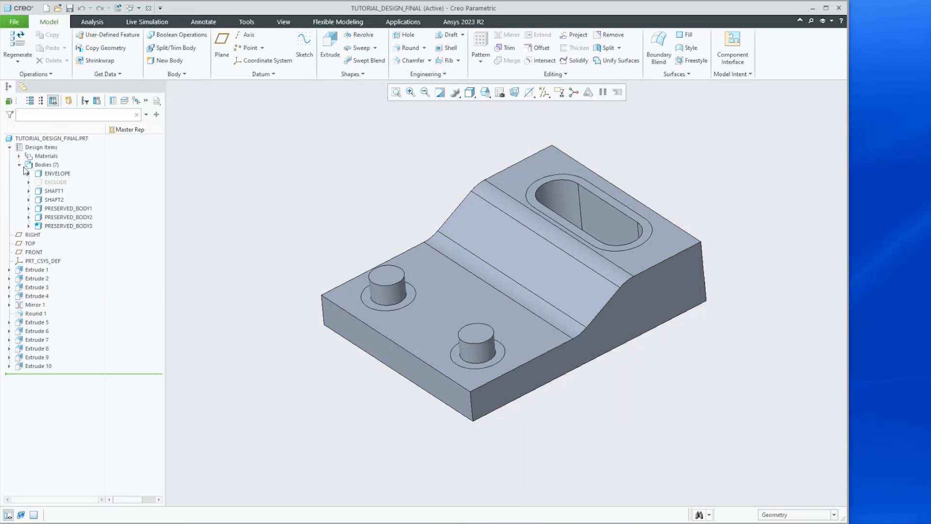
pyautogui.click(55, 174)
pyautogui.moveTo(322, 293)
pyautogui.mouseDown(button='middle')
pyautogui.moveTo(301, 261)
pyautogui.moveTo(340, 287)
pyautogui.moveTo(337, 266)
pyautogui.mouseUp(button='middle')
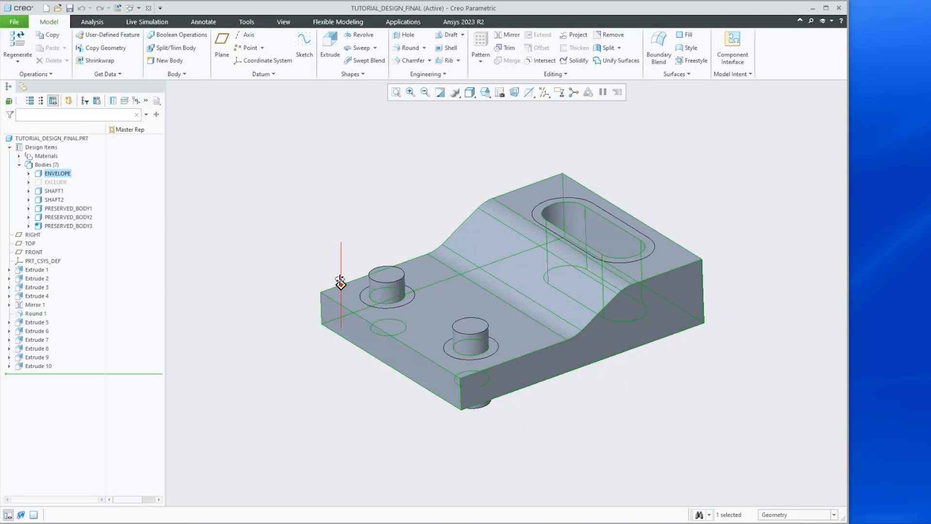
pyautogui.click(48, 192)
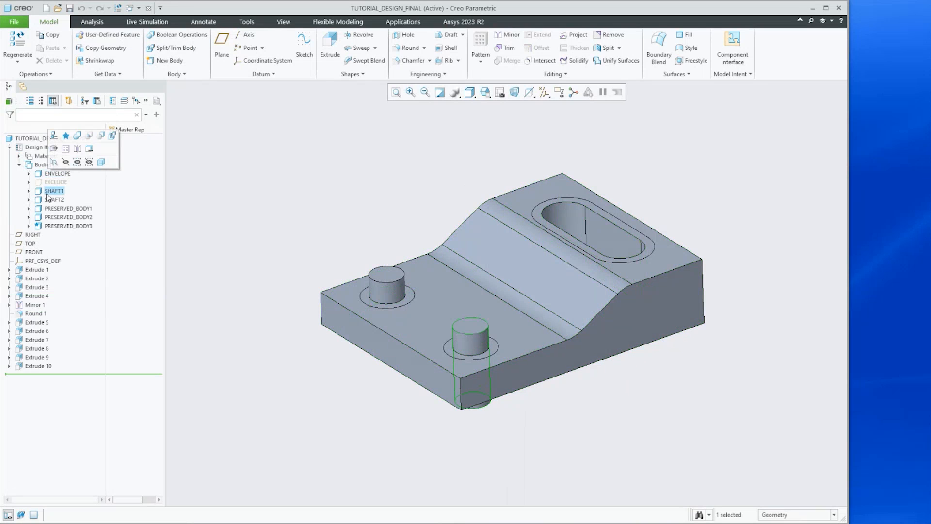
pyautogui.click(46, 201)
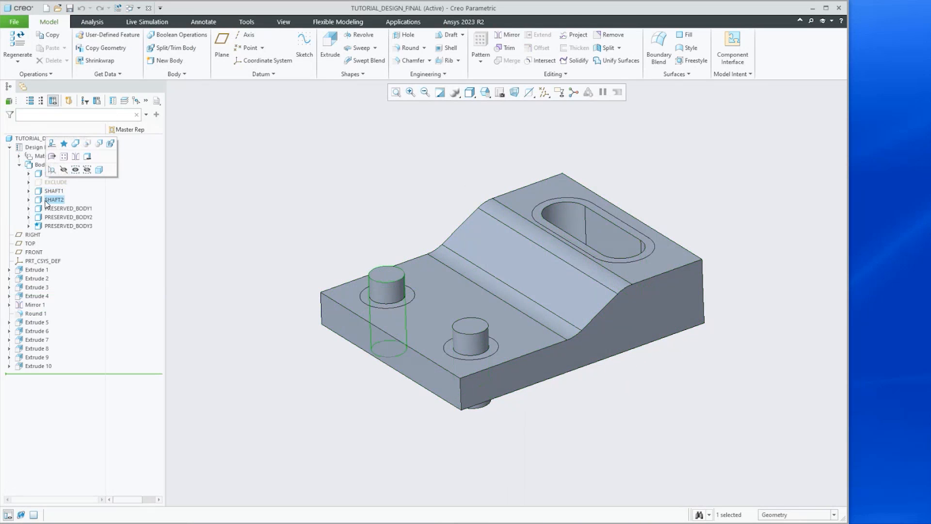
pyautogui.click(50, 210)
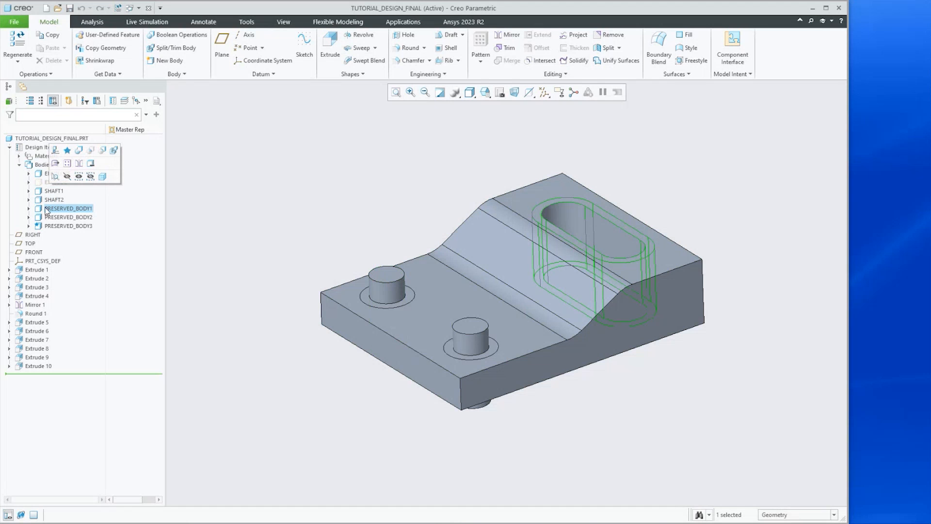
# Hide the ENVELOPE body and examine the shafts and the three preserved bodies
pyautogui.click(42, 174)
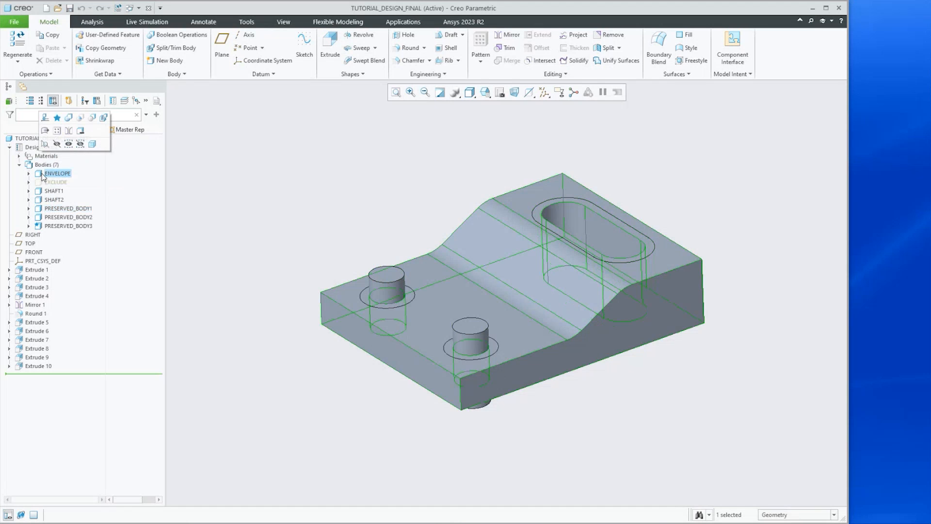
pyautogui.click(57, 144)
pyautogui.moveTo(417, 354); pyautogui.dragTo(324, 311, button='middle')
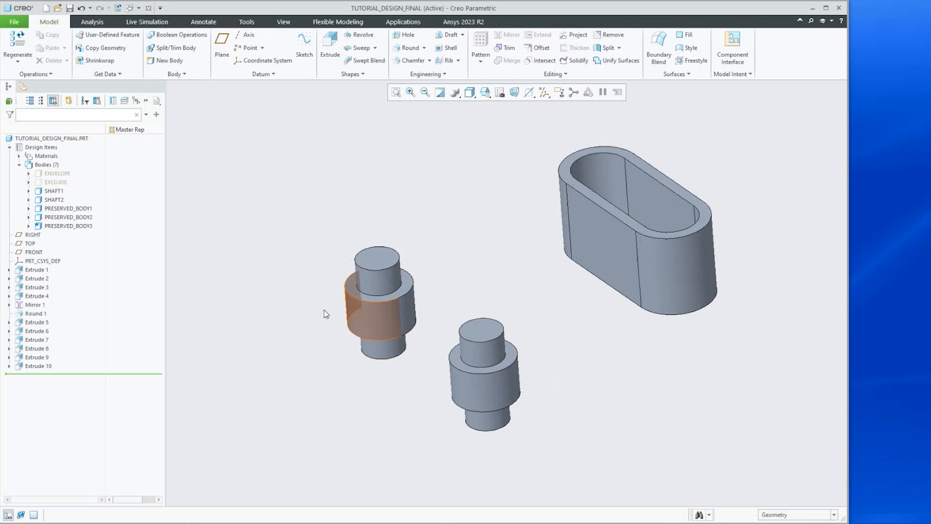
pyautogui.click(56, 210)
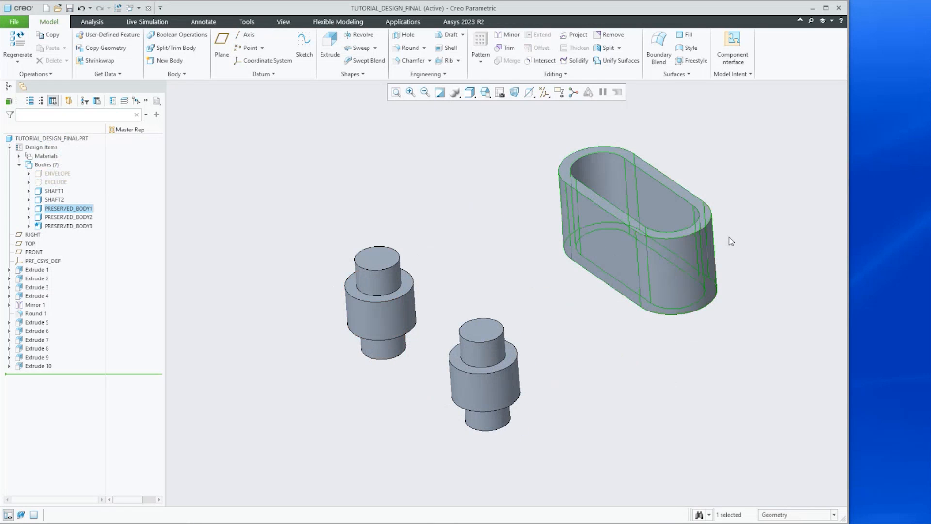
pyautogui.scroll(-2, 731, 241)
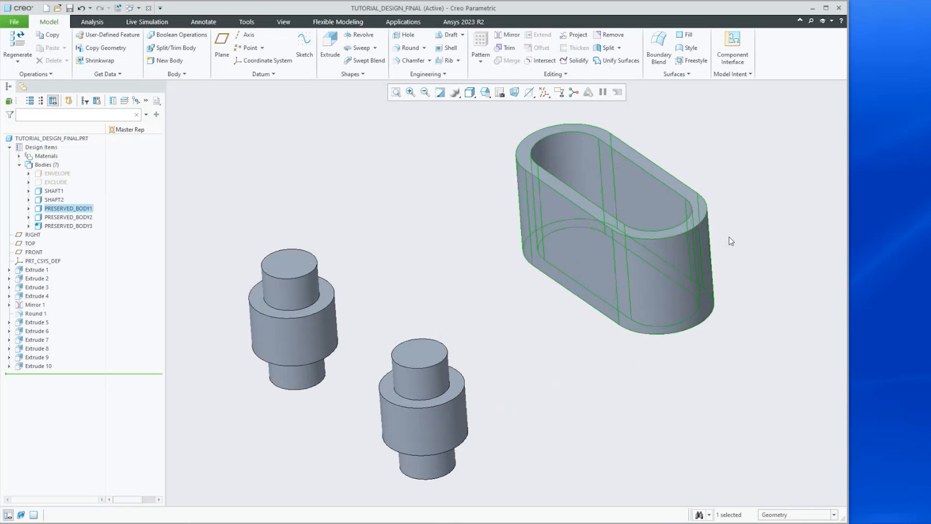
pyautogui.click(70, 219)
pyautogui.click(60, 227)
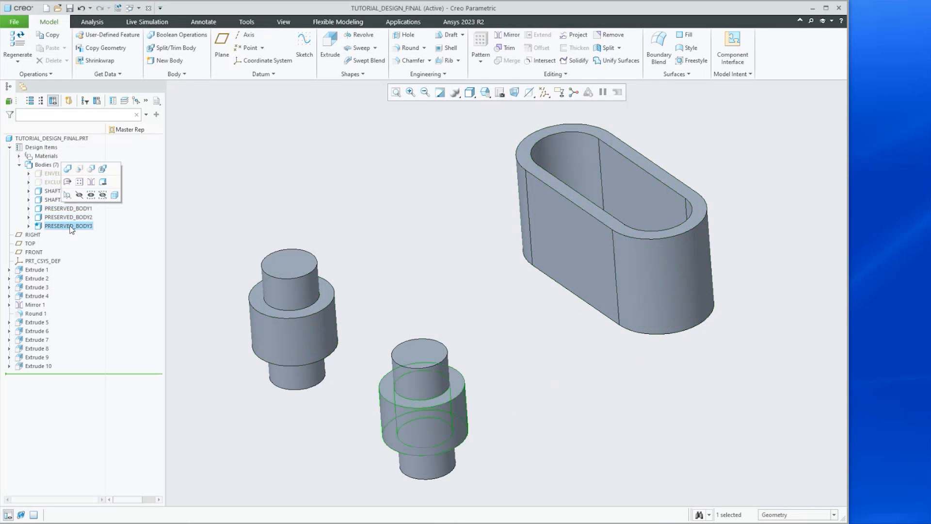
# Show the ENVELOPE and EXCLUDE bodies in the model
pyautogui.click(46, 173)
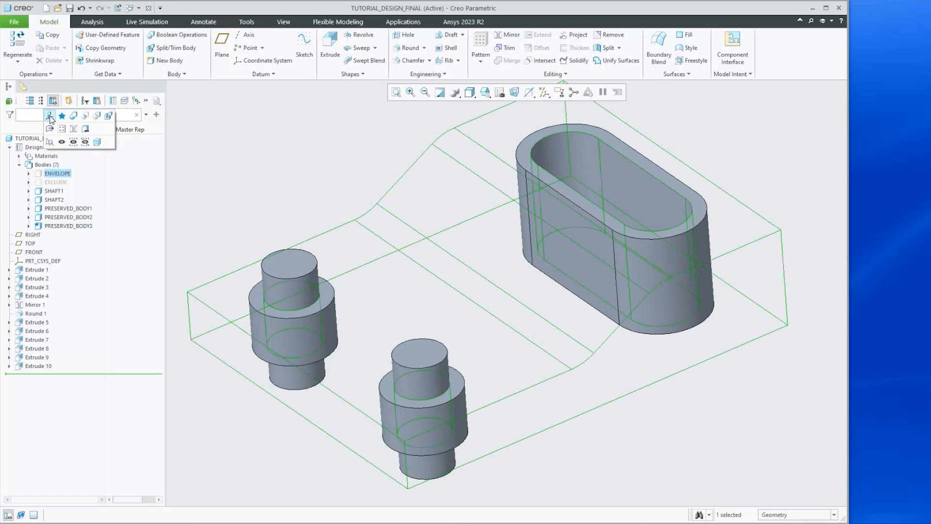
pyautogui.click(62, 141)
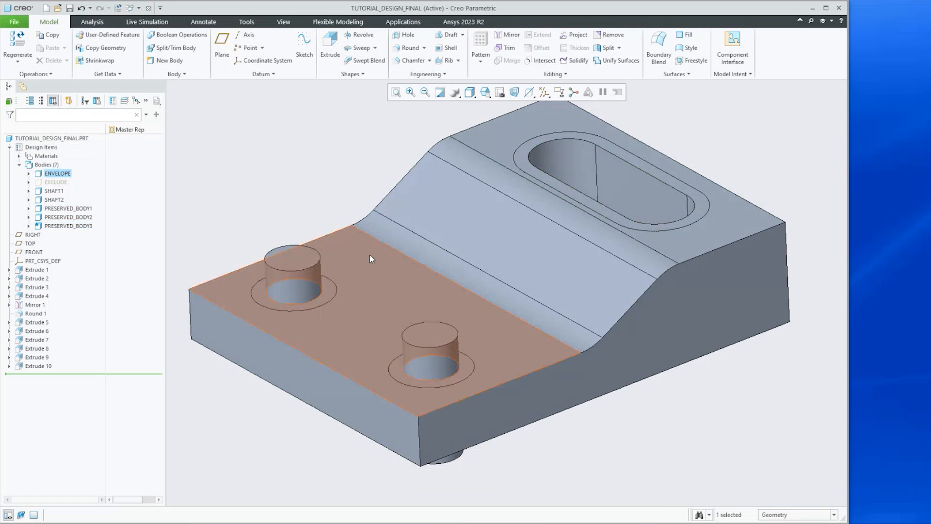
pyautogui.click(51, 182)
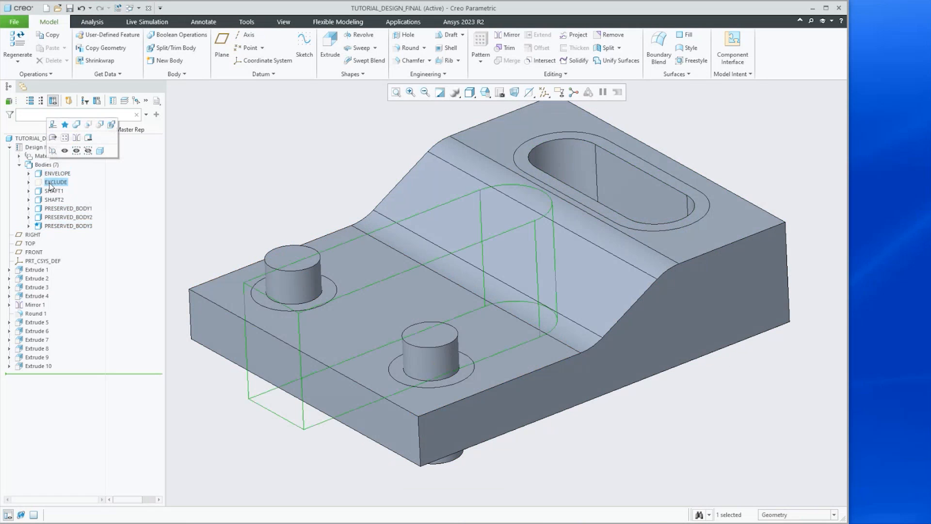
pyautogui.click(64, 152)
# Examine the EXCLUDE body's shape and position across the bracket between the two bosses
pyautogui.moveTo(348, 316)
pyautogui.mouseDown(button='middle')
pyautogui.moveTo(364, 312)
pyautogui.moveTo(354, 318)
pyautogui.mouseUp(button='middle')
pyautogui.scroll(-1, 354, 319)
pyautogui.scroll(-2, 308, 438)
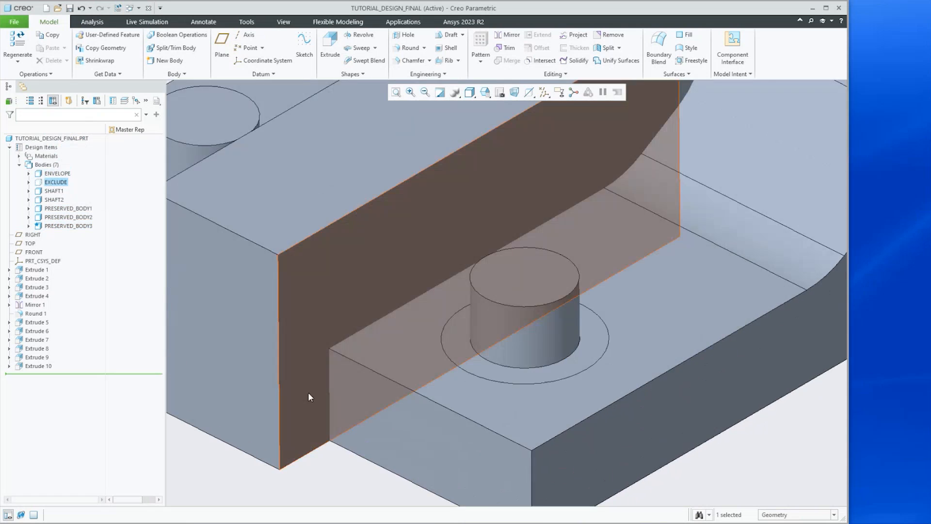
pyautogui.scroll(5, 309, 387)
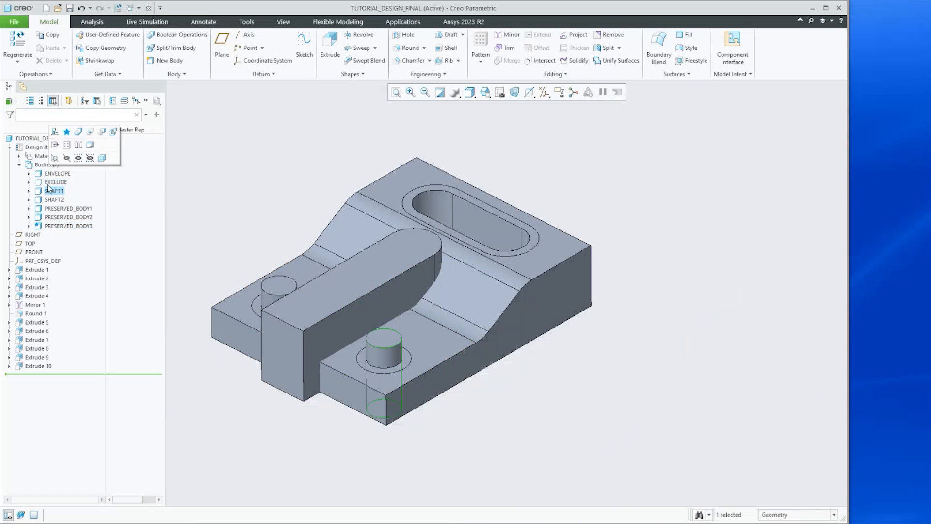
pyautogui.moveTo(298, 326); pyautogui.dragTo(327, 337, button='middle')
pyautogui.scroll(2, 269, 258)
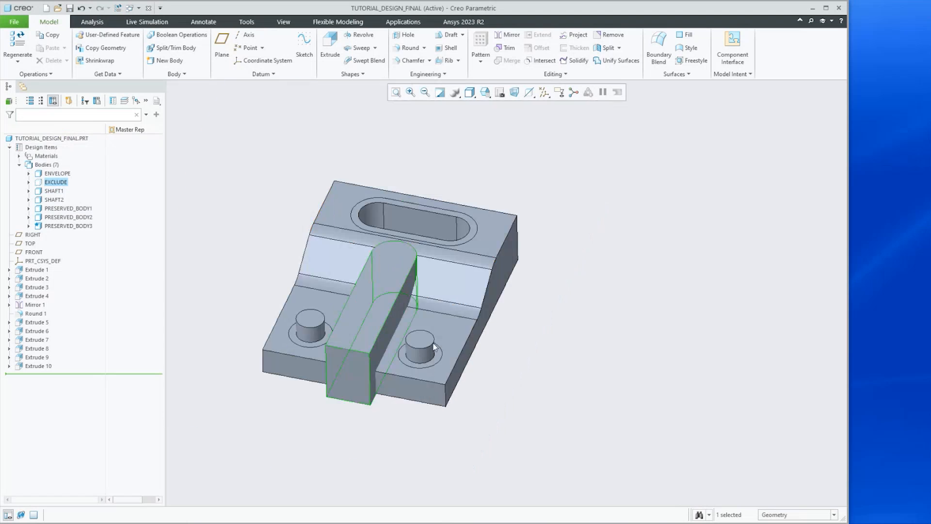
pyautogui.scroll(-4, 390, 302)
pyautogui.scroll(-2, 391, 303)
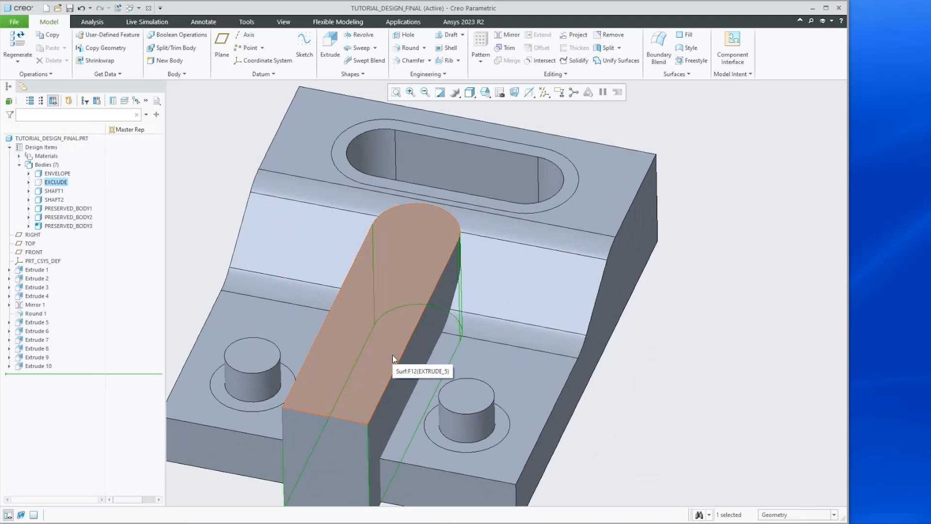
pyautogui.scroll(3, 392, 354)
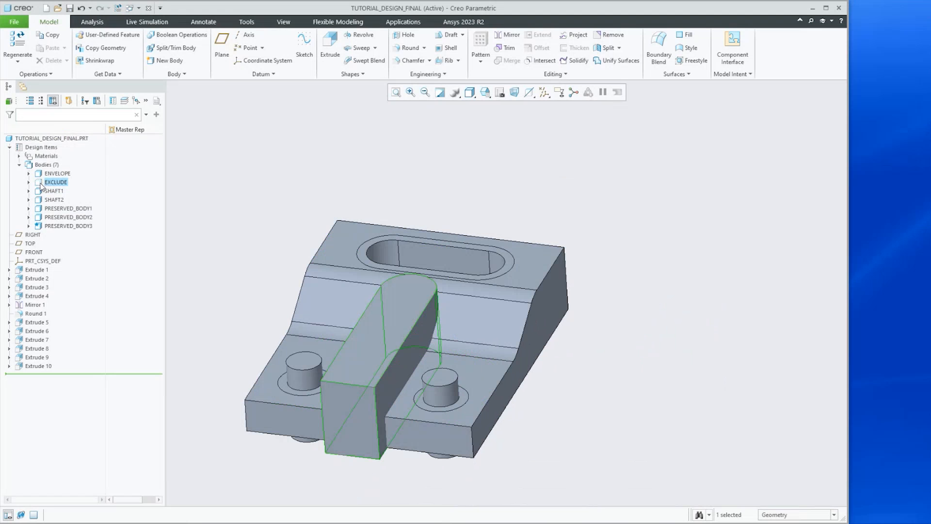
# Open Live Simulation, expand the Structure1 study, run its simulation and display the animated deformation
pyautogui.click(147, 21)
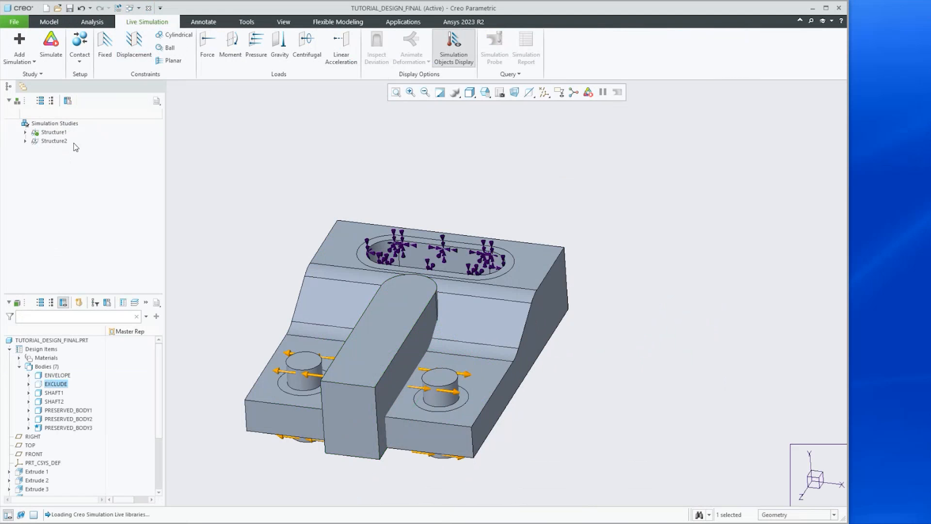
pyautogui.click(25, 134)
pyautogui.click(47, 136)
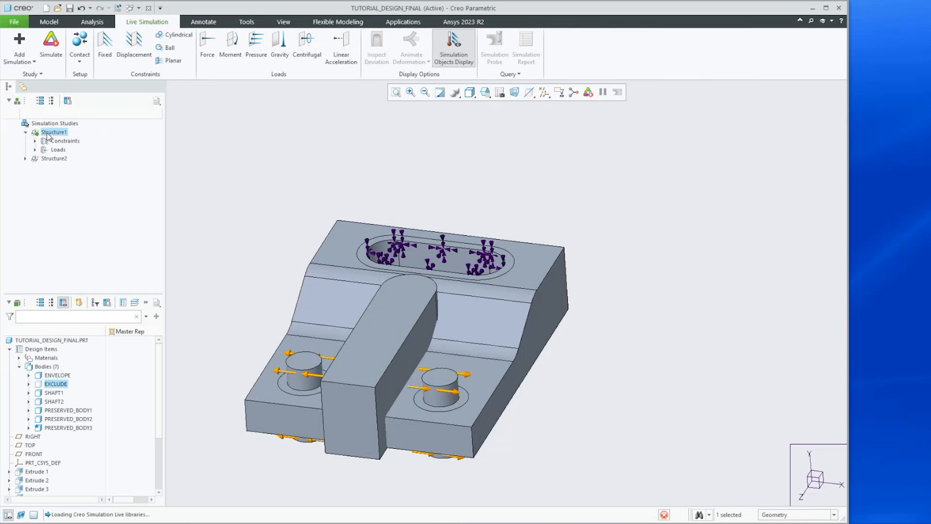
pyautogui.click(51, 46)
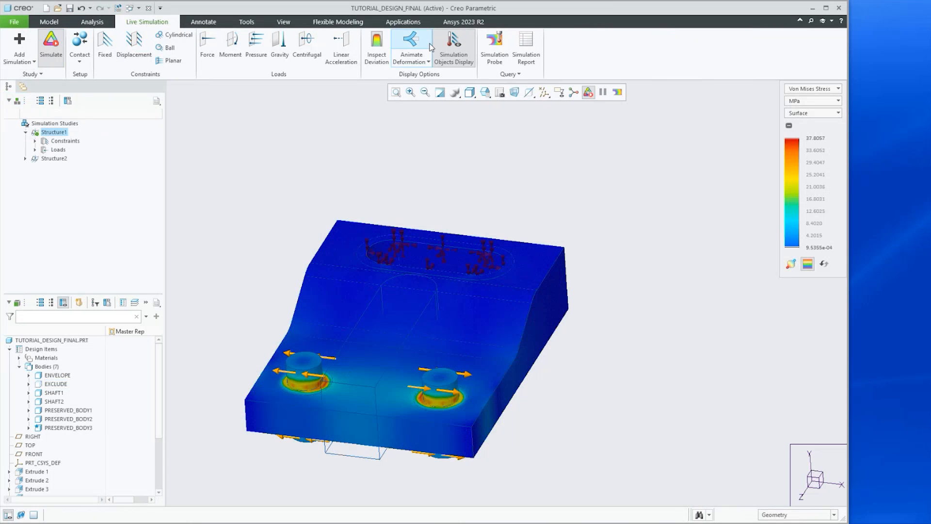
pyautogui.click(408, 41)
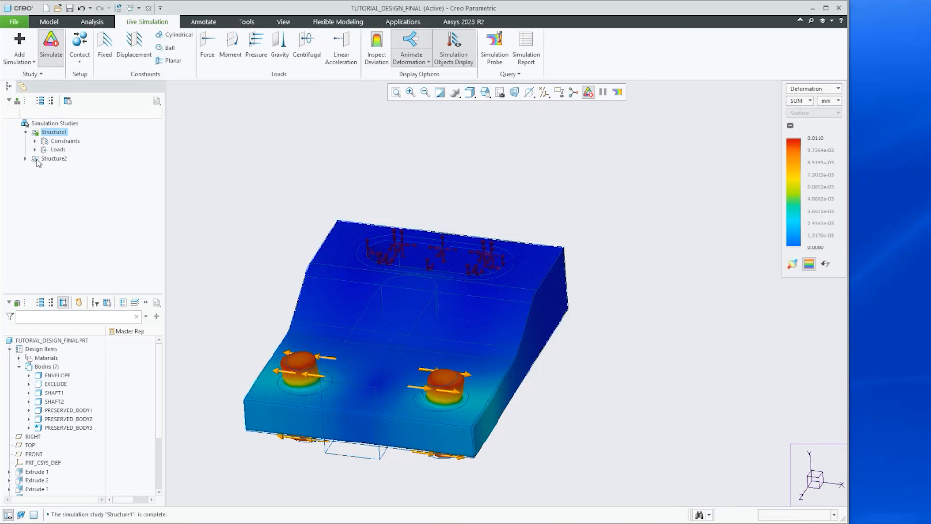
# Select the Structure2 study and expand its constraints and loads to inspect Force1
pyautogui.click(53, 159)
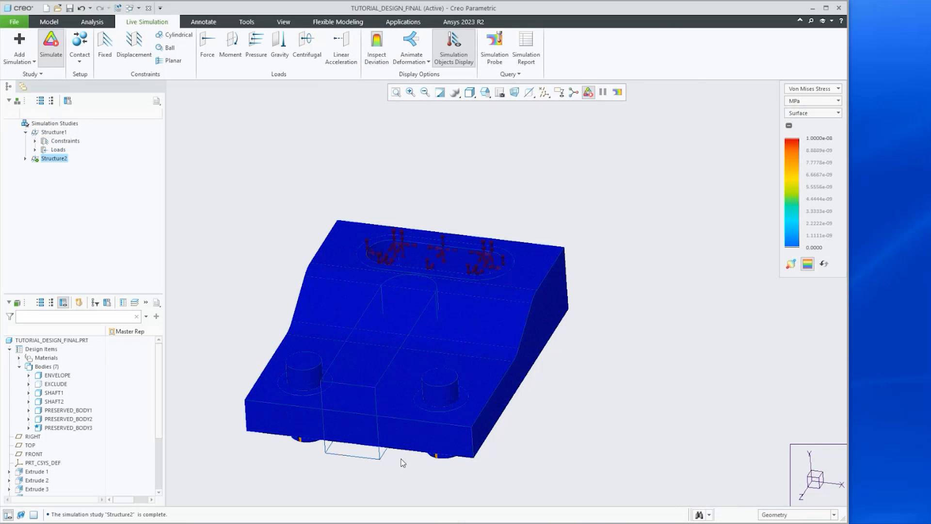
pyautogui.click(26, 158)
pyautogui.click(35, 176)
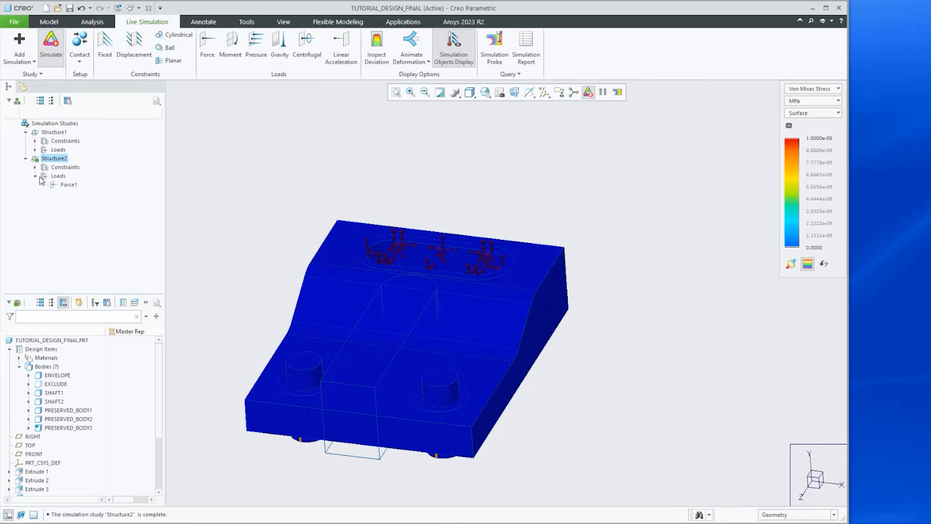
pyautogui.click(67, 185)
pyautogui.moveTo(279, 331); pyautogui.dragTo(280, 332, button='middle')
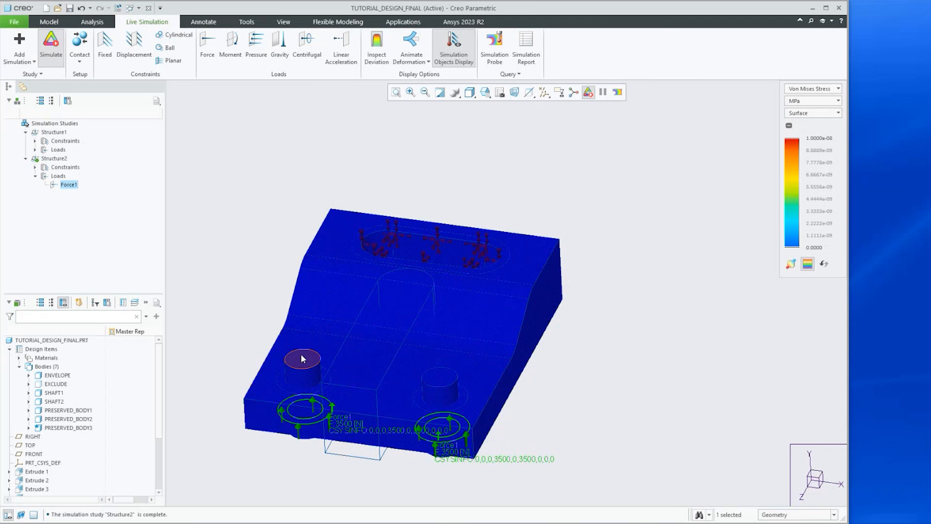
pyautogui.click(54, 185)
# Redefine Force1 to act on the top faces of both shaft bosses
pyautogui.click(58, 140)
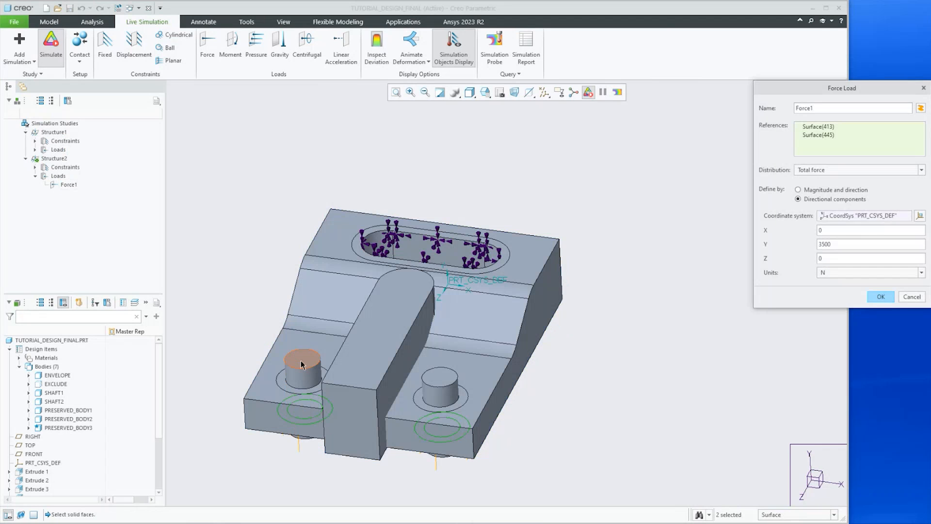
pyautogui.click(301, 365)
pyautogui.keyDown('ctrl'); pyautogui.click(439, 377); pyautogui.keyUp('ctrl')
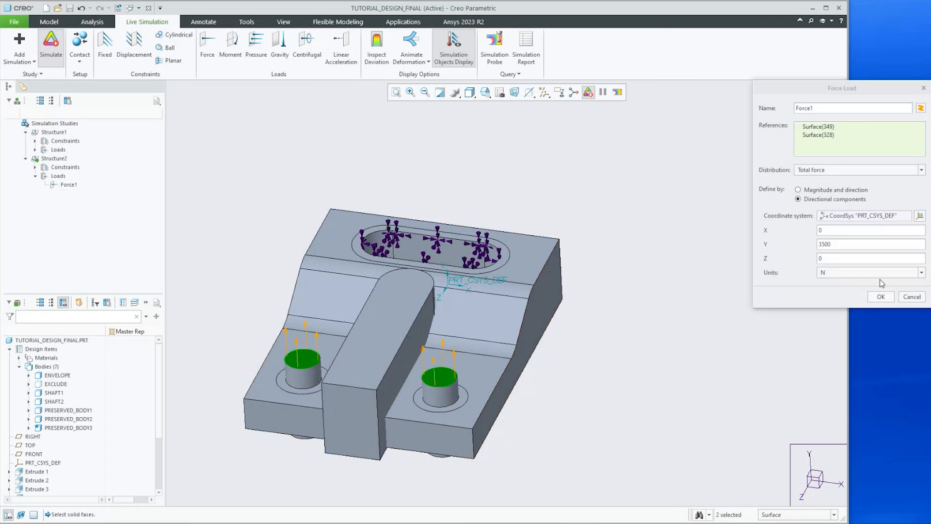
pyautogui.click(880, 297)
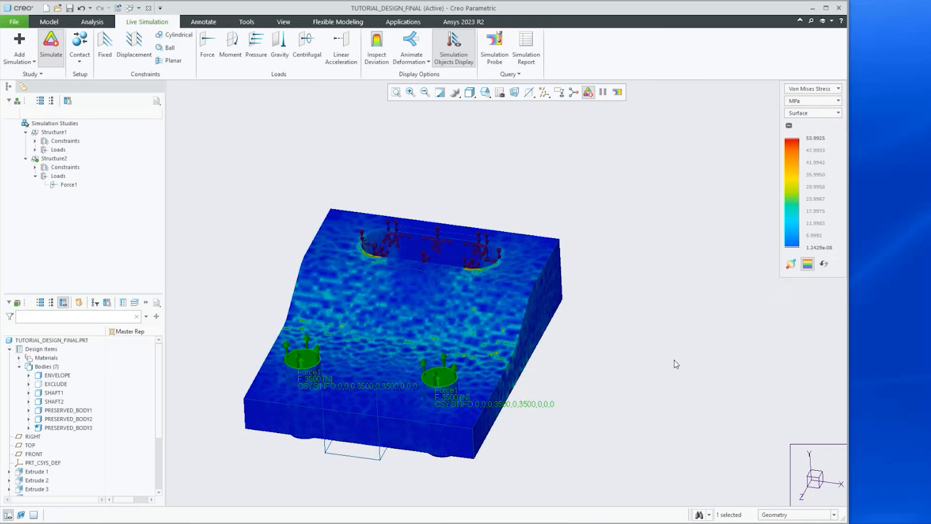
# Switch Structure2's result display to Deformation and play the animated deformation
pyautogui.moveTo(550, 385); pyautogui.dragTo(514, 291, button='middle')
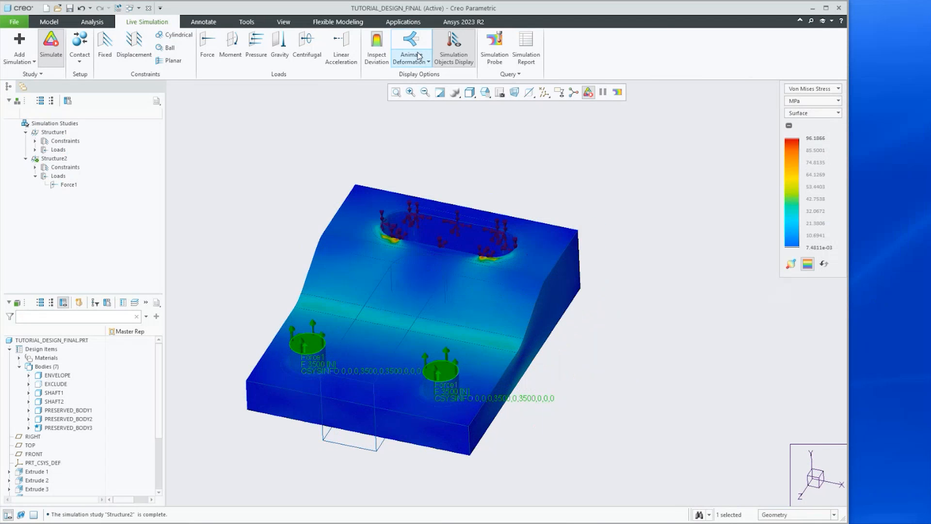
pyautogui.click(808, 89)
pyautogui.click(797, 108)
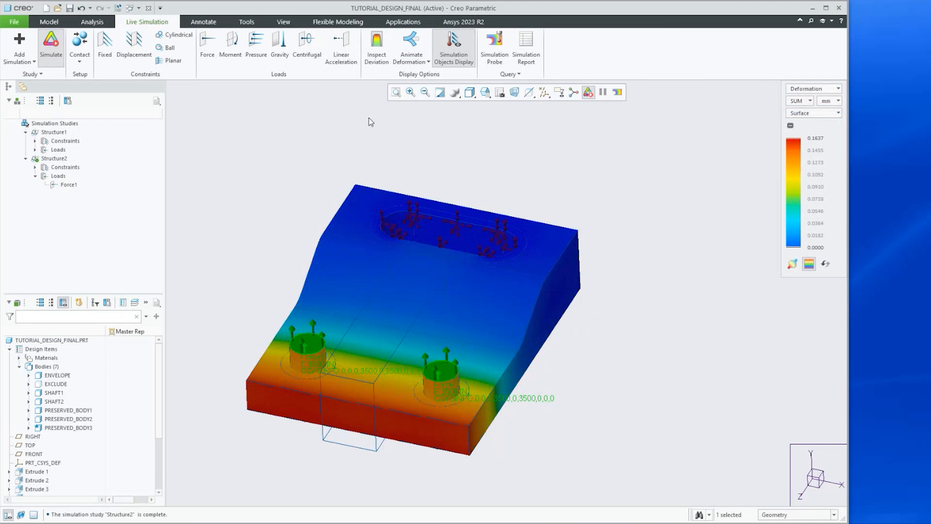
pyautogui.click(411, 46)
pyautogui.moveTo(401, 373); pyautogui.dragTo(370, 376, button='middle')
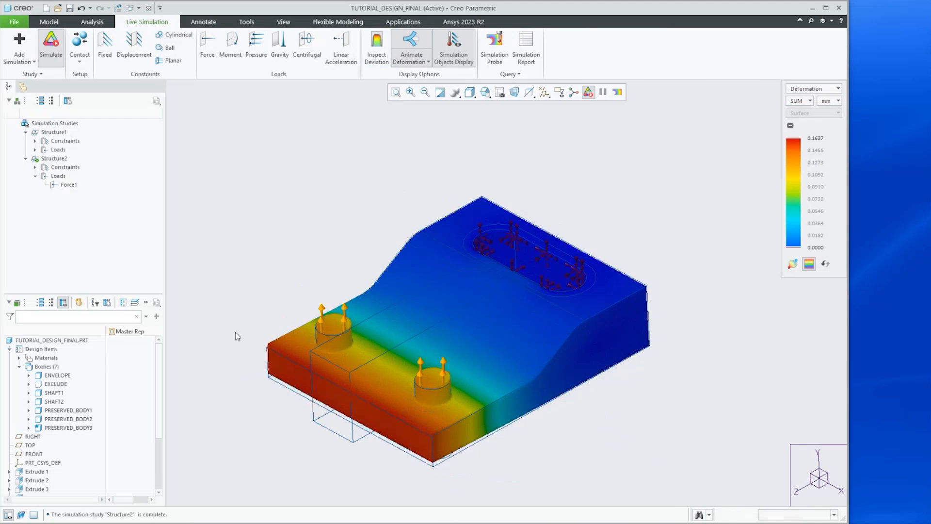
# Turn off the deformation animation and live simulation, then switch to Generative Design
pyautogui.click(410, 46)
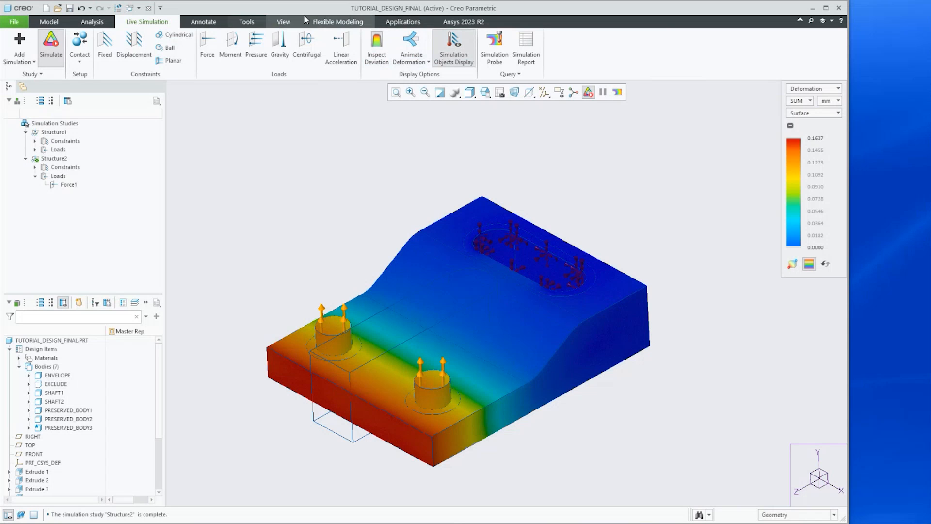
pyautogui.click(50, 43)
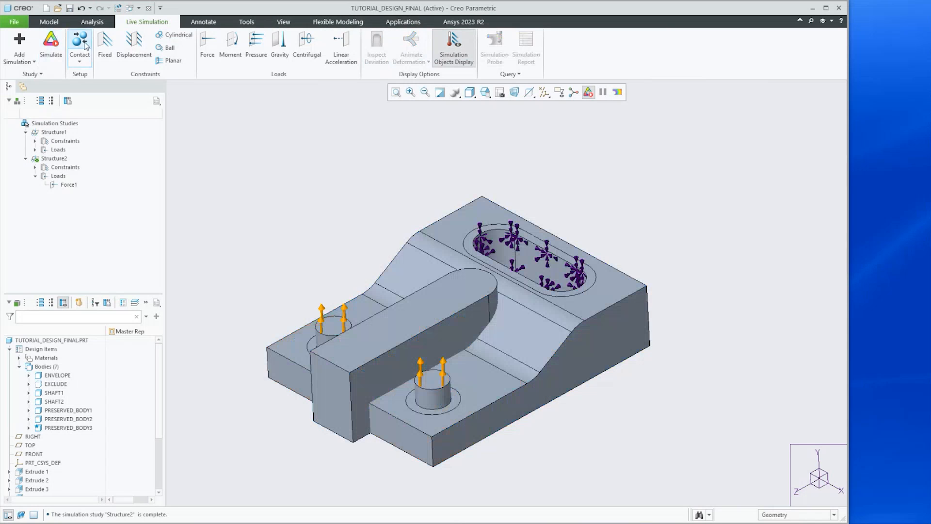
pyautogui.click(400, 23)
pyautogui.click(62, 44)
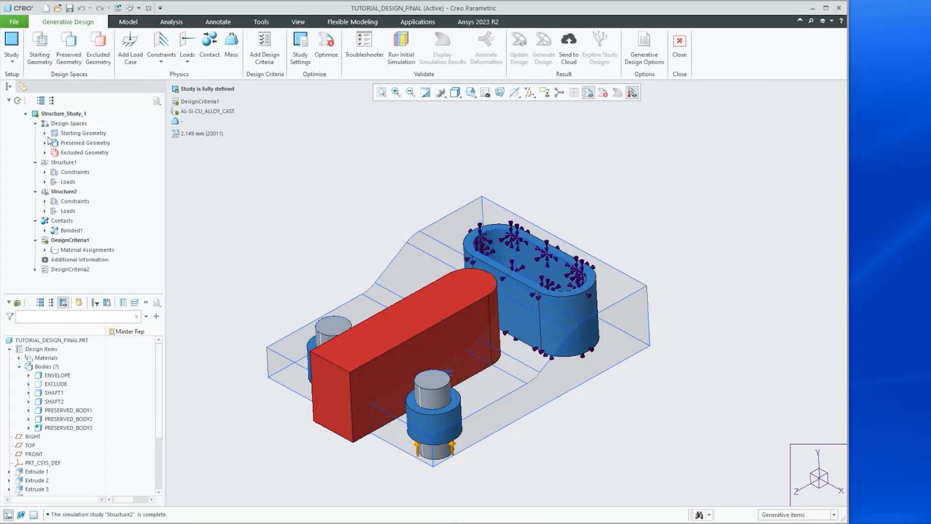
# Run the initial simulation of the generative design study
pyautogui.moveTo(420, 263)
pyautogui.mouseDown(button='middle')
pyautogui.moveTo(426, 252)
pyautogui.moveTo(423, 262)
pyautogui.mouseUp(button='middle')
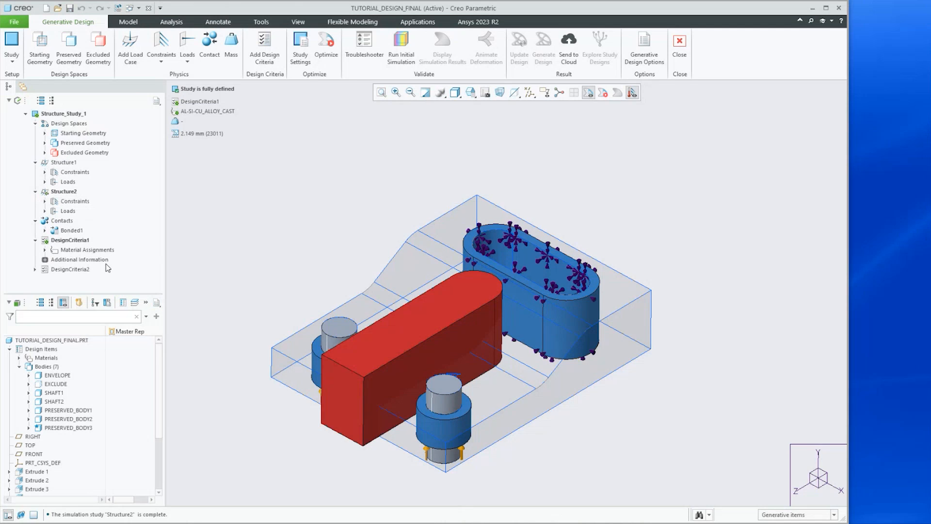
pyautogui.click(401, 48)
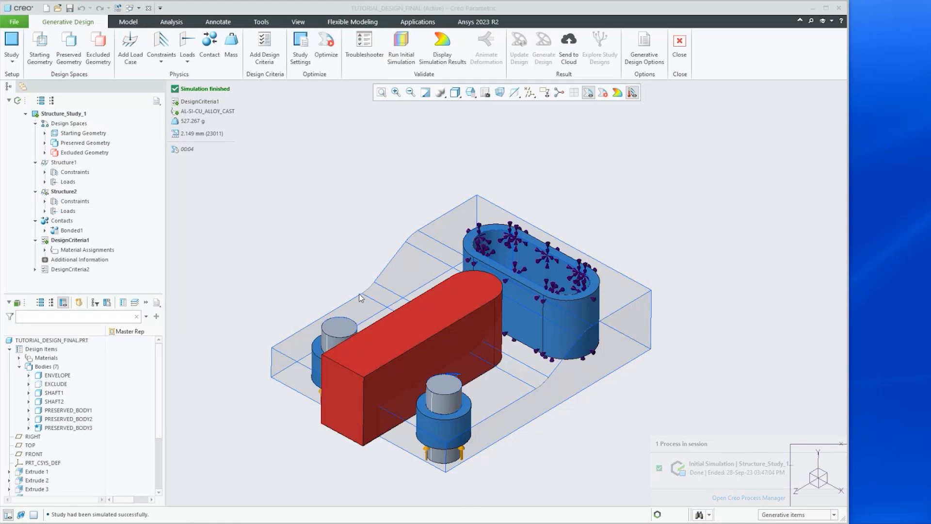
# Redefine Structure2's Force3 so it acts on the bottom faces of both shaft bosses
pyautogui.click(45, 210)
pyautogui.click(78, 220)
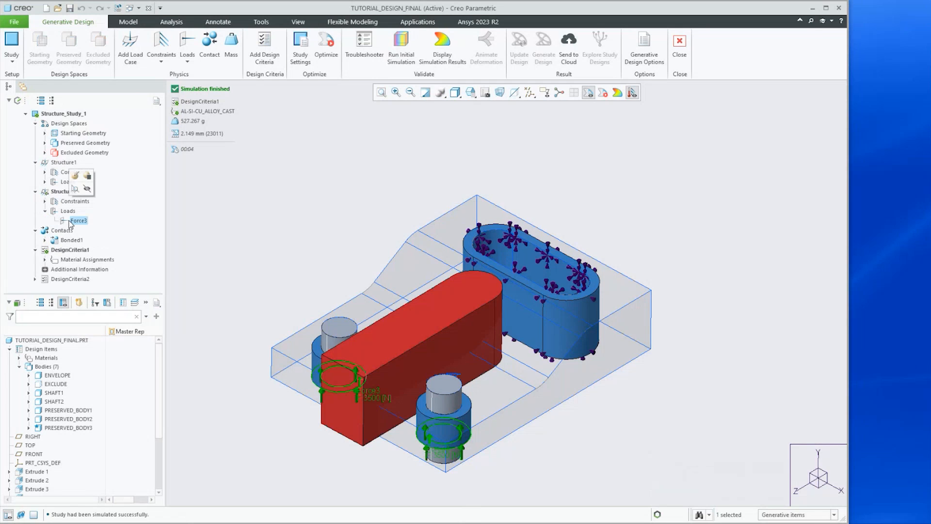
pyautogui.click(75, 177)
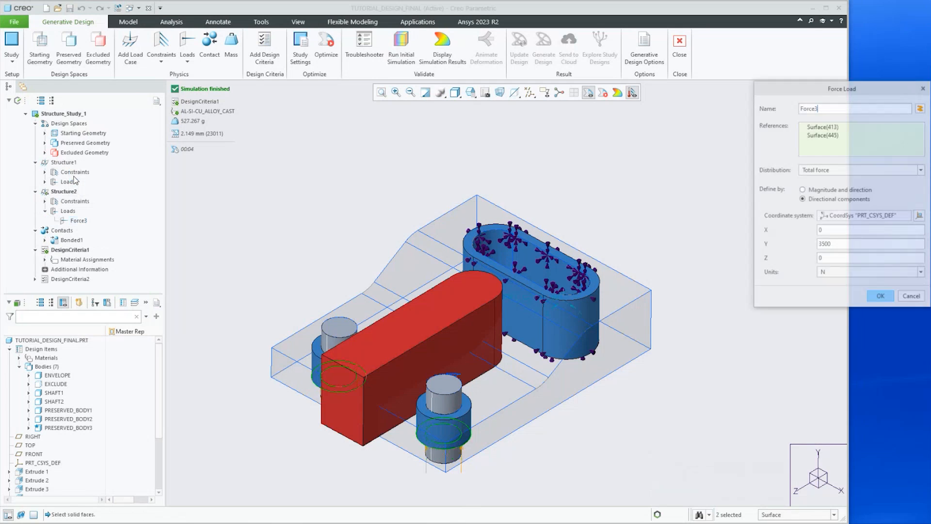
pyautogui.moveTo(350, 318); pyautogui.dragTo(351, 346, button='middle')
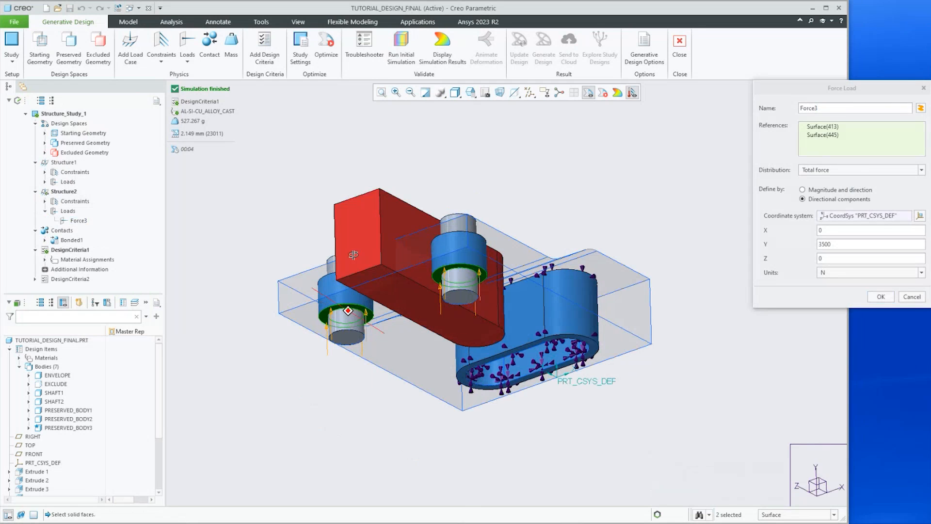
pyautogui.click(346, 338)
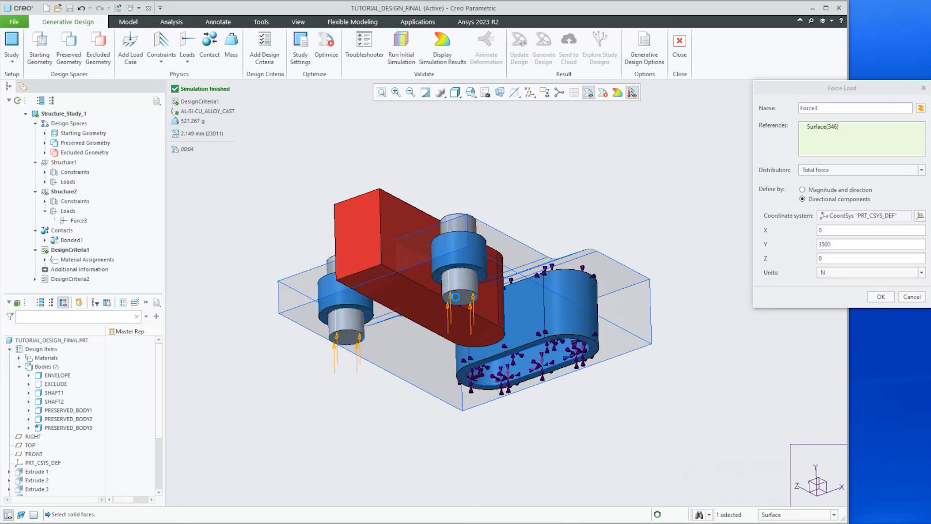
pyautogui.keyDown('ctrl'); pyautogui.click(459, 296); pyautogui.keyUp('ctrl')
pyautogui.click(880, 297)
# Rerun the initial simulation with the corrected Force3 load
pyautogui.moveTo(519, 339); pyautogui.dragTo(518, 300, button='middle')
pyautogui.hotkey('ctrl', 'd')
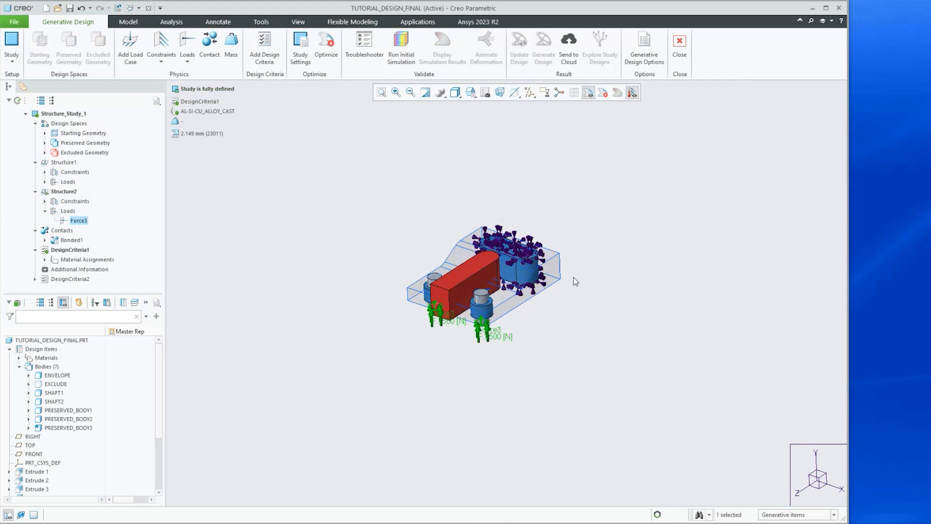
pyautogui.click(393, 46)
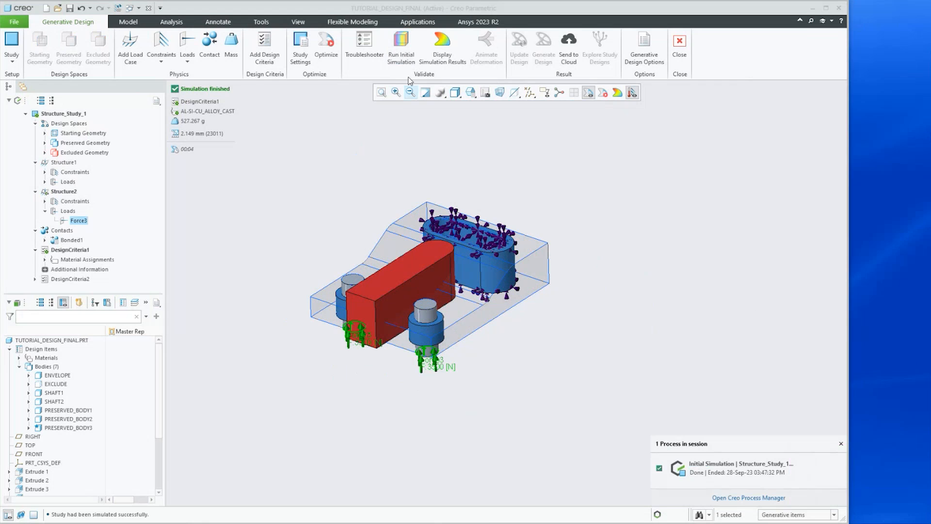
# Display the initial simulation results and play the animated deformation
pyautogui.click(442, 44)
pyautogui.moveTo(377, 332)
pyautogui.mouseDown(button='middle')
pyautogui.moveTo(356, 332)
pyautogui.moveTo(375, 336)
pyautogui.mouseUp(button='middle')
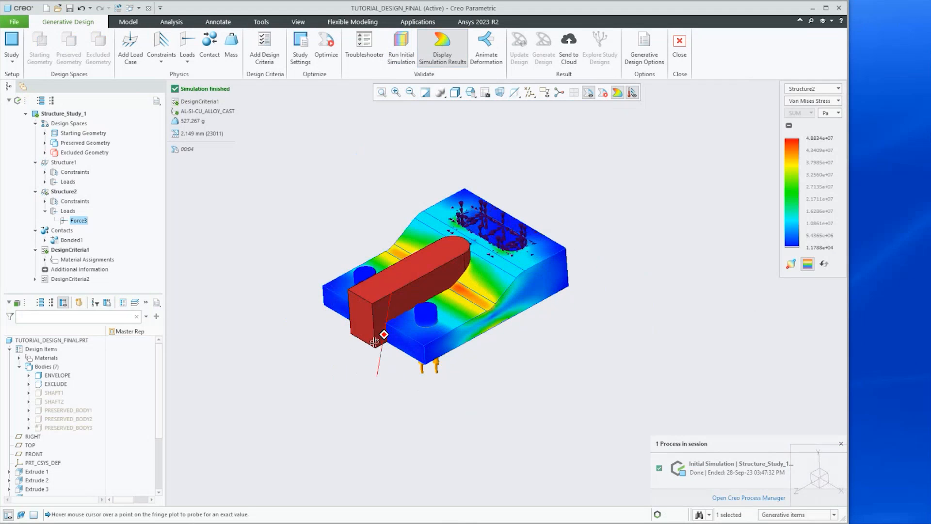
pyautogui.click(496, 39)
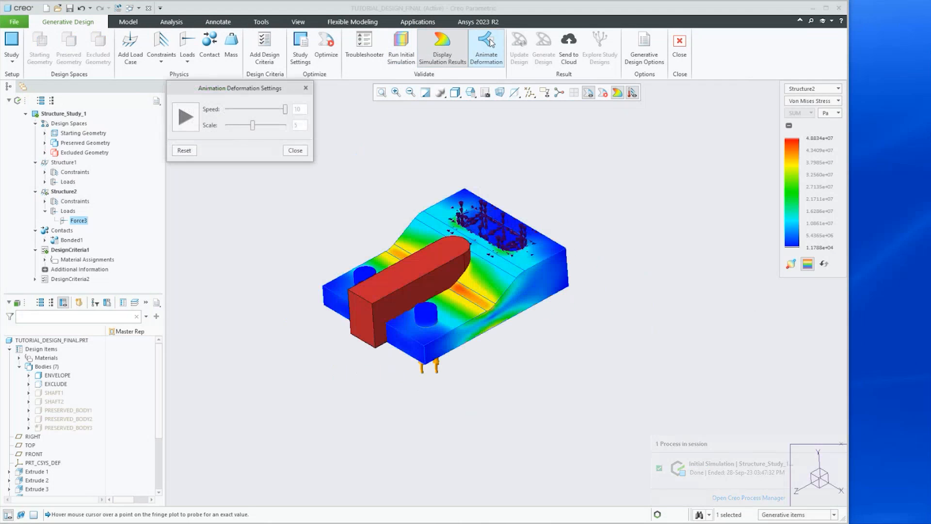
pyautogui.click(185, 118)
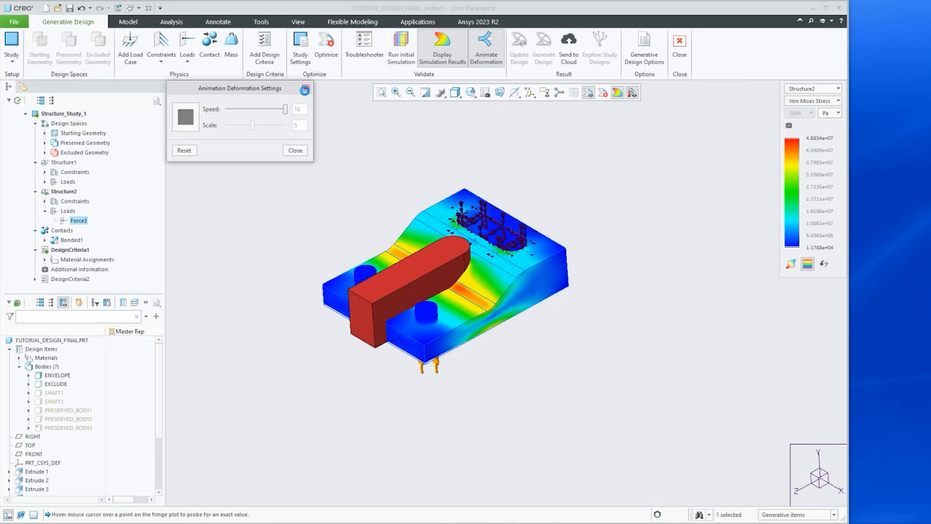
pyautogui.click(295, 150)
# Hide the simulation results and run the optimization of the generative design study
pyautogui.moveTo(283, 317); pyautogui.dragTo(382, 345, button='middle')
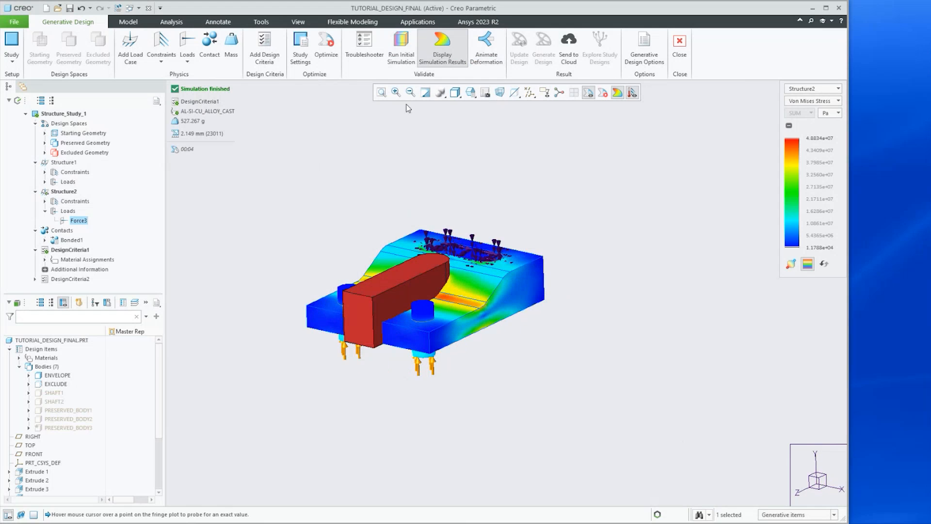
pyautogui.click(447, 51)
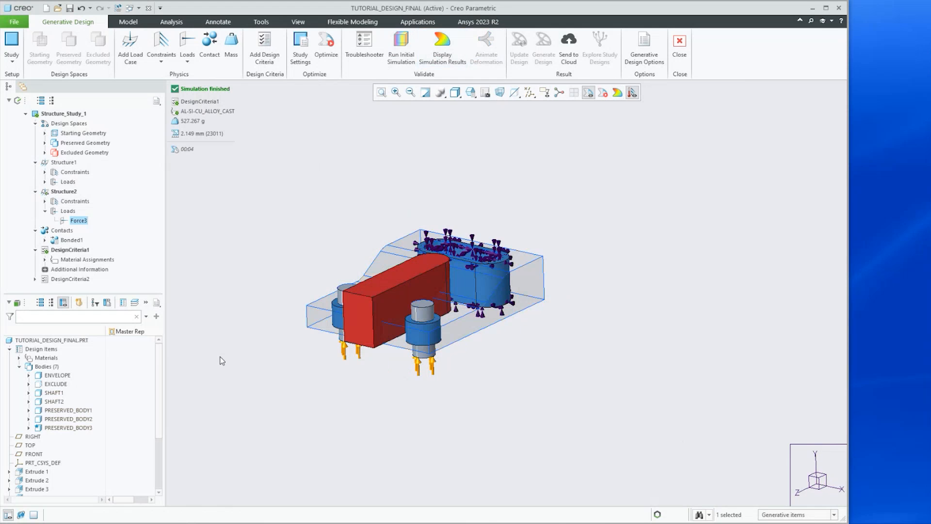
pyautogui.click(326, 50)
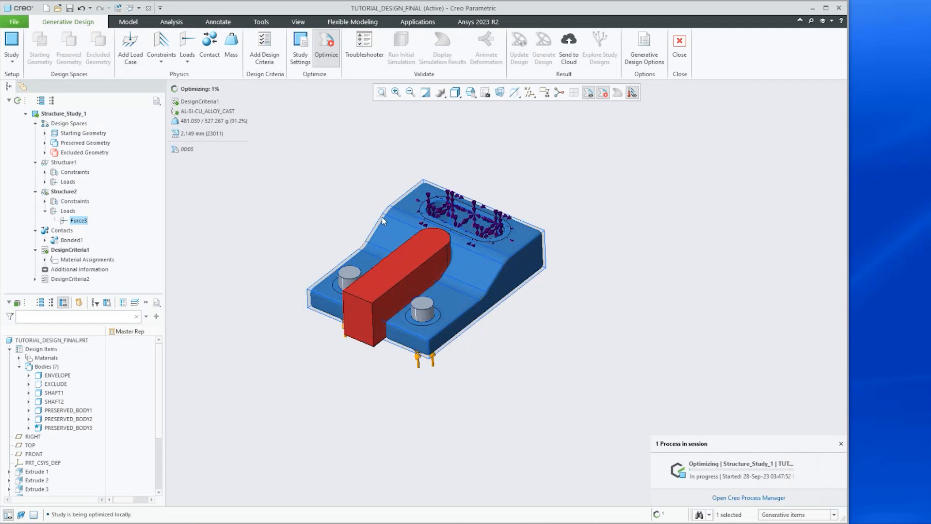
pyautogui.scroll(2, 382, 217)
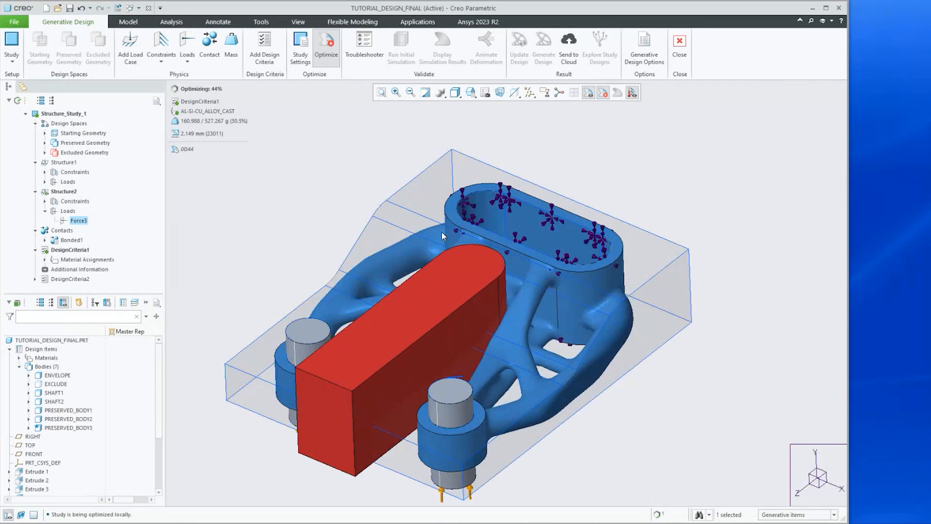
pyautogui.moveTo(462, 288)
pyautogui.mouseDown(button='middle')
pyautogui.moveTo(511, 345)
pyautogui.moveTo(460, 333)
pyautogui.moveTo(460, 293)
pyautogui.moveTo(474, 270)
pyautogui.moveTo(488, 308)
pyautogui.moveTo(464, 317)
pyautogui.mouseUp(button='middle')
pyautogui.scroll(2, 465, 317)
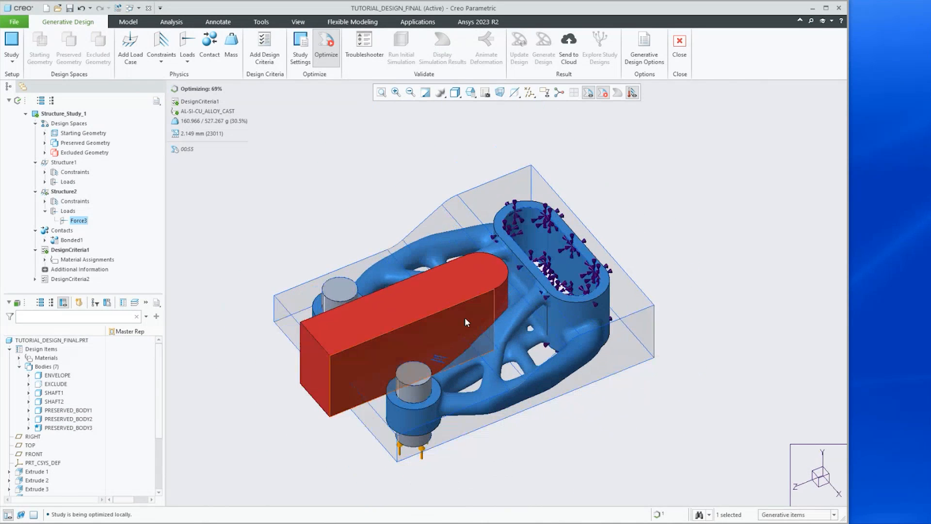
pyautogui.scroll(-1, 492, 361)
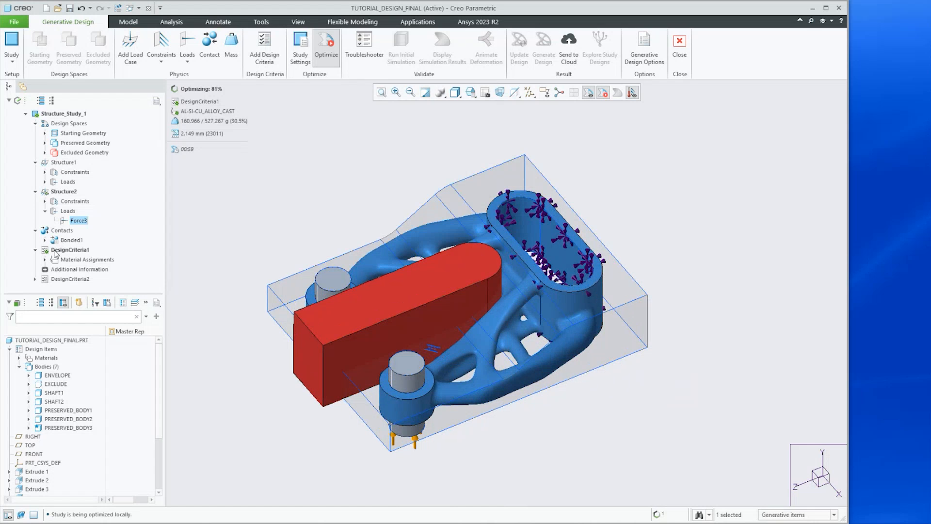
pyautogui.moveTo(361, 324)
pyautogui.mouseDown(button='middle')
pyautogui.moveTo(376, 322)
pyautogui.moveTo(362, 322)
pyautogui.moveTo(326, 270)
pyautogui.moveTo(315, 310)
pyautogui.moveTo(373, 335)
pyautogui.mouseUp(button='middle')
pyautogui.scroll(1, 372, 334)
# Display the optimized design's simulation results and play its animated deformation
pyautogui.click(442, 48)
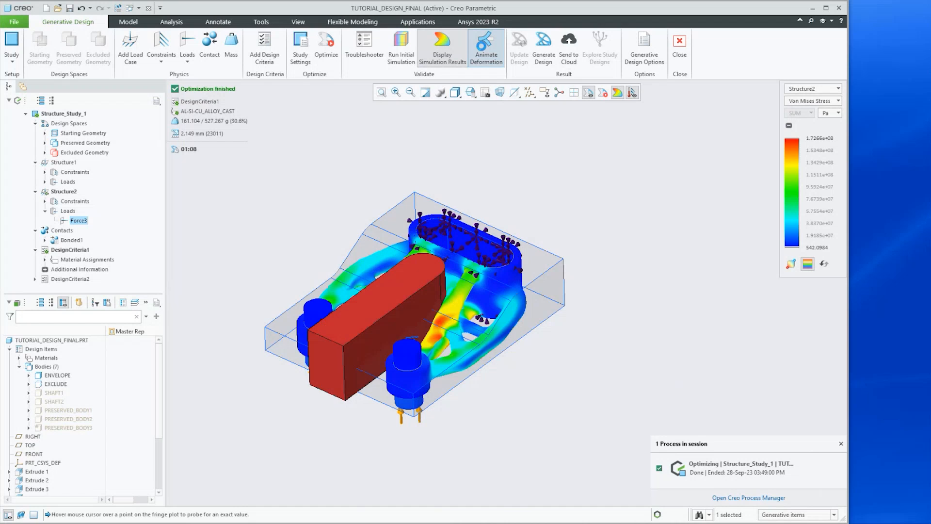
pyautogui.click(481, 47)
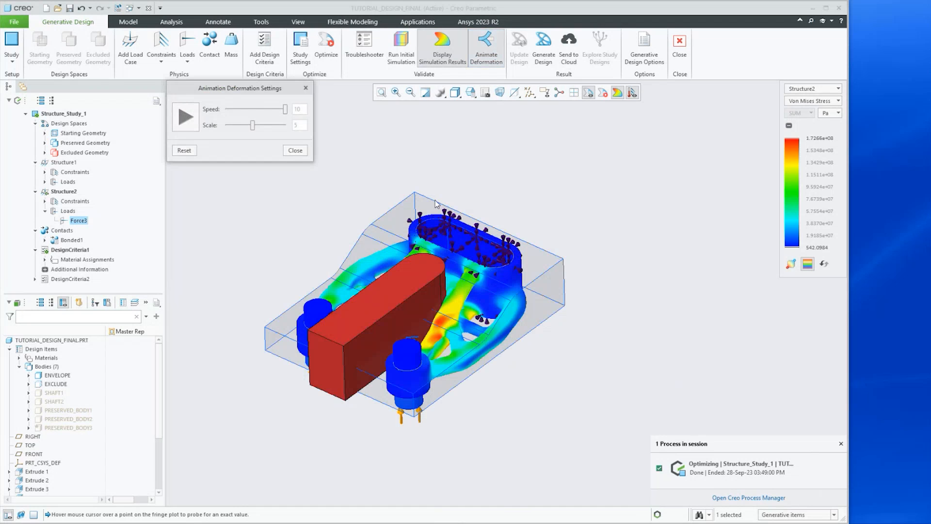
pyautogui.click(183, 118)
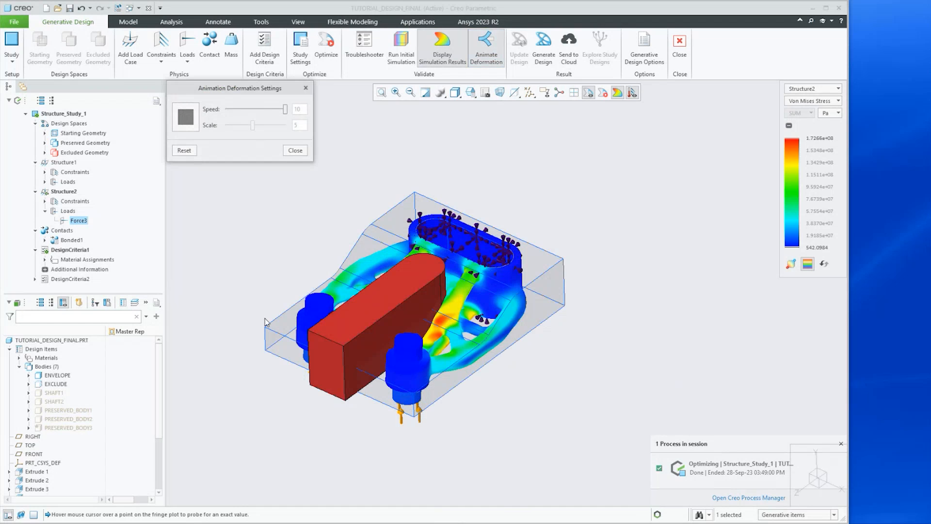
pyautogui.scroll(-2, 376, 318)
pyautogui.moveTo(376, 319); pyautogui.dragTo(412, 301, button='middle')
pyautogui.hotkey('ctrl', 'd')
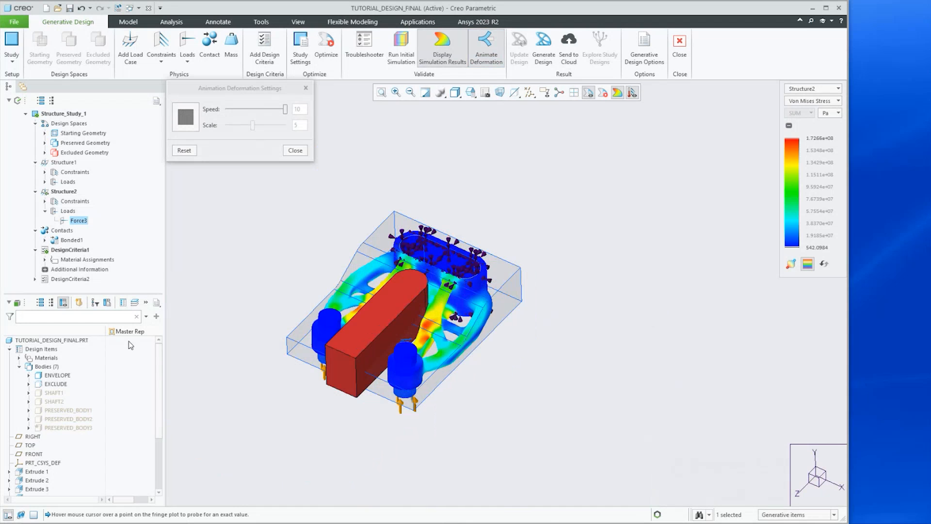
# Hide the EXCLUDE body to view the optimized shape unobstructed
pyautogui.rightClick(49, 385)
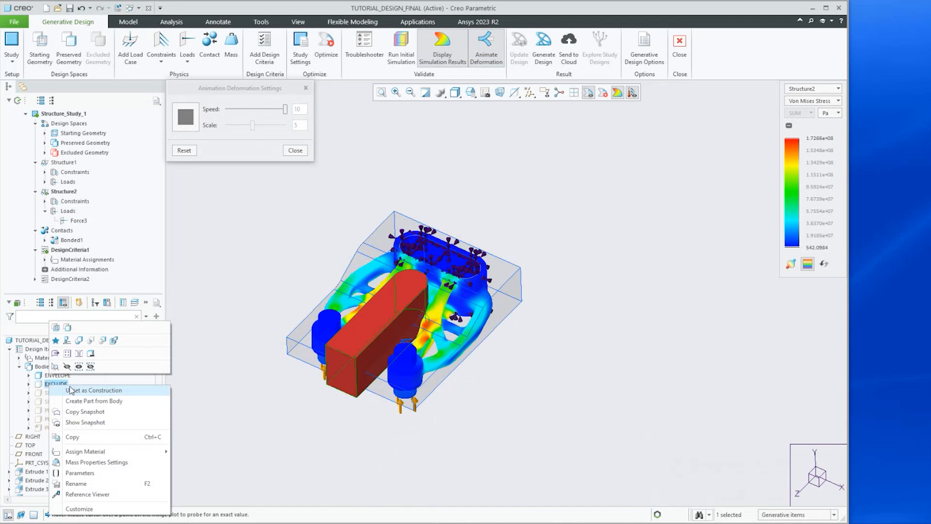
pyautogui.click(68, 367)
pyautogui.moveTo(338, 335)
pyautogui.mouseDown(button='middle')
pyautogui.moveTo(350, 308)
pyautogui.moveTo(342, 355)
pyautogui.mouseUp(button='middle')
pyautogui.scroll(-5, 373, 293)
pyautogui.moveTo(383, 299)
pyautogui.mouseDown(button='middle')
pyautogui.moveTo(400, 282)
pyautogui.moveTo(361, 269)
pyautogui.moveTo(404, 341)
pyautogui.moveTo(359, 317)
pyautogui.mouseUp(button='middle')
pyautogui.hotkey('ctrl', 'd')
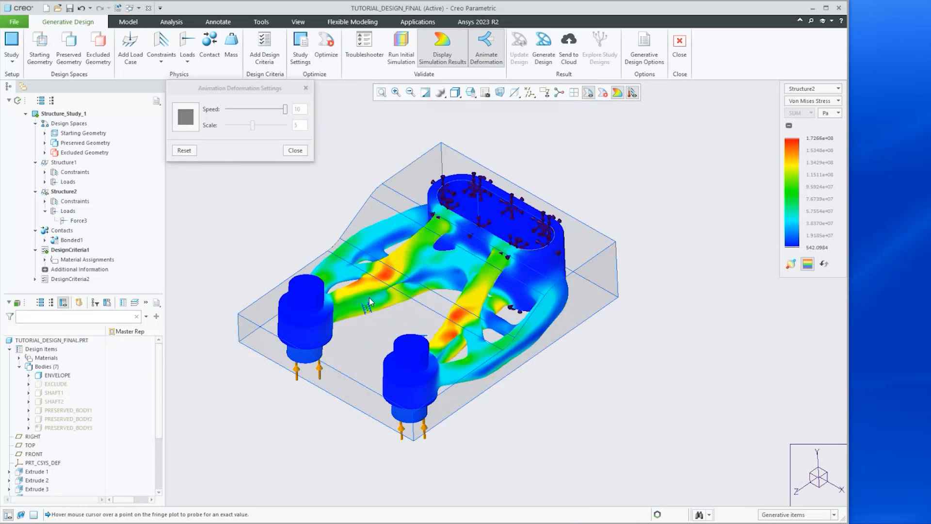
# Switch the displayed results to the Structure1 load case
pyautogui.scroll(2, 368, 295)
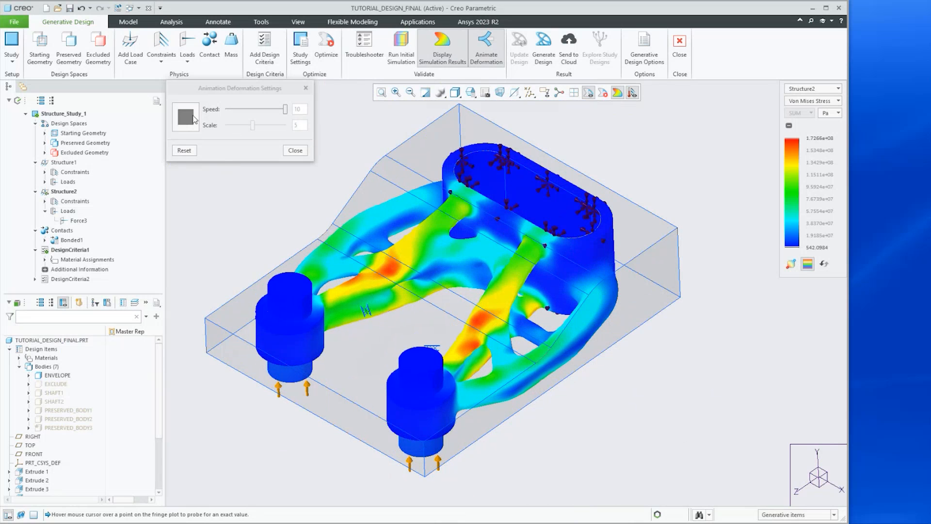
pyautogui.click(795, 90)
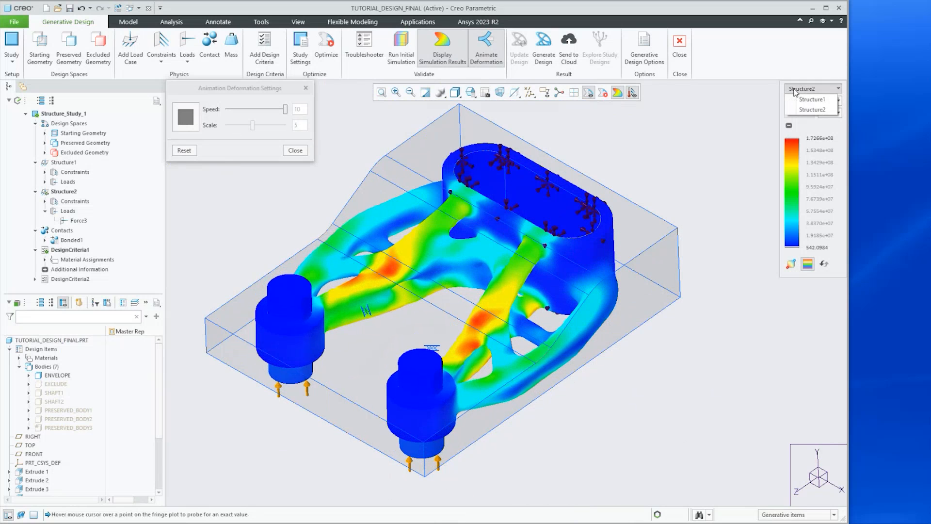
pyautogui.click(805, 99)
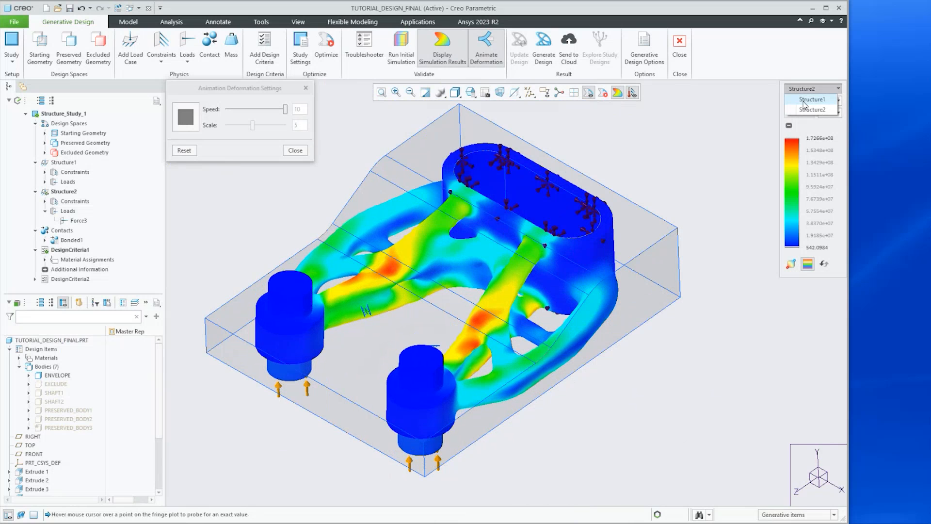
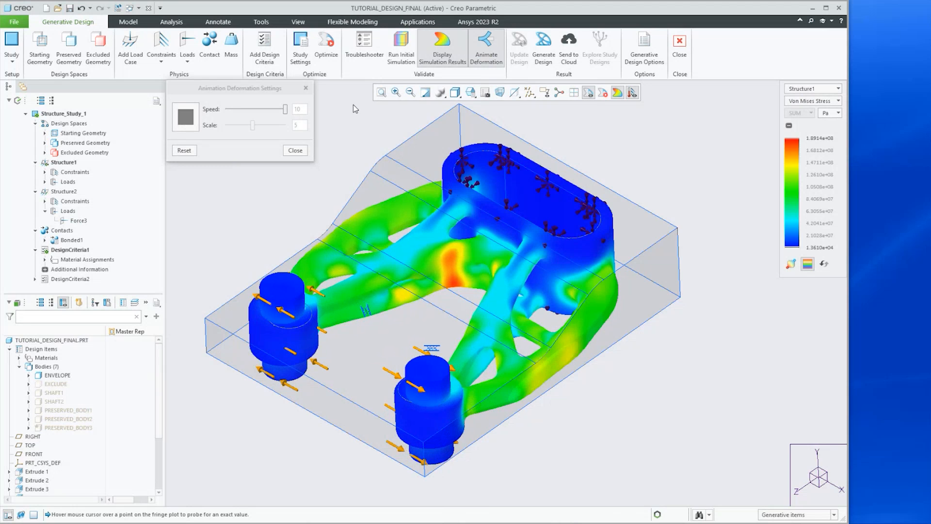
# Close the animation settings and generate the optimized design geometry into the current part
pyautogui.click(305, 89)
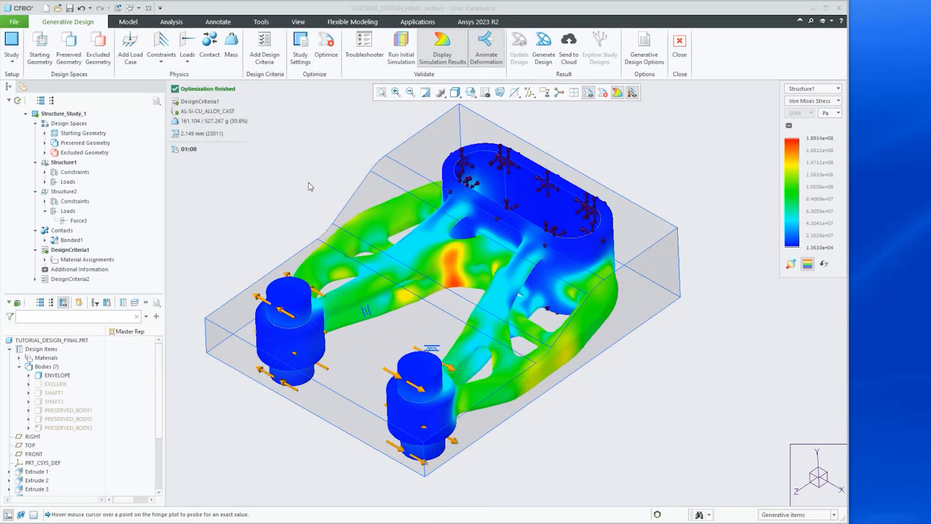
pyautogui.click(541, 48)
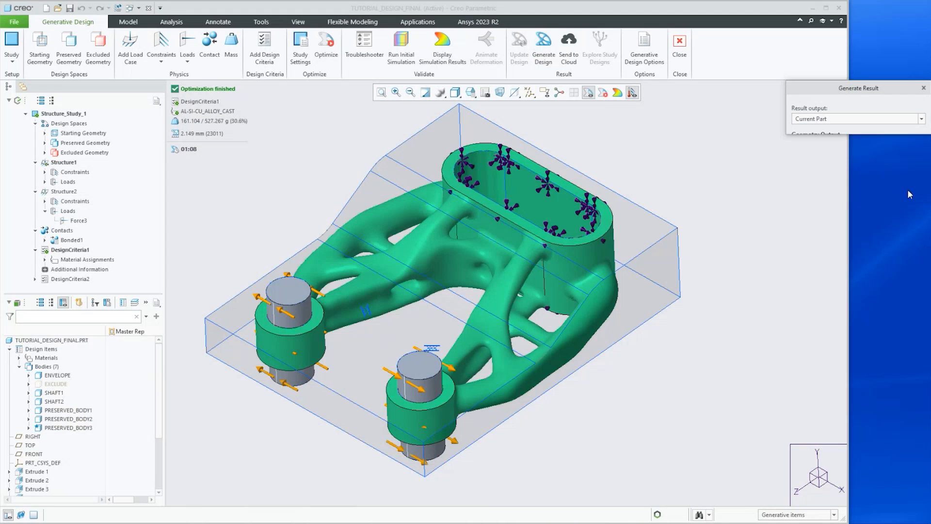
pyautogui.click(909, 191)
pyautogui.scroll(5, 182, 221)
pyautogui.scroll(-5, 217, 291)
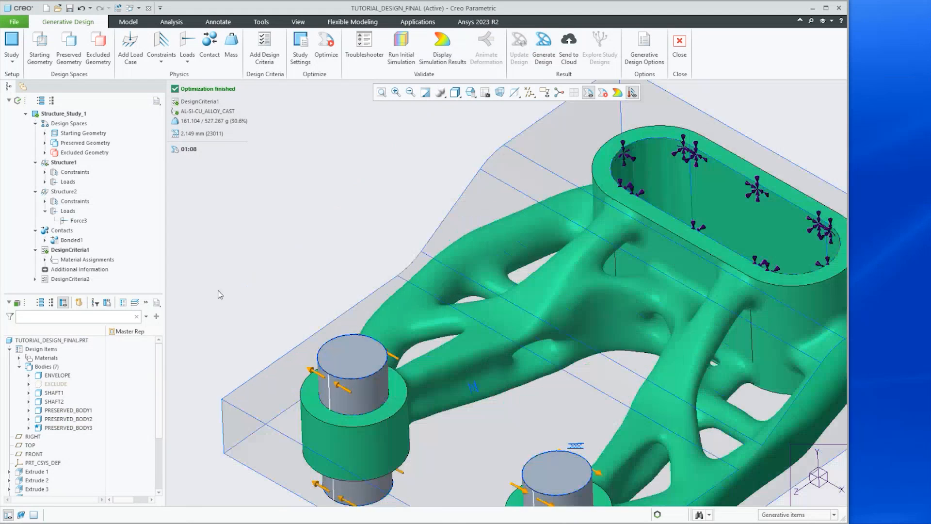
# Activate DesignCriteria2 and open its design criteria to review goals and constraints, cancelling without changes
pyautogui.click(61, 280)
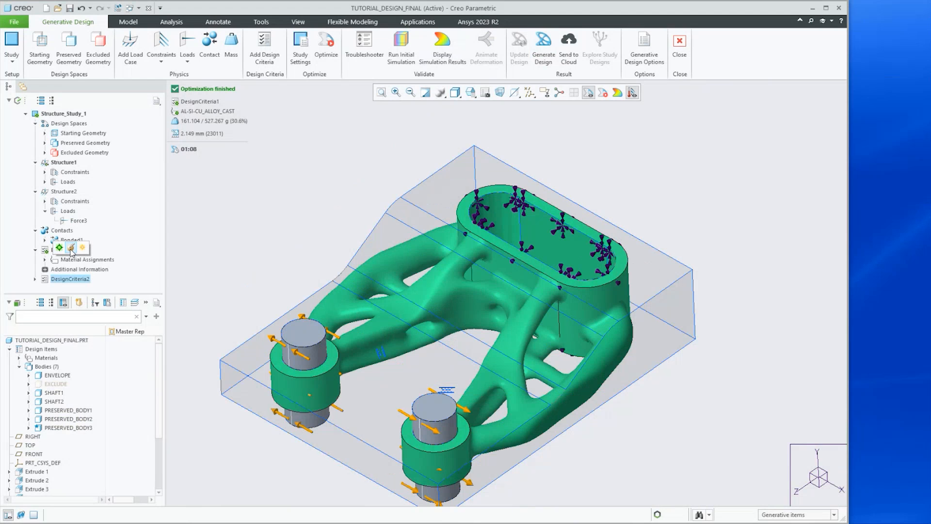
pyautogui.click(71, 248)
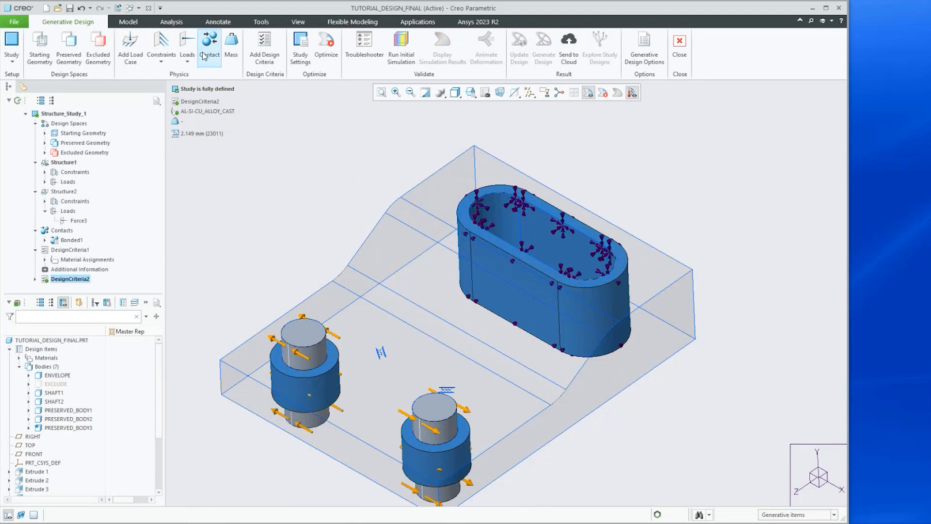
pyautogui.click(54, 280)
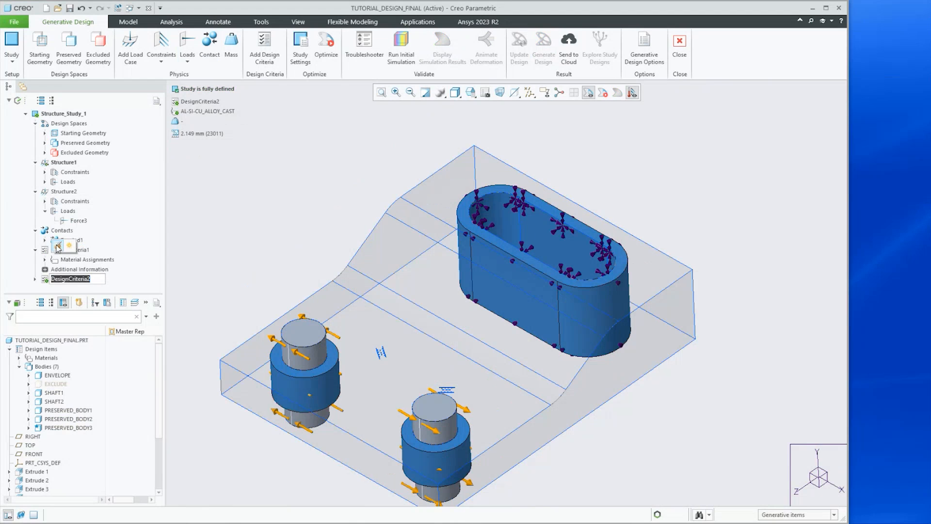
pyautogui.click(59, 246)
pyautogui.moveTo(708, 109); pyautogui.dragTo(393, 115)
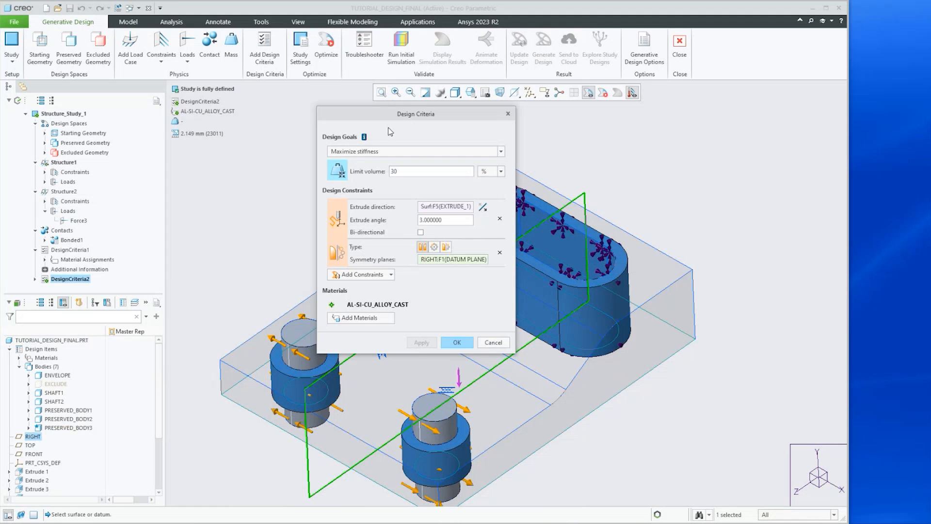
pyautogui.moveTo(362, 114); pyautogui.dragTo(459, 135)
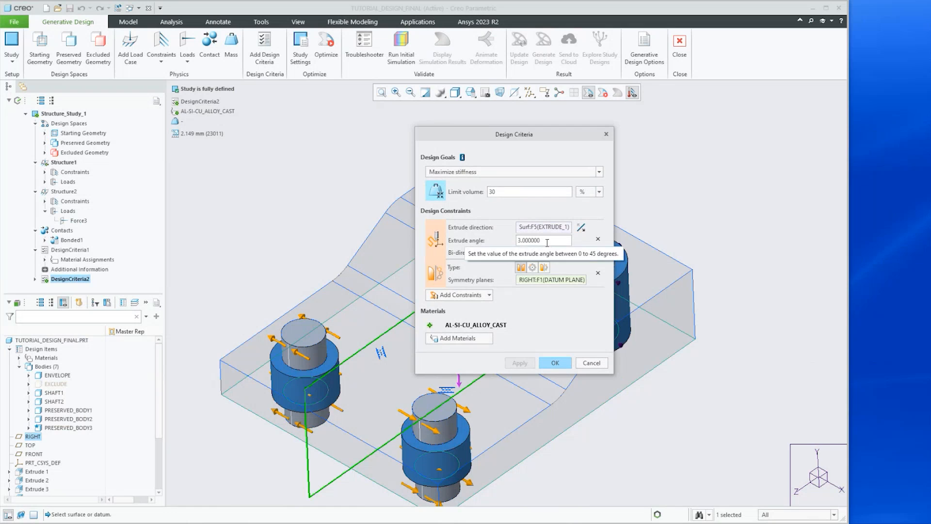
pyautogui.click(591, 363)
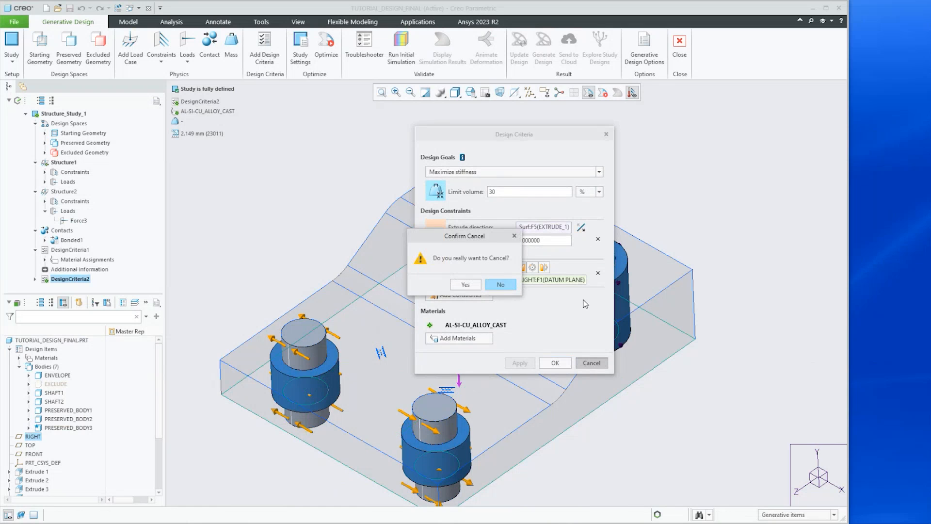
pyautogui.click(465, 285)
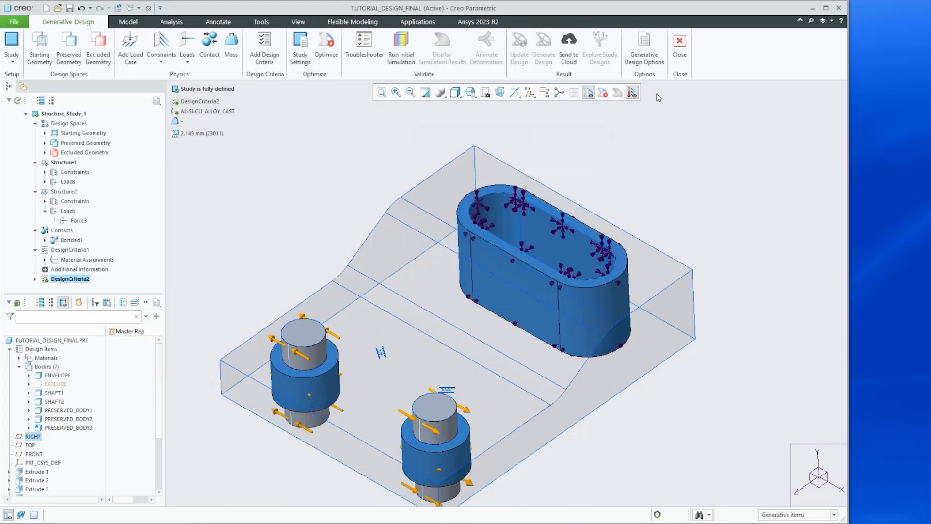
# Exit Generative Design and open the part tutorial_design_opt1.prt
pyautogui.click(679, 45)
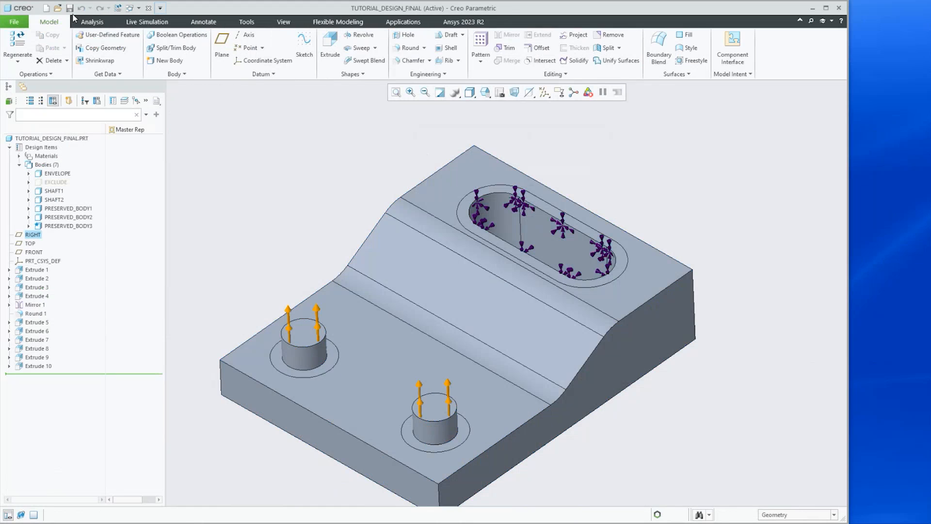
pyautogui.click(59, 8)
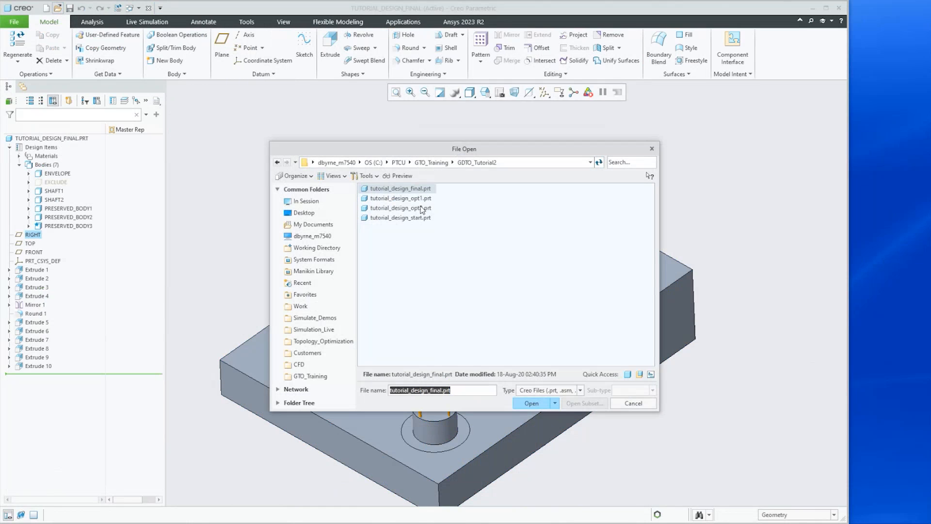
pyautogui.click(399, 207)
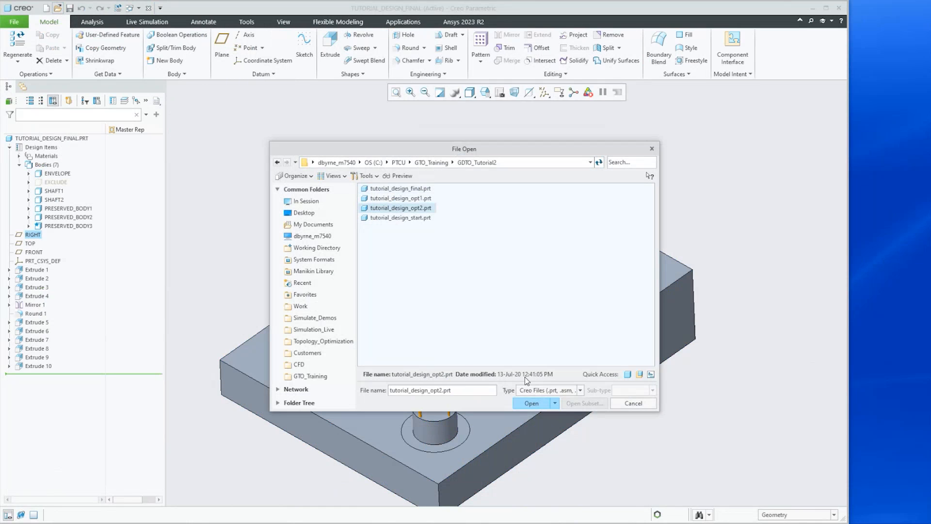
pyautogui.click(528, 404)
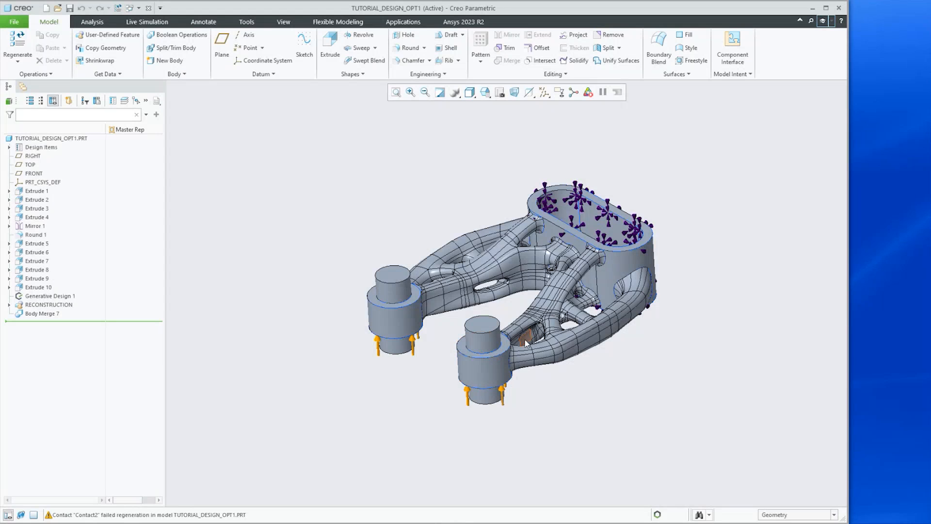
pyautogui.moveTo(526, 340); pyautogui.dragTo(549, 299, button='middle')
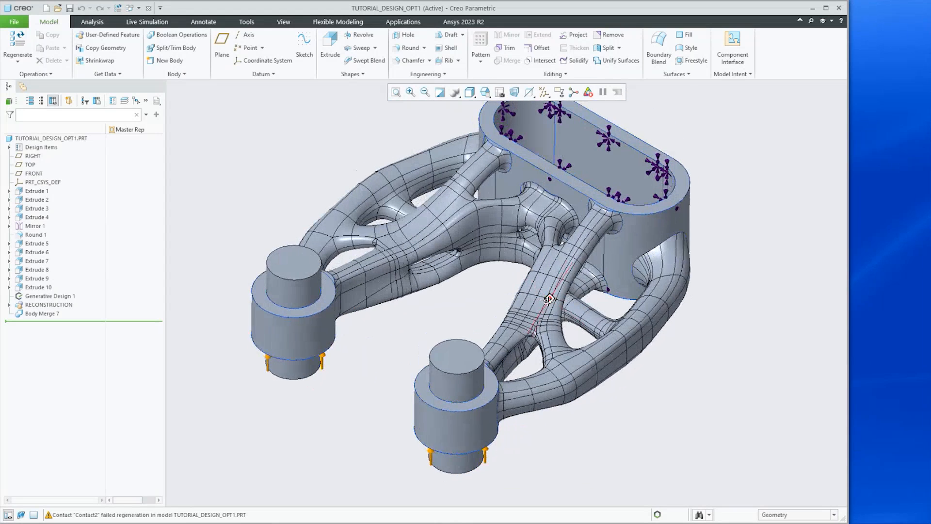
# Reset to the standard orientation, run Live Simulation on the opt1 part and animate its deformation
pyautogui.hotkey('ctrl', 'd')
pyautogui.click(147, 22)
pyautogui.click(51, 44)
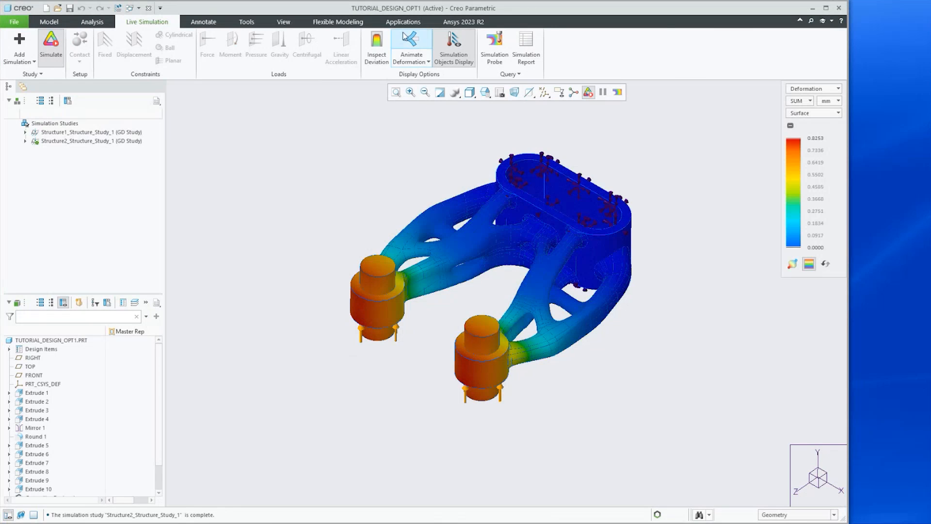
pyautogui.click(411, 42)
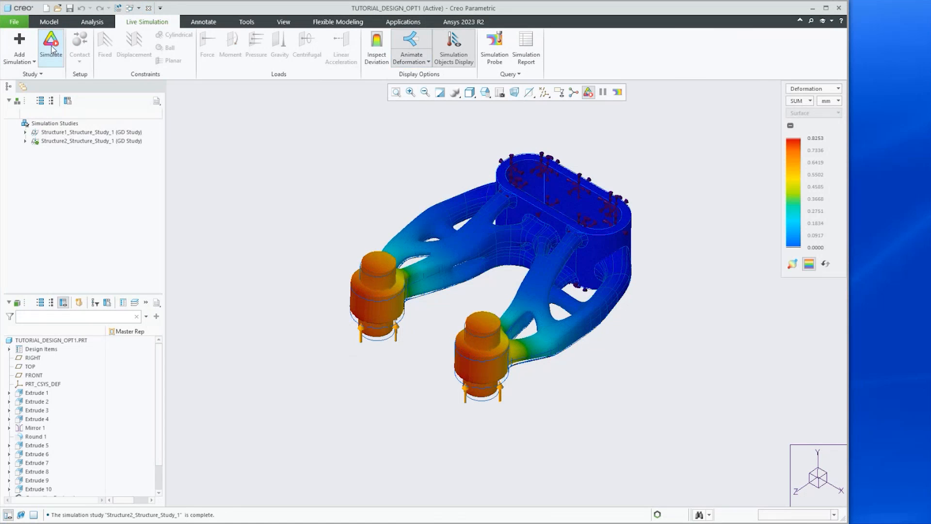
# Close the opt1 window and open the part tutorial_design_opt2.prt
pyautogui.click(151, 10)
pyautogui.click(149, 8)
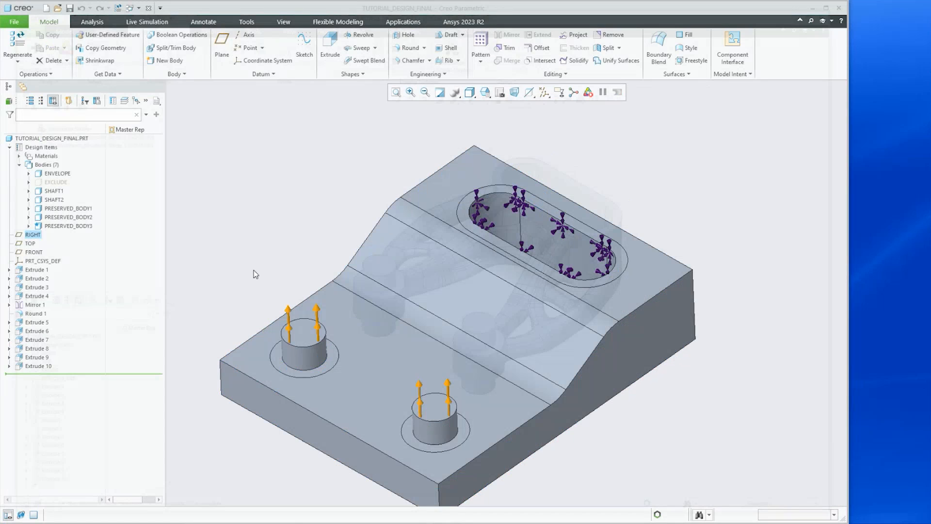
pyautogui.click(58, 10)
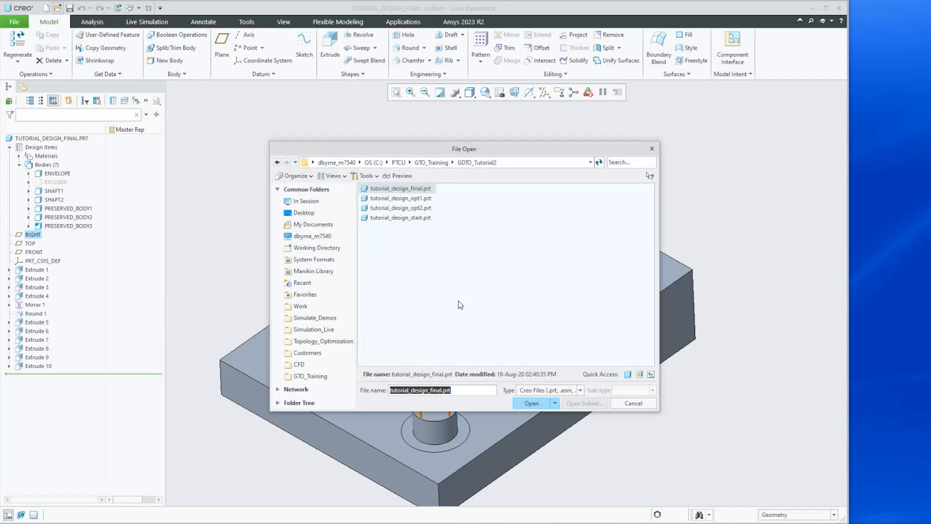
pyautogui.click(379, 208)
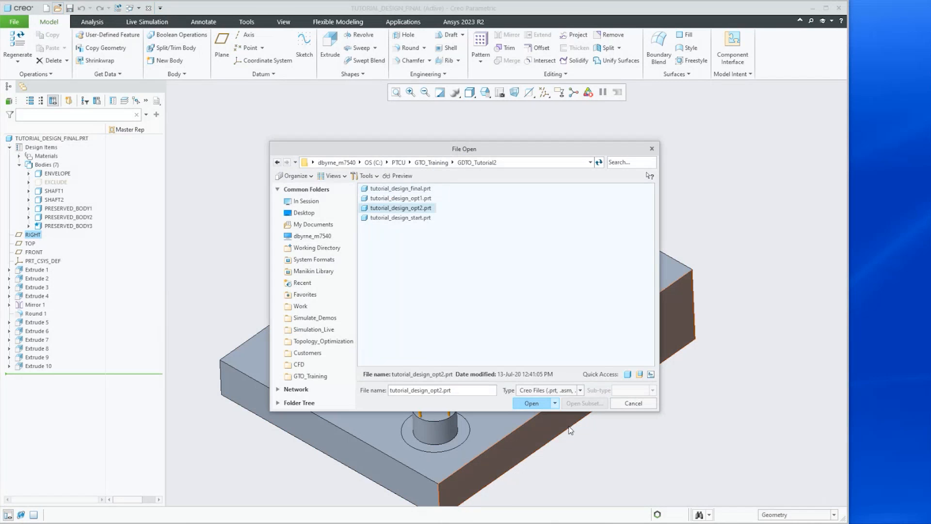
pyautogui.click(529, 404)
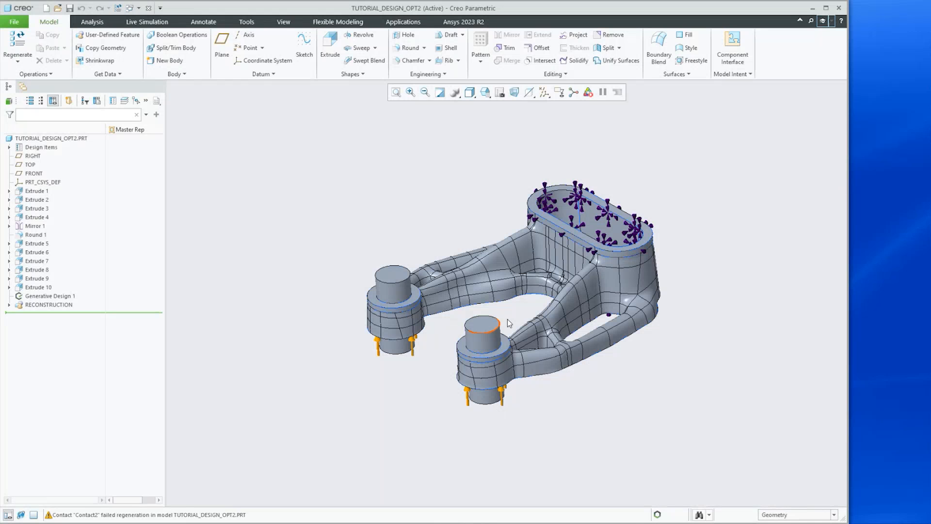
pyautogui.moveTo(494, 406); pyautogui.dragTo(551, 387, button='middle')
pyautogui.scroll(-4, 432, 307)
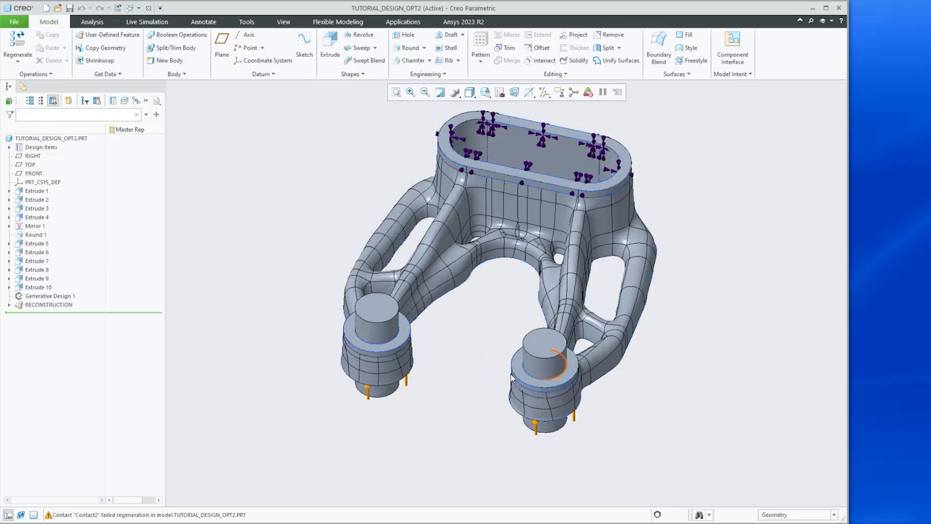
# Inspect the opt2 optimized bracket geometry from different angles and zoom levels
pyautogui.moveTo(408, 319)
pyautogui.mouseDown(button='middle')
pyautogui.moveTo(409, 307)
pyautogui.moveTo(407, 332)
pyautogui.mouseUp(button='middle')
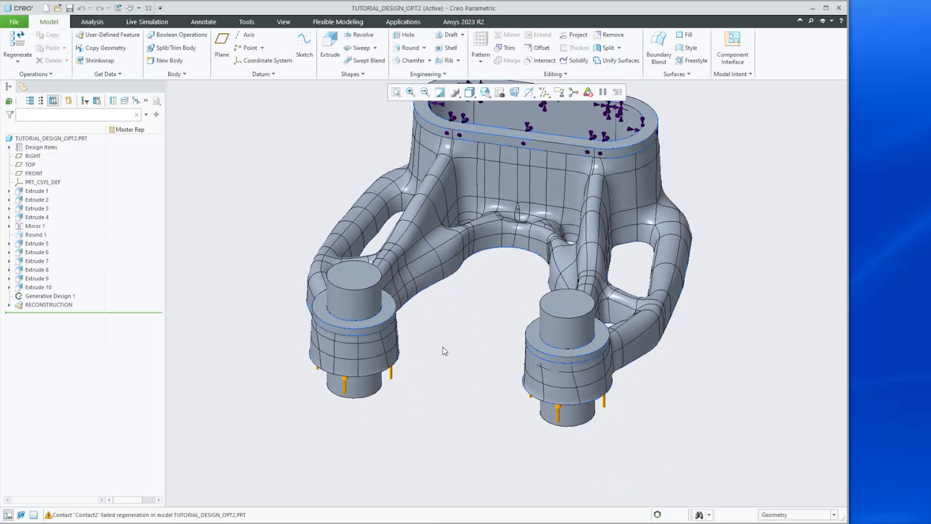
pyautogui.moveTo(443, 372)
pyautogui.mouseDown(button='middle')
pyautogui.moveTo(430, 356)
pyautogui.moveTo(435, 362)
pyautogui.mouseUp(button='middle')
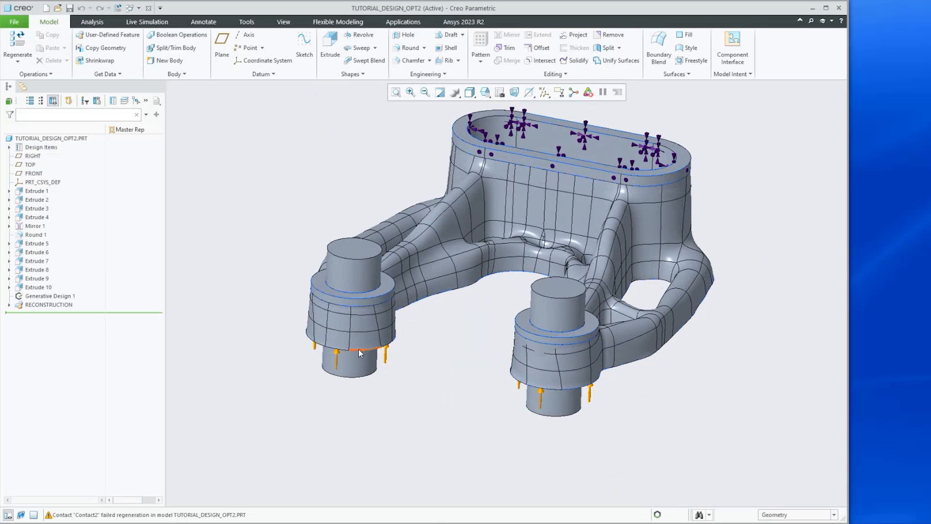
pyautogui.scroll(5, 338, 334)
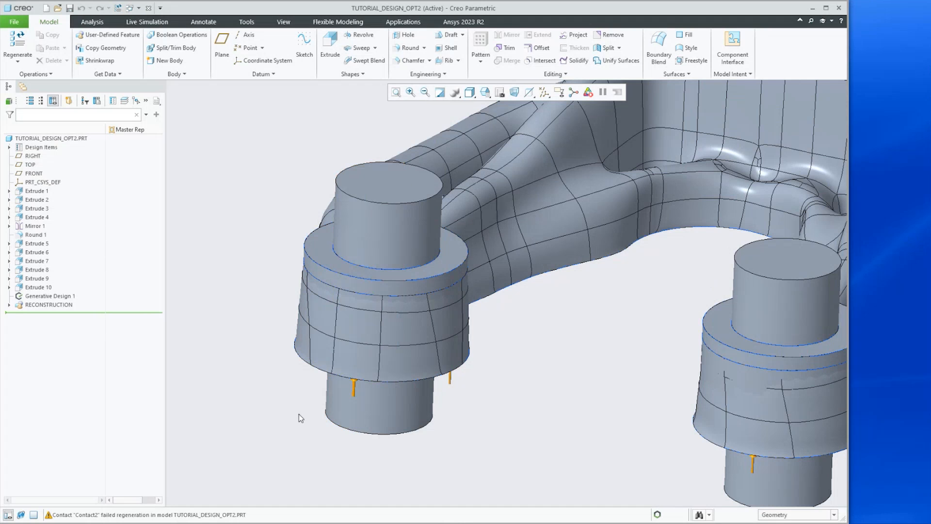
pyautogui.scroll(-3, 299, 414)
pyautogui.scroll(-2, 432, 410)
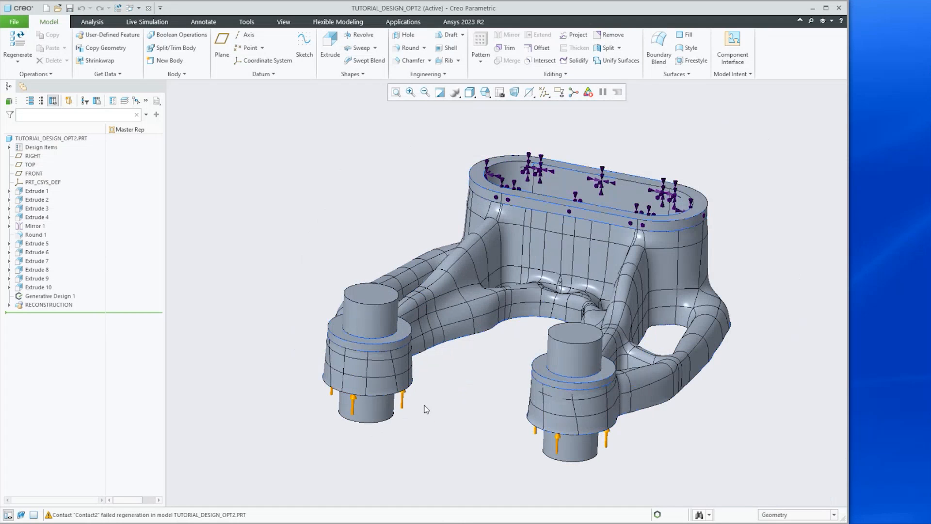
pyautogui.scroll(2, 720, 432)
pyautogui.moveTo(723, 428); pyautogui.dragTo(705, 417, button='middle')
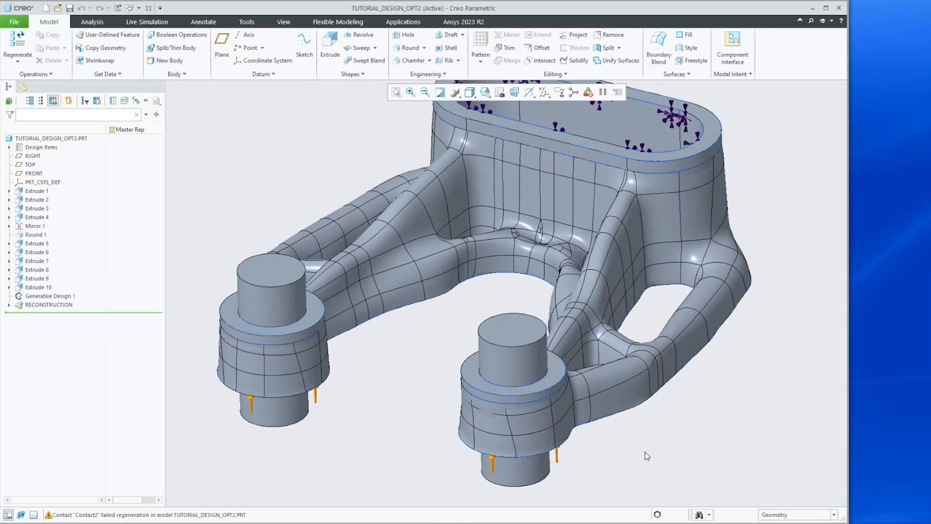
pyautogui.scroll(-3, 744, 318)
pyautogui.scroll(1, 751, 341)
pyautogui.scroll(-1, 400, 339)
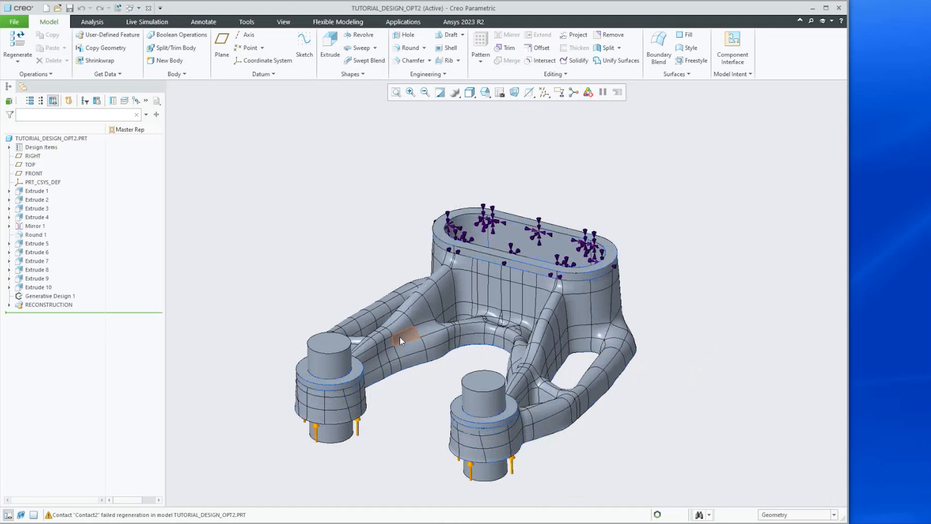
# Close the open model windows and set the working directory to the Modal folder under GTO_Training
pyautogui.click(149, 8)
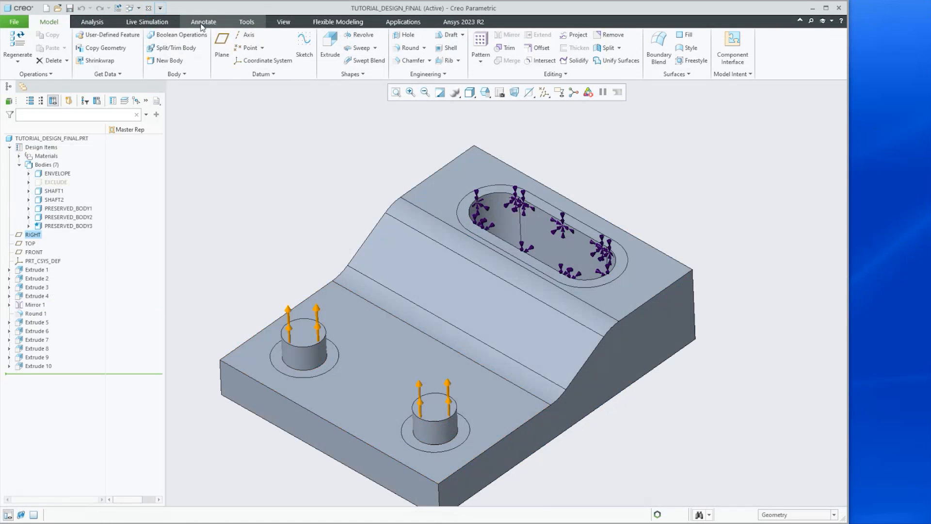
pyautogui.click(149, 8)
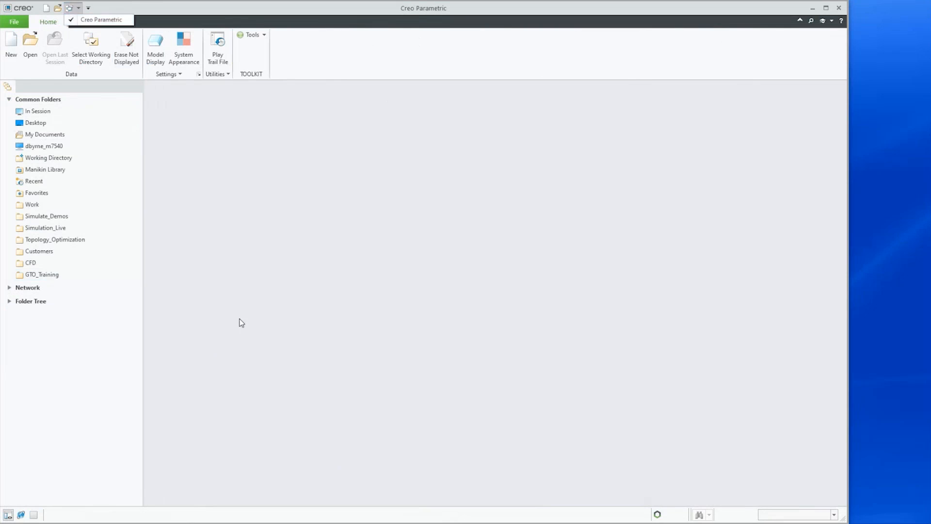
pyautogui.click(33, 276)
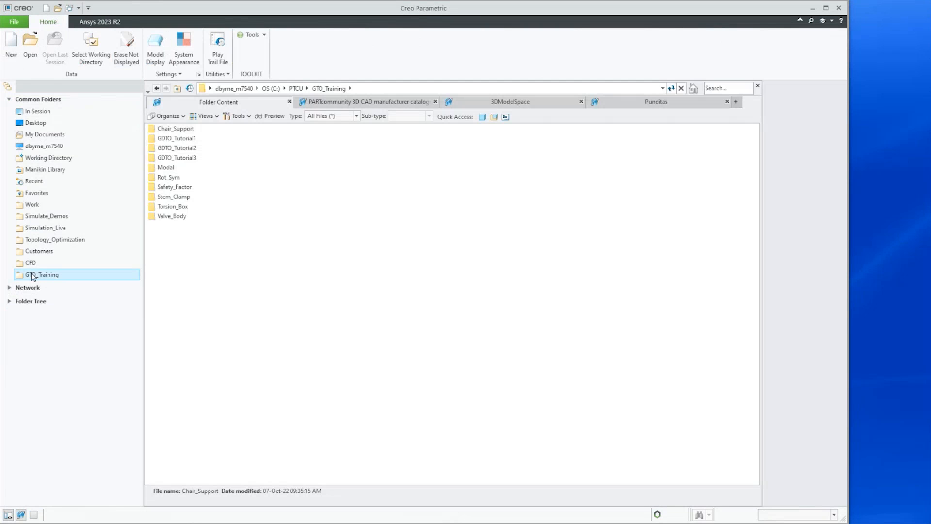
pyautogui.click(158, 170)
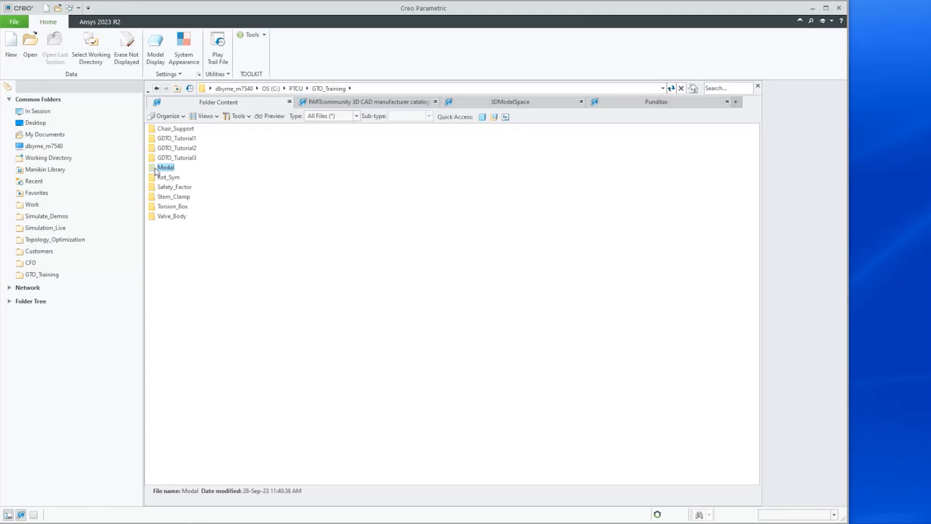
pyautogui.rightClick(154, 170)
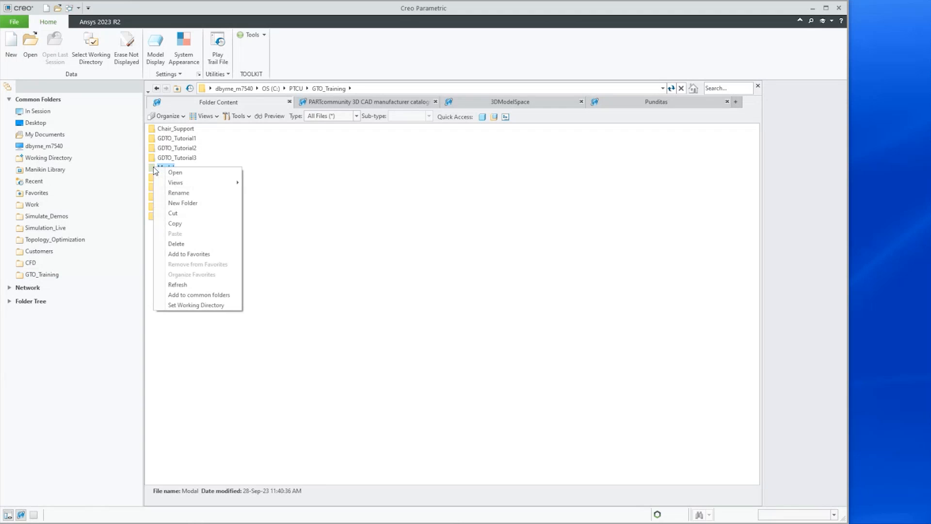
pyautogui.click(208, 304)
# Open the modal demo part from the Modal working directory
pyautogui.click(39, 49)
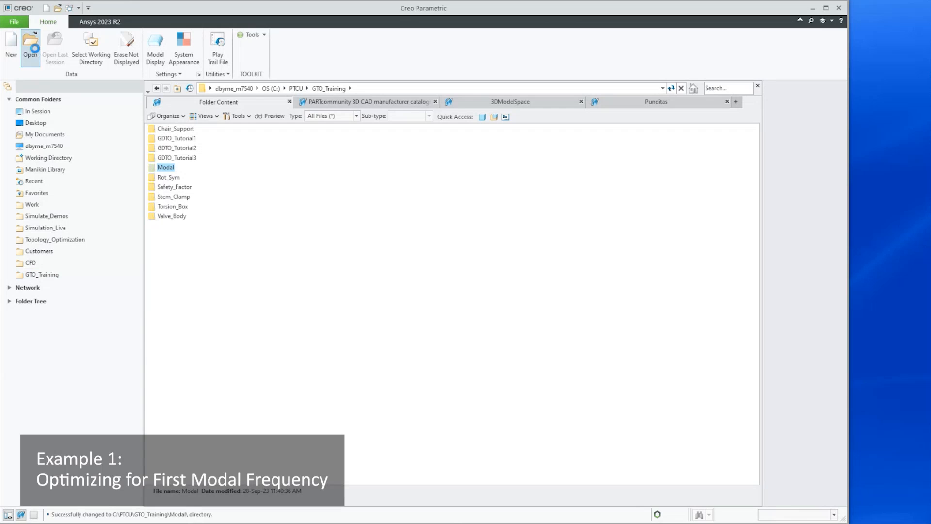
pyautogui.click(528, 402)
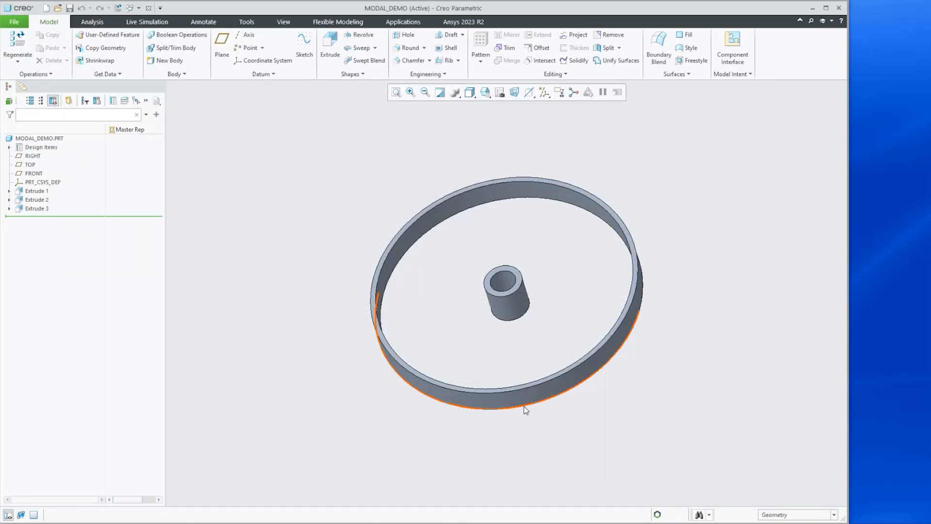
# Expand the part's bodies and select Body 1, Body 2 and EXCLUDE in turn to identify each body
pyautogui.moveTo(522, 325)
pyautogui.mouseDown(button='middle')
pyautogui.moveTo(545, 262)
pyautogui.moveTo(532, 324)
pyautogui.moveTo(524, 291)
pyautogui.moveTo(532, 322)
pyautogui.moveTo(522, 326)
pyautogui.mouseUp(button='middle')
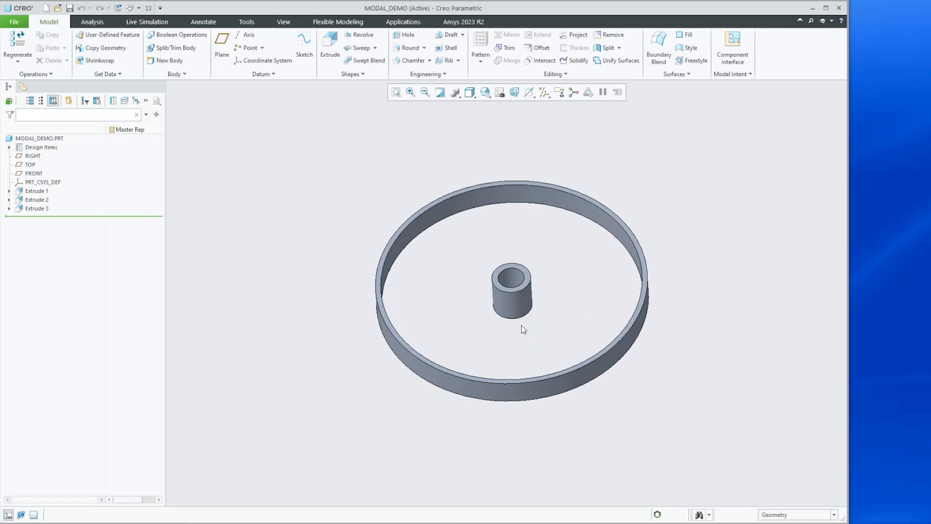
pyautogui.hotkey('ctrl', 'd')
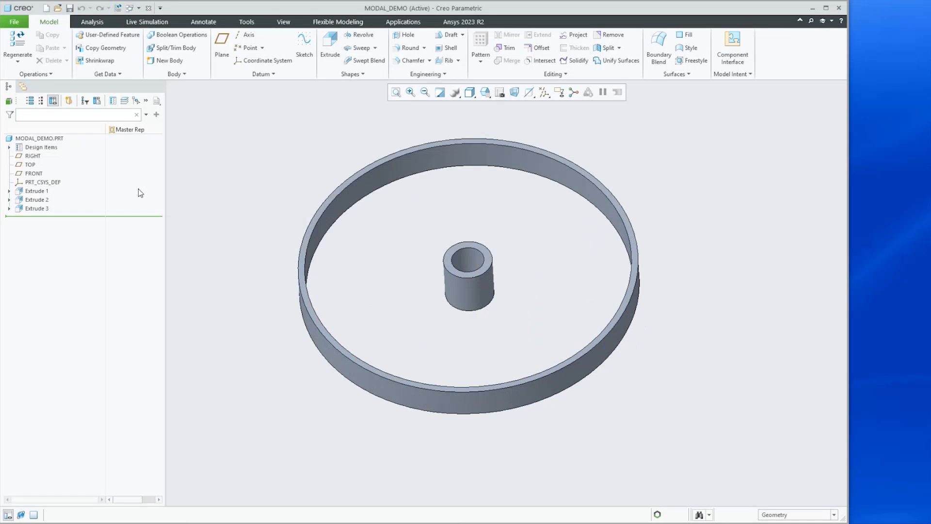
pyautogui.click(9, 147)
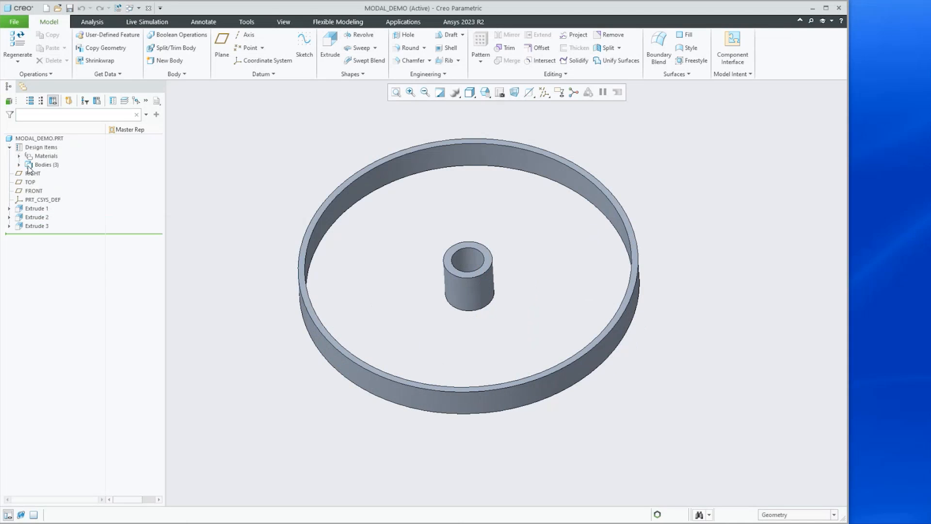
pyautogui.click(20, 166)
pyautogui.click(46, 175)
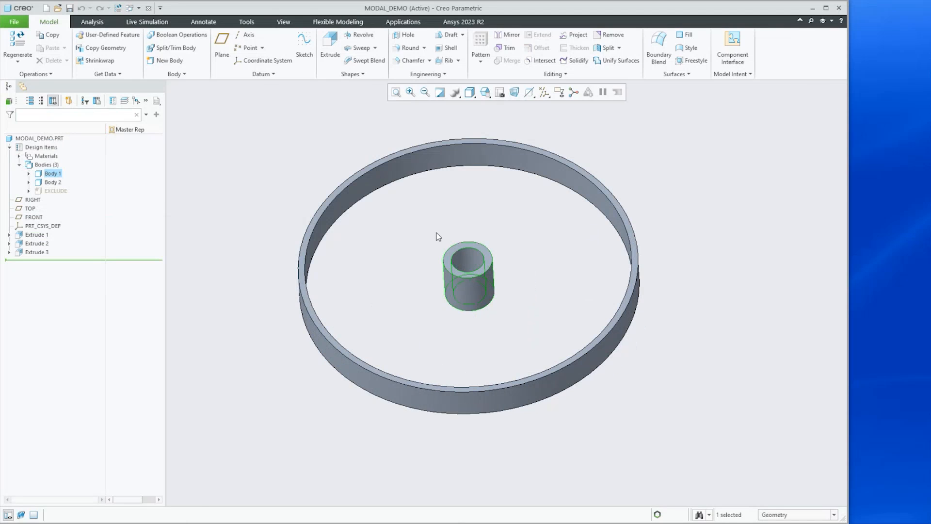
pyautogui.scroll(-4, 442, 240)
pyautogui.scroll(3, 428, 244)
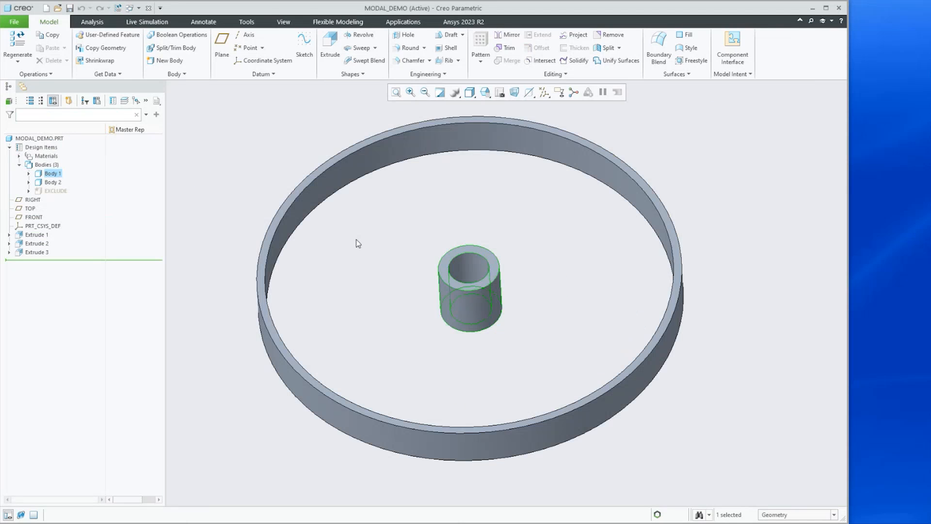
pyautogui.click(46, 183)
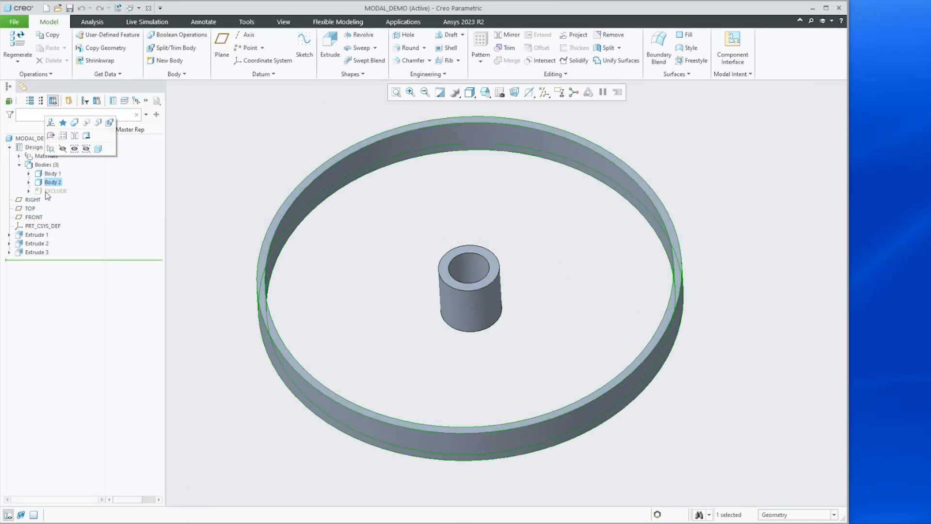
pyautogui.click(48, 191)
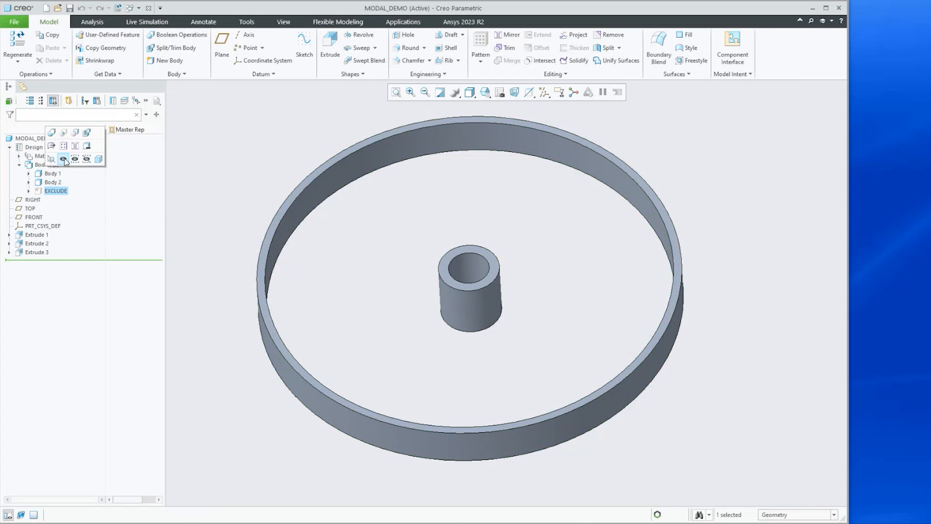
# Unhide the EXCLUDE body so the central shaft appears in the model
pyautogui.click(63, 160)
pyautogui.moveTo(363, 216); pyautogui.dragTo(370, 163, button='middle')
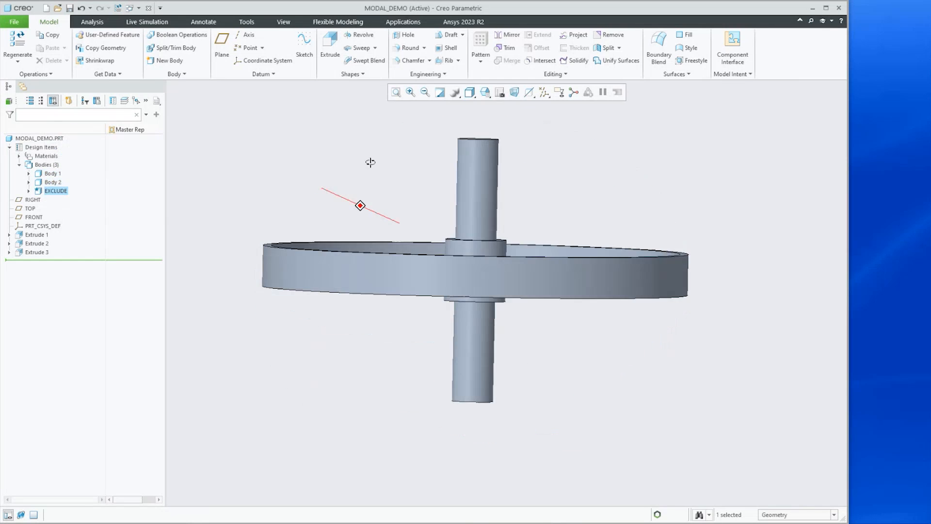
pyautogui.hotkey('ctrl', 'd')
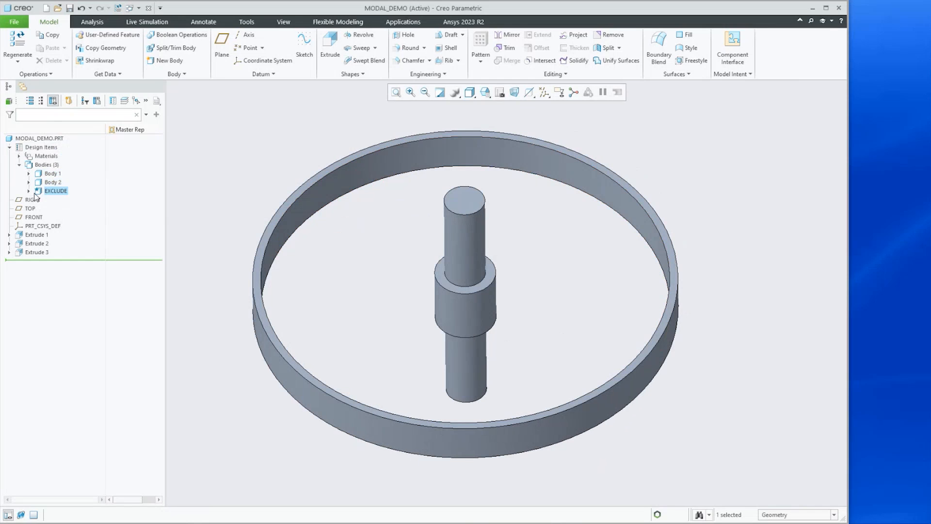
pyautogui.doubleClick(48, 191)
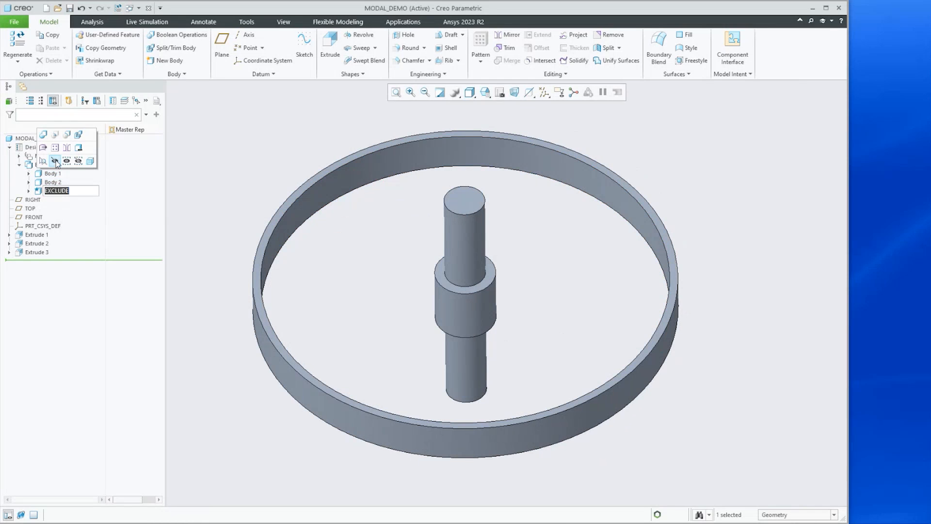
pyautogui.press('Return')
# Inspect the wheel model with the EXCLUDE shaft from different angles and zoom levels
pyautogui.moveTo(493, 272); pyautogui.dragTo(483, 290, button='middle')
pyautogui.scroll(3, 470, 288)
pyautogui.scroll(-2, 470, 288)
pyautogui.scroll(3, 470, 287)
pyautogui.moveTo(469, 264)
pyautogui.mouseDown(button='middle')
pyautogui.moveTo(463, 224)
pyautogui.moveTo(468, 330)
pyautogui.mouseUp(button='middle')
pyautogui.scroll(-5, 461, 310)
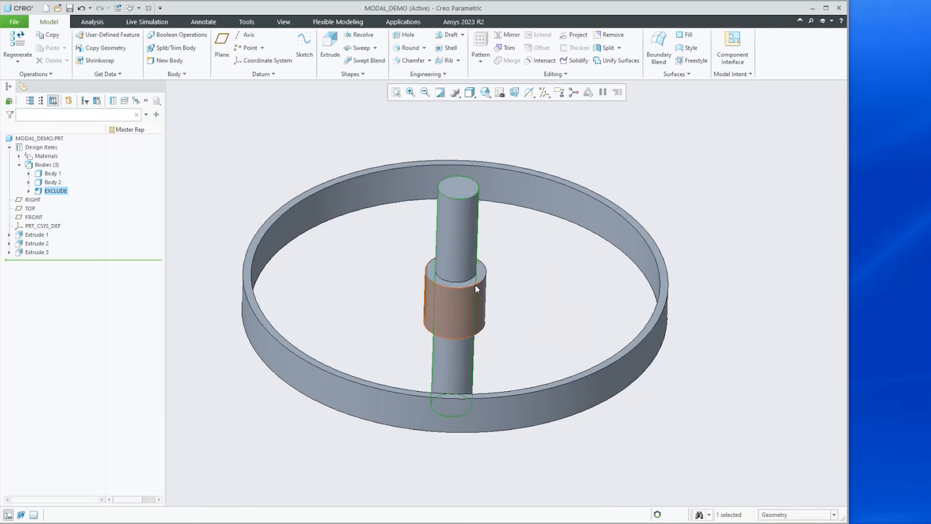
pyautogui.scroll(2, 473, 283)
pyautogui.scroll(-2, 473, 283)
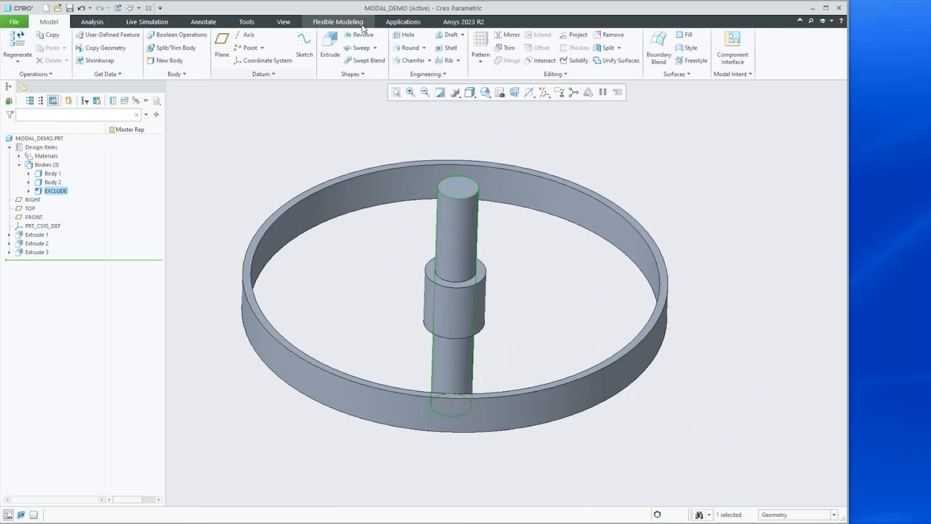
# Open Generative Design to load the modal study on this part
pyautogui.click(417, 26)
pyautogui.click(62, 56)
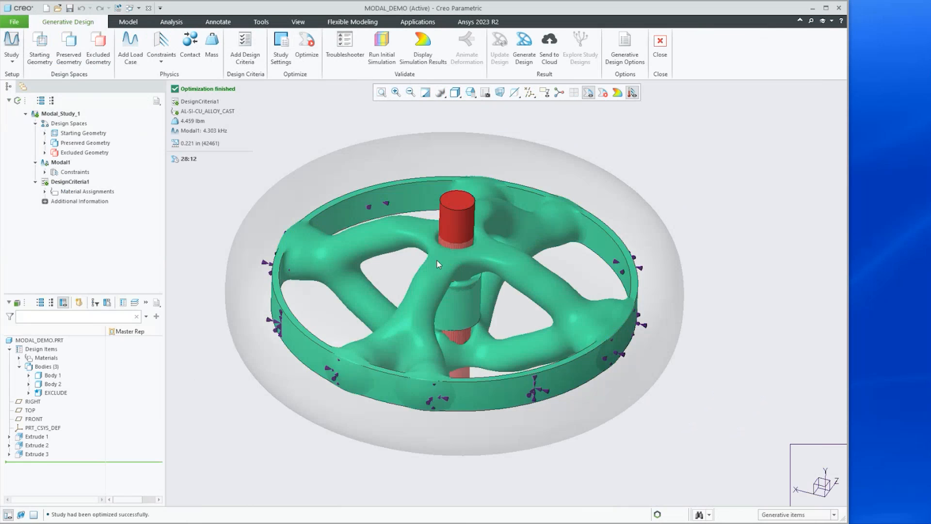
pyautogui.moveTo(437, 262)
pyautogui.mouseDown(button='middle')
pyautogui.moveTo(439, 271)
pyautogui.moveTo(439, 228)
pyautogui.moveTo(429, 249)
pyautogui.mouseUp(button='middle')
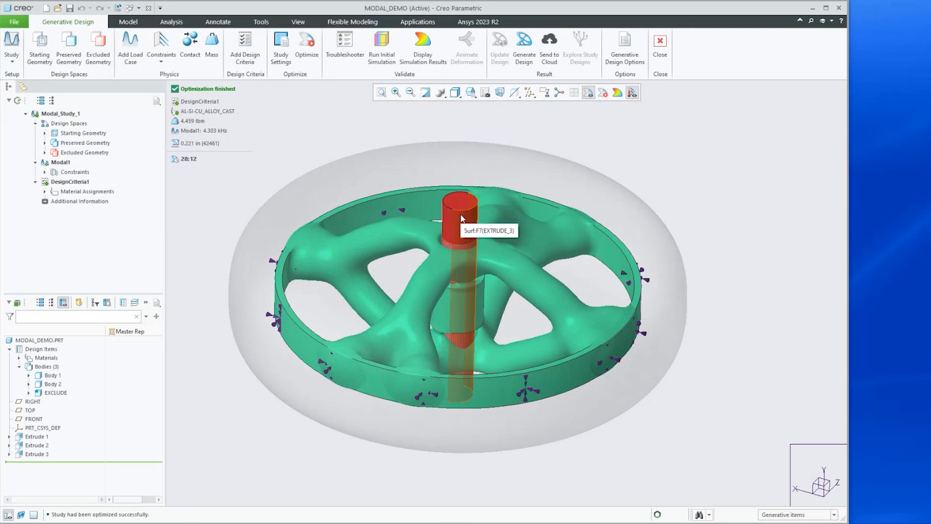
# Inspect the optimized wheel design from different angles and zoom levels
pyautogui.moveTo(467, 236)
pyautogui.mouseDown(button='middle')
pyautogui.moveTo(465, 223)
pyautogui.moveTo(461, 286)
pyautogui.mouseUp(button='middle')
pyautogui.scroll(1, 463, 272)
pyautogui.scroll(-5, 457, 223)
pyautogui.moveTo(447, 227)
pyautogui.mouseDown(button='middle')
pyautogui.moveTo(457, 230)
pyautogui.moveTo(438, 231)
pyautogui.moveTo(450, 215)
pyautogui.moveTo(446, 190)
pyautogui.mouseUp(button='middle')
pyautogui.scroll(5, 446, 190)
pyautogui.moveTo(452, 306)
pyautogui.mouseDown(button='middle')
pyautogui.moveTo(449, 259)
pyautogui.moveTo(454, 310)
pyautogui.mouseUp(button='middle')
pyautogui.scroll(2, 456, 313)
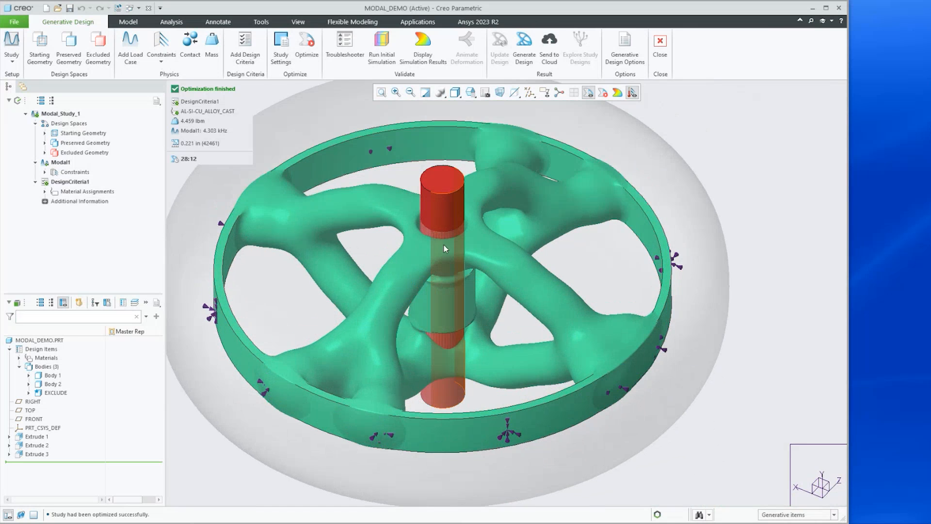
pyautogui.moveTo(496, 290); pyautogui.dragTo(484, 255, button='middle')
pyautogui.scroll(-2, 444, 289)
pyautogui.scroll(2, 453, 373)
pyautogui.moveTo(444, 261); pyautogui.dragTo(458, 313, button='middle')
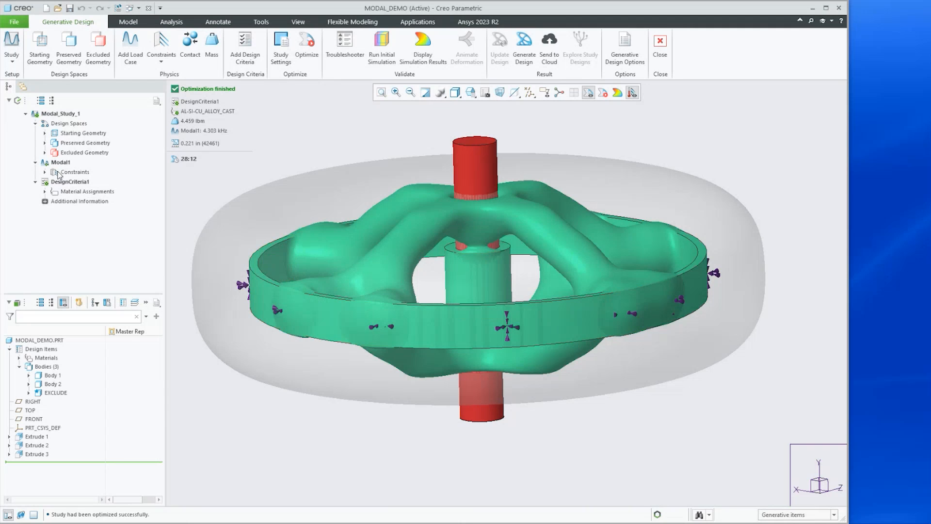
# Hide the EXCLUDE body and view the optimized wheel geometry
pyautogui.click(42, 392)
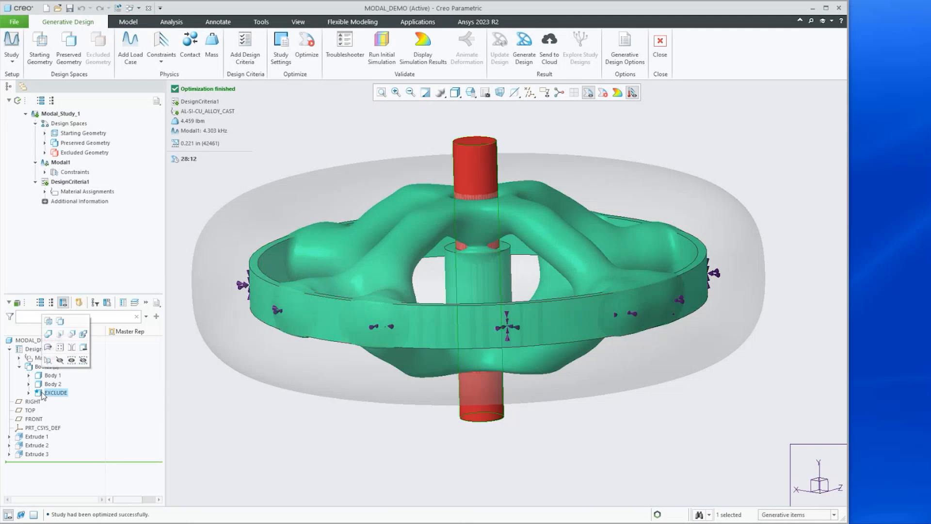
pyautogui.click(60, 359)
pyautogui.moveTo(528, 276); pyautogui.dragTo(518, 291, button='middle')
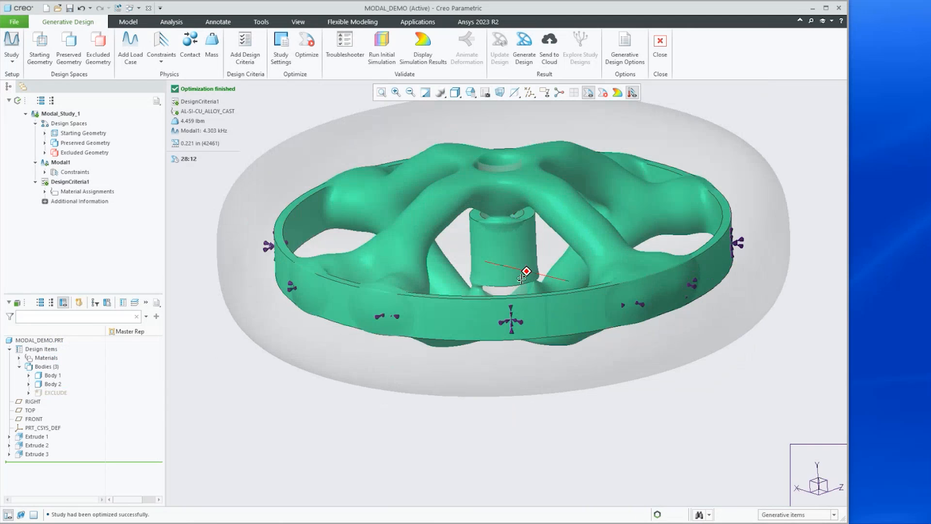
pyautogui.scroll(5, 510, 305)
pyautogui.scroll(-2, 556, 265)
# Display the simulation results for the optimized design with the SUM component
pyautogui.click(423, 46)
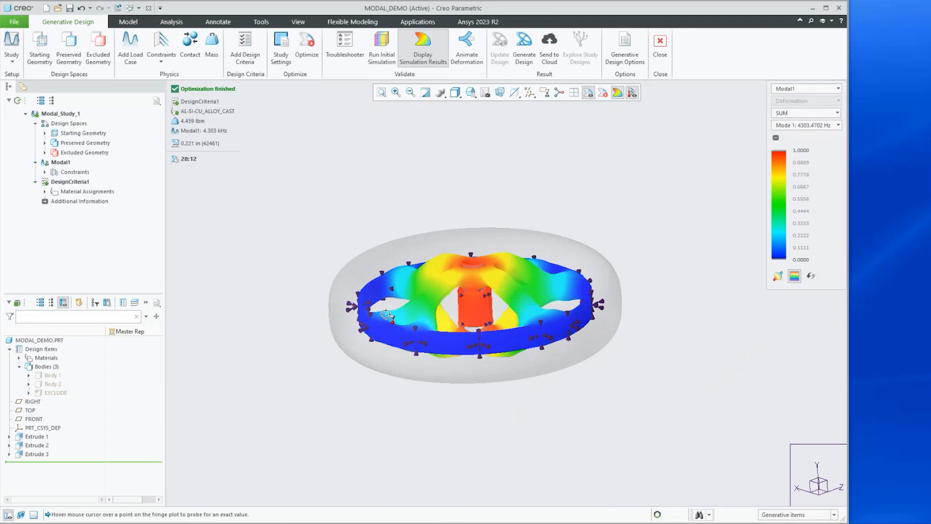
pyautogui.moveTo(505, 275); pyautogui.dragTo(505, 293, button='middle')
pyautogui.click(783, 113)
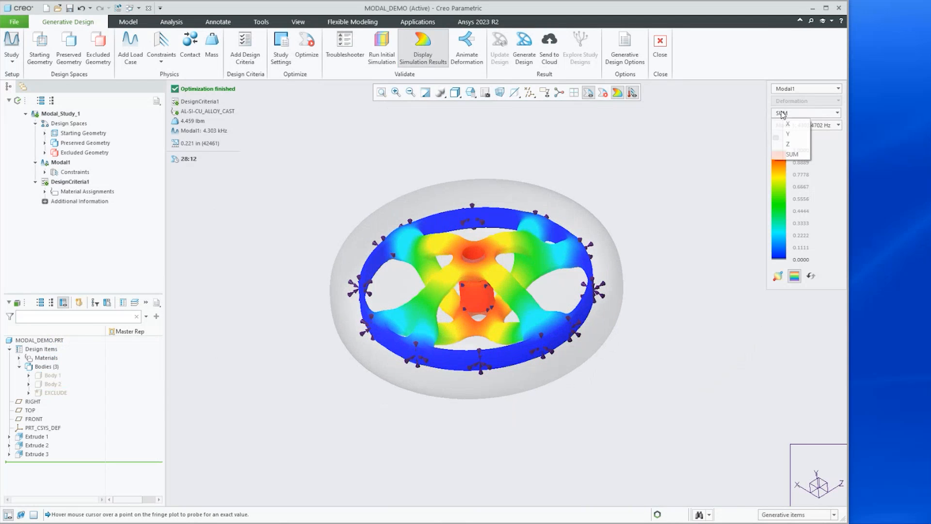
pyautogui.click(784, 117)
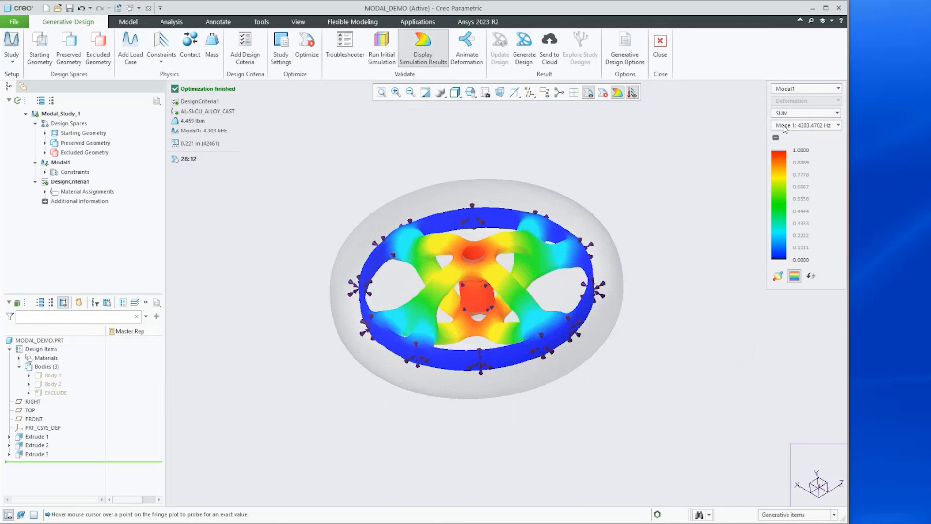
# Open the deformation animation settings, move the dialog aside and close it
pyautogui.click(465, 40)
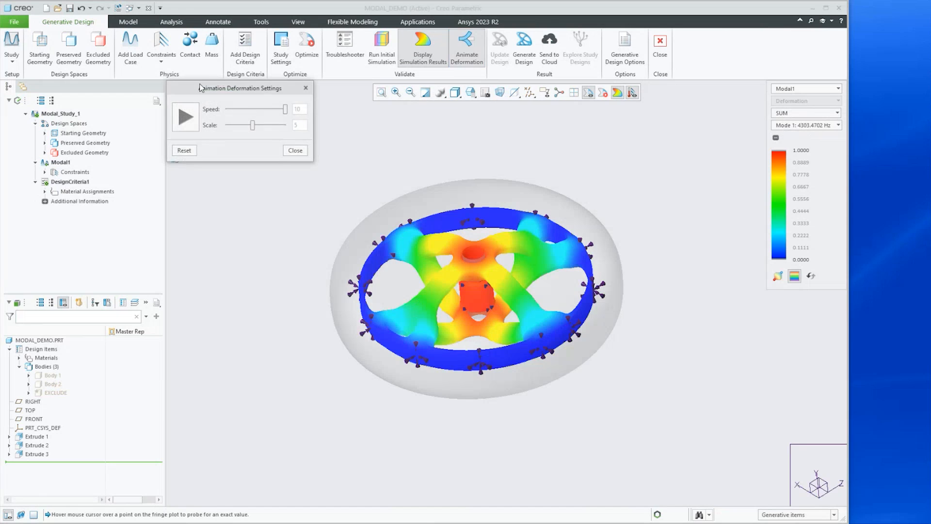
pyautogui.moveTo(202, 90); pyautogui.dragTo(198, 213)
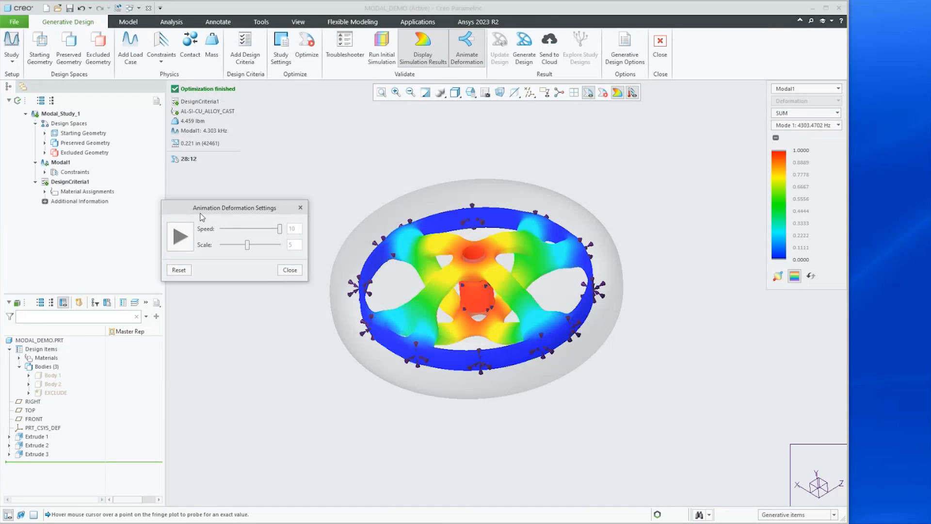
pyautogui.click(300, 208)
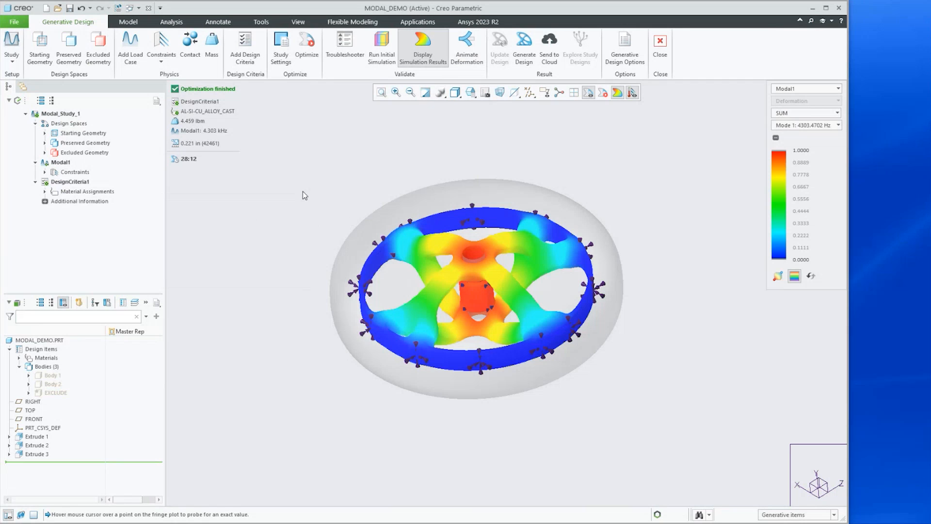
# Expand the Modal1 constraints and select Fixed1 and Cylindrical1 to highlight them on the model
pyautogui.click(12, 61)
pyautogui.click(45, 173)
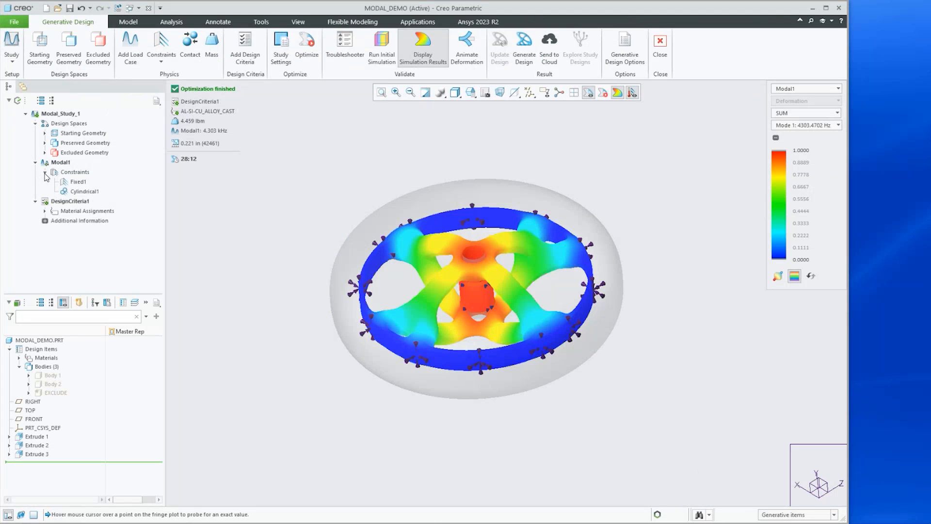
pyautogui.click(74, 183)
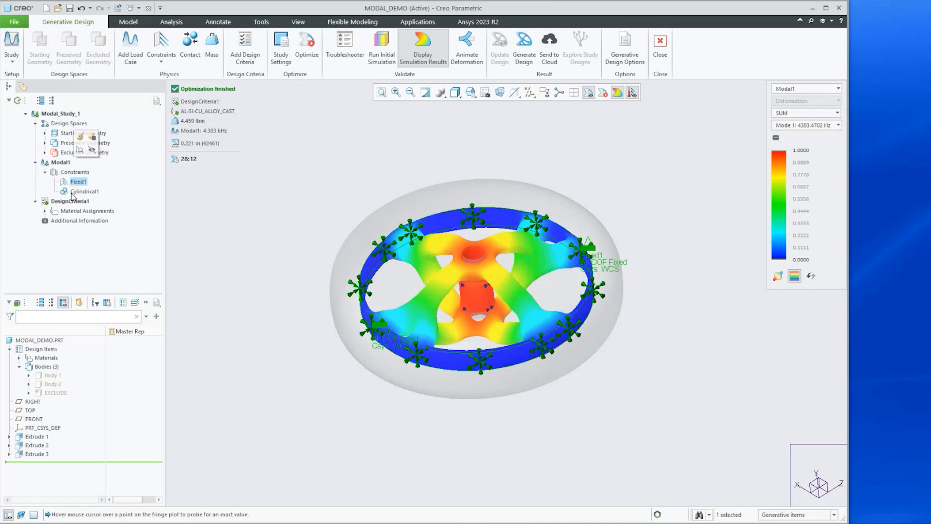
pyautogui.click(72, 192)
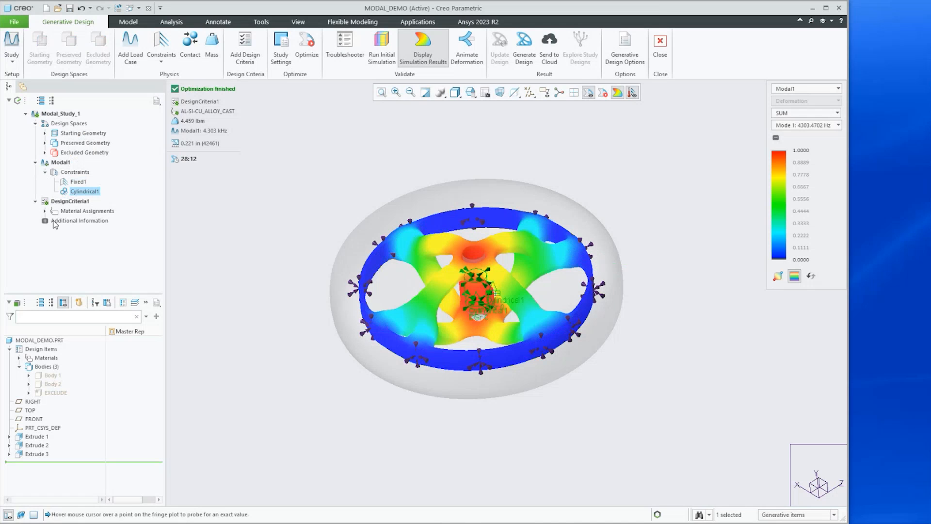
# Open the DesignCriteria1 settings to review the goal, then cancel and confirm the cancellation
pyautogui.doubleClick(53, 202)
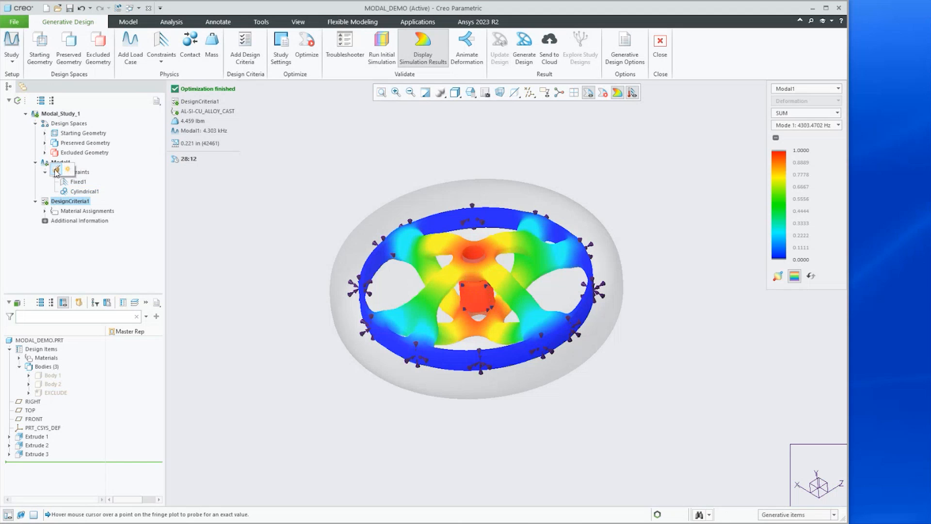
pyautogui.moveTo(449, 136); pyautogui.dragTo(656, 121)
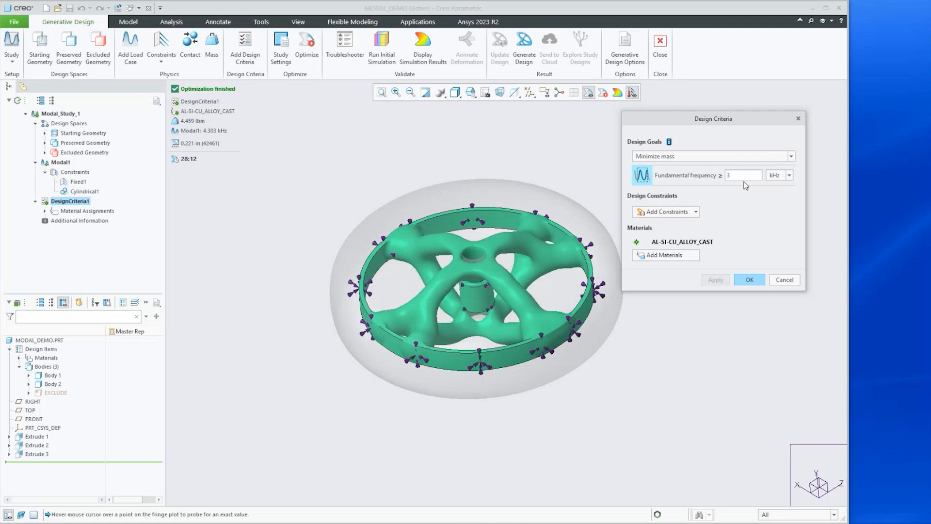
pyautogui.click(784, 280)
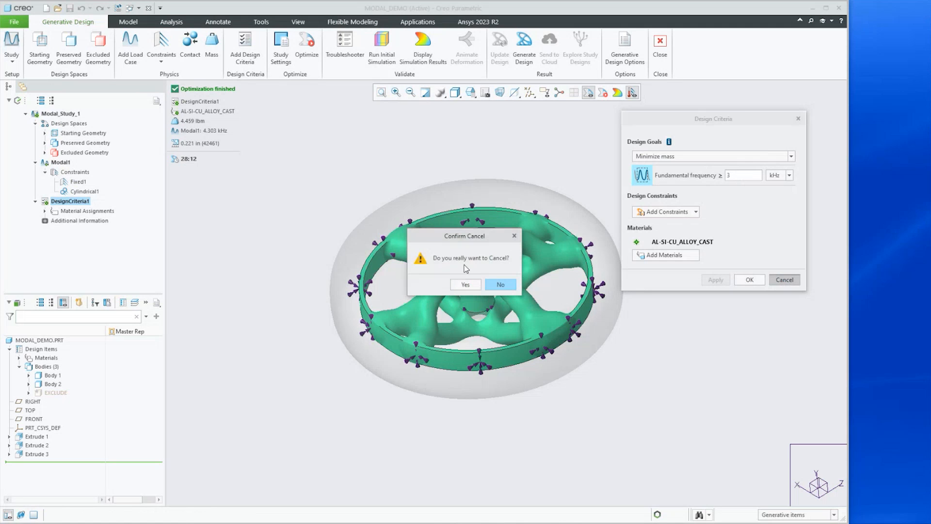
pyautogui.click(465, 285)
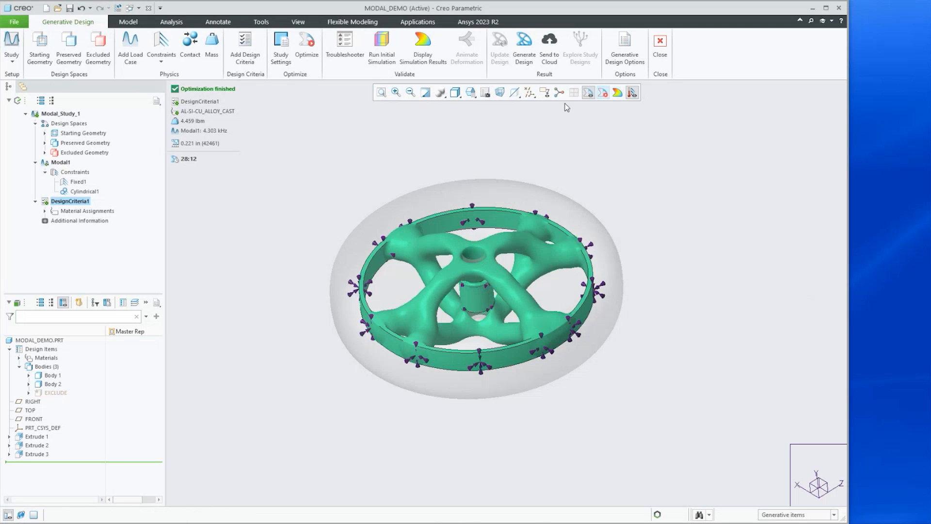
# Display the simulation results for the optimized wheel and play the mode-shape deformation animation
pyautogui.click(421, 43)
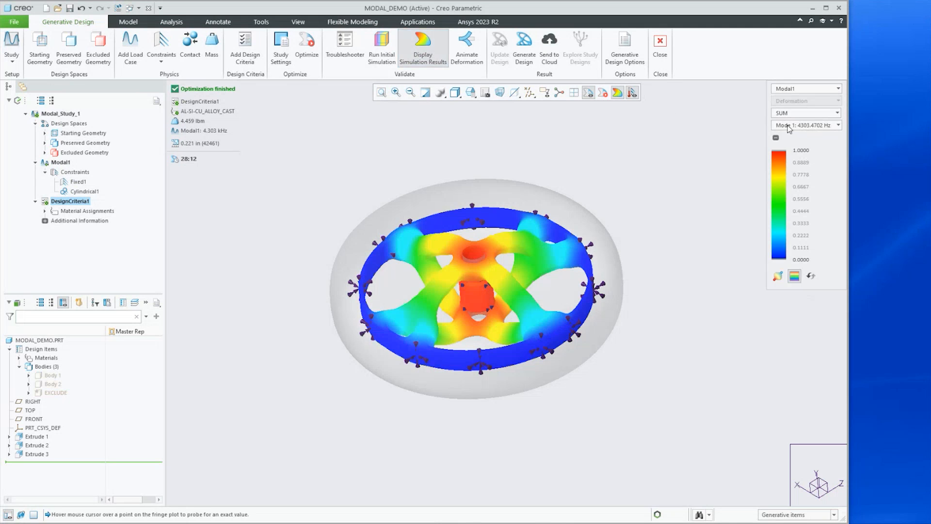
pyautogui.click(466, 46)
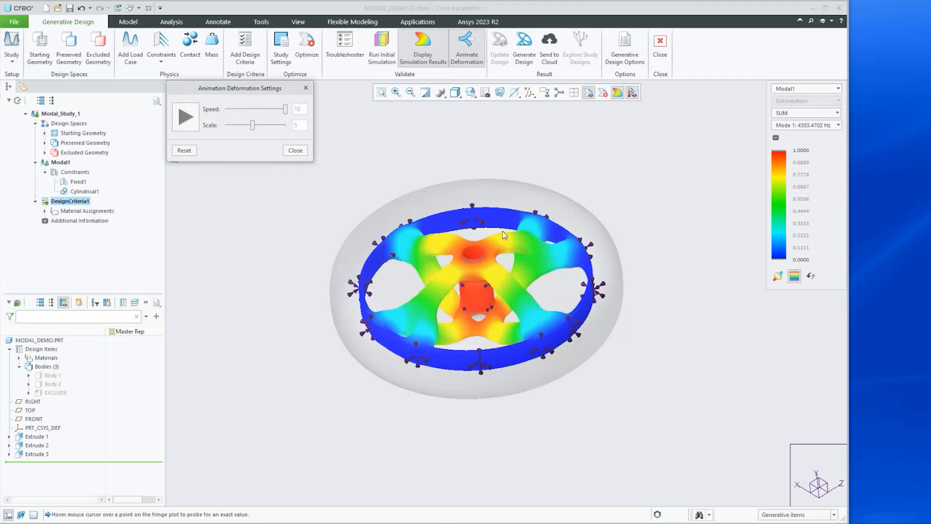
pyautogui.click(185, 118)
pyautogui.moveTo(456, 253); pyautogui.dragTo(459, 251, button='middle')
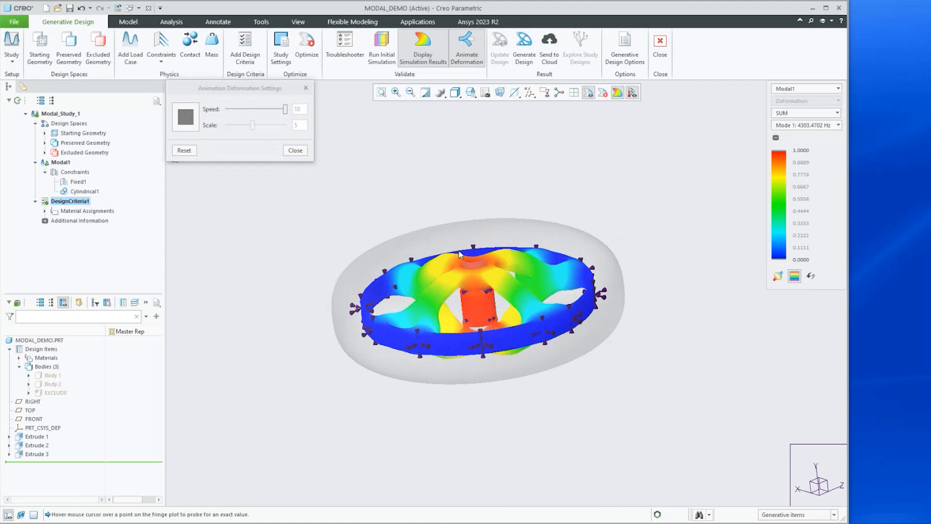
# Choose Mode 1: 4303.4702 Hz, inspect the animated wheel up close, and close the animation settings
pyautogui.click(787, 125)
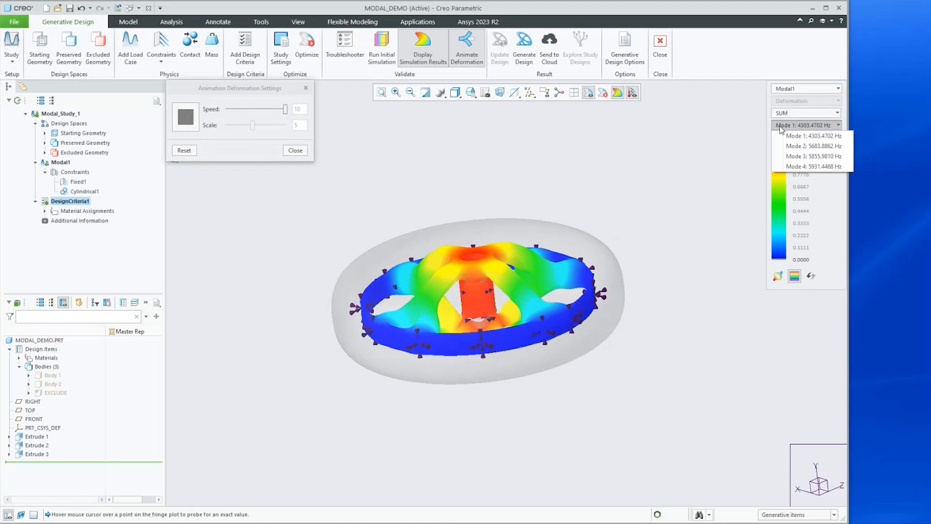
pyautogui.click(790, 136)
pyautogui.scroll(-2, 419, 284)
pyautogui.moveTo(420, 283)
pyautogui.mouseDown(button='middle')
pyautogui.moveTo(413, 255)
pyautogui.moveTo(432, 294)
pyautogui.mouseUp(button='middle')
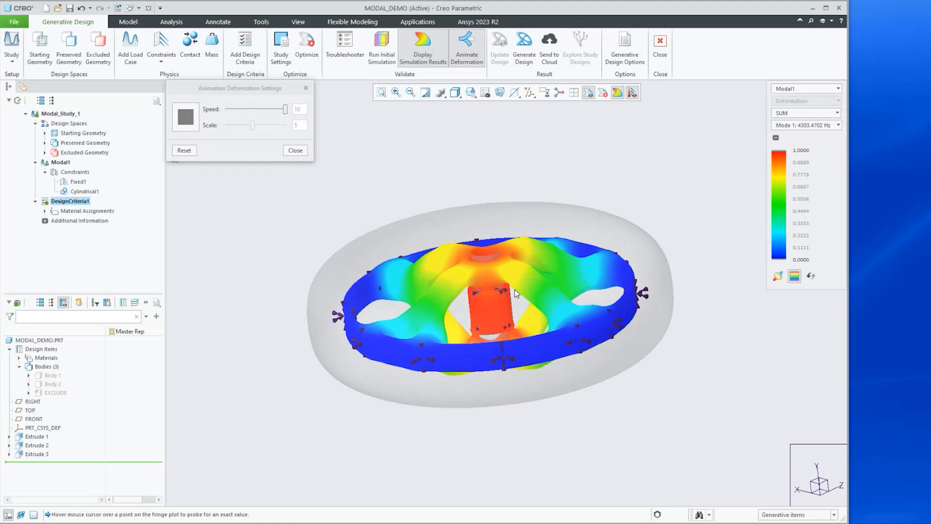
pyautogui.scroll(-2, 512, 287)
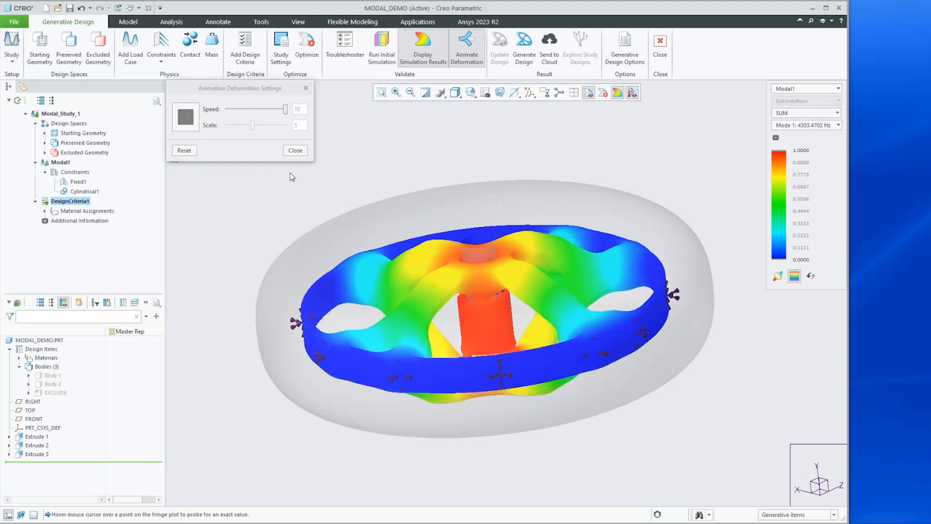
pyautogui.click(295, 151)
# Open DesignCriteria1 to review the 3 kHz fundamental frequency goal, then cancel and confirm the cancellation
pyautogui.doubleClick(59, 201)
pyautogui.click(64, 169)
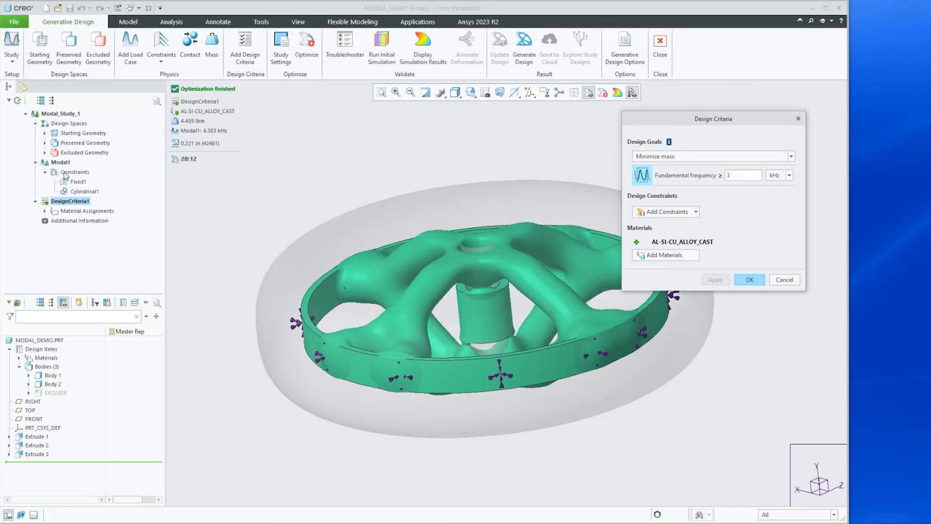
pyautogui.moveTo(734, 177); pyautogui.dragTo(717, 178)
pyautogui.click(786, 281)
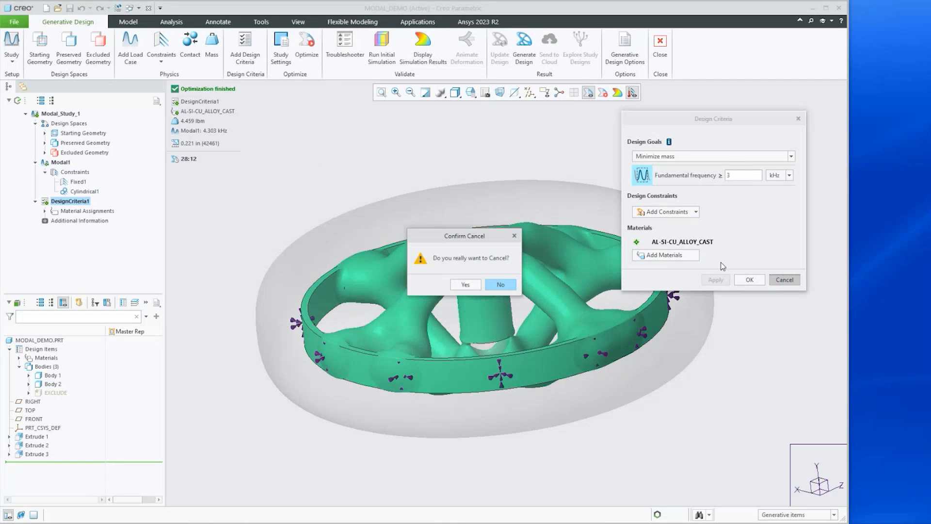
pyautogui.click(465, 284)
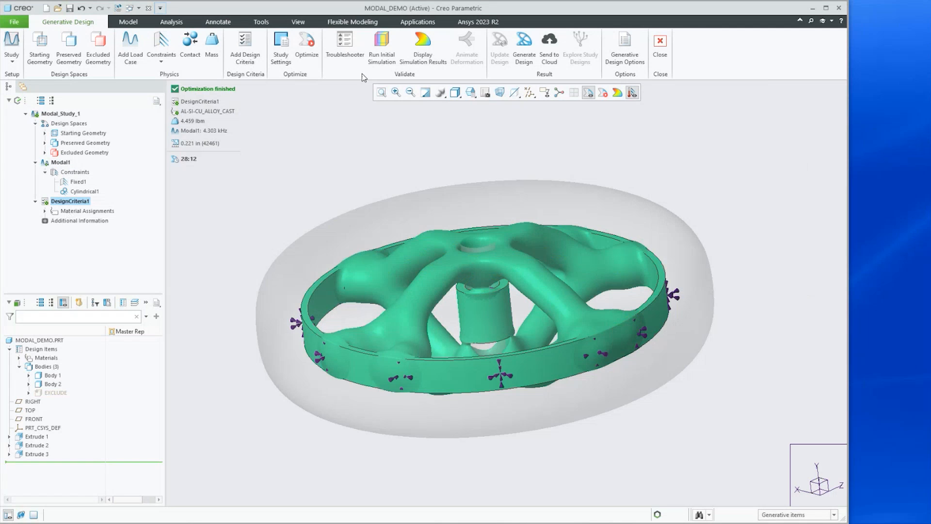
# Show the simulation results again, orbit the wheel, and hide the results
pyautogui.click(421, 47)
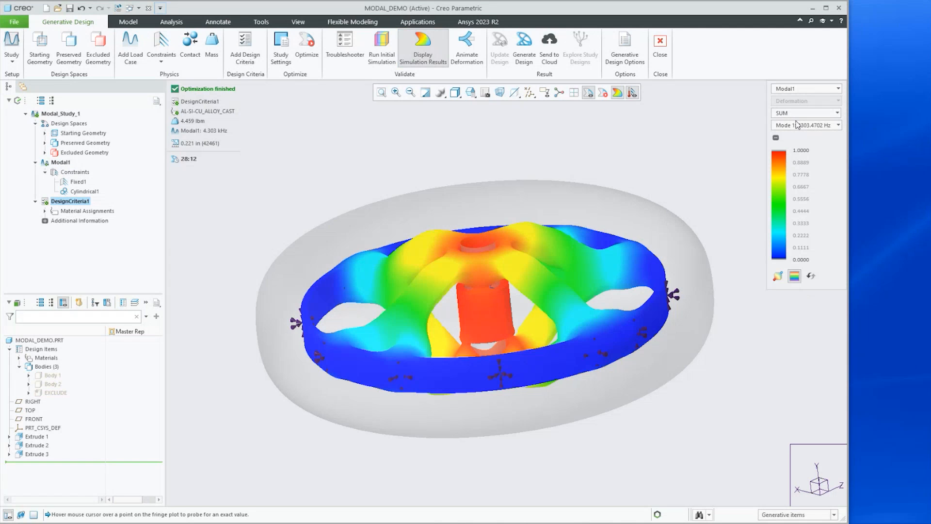
pyautogui.moveTo(485, 252)
pyautogui.mouseDown(button='middle')
pyautogui.moveTo(493, 216)
pyautogui.moveTo(480, 257)
pyautogui.mouseUp(button='middle')
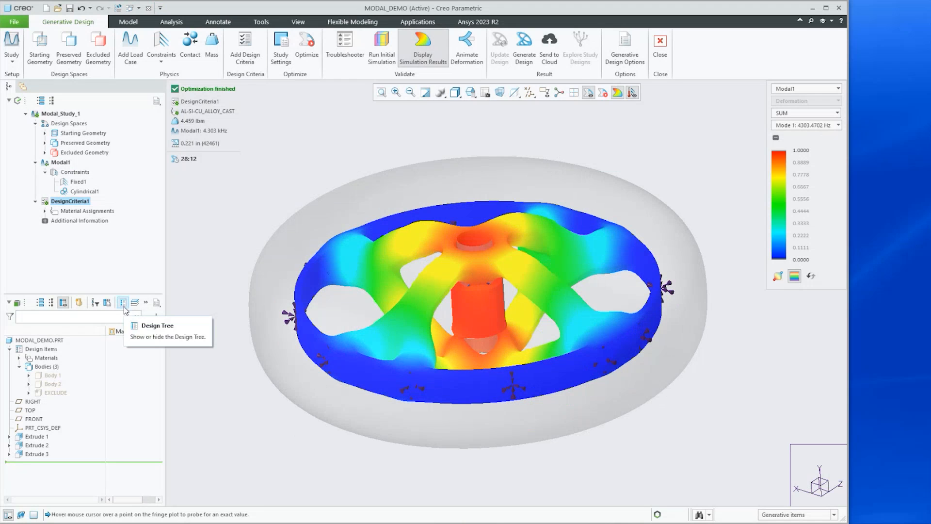
pyautogui.click(421, 51)
# Exit Generative Design, close the model window, and erase all non-displayed objects from the session
pyautogui.click(660, 46)
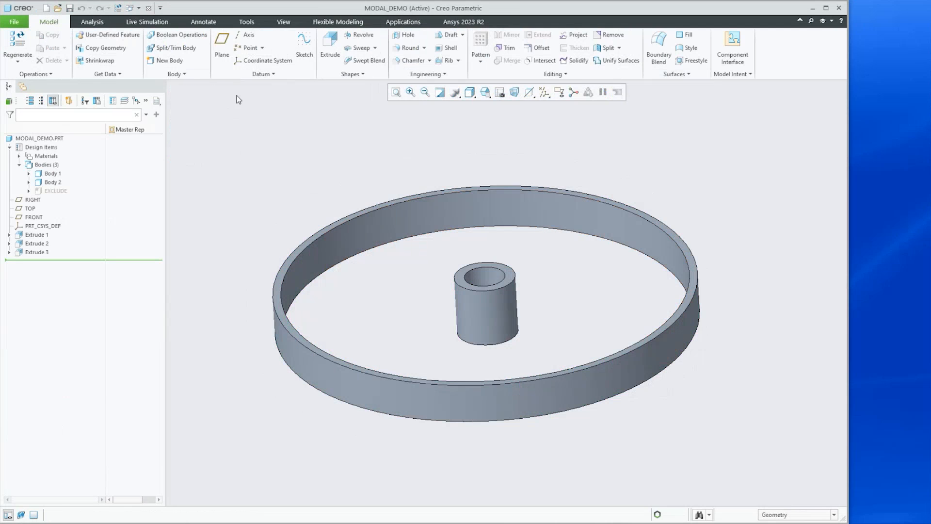
pyautogui.click(148, 9)
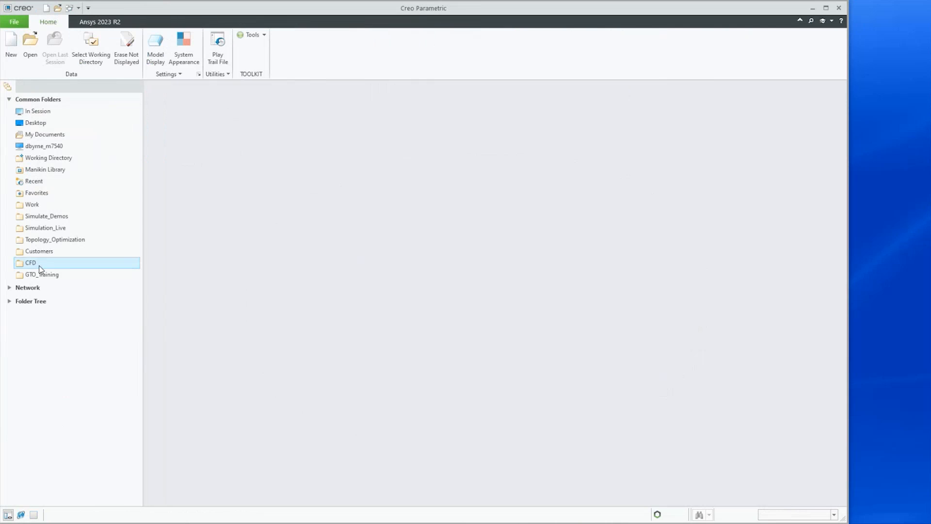
pyautogui.click(126, 48)
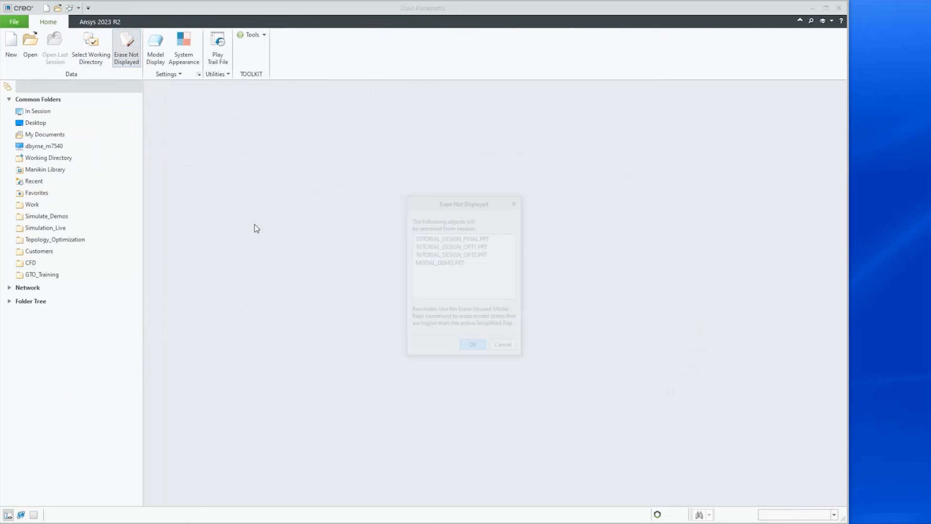
pyautogui.press('Return')
# Set the working directory to the Safety_Factor folder inside GTO_Training
pyautogui.click(34, 274)
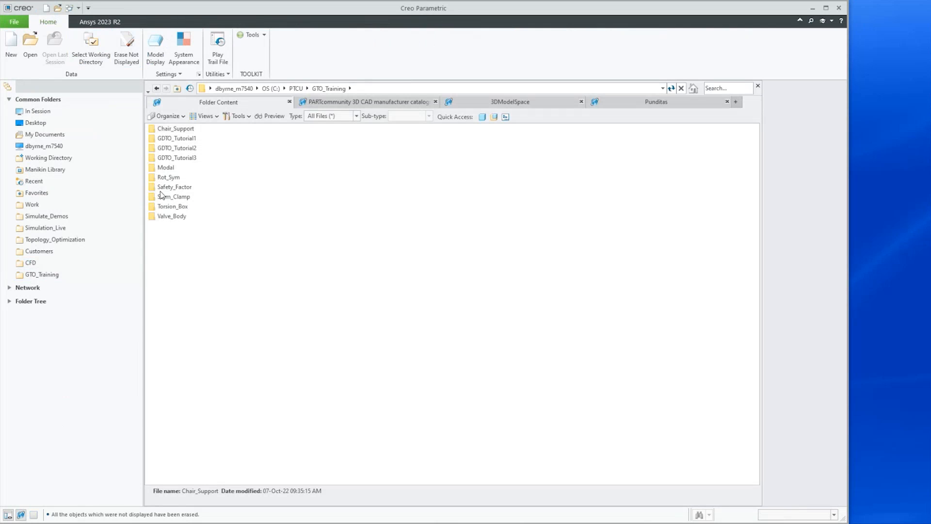
pyautogui.click(159, 188)
pyautogui.rightClick(159, 189)
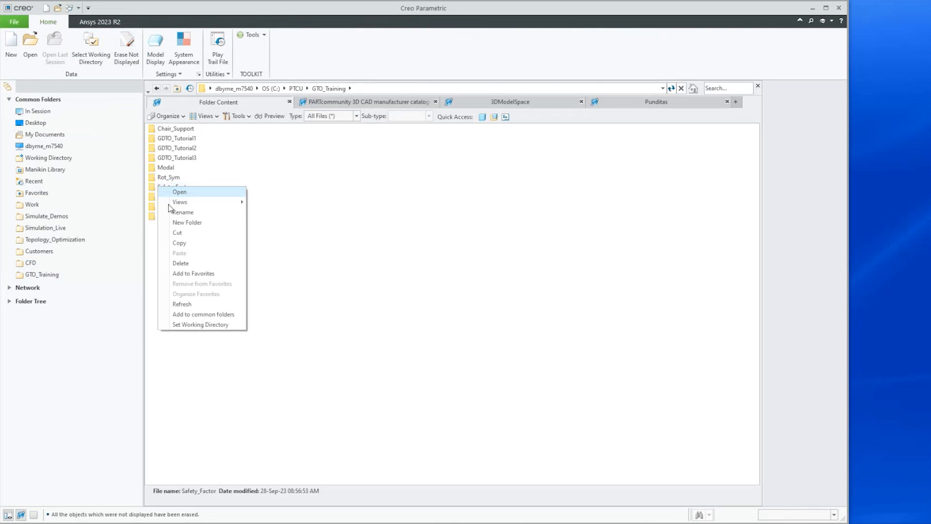
pyautogui.click(185, 327)
# Open safetyfactor_final.prt from the working directory
pyautogui.click(30, 43)
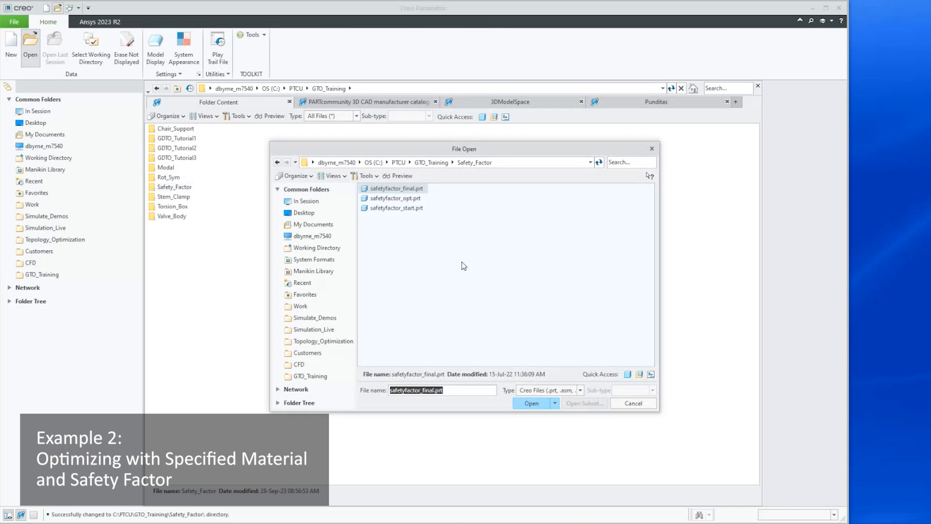
pyautogui.click(527, 402)
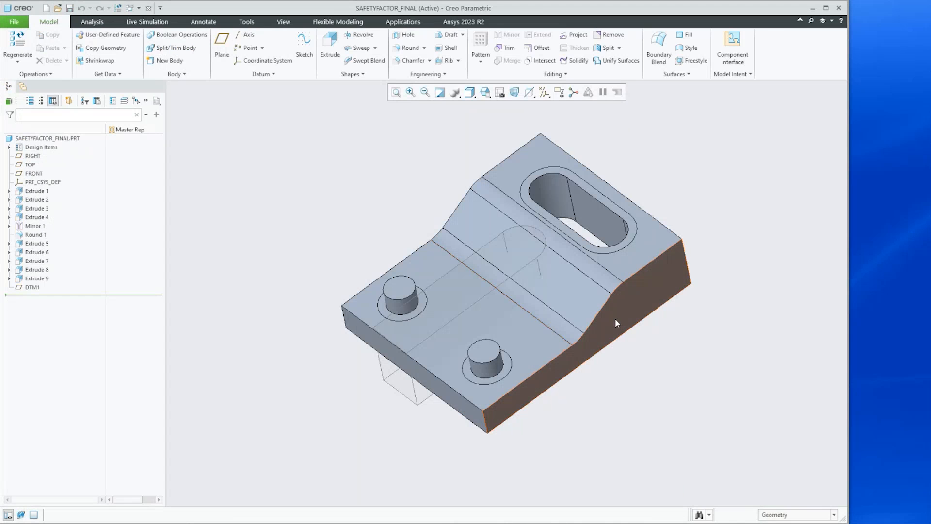
pyautogui.moveTo(617, 323); pyautogui.dragTo(654, 257, button='middle')
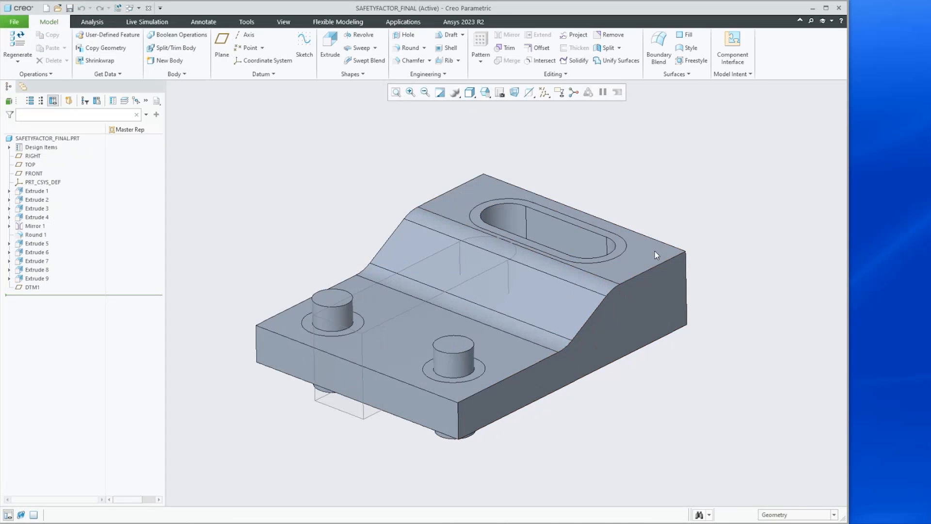
# Launch Generative Design for the part and view the optimized Structure_Study_1 bracket design
pyautogui.click(402, 23)
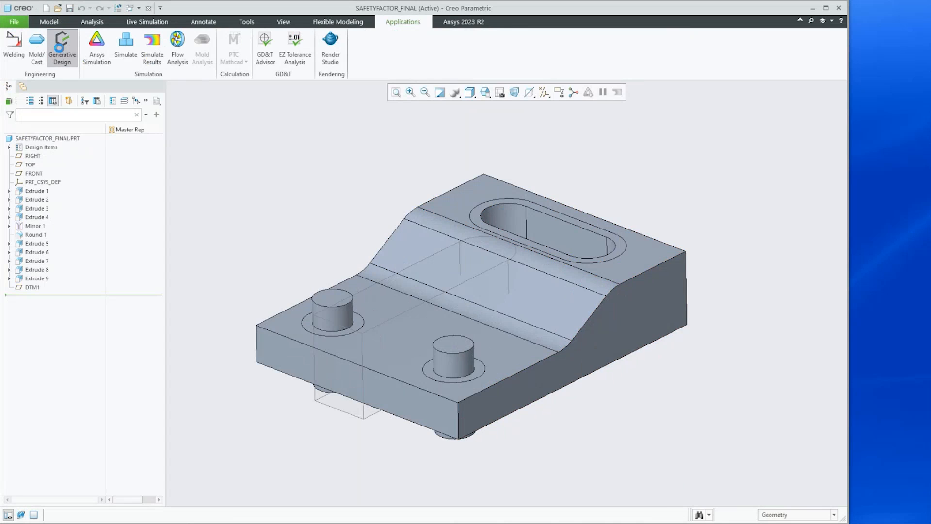
pyautogui.click(62, 47)
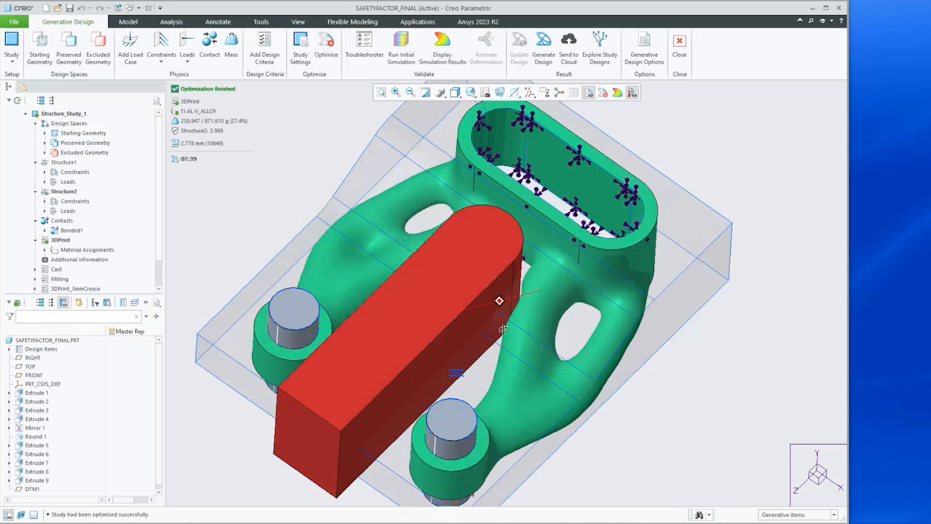
pyautogui.scroll(-5, 502, 329)
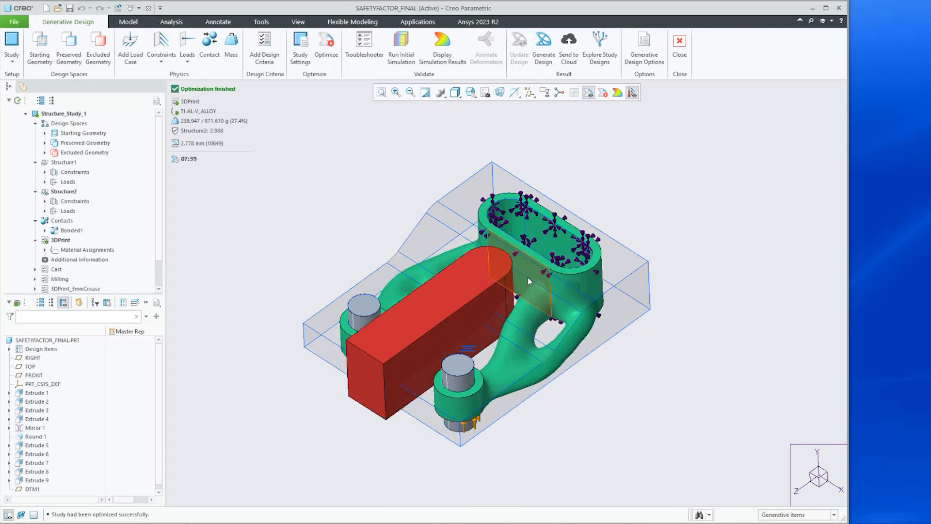
pyautogui.scroll(2, 529, 276)
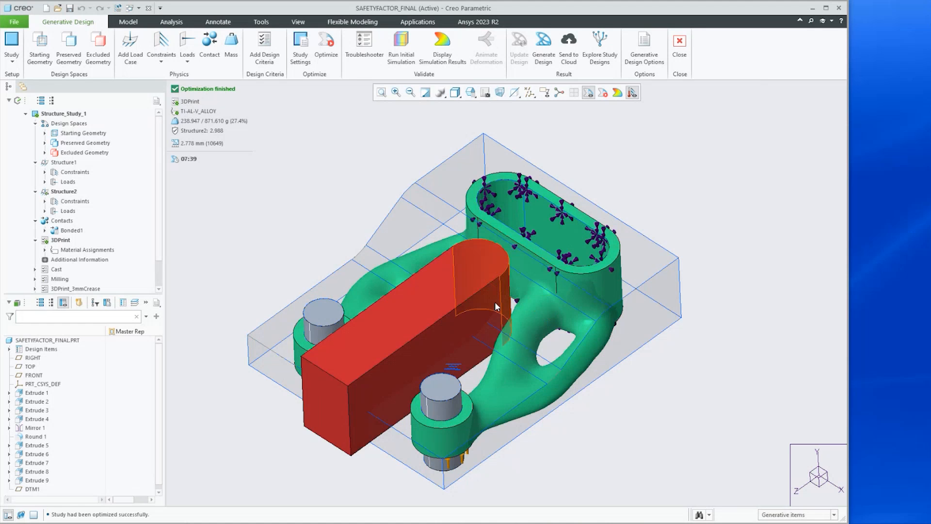
pyautogui.moveTo(475, 304)
pyautogui.mouseDown(button='middle')
pyautogui.moveTo(477, 286)
pyautogui.moveTo(480, 295)
pyautogui.mouseUp(button='middle')
pyautogui.scroll(1, 480, 295)
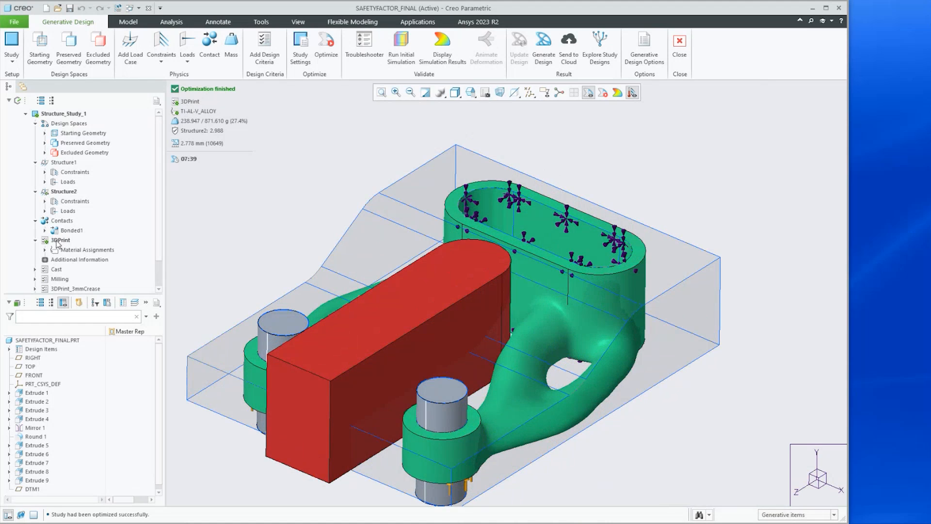
# Open the 3DPrint design criteria and the TI-AL-V_ALLOY material definition to review them, cancelling both dialogs
pyautogui.click(53, 240)
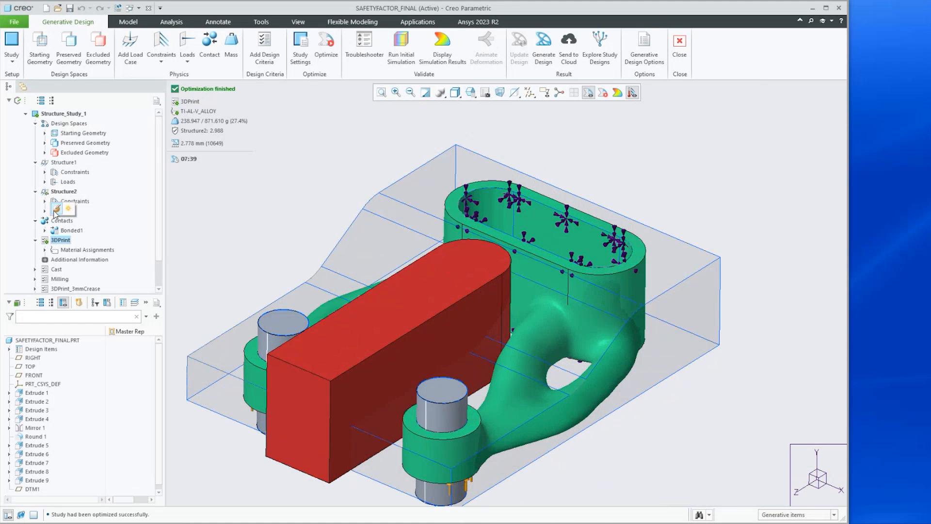
pyautogui.click(57, 210)
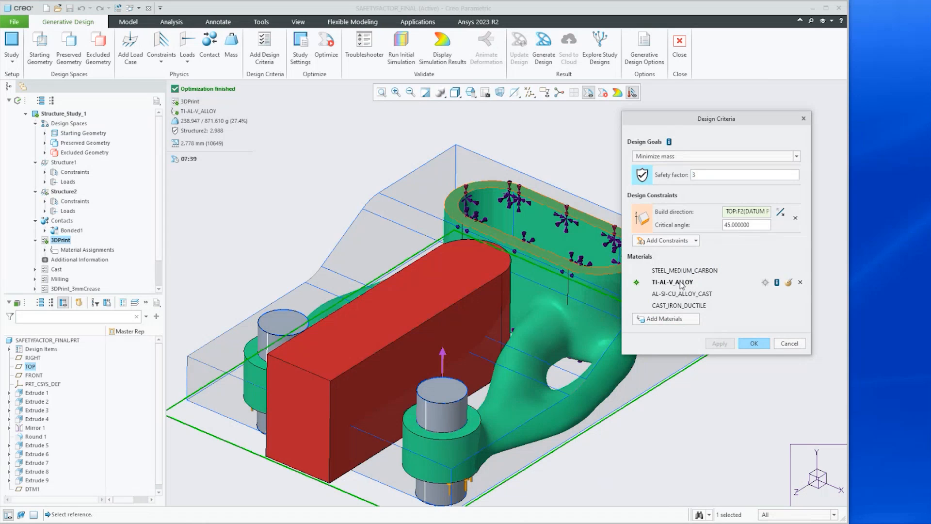
pyautogui.click(789, 283)
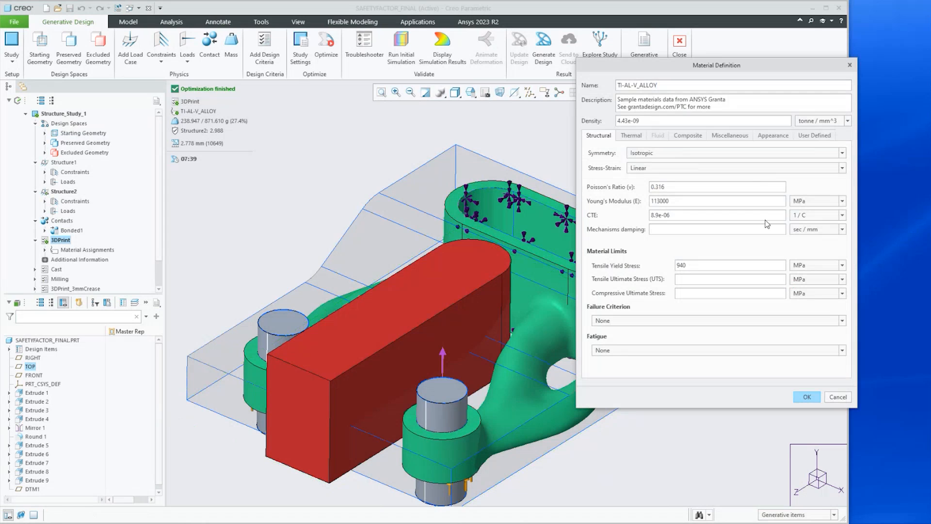
pyautogui.moveTo(644, 69); pyautogui.dragTo(460, 72)
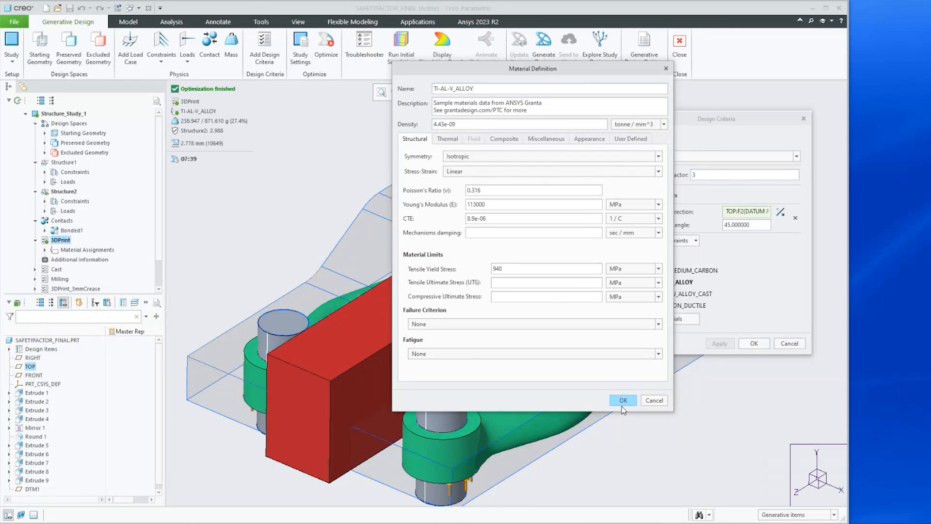
pyautogui.click(654, 400)
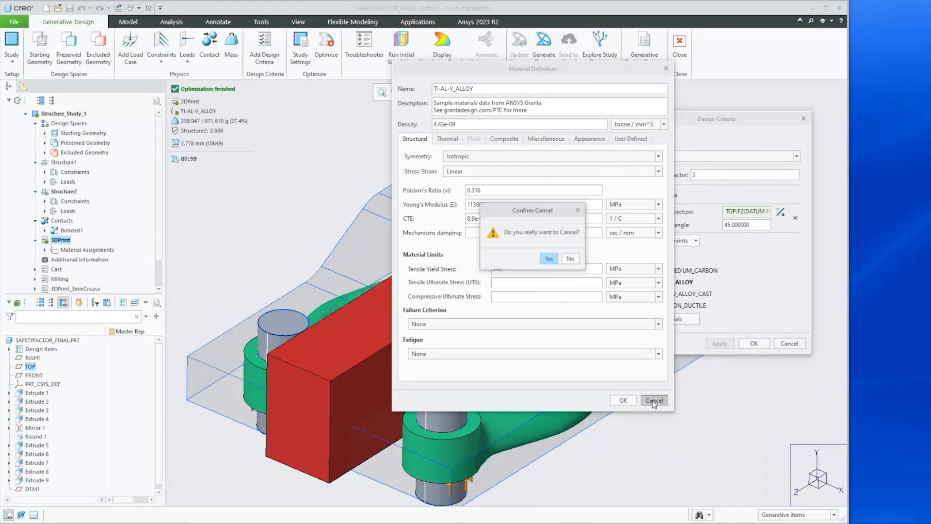
pyautogui.click(548, 260)
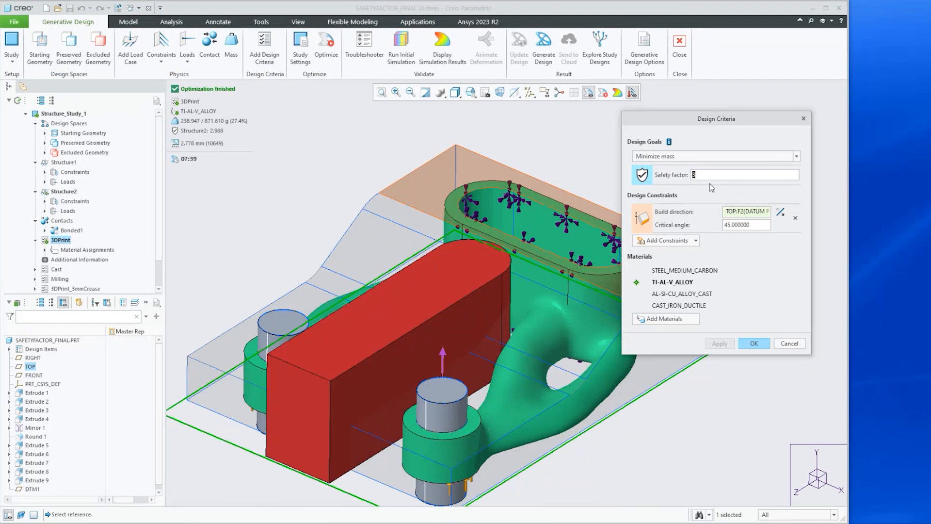
pyautogui.click(795, 346)
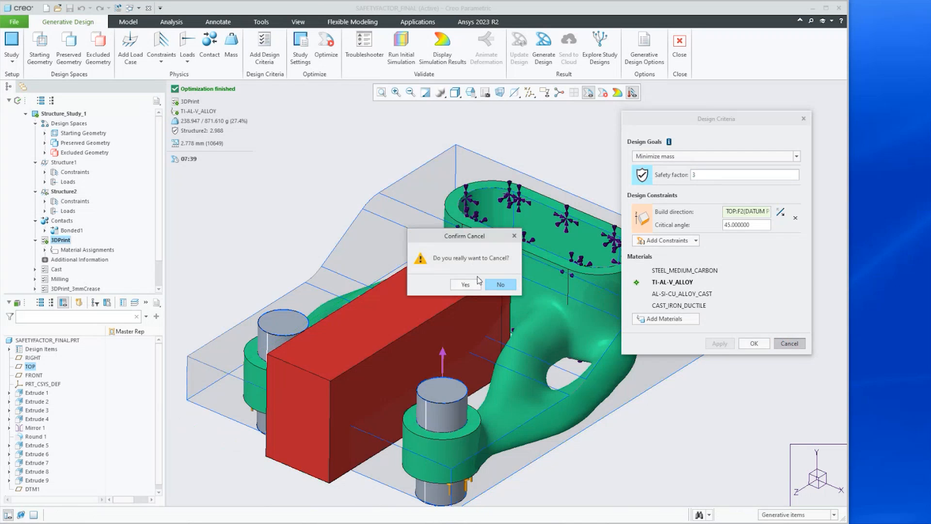
pyautogui.click(464, 287)
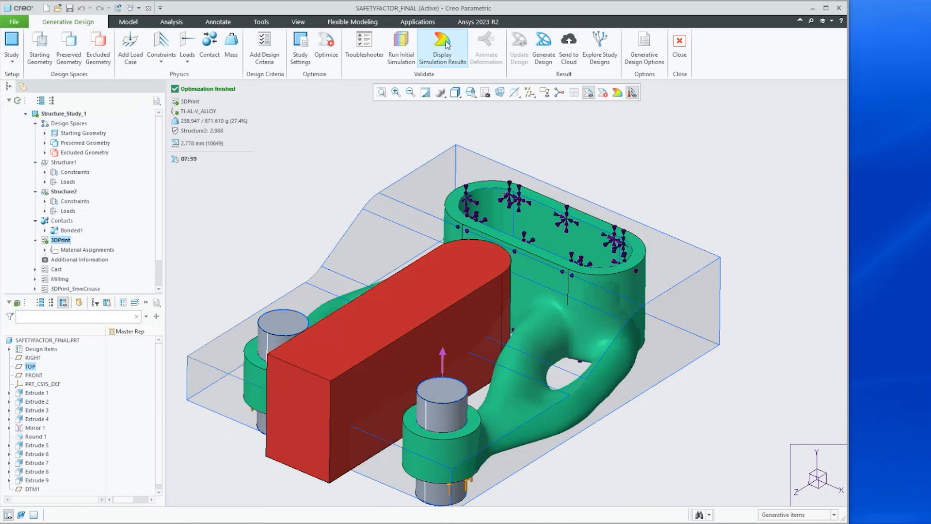
# Display the Von Mises stress results with units set to MPa and zoom in on the high-stress region
pyautogui.click(442, 48)
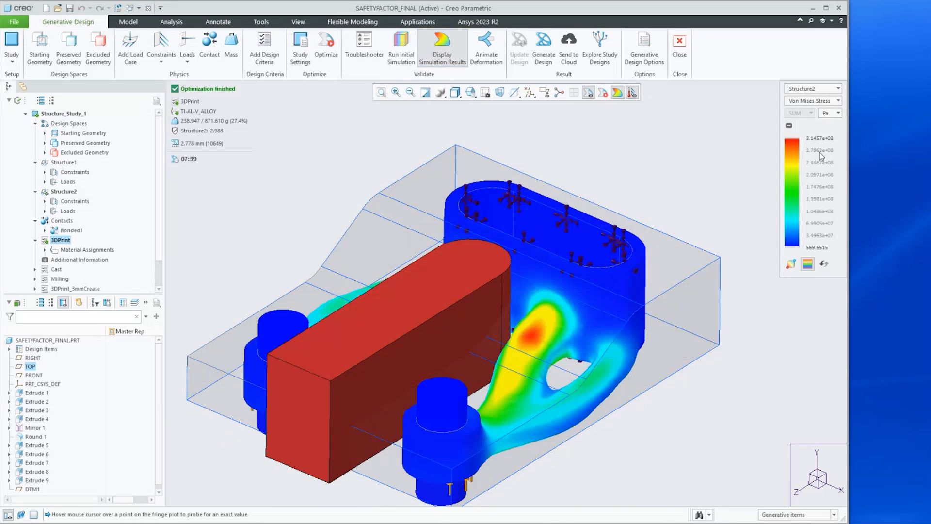
pyautogui.click(836, 114)
pyautogui.click(840, 205)
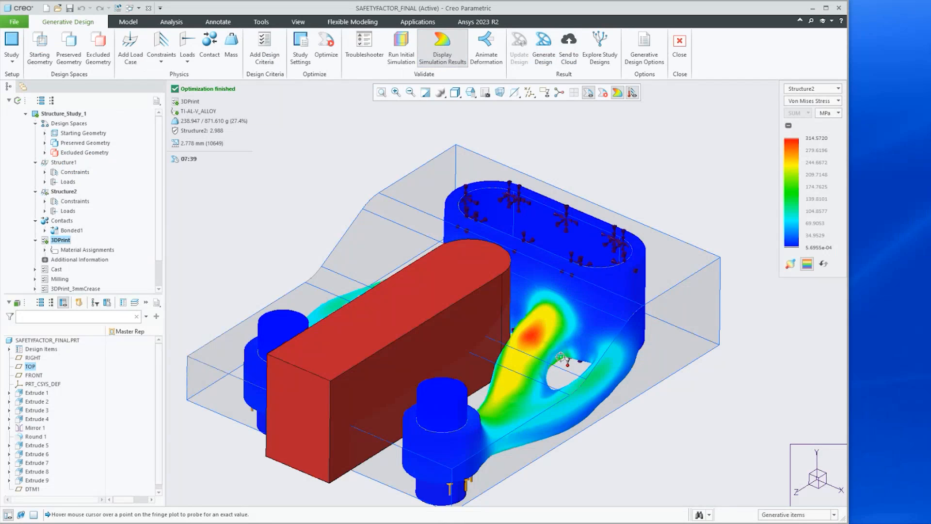
pyautogui.moveTo(530, 338)
pyautogui.scroll(5, 536, 336)
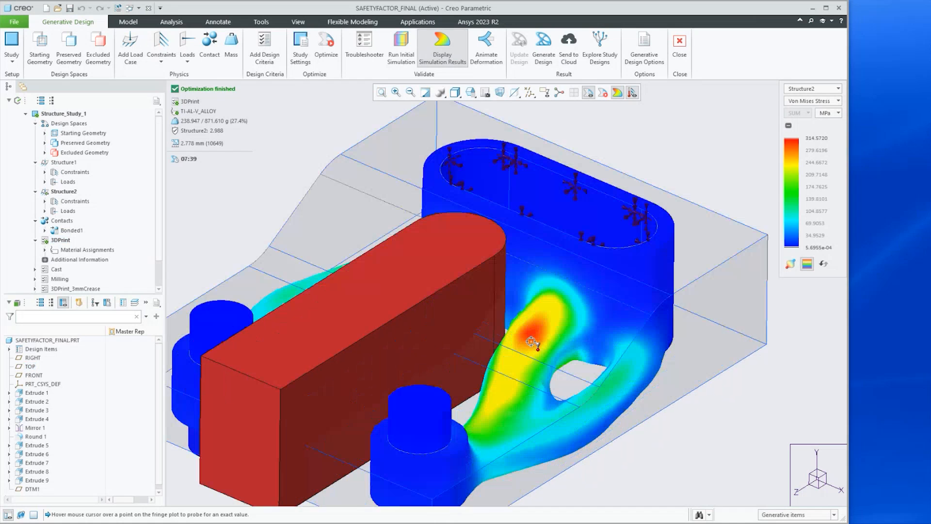
pyautogui.scroll(-2, 533, 336)
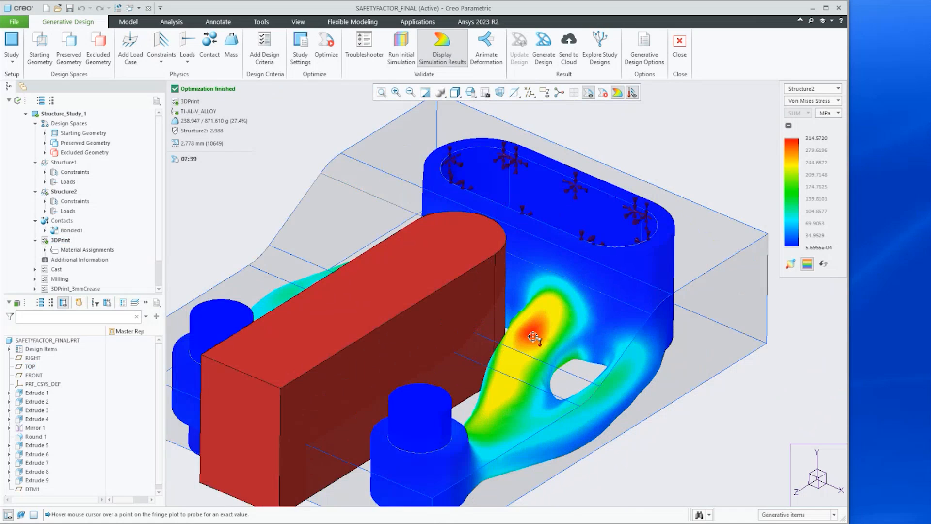
# Close Generative Design and the SAFETYFACTOR_FINAL part window
pyautogui.scroll(-4, 534, 336)
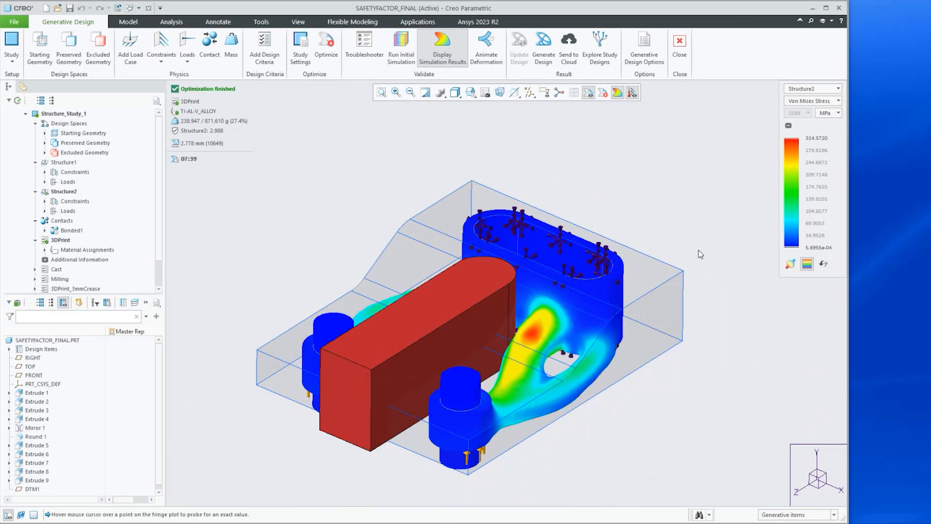
pyautogui.click(679, 49)
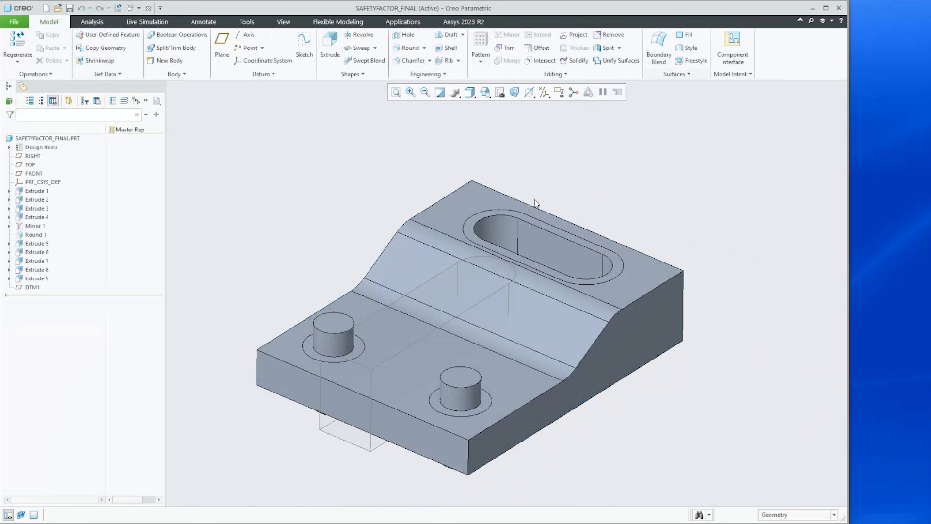
pyautogui.click(148, 8)
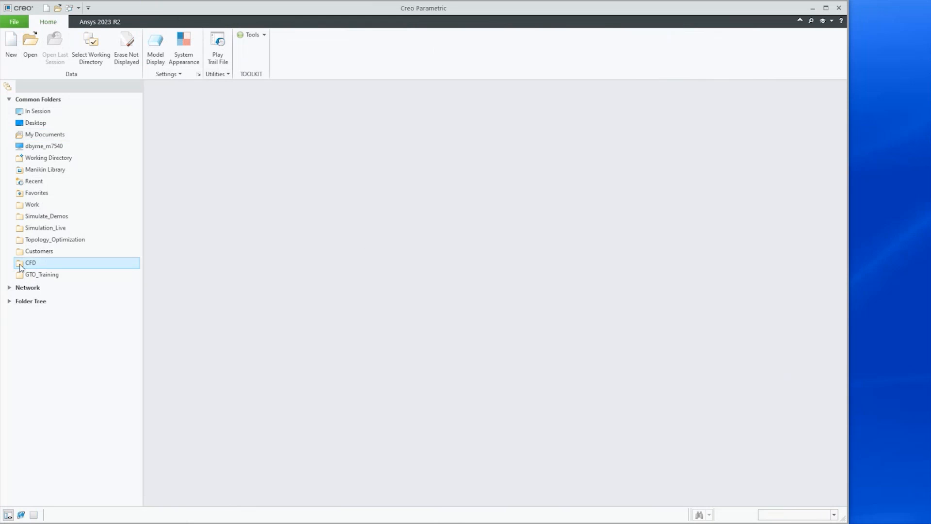
# Set the GTO_Training Rot_Sym folder as the working directory
pyautogui.click(40, 275)
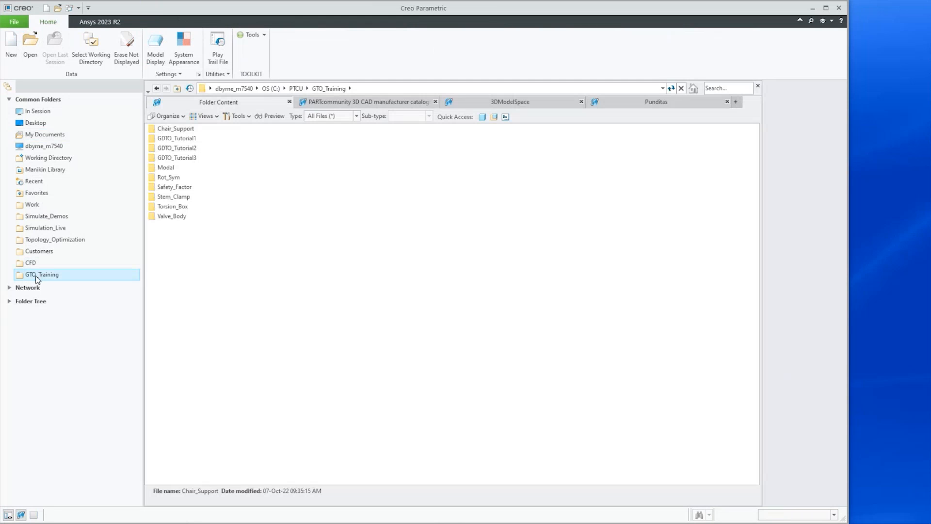
pyautogui.rightClick(151, 177)
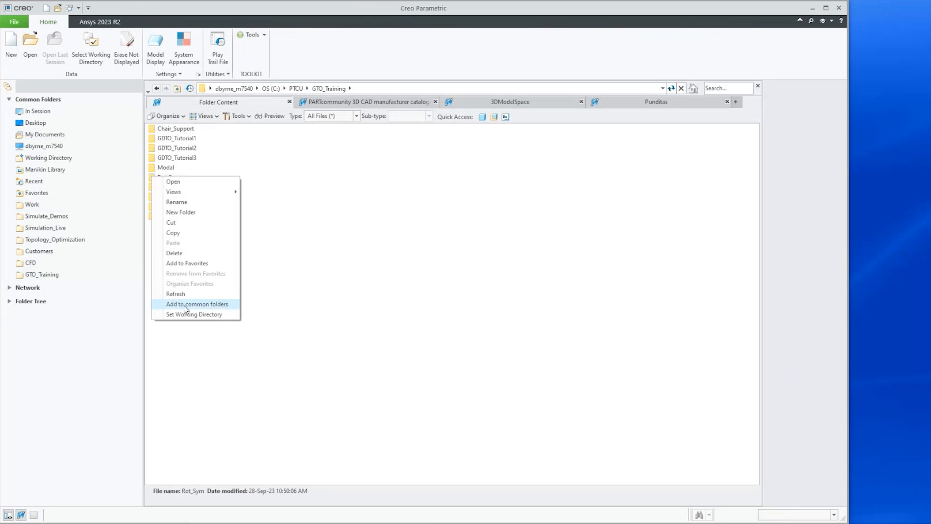
pyautogui.click(178, 315)
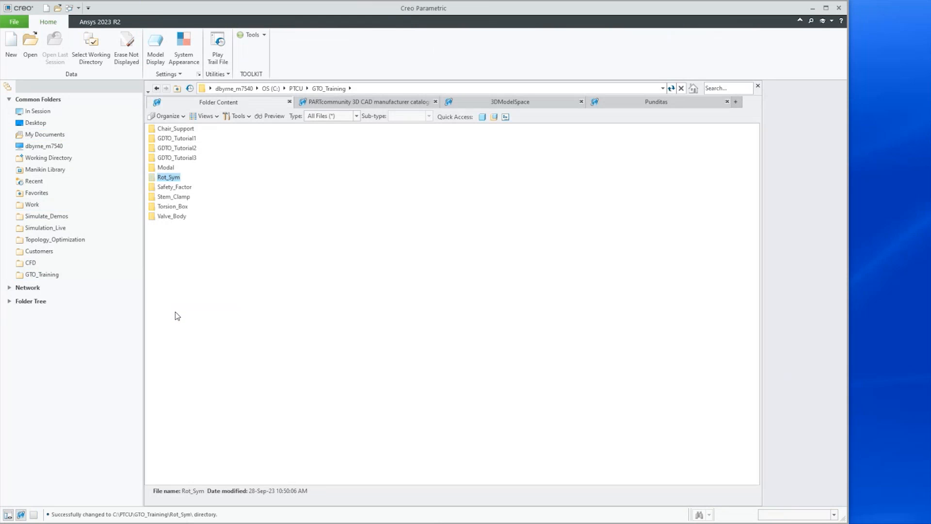
# Open the assembly 601_tgb_mock-up.asm and zoom in on the wheel hub at its centre
pyautogui.click(30, 46)
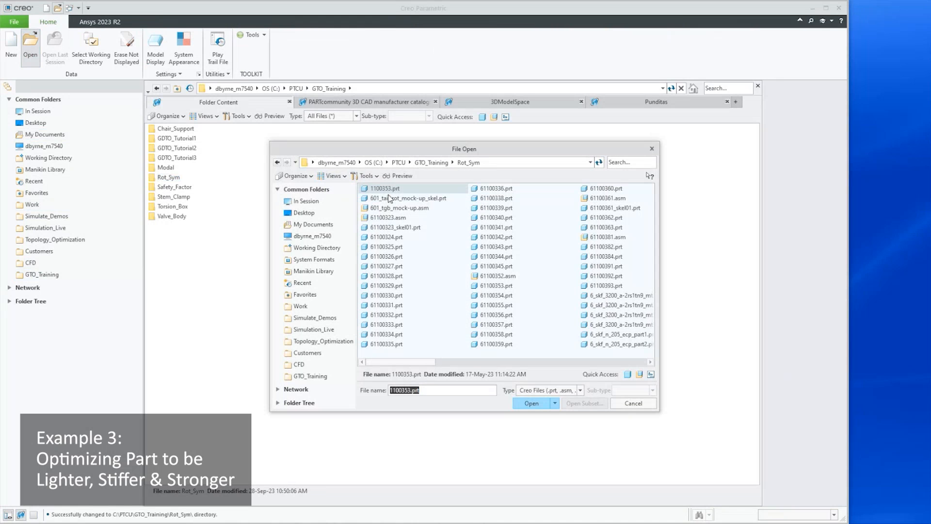
pyautogui.click(379, 209)
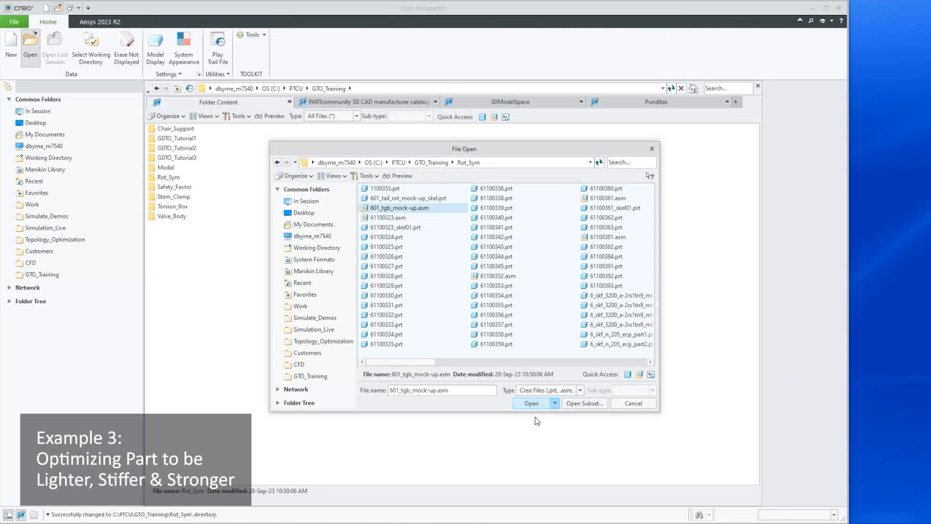
pyautogui.click(523, 403)
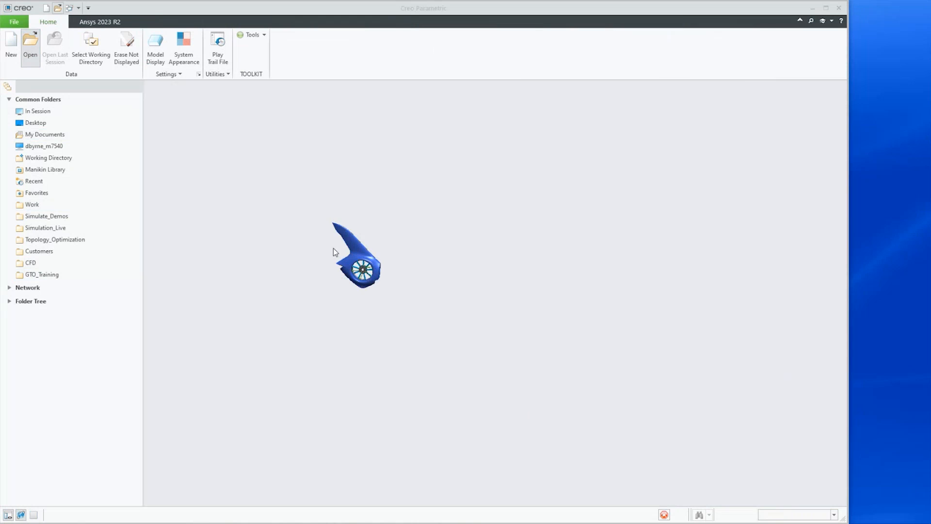
pyautogui.scroll(-8, 329, 243)
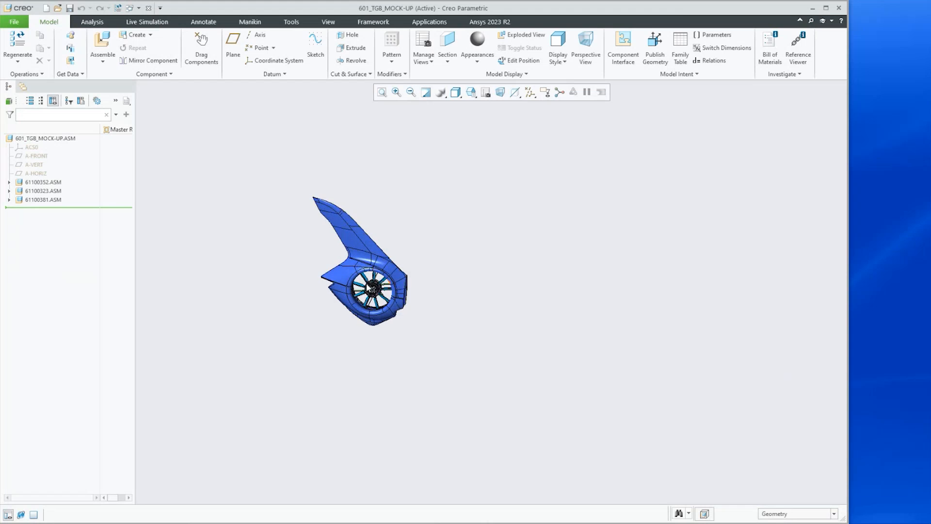
pyautogui.moveTo(333, 279)
pyautogui.mouseDown(button='middle')
pyautogui.moveTo(308, 269)
pyautogui.moveTo(336, 281)
pyautogui.mouseUp(button='middle')
pyautogui.scroll(-10, 376, 302)
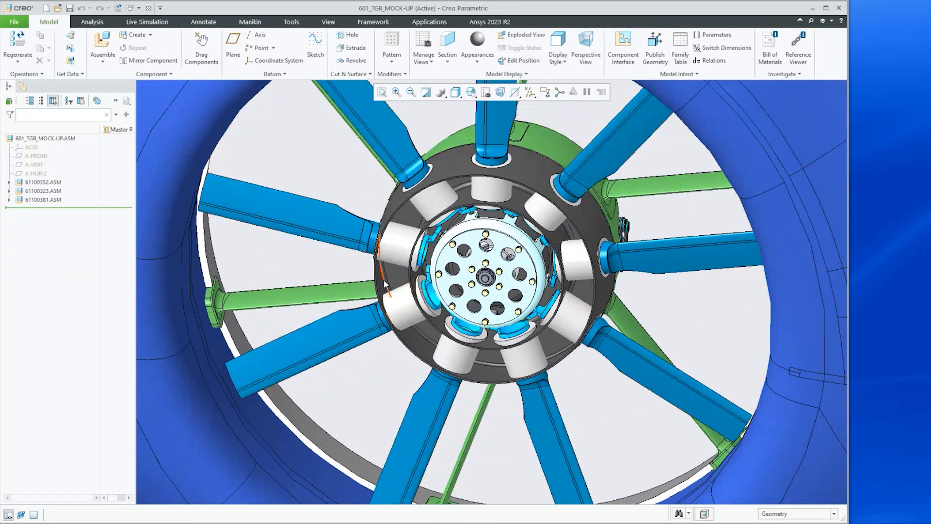
# Set the selection filter to Part and open the hub part 1100353 from the assembly on its own
pyautogui.moveTo(859, 523)
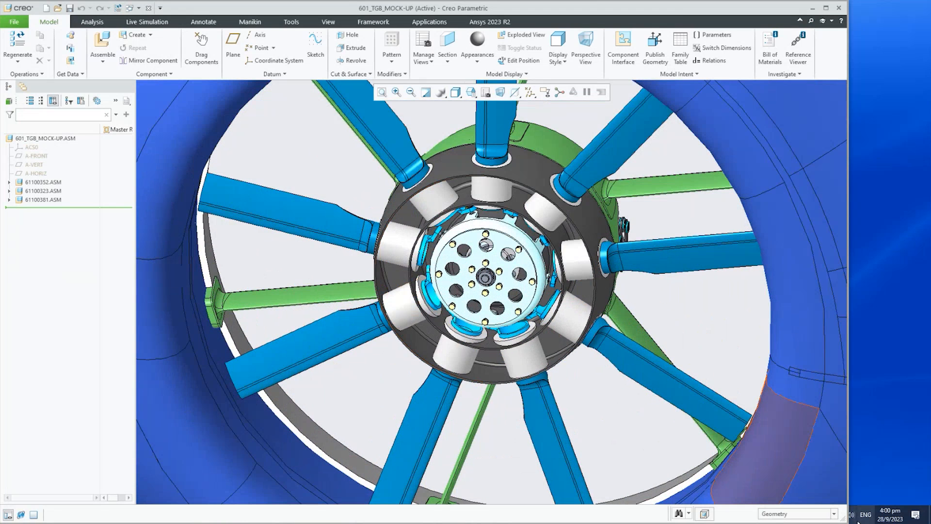
pyautogui.click(821, 518)
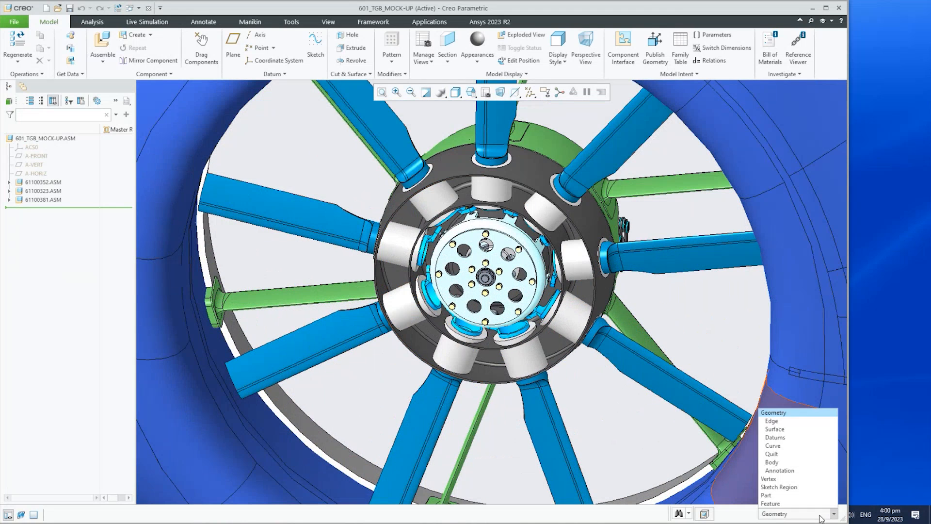
pyautogui.click(795, 495)
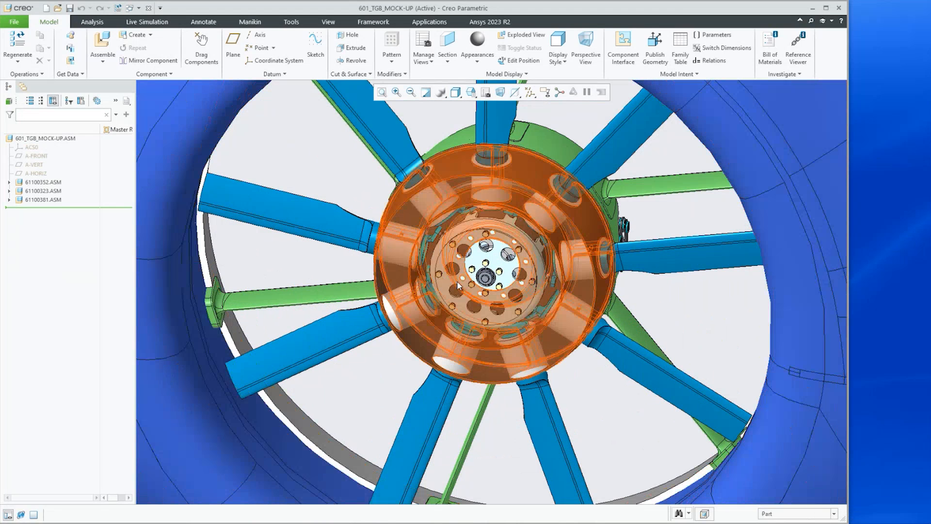
pyautogui.click(442, 287)
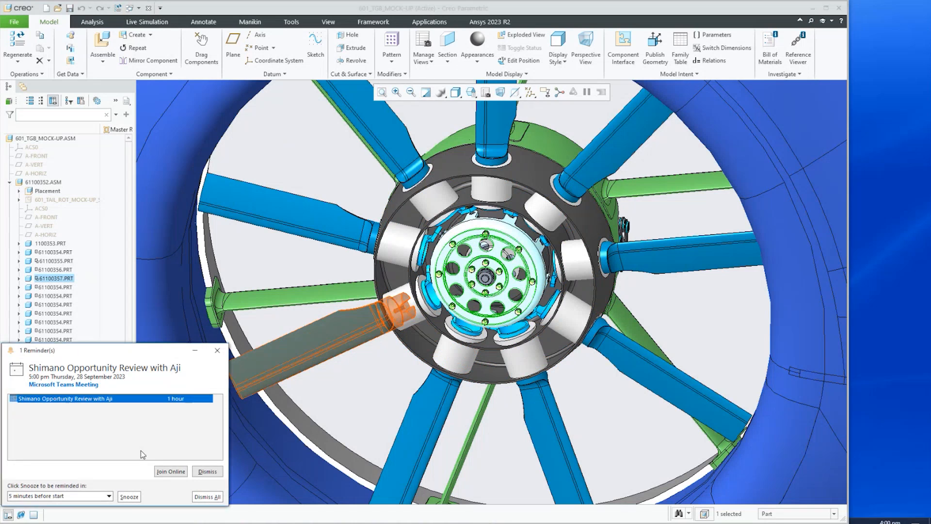
pyautogui.click(131, 497)
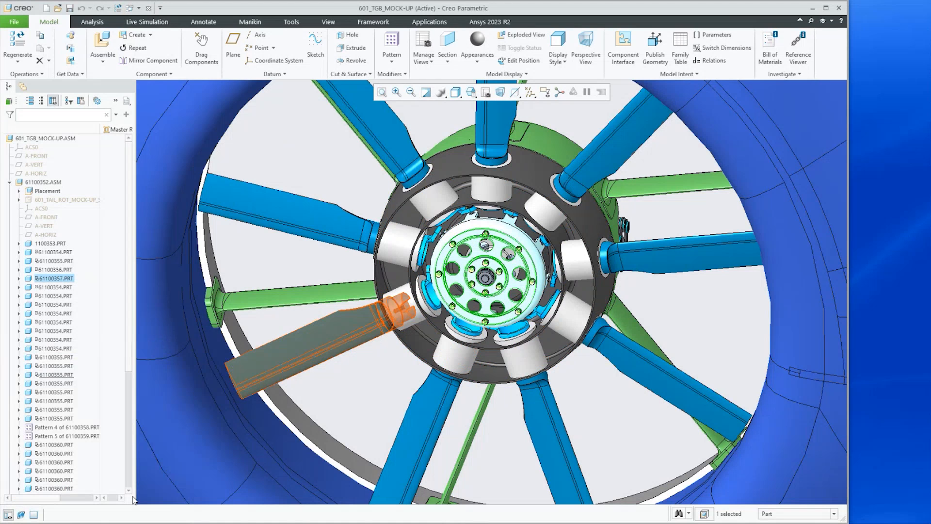
pyautogui.click(459, 173)
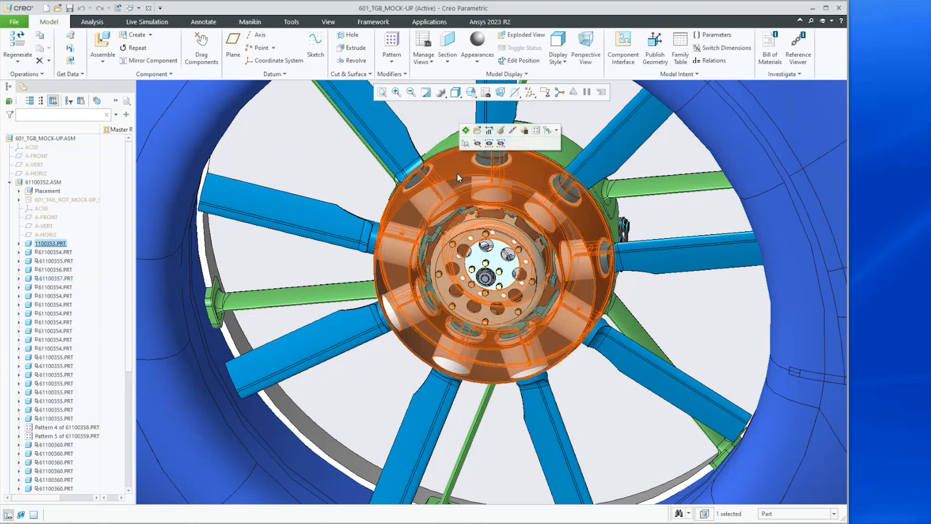
pyautogui.click(477, 131)
# Rotate and zoom around the 1100353 hub part to inspect its ribs, holes and spokes
pyautogui.moveTo(504, 305); pyautogui.dragTo(502, 371, button='middle')
pyautogui.scroll(-3, 570, 316)
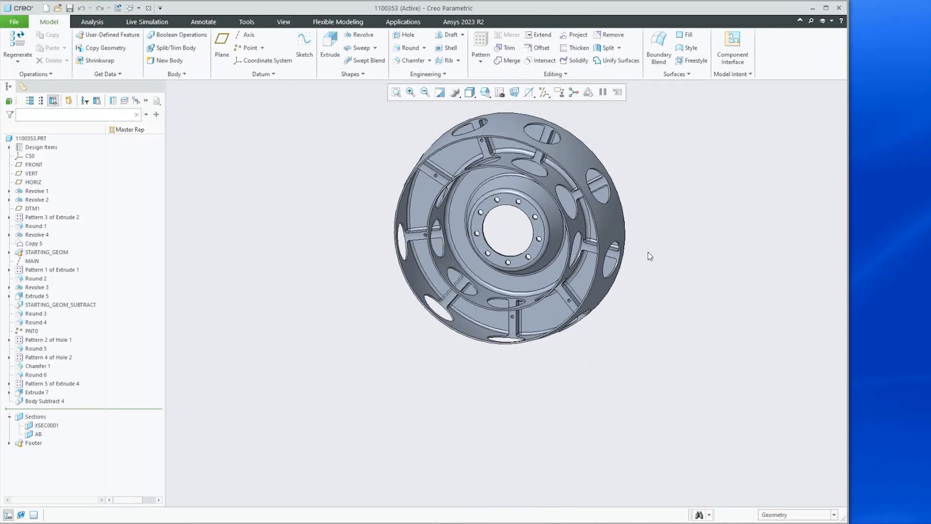
pyautogui.scroll(-2, 648, 252)
pyautogui.moveTo(540, 285)
pyautogui.mouseDown(button='middle')
pyautogui.moveTo(535, 261)
pyautogui.moveTo(528, 299)
pyautogui.mouseUp(button='middle')
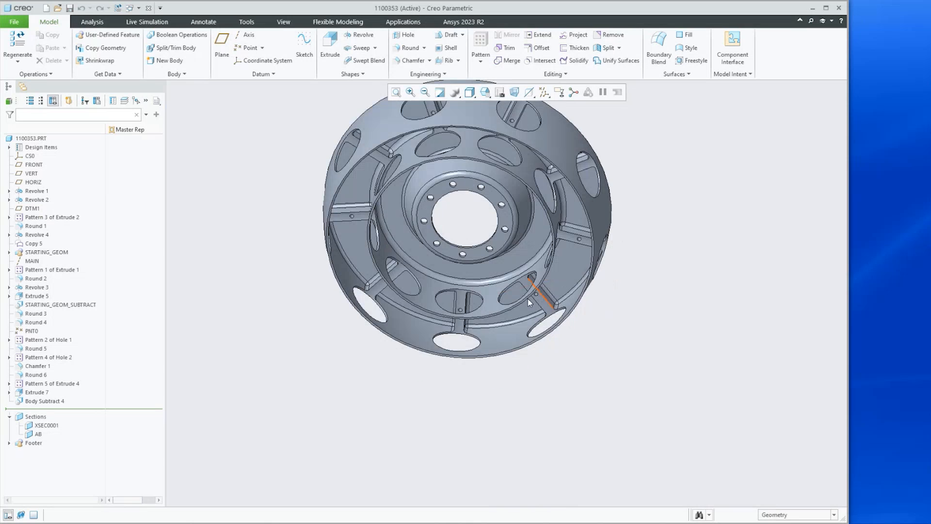
pyautogui.scroll(-8, 344, 214)
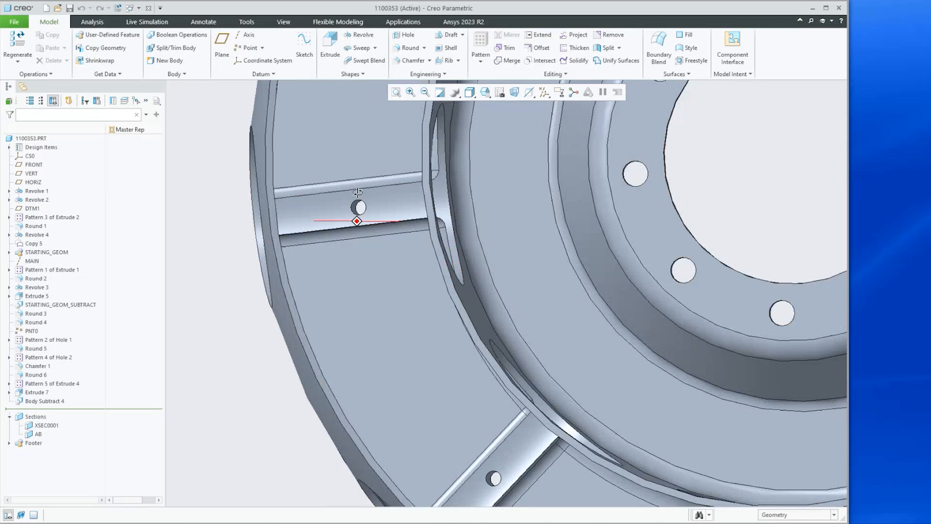
pyautogui.scroll(8, 378, 228)
pyautogui.scroll(5, 381, 231)
pyautogui.scroll(-3, 376, 285)
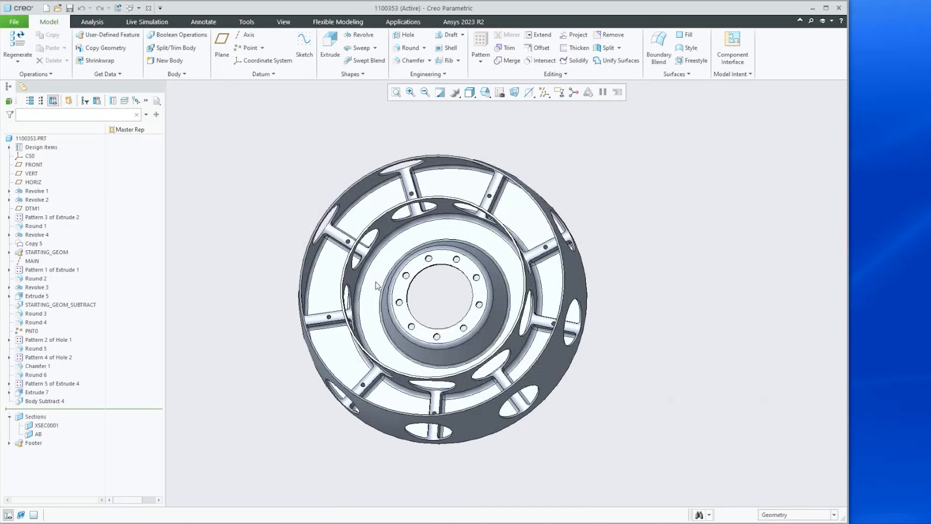
# Run the Live Simulation structural study on the hub part
pyautogui.click(135, 22)
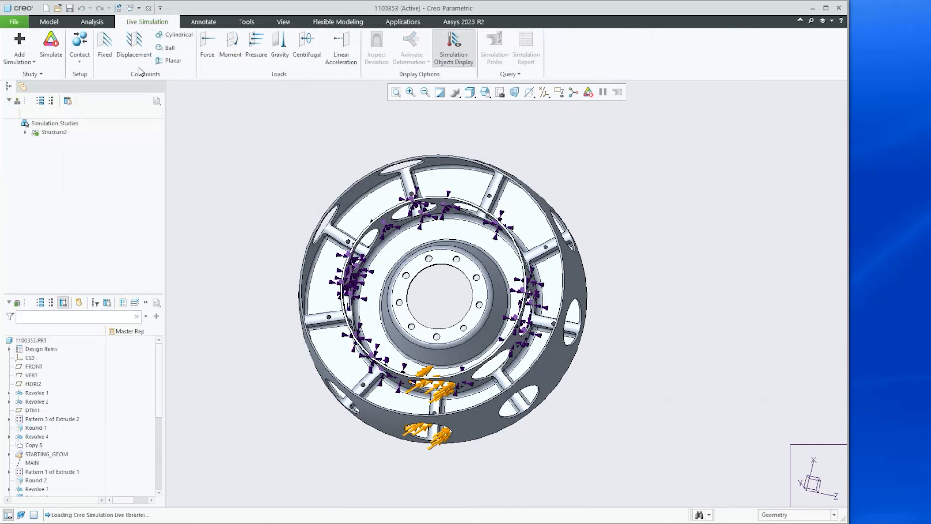
pyautogui.click(51, 46)
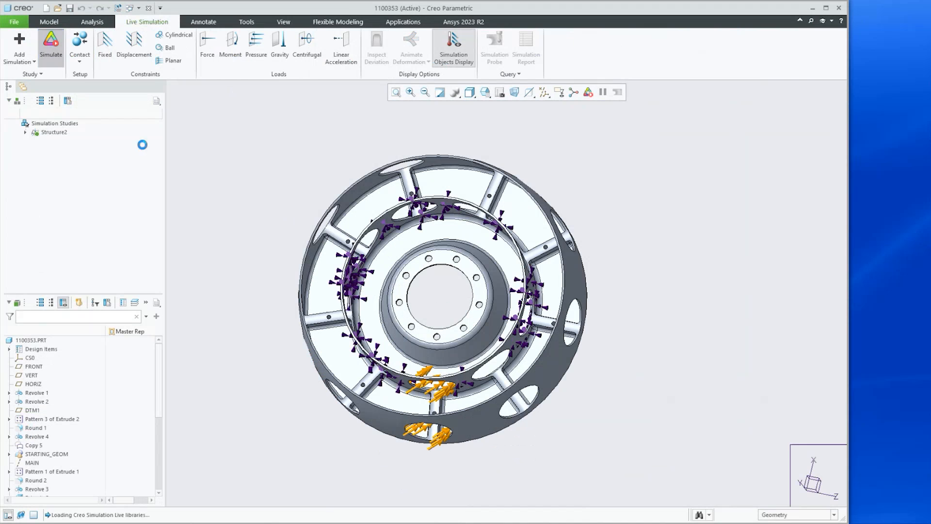
pyautogui.moveTo(396, 280); pyautogui.dragTo(503, 349, button='middle')
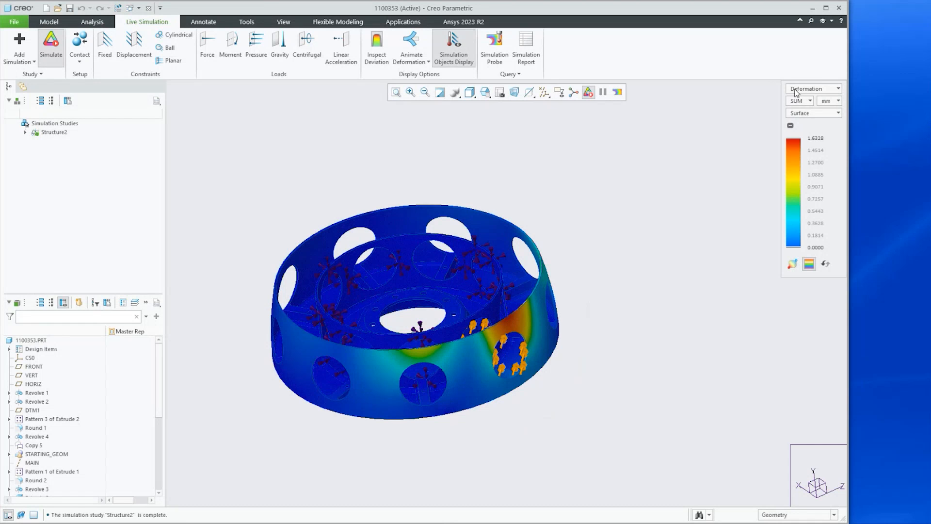
# Switch the simulation result display to Von Mises Stress with units in MPa
pyautogui.click(797, 93)
pyautogui.click(809, 100)
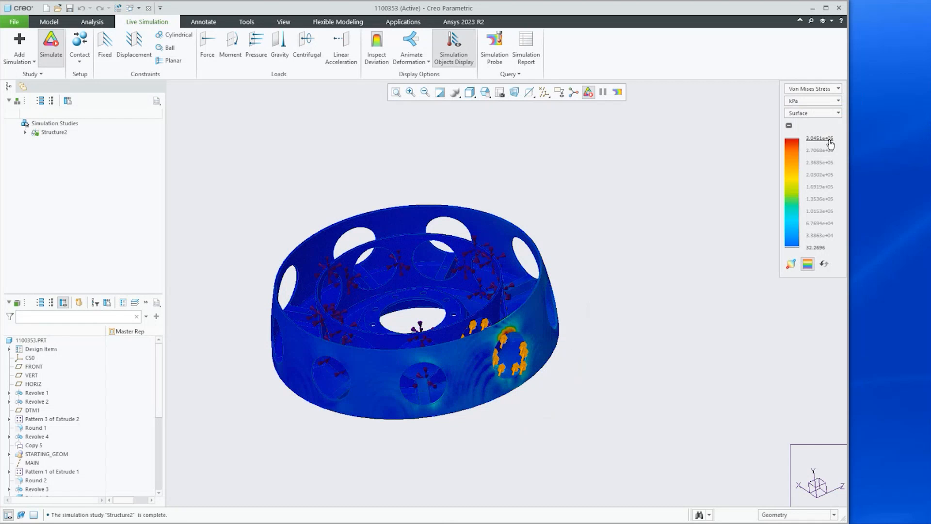
pyautogui.click(834, 101)
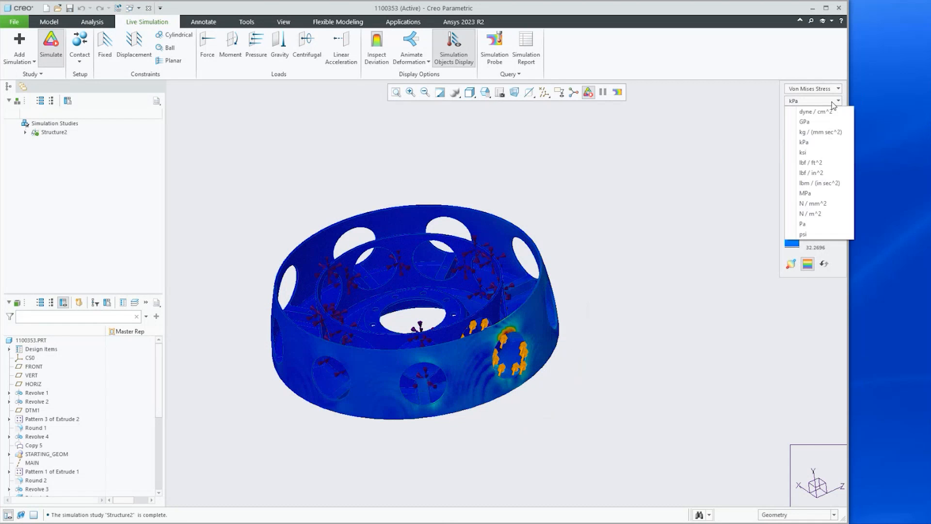
pyautogui.click(814, 194)
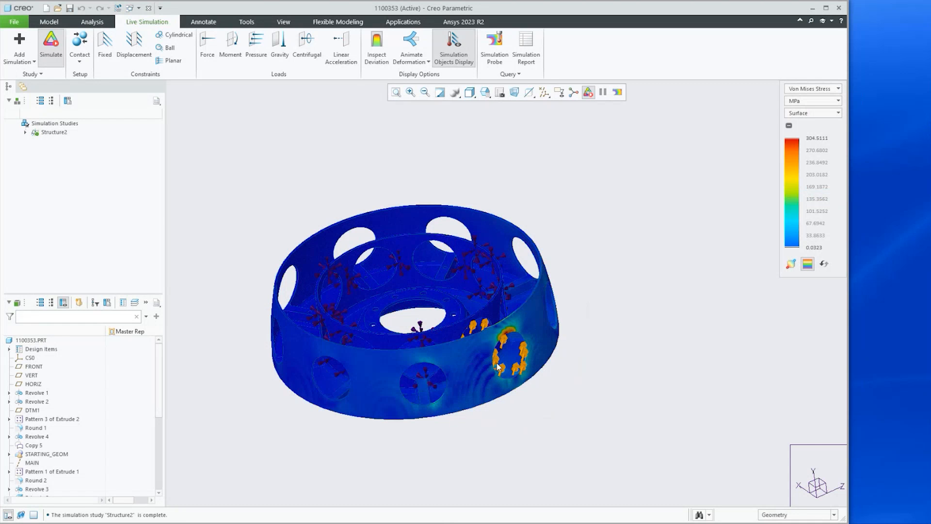
# Zoom in to examine the stress around the loaded holes on the hub's outer wall
pyautogui.scroll(5, 498, 367)
pyautogui.scroll(-3, 510, 308)
pyautogui.moveTo(510, 311)
pyautogui.mouseDown(button='middle')
pyautogui.moveTo(511, 297)
pyautogui.moveTo(512, 308)
pyautogui.mouseUp(button='middle')
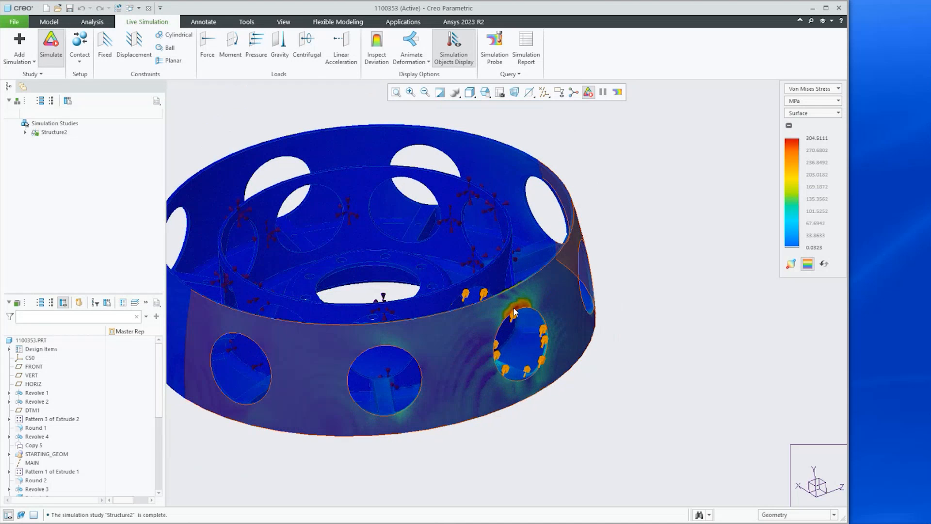
pyautogui.moveTo(513, 311)
pyautogui.mouseDown(button='middle')
pyautogui.moveTo(506, 307)
pyautogui.moveTo(528, 321)
pyautogui.mouseUp(button='middle')
pyautogui.scroll(-3, 527, 321)
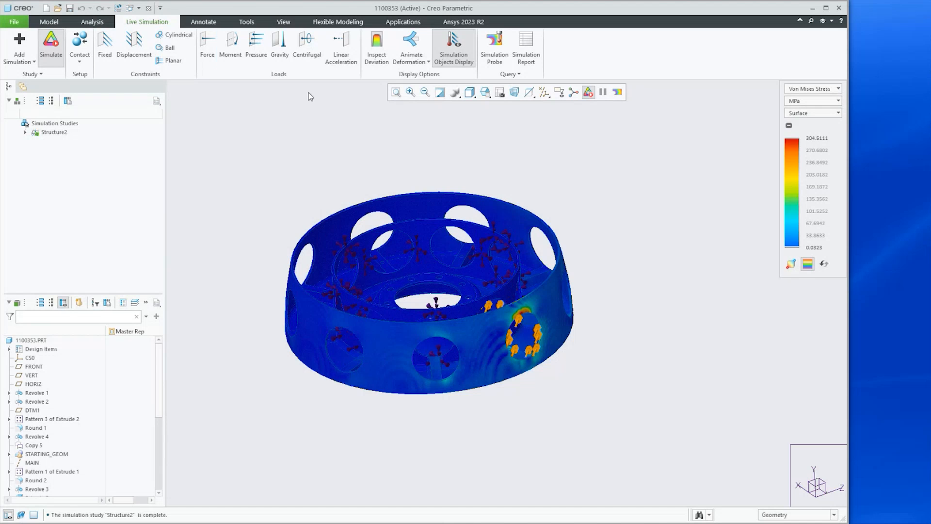
# Turn off Live Simulation and close the 1100353 part window
pyautogui.click(44, 45)
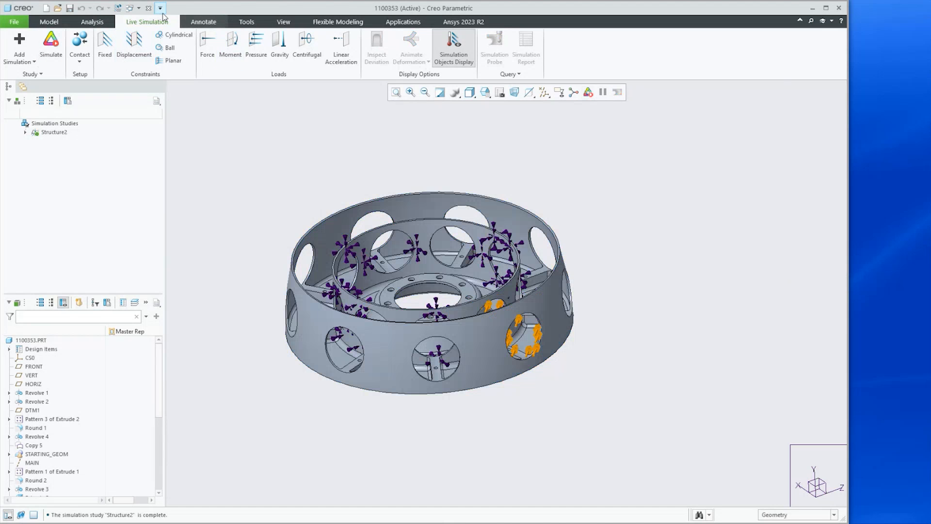
pyautogui.click(149, 8)
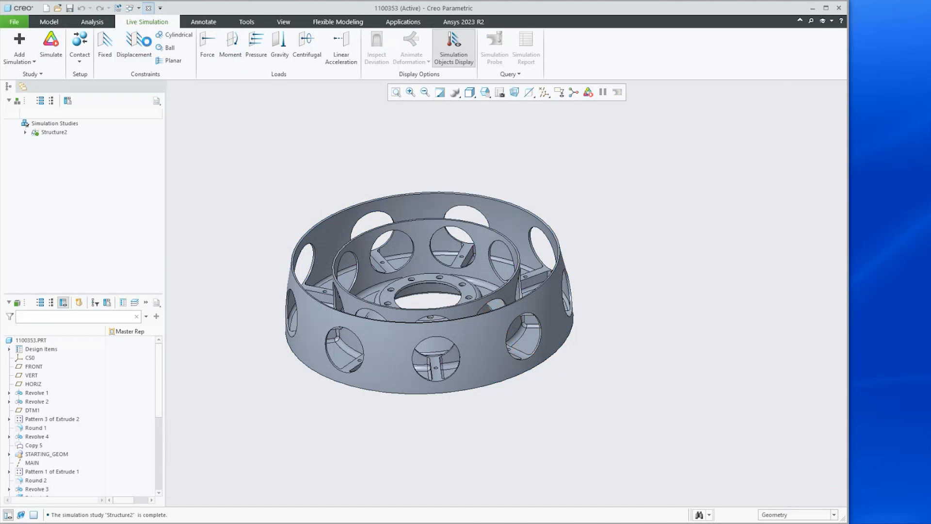
# Open mygen_final.prt from the Rot_Sym folder and zoom in on the optimized hub's rim and holes
pyautogui.click(57, 10)
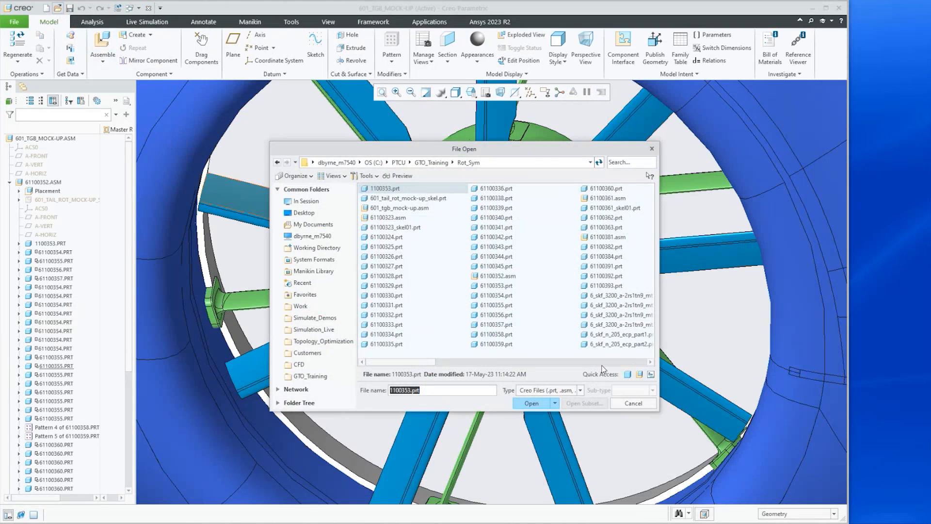
pyautogui.moveTo(432, 362); pyautogui.dragTo(640, 363)
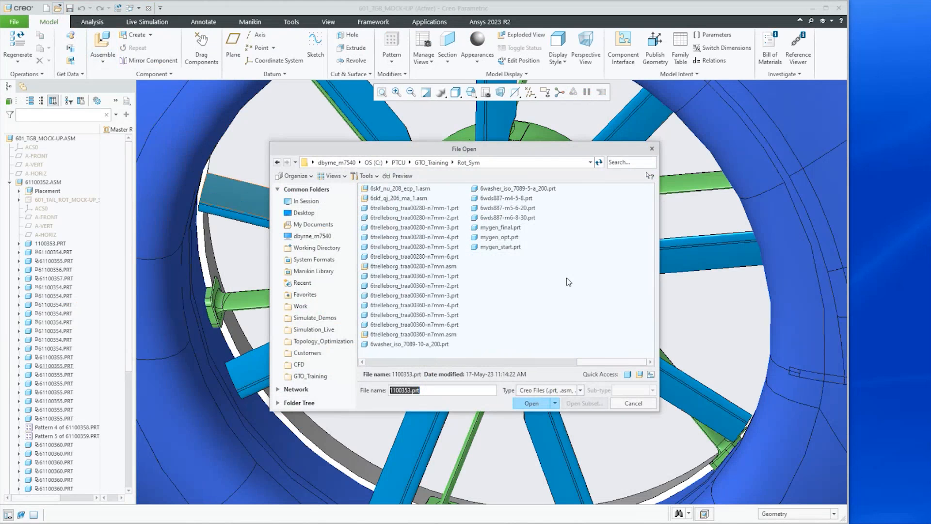
pyautogui.click(493, 228)
pyautogui.click(530, 403)
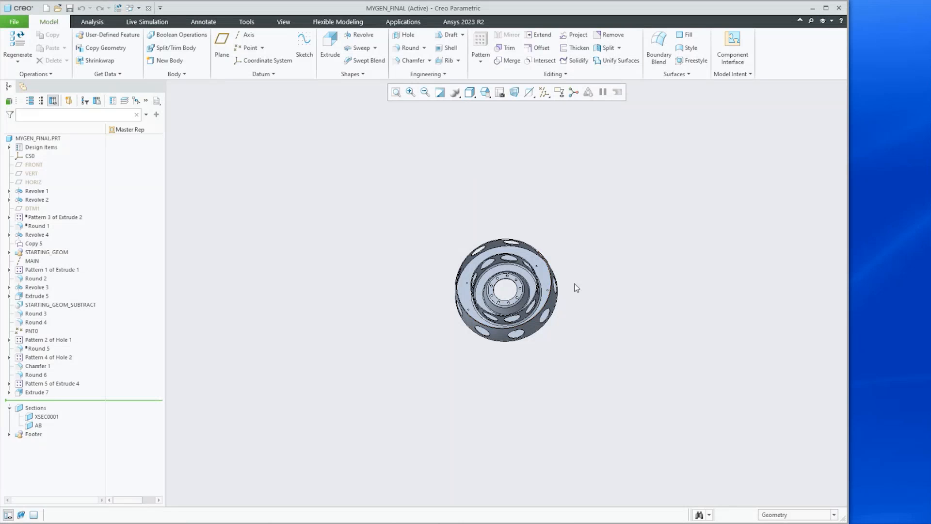
pyautogui.moveTo(575, 278); pyautogui.dragTo(611, 275, button='middle')
pyautogui.scroll(-4, 612, 276)
pyautogui.moveTo(532, 316); pyautogui.dragTo(547, 276, button='middle')
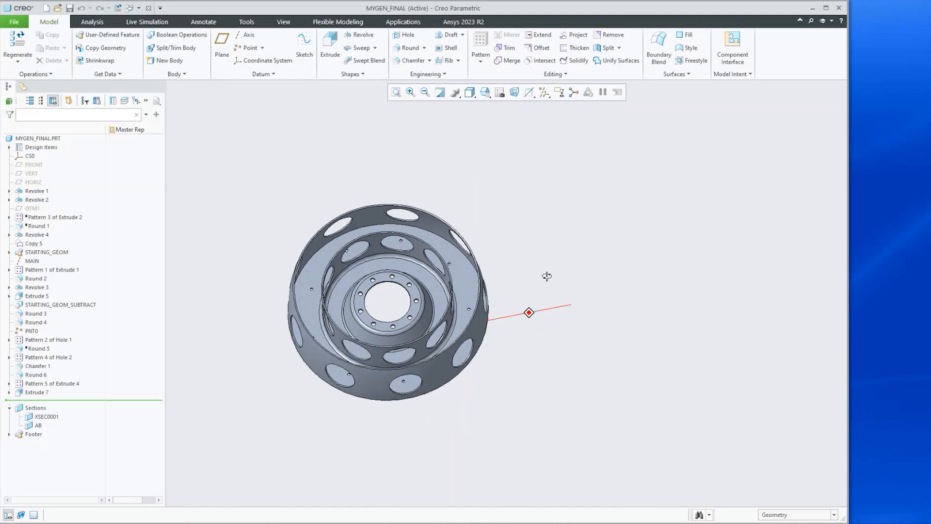
pyautogui.scroll(-2, 547, 276)
pyautogui.scroll(-2, 262, 290)
pyautogui.moveTo(262, 290)
pyautogui.mouseDown(button='middle')
pyautogui.moveTo(256, 305)
pyautogui.moveTo(261, 287)
pyautogui.moveTo(273, 305)
pyautogui.mouseUp(button='middle')
pyautogui.scroll(-4, 251, 290)
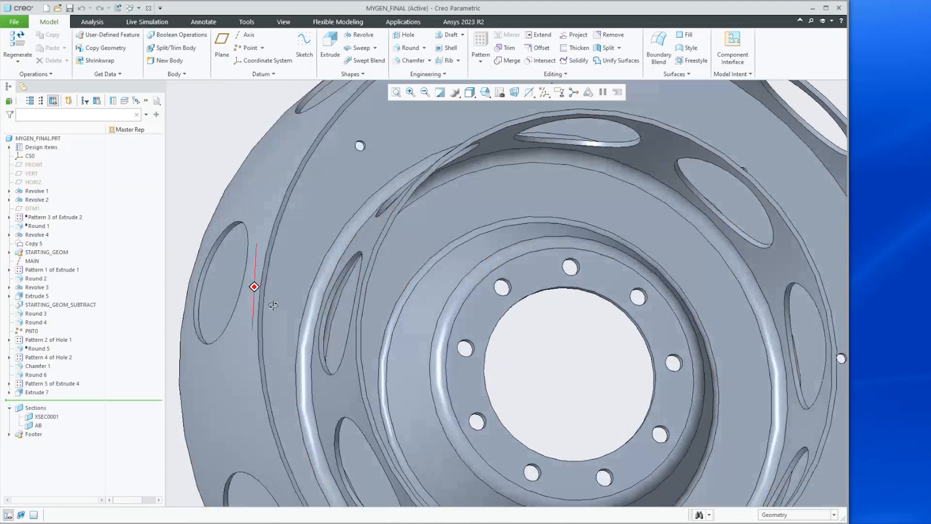
# Run Live Simulation on the final hub and display the Von Mises stress in MPa
pyautogui.scroll(5, 265, 298)
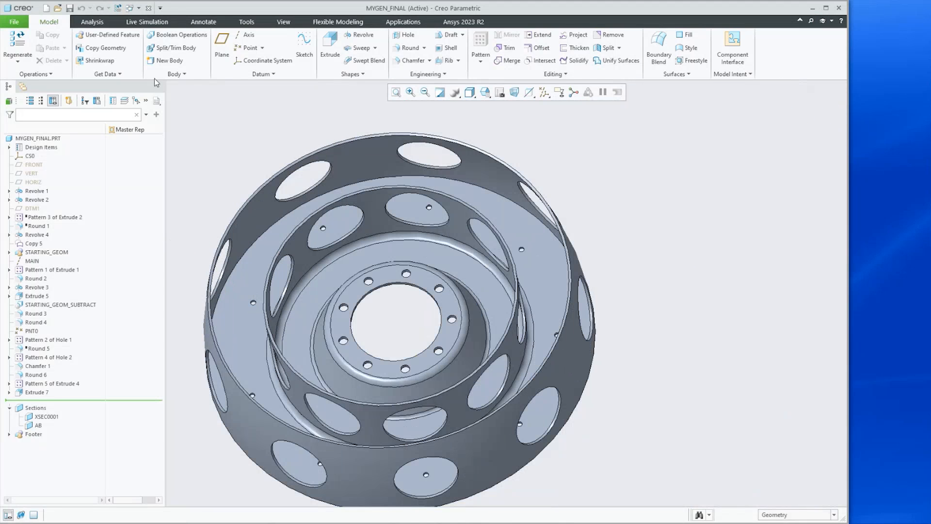
pyautogui.click(142, 22)
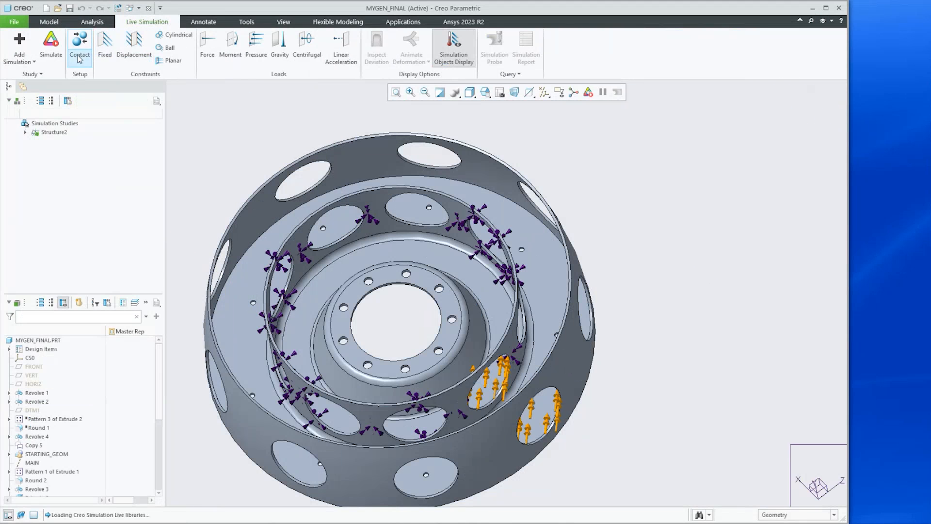
pyautogui.click(51, 43)
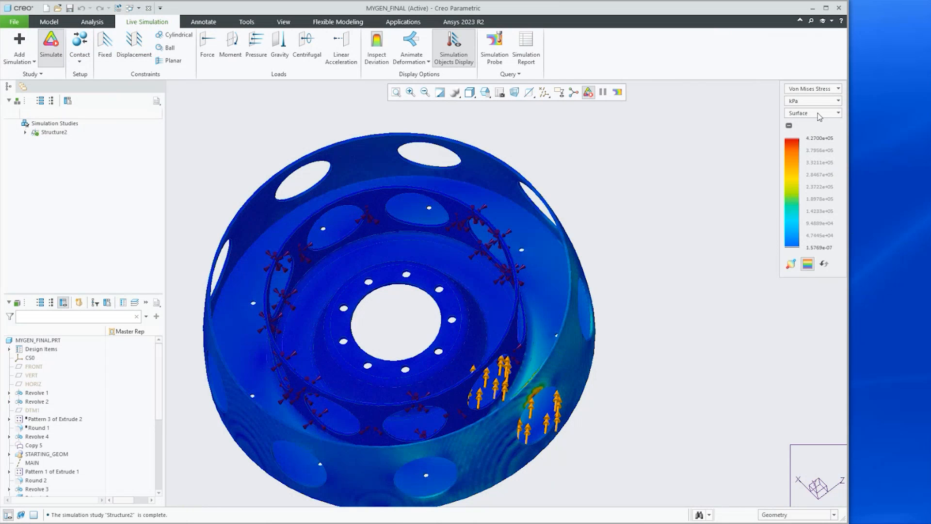
pyautogui.click(813, 100)
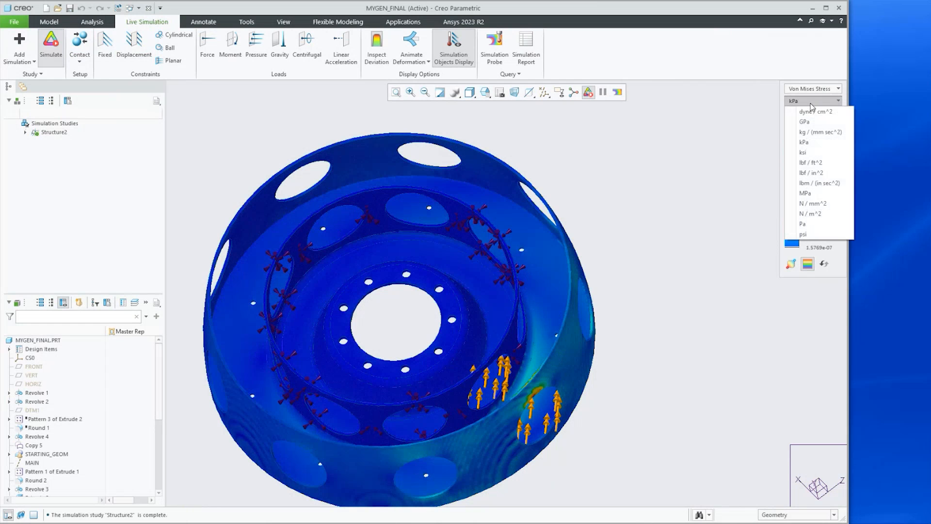
pyautogui.click(806, 193)
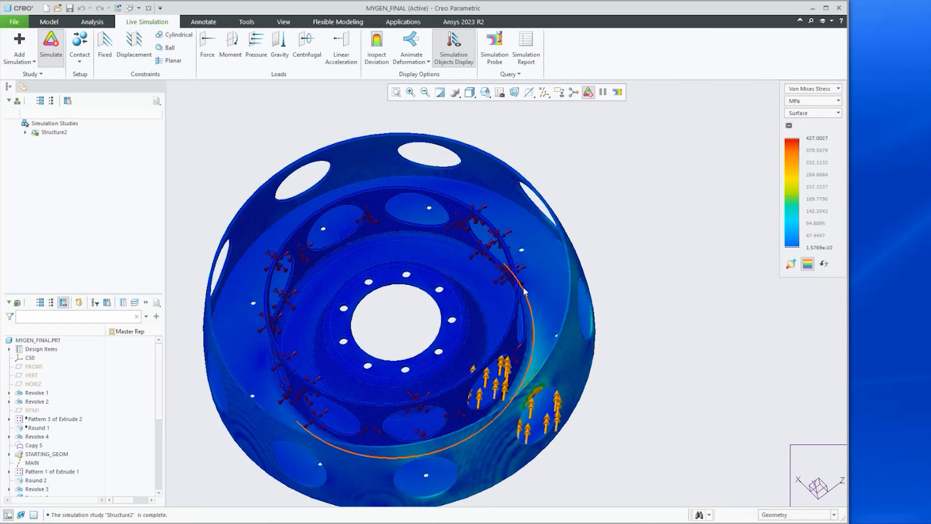
# Turn off Live Simulation on the final hub
pyautogui.scroll(-3, 538, 287)
pyautogui.scroll(3, 536, 288)
pyautogui.scroll(-3, 533, 286)
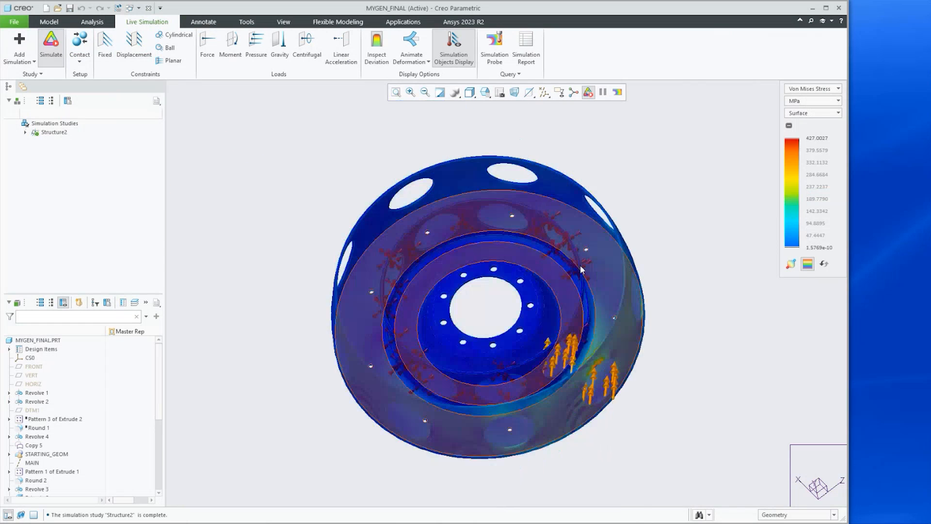
pyautogui.scroll(5, 507, 263)
pyautogui.scroll(-4, 584, 263)
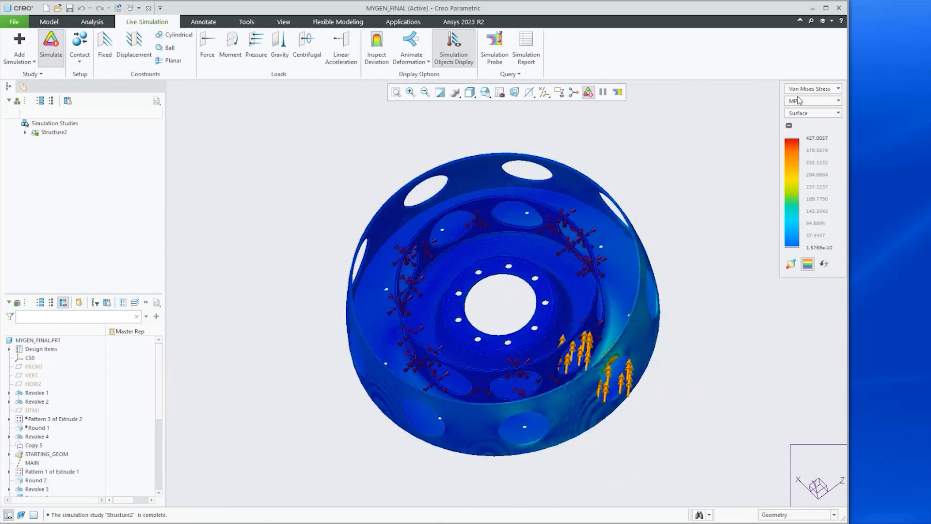
pyautogui.click(48, 49)
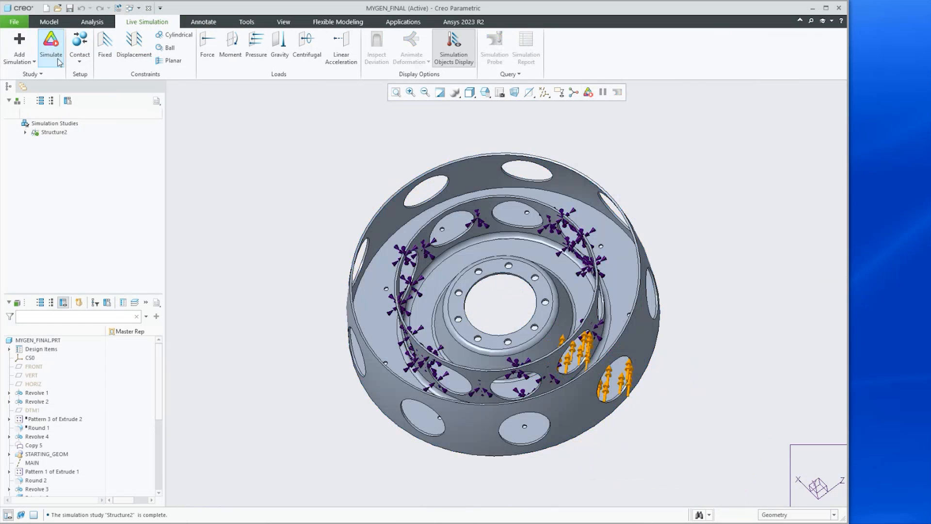
# Open the Generative Design study and select the EXCLUDE entry under Excluded Geometry
pyautogui.click(404, 25)
pyautogui.click(61, 39)
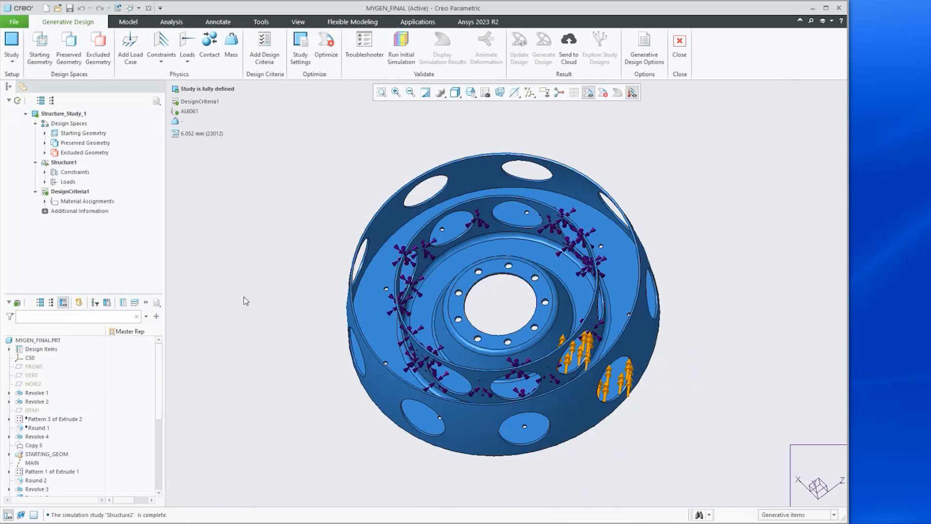
pyautogui.scroll(1, 245, 300)
pyautogui.moveTo(473, 272)
pyautogui.mouseDown(button='middle')
pyautogui.moveTo(475, 228)
pyautogui.moveTo(477, 249)
pyautogui.moveTo(485, 245)
pyautogui.mouseUp(button='middle')
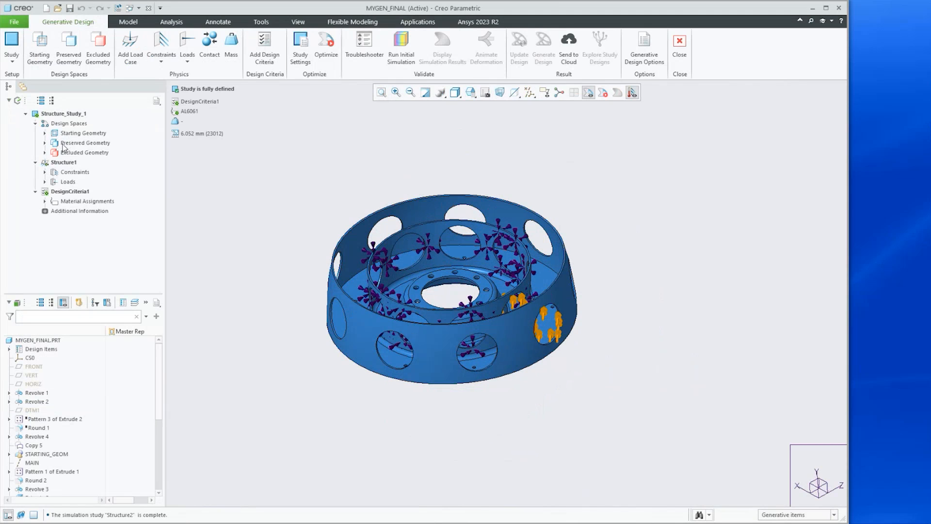
pyautogui.click(44, 153)
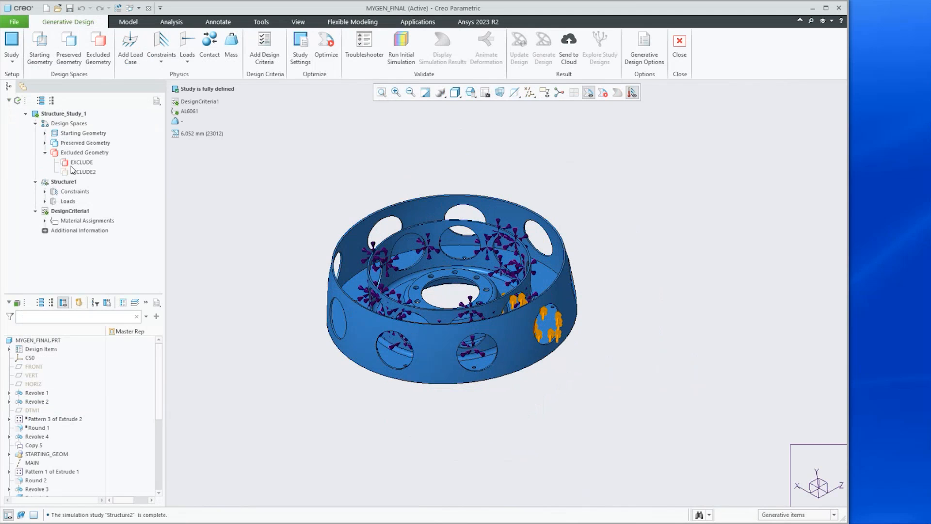
pyautogui.click(73, 163)
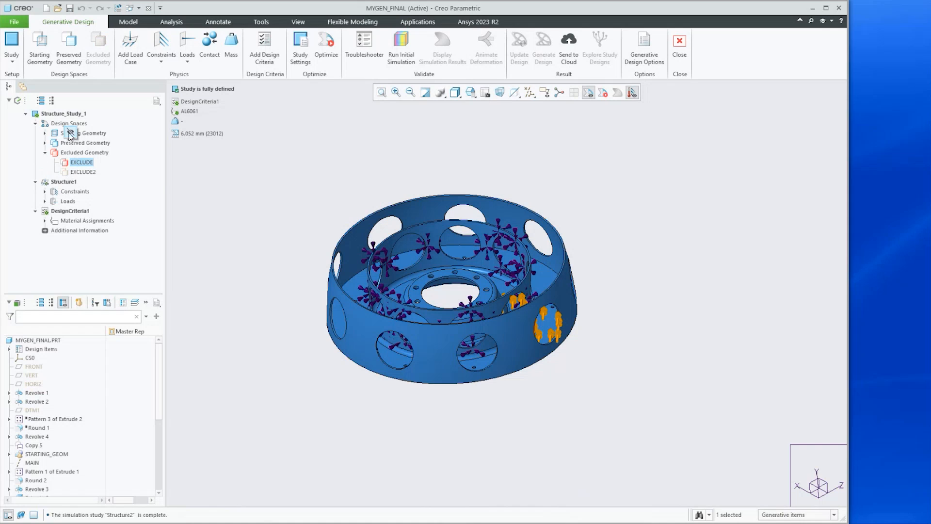
# Temporarily show the EXCLUDE and EXCLUDE2 bodies to examine the excluded geometry, then hide them again
pyautogui.click(9, 349)
pyautogui.click(19, 367)
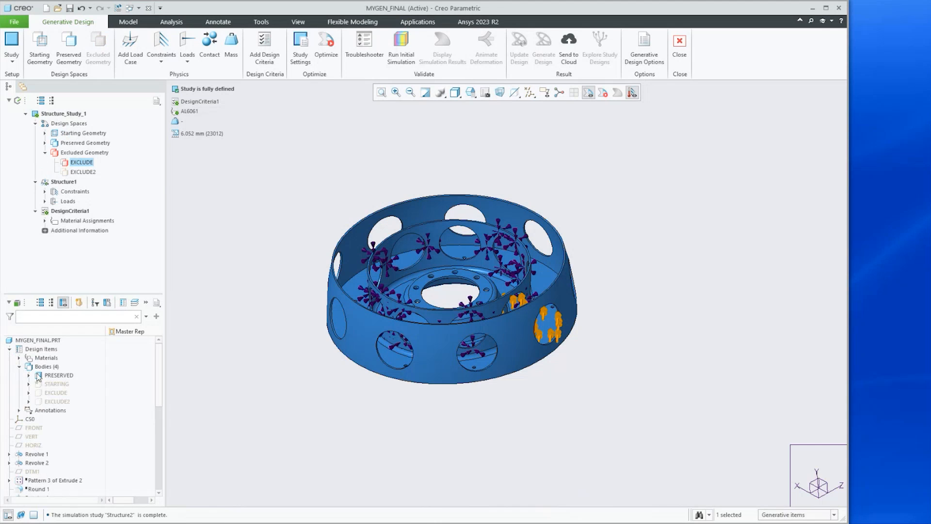
pyautogui.click(42, 393)
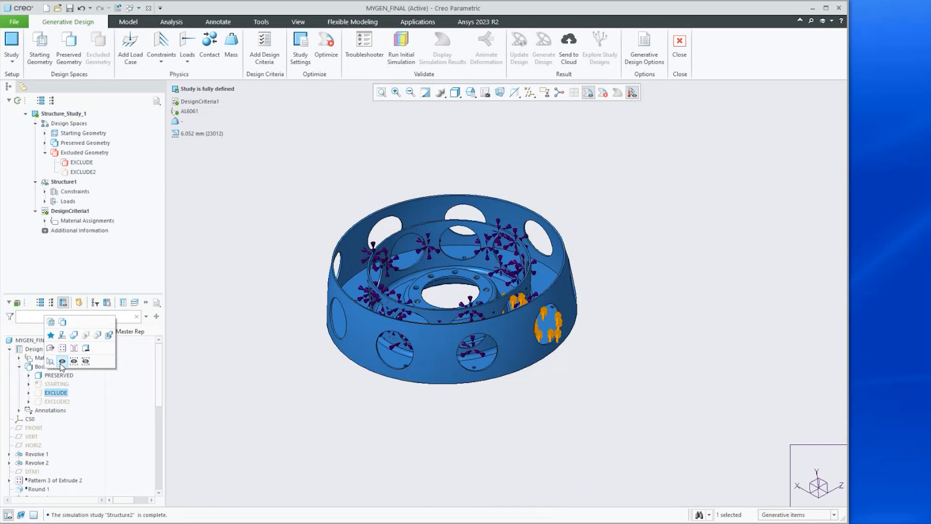
pyautogui.click(62, 367)
pyautogui.click(48, 401)
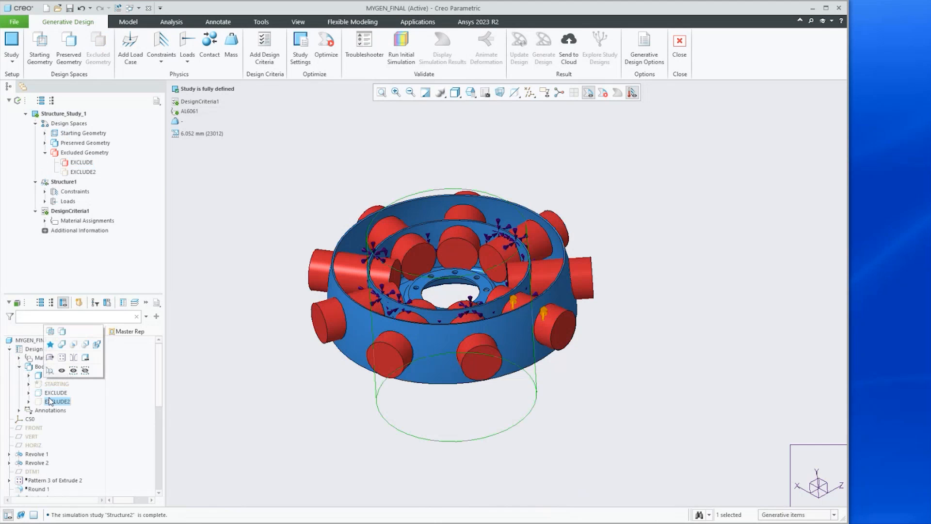
pyautogui.click(59, 373)
pyautogui.moveTo(318, 321); pyautogui.dragTo(328, 383, button='middle')
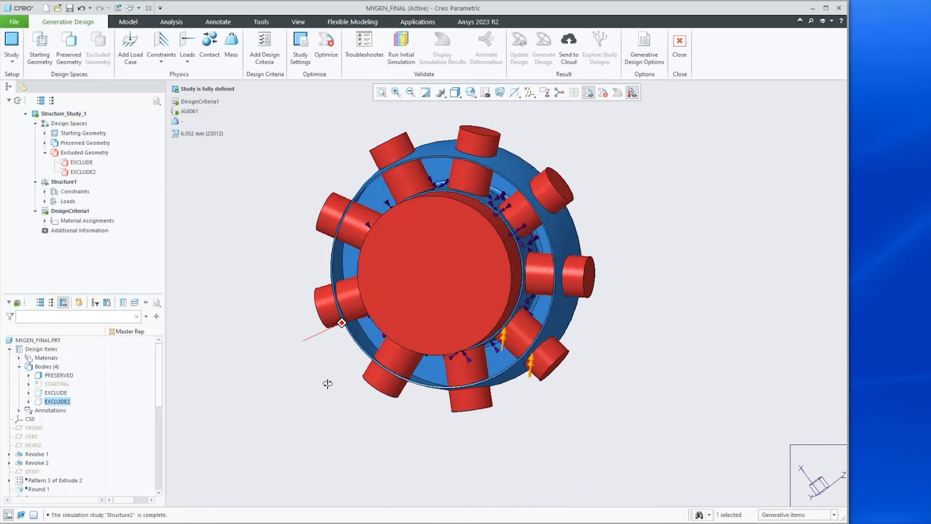
pyautogui.click(48, 394)
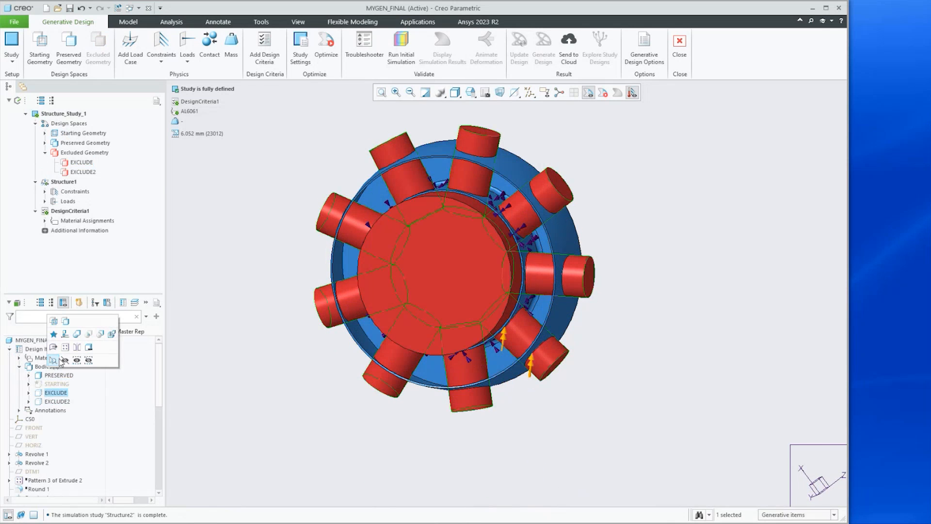
pyautogui.click(65, 361)
pyautogui.click(51, 402)
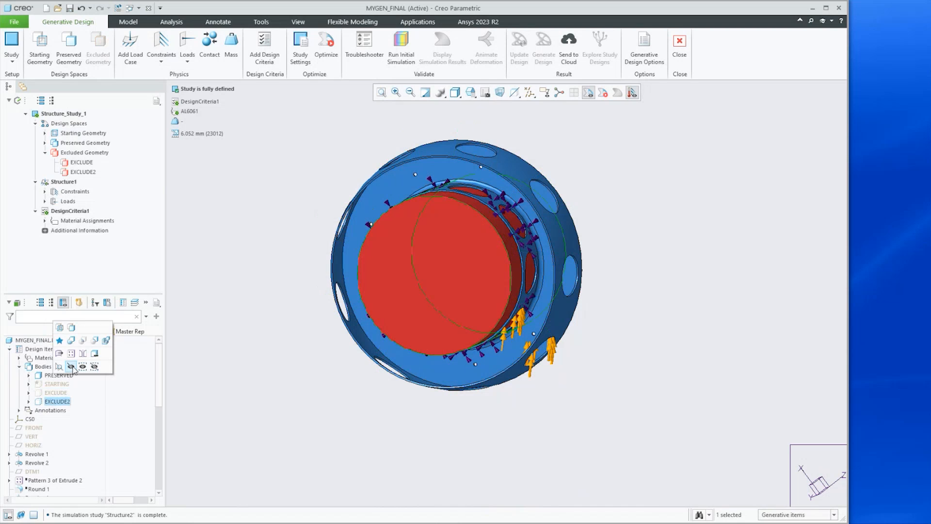
pyautogui.click(73, 370)
pyautogui.moveTo(305, 371); pyautogui.dragTo(314, 301, button='middle')
# Open the Design Criteria definition to review the rotational symmetry settings, then cancel it
pyautogui.click(60, 210)
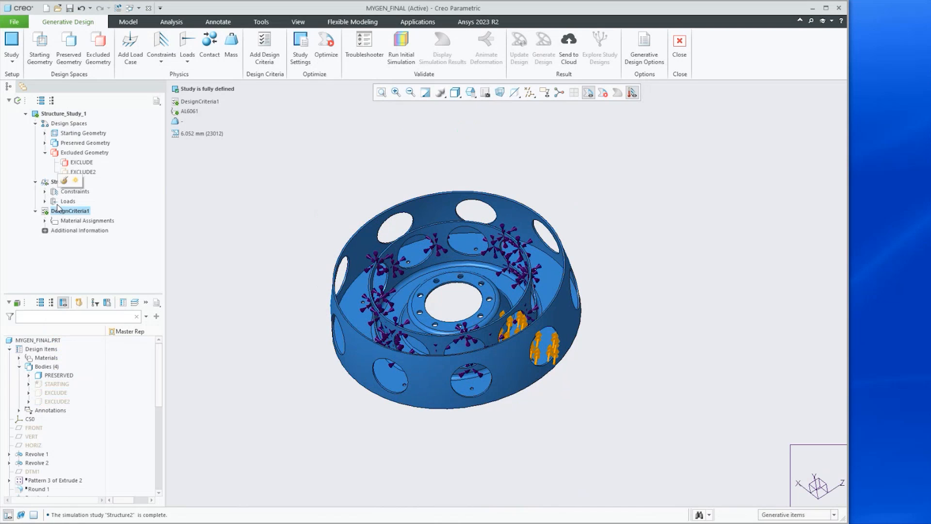
pyautogui.click(63, 182)
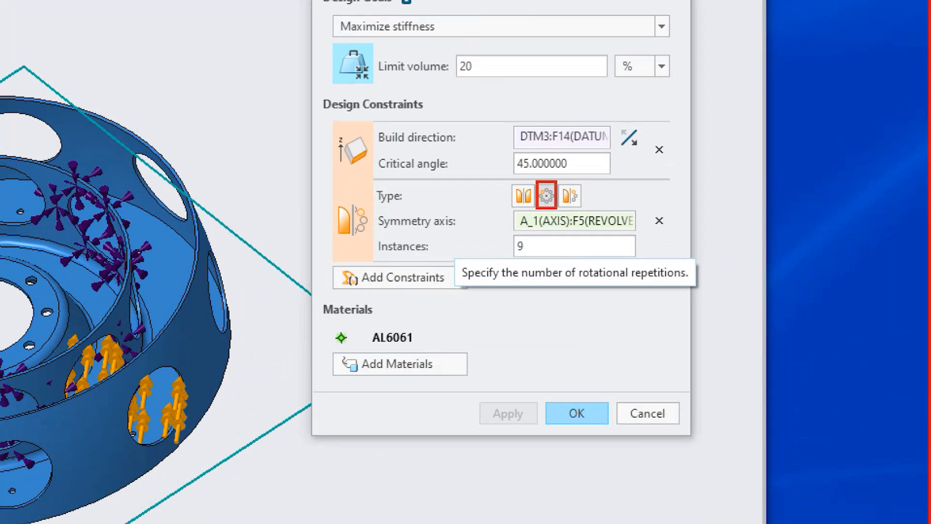
pyautogui.keyDown('ctrl'); pyautogui.moveTo(369, 229); pyautogui.dragTo(637, 261); pyautogui.keyUp('ctrl')
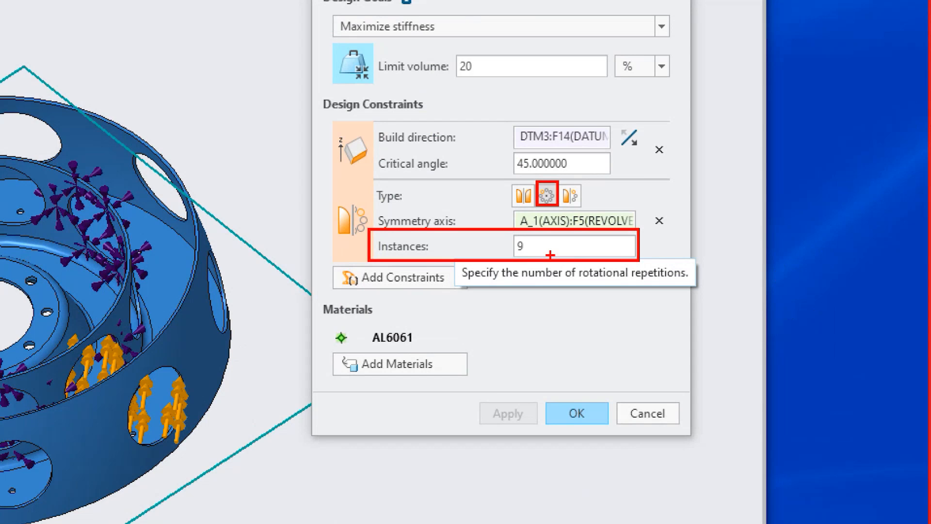
pyautogui.press('Escape')
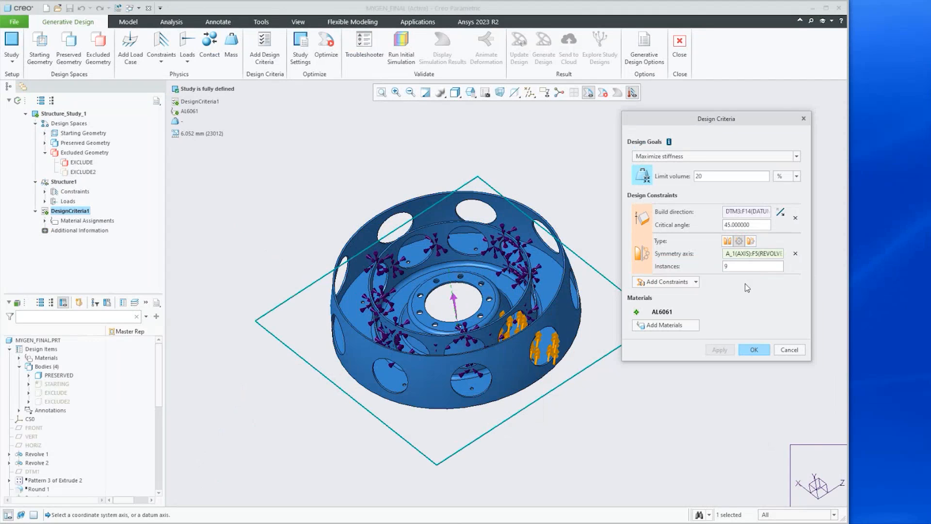
pyautogui.moveTo(580, 290)
pyautogui.mouseDown(button='middle')
pyautogui.moveTo(588, 352)
pyautogui.moveTo(573, 303)
pyautogui.moveTo(578, 318)
pyautogui.moveTo(581, 294)
pyautogui.mouseUp(button='middle')
pyautogui.click(798, 352)
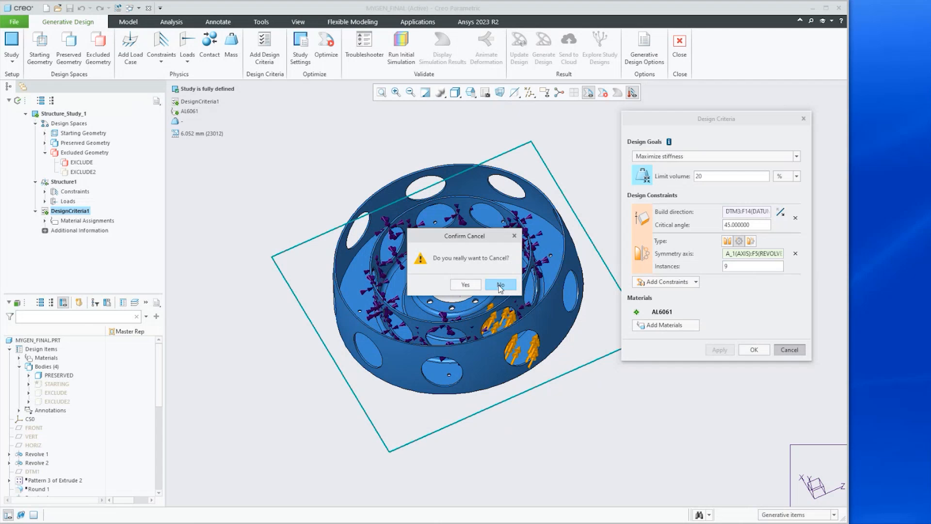
pyautogui.click(465, 285)
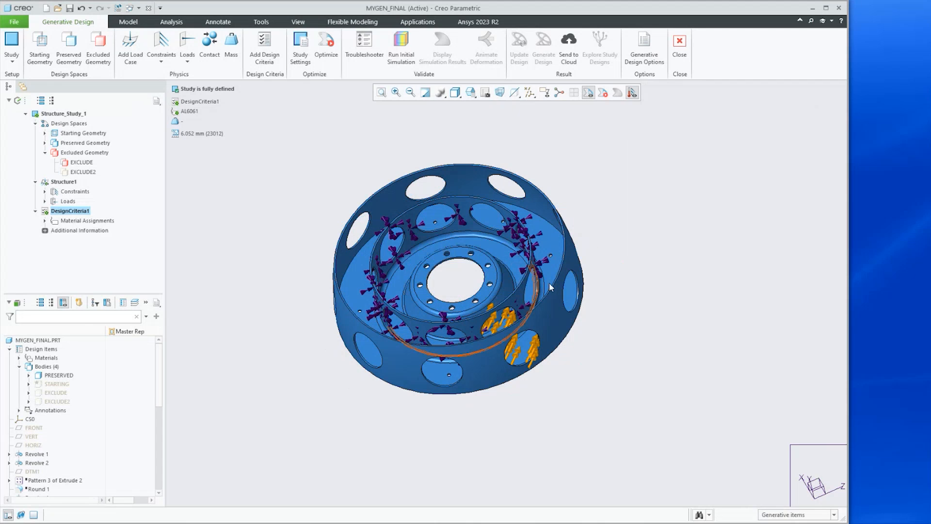
# Close Generative Design, keeping the latest settings
pyautogui.scroll(-1, 708, 245)
pyautogui.moveTo(658, 279); pyautogui.dragTo(659, 275, button='middle')
pyautogui.scroll(-1, 693, 270)
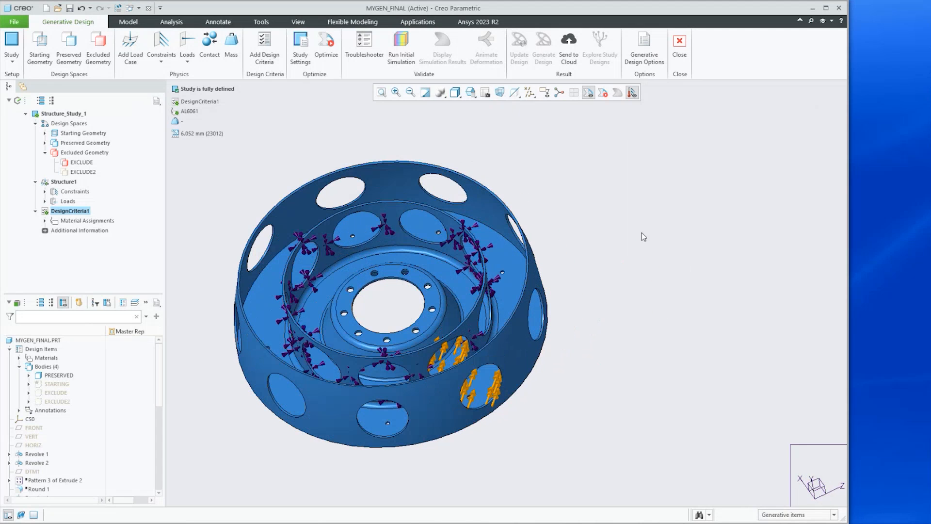
pyautogui.click(679, 47)
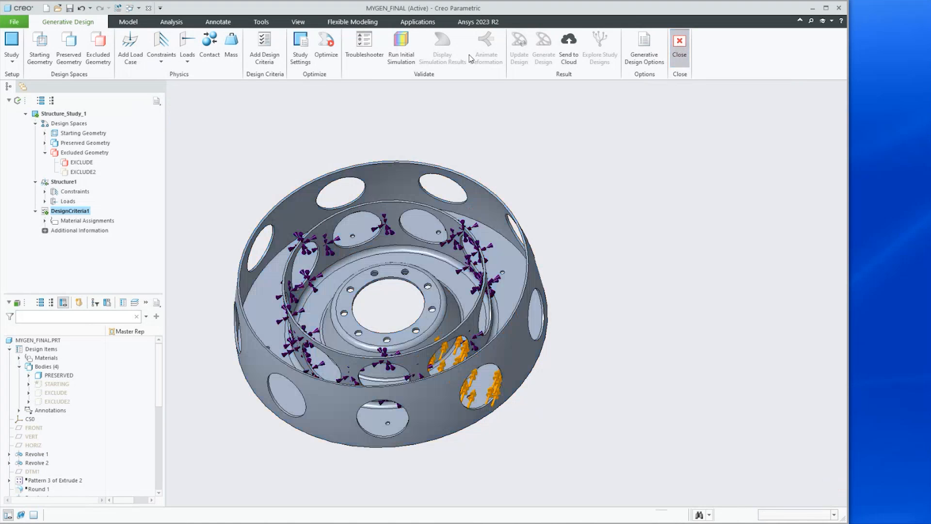
# Open mygen_opt.prt from the Rot_Sym folder
pyautogui.click(58, 10)
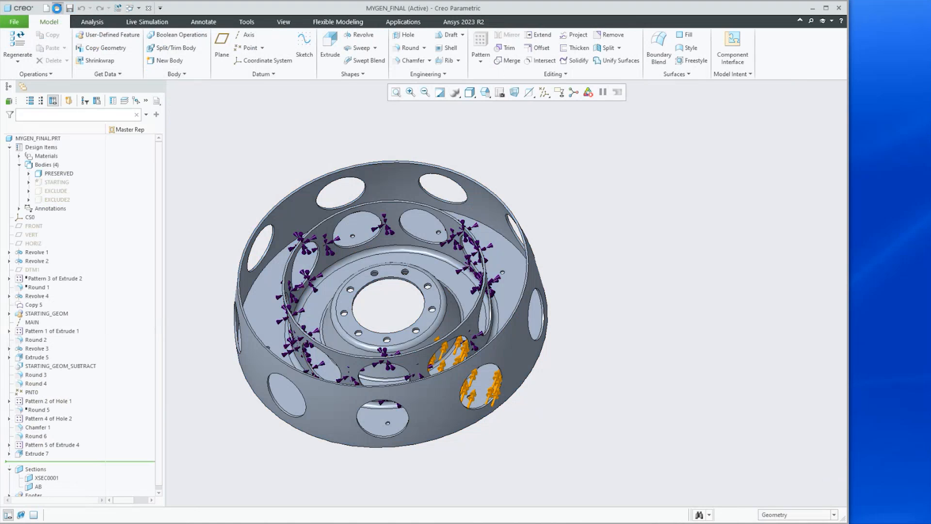
pyautogui.moveTo(385, 363); pyautogui.dragTo(625, 365)
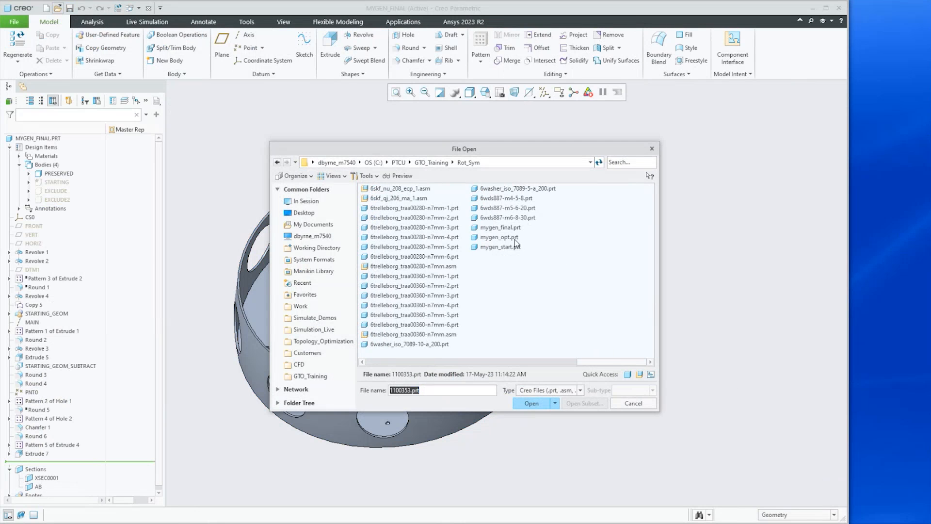
pyautogui.click(499, 237)
pyautogui.click(528, 403)
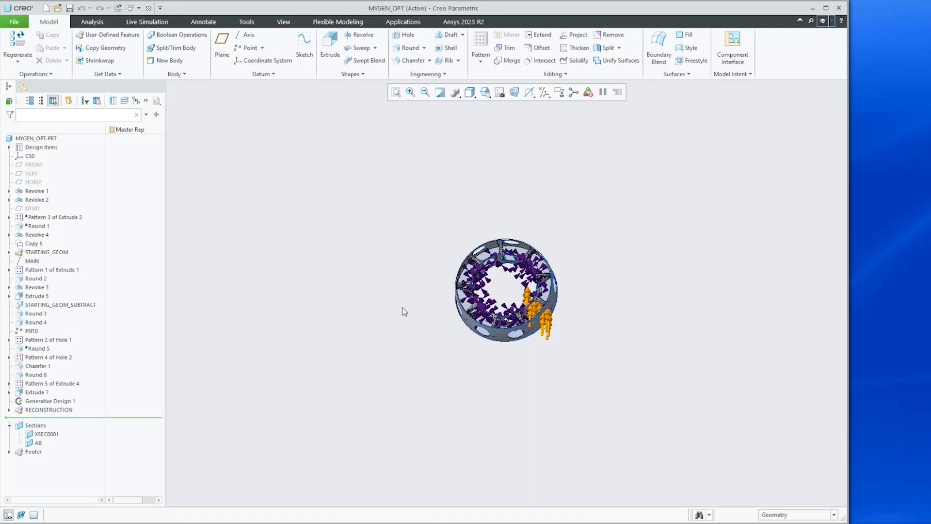
# Orbit and zoom around the optimized hub to examine its generated geometry
pyautogui.moveTo(478, 304); pyautogui.dragTo(478, 283, button='middle')
pyautogui.scroll(-2, 480, 288)
pyautogui.scroll(-3, 552, 294)
pyautogui.scroll(-3, 530, 294)
pyautogui.moveTo(529, 301)
pyautogui.mouseDown(button='middle')
pyautogui.moveTo(539, 326)
pyautogui.moveTo(589, 297)
pyautogui.moveTo(593, 305)
pyautogui.moveTo(568, 377)
pyautogui.moveTo(550, 346)
pyautogui.moveTo(555, 365)
pyautogui.moveTo(559, 356)
pyautogui.moveTo(546, 379)
pyautogui.mouseUp(button='middle')
pyautogui.scroll(-6, 575, 335)
pyautogui.scroll(-10, 559, 356)
pyautogui.scroll(-3, 545, 379)
pyautogui.scroll(2, 452, 300)
pyautogui.moveTo(453, 299); pyautogui.dragTo(447, 363, button='middle')
pyautogui.scroll(-2, 447, 364)
pyautogui.scroll(1, 447, 362)
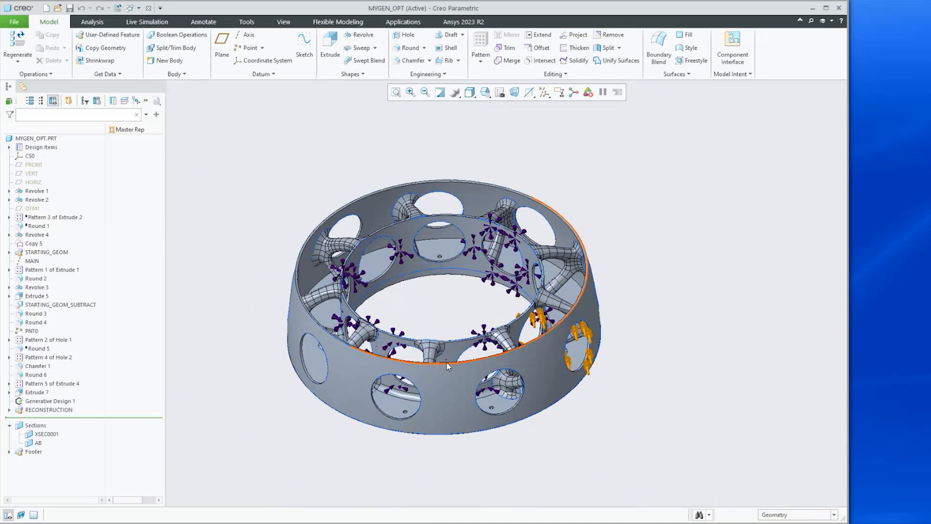
# Calculate the mass properties of the optimized hub and close the Mass Properties dialog
pyautogui.click(91, 21)
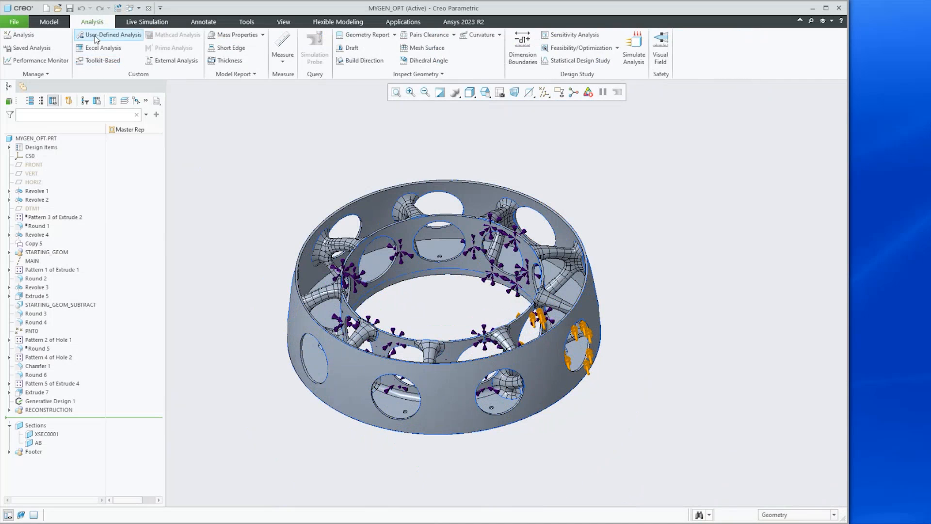
pyautogui.click(235, 34)
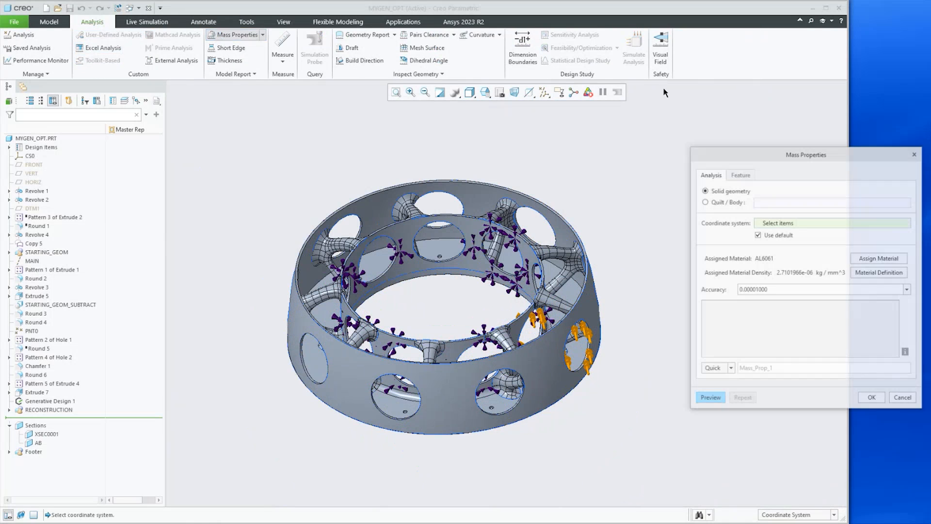
pyautogui.click(706, 397)
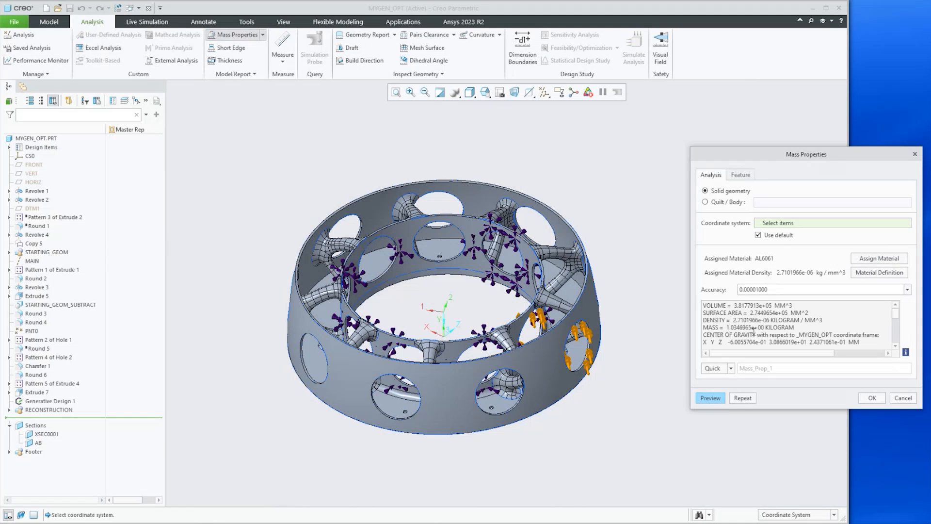
pyautogui.click(900, 398)
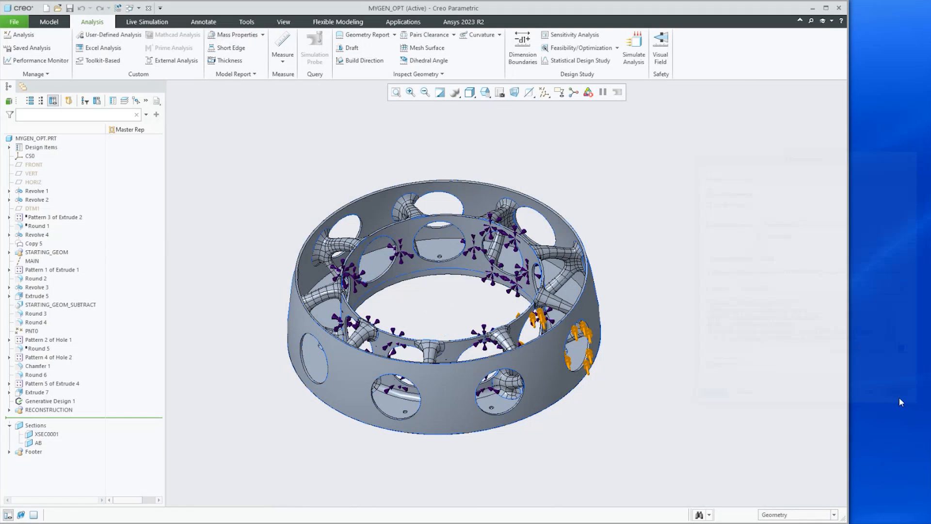
# Switch to Live Simulation for the optimized hub and set the von Mises stress units to MPa
pyautogui.click(136, 23)
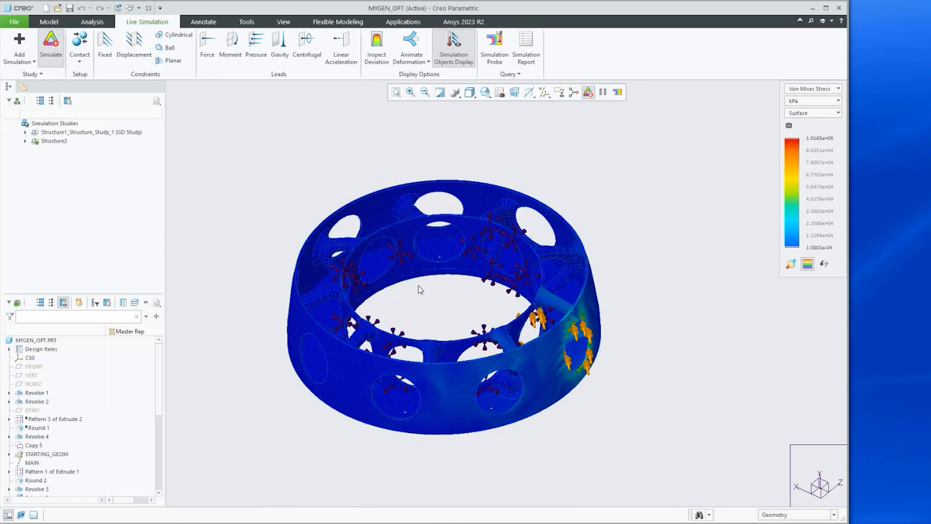
pyautogui.moveTo(474, 306)
pyautogui.mouseDown(button='middle')
pyautogui.moveTo(452, 303)
pyautogui.moveTo(461, 305)
pyautogui.mouseUp(button='middle')
pyautogui.click(832, 101)
pyautogui.click(814, 194)
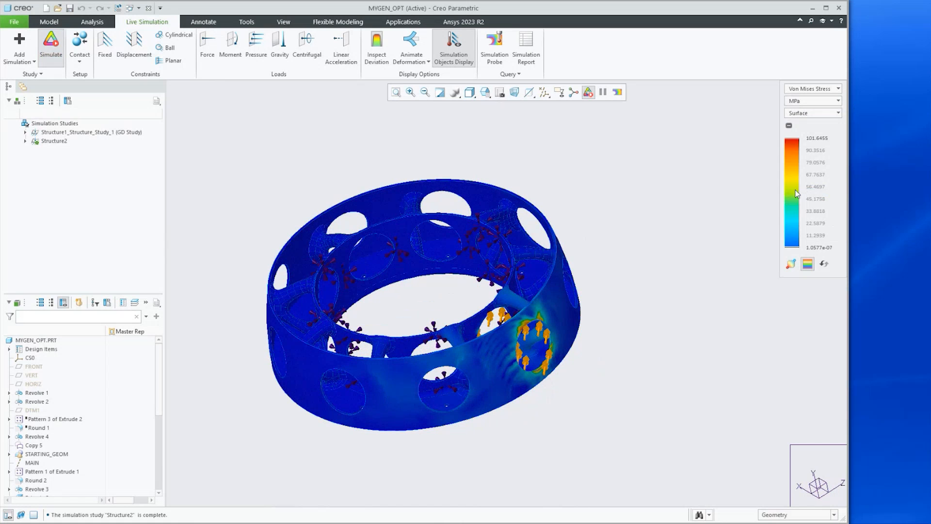
# Set the simulation quality slider fully toward Accuracy and close the Simulation Quality dialog
pyautogui.scroll(-10, 524, 339)
pyautogui.moveTo(529, 310)
pyautogui.mouseDown(button='middle')
pyautogui.moveTo(519, 325)
pyautogui.moveTo(523, 318)
pyautogui.mouseUp(button='middle')
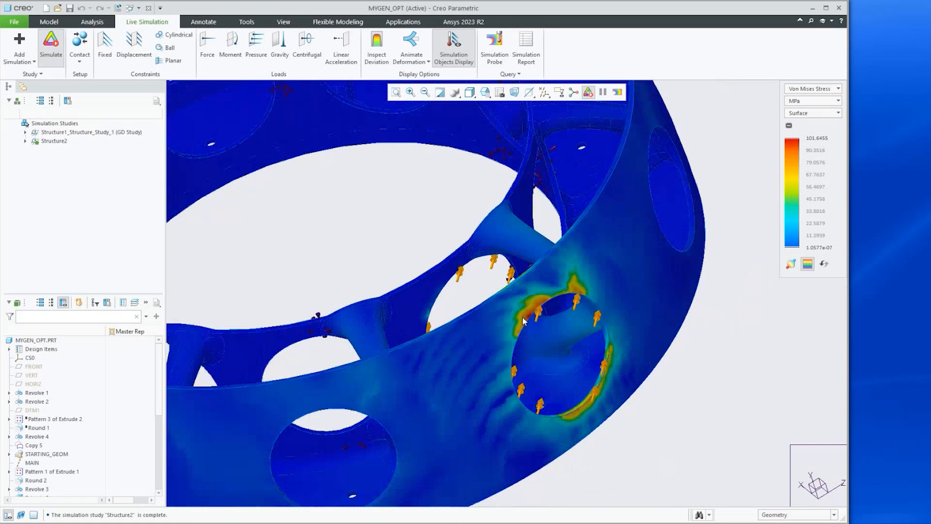
pyautogui.scroll(10, 523, 321)
pyautogui.click(28, 77)
pyautogui.click(34, 90)
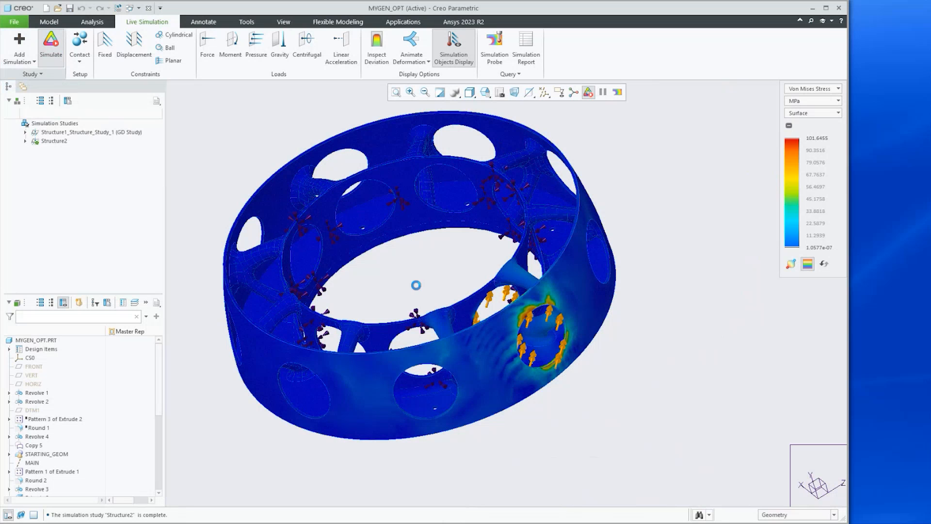
pyautogui.moveTo(405, 257); pyautogui.dragTo(442, 257)
pyautogui.click(462, 290)
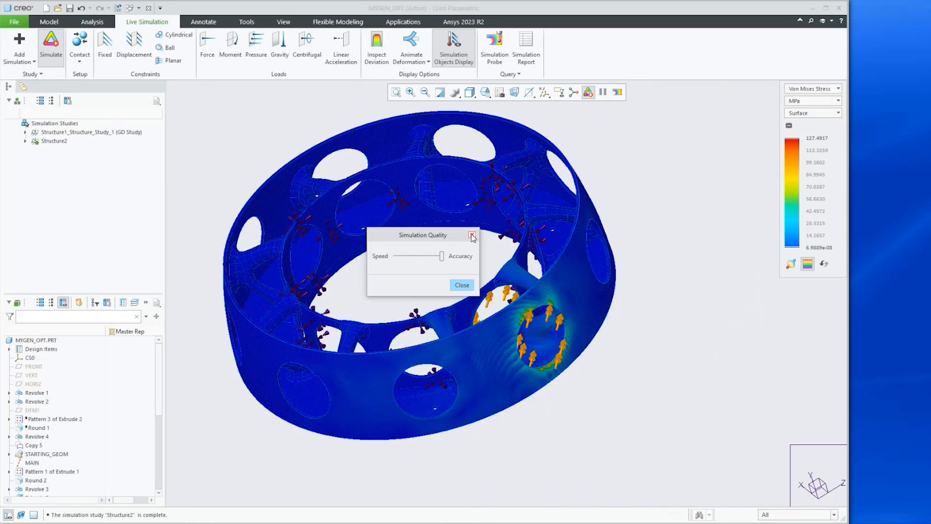
pyautogui.click(457, 286)
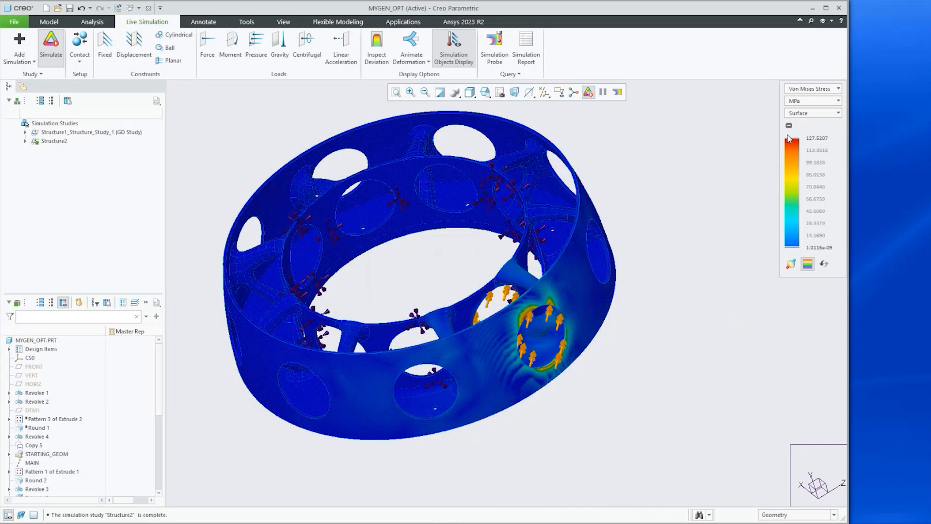
# Orbit and zoom around the optimized hub to examine its von Mises stress distribution
pyautogui.press('Escape')
pyautogui.hotkey('ctrl', '1')
pyautogui.click(630, 244)
pyautogui.moveTo(614, 184)
pyautogui.keyDown('ctrl'); pyautogui.mouseDown()
pyautogui.moveTo(755, 235)
pyautogui.moveTo(751, 219)
pyautogui.mouseUp(); pyautogui.keyUp('ctrl')
pyautogui.moveTo(486, 248)
pyautogui.mouseDown(button='middle')
pyautogui.moveTo(489, 292)
pyautogui.moveTo(499, 268)
pyautogui.moveTo(486, 235)
pyautogui.moveTo(489, 284)
pyautogui.moveTo(480, 274)
pyautogui.moveTo(497, 262)
pyautogui.moveTo(493, 230)
pyautogui.moveTo(459, 289)
pyautogui.moveTo(473, 293)
pyautogui.mouseUp(button='middle')
pyautogui.scroll(4, 473, 293)
pyautogui.scroll(-3, 479, 235)
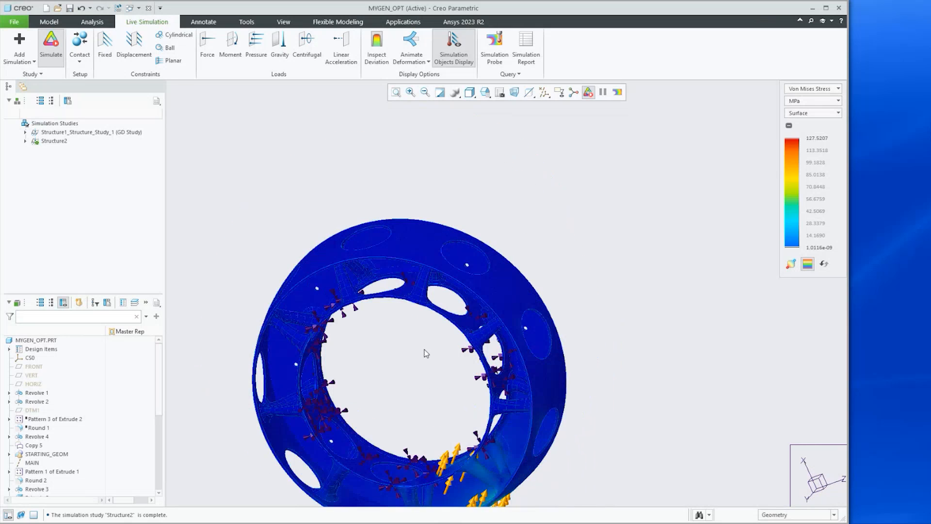
pyautogui.scroll(6, 415, 346)
pyautogui.scroll(-5, 410, 358)
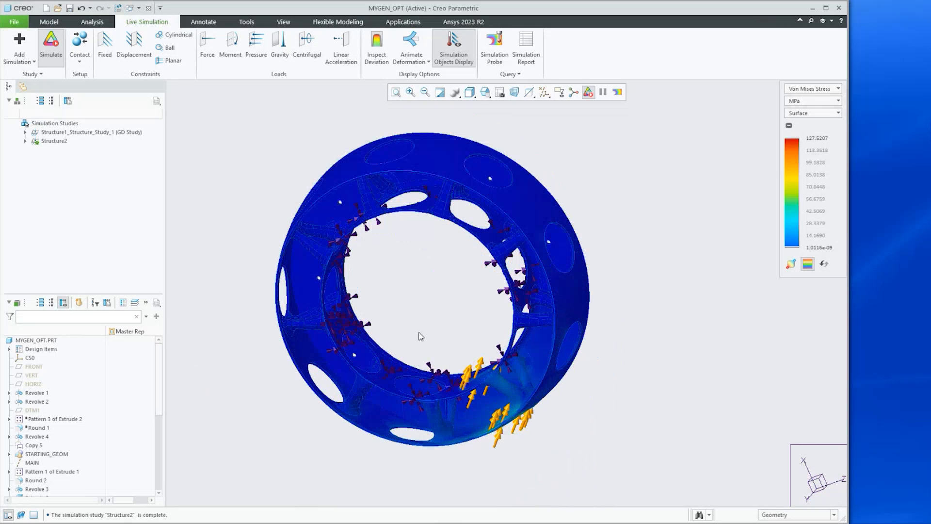